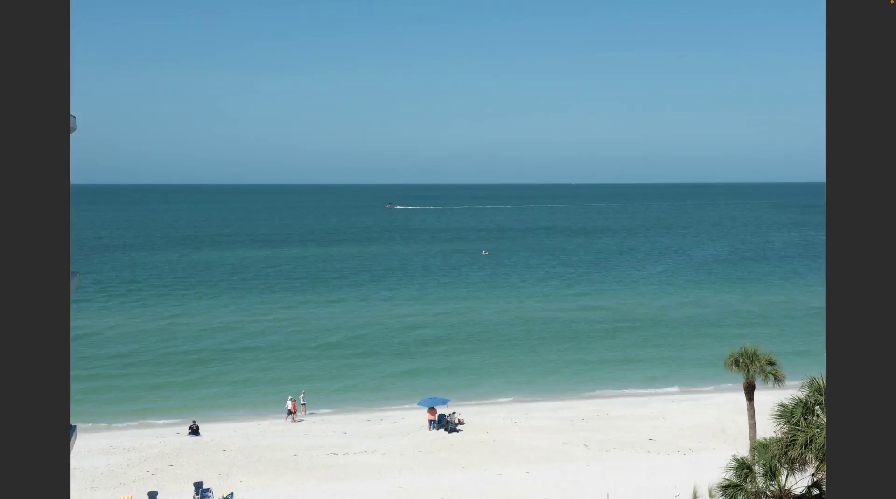
Step: Preview the photos in the gulf view, main bath his and pool folders at full screen
{"action": "key", "text": "Escape"}
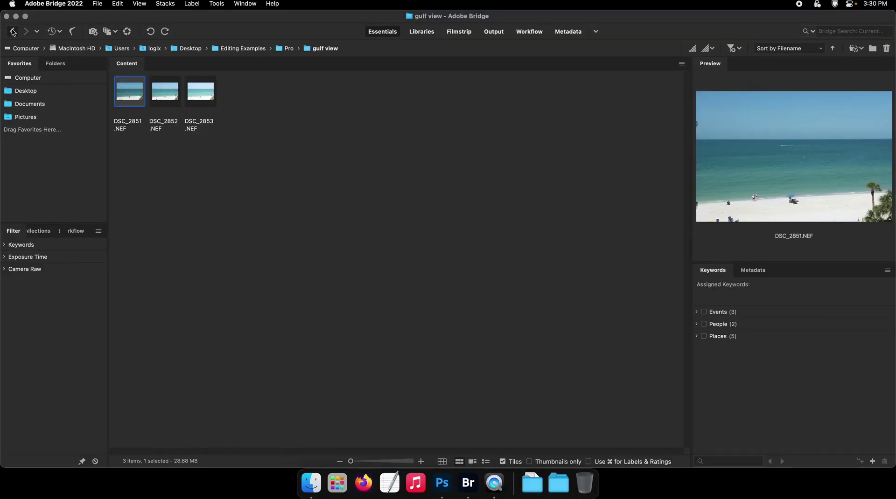
{"action": "left_click", "coordinate": [13, 31]}
{"action": "key", "text": "space"}
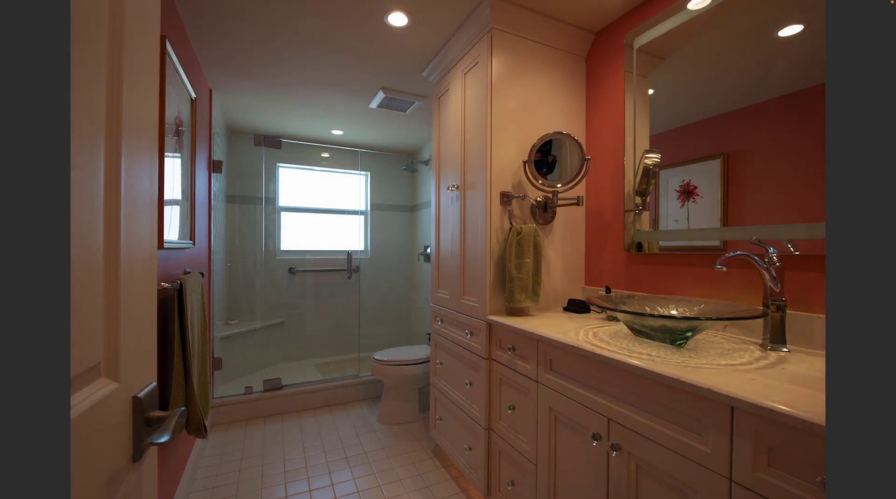
{"action": "key", "text": "Escape"}
{"action": "left_click", "coordinate": [12, 31]}
{"action": "left_click", "coordinate": [13, 31]}
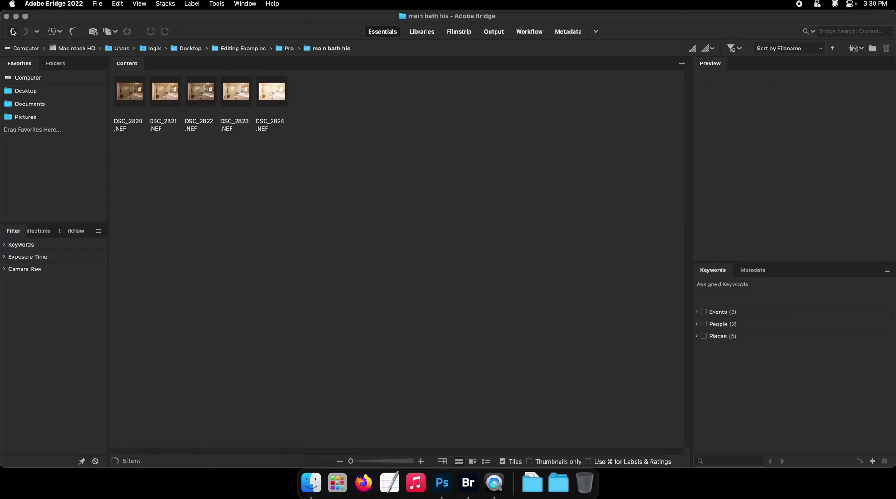
{"action": "left_click", "coordinate": [13, 31]}
{"action": "left_click", "coordinate": [12, 31]}
{"action": "key", "text": "space"}
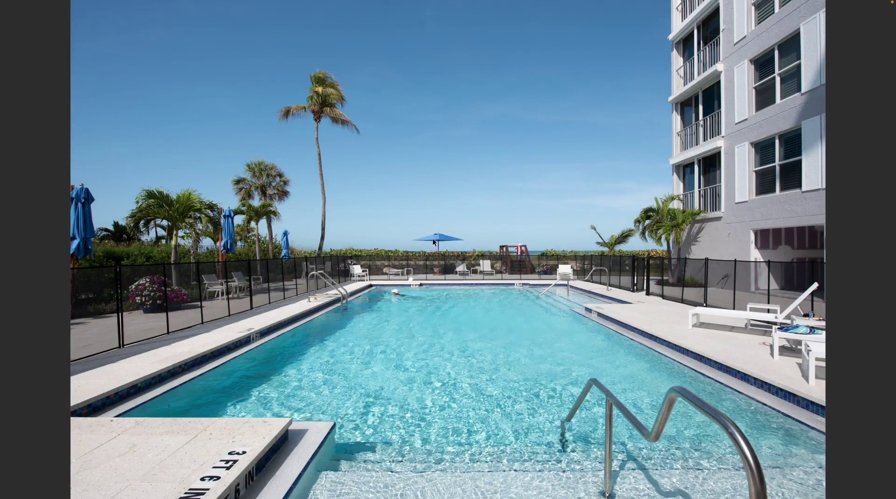
{"action": "key", "text": "Escape"}
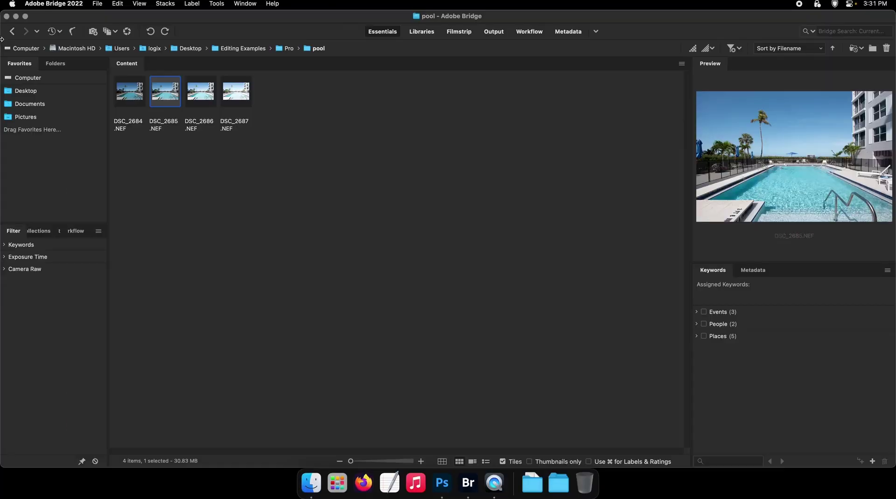
Step: Compare the bracketed exposures in the sunset fire pit folder at full screen
{"action": "left_click", "coordinate": [12, 31]}
{"action": "key", "text": "space"}
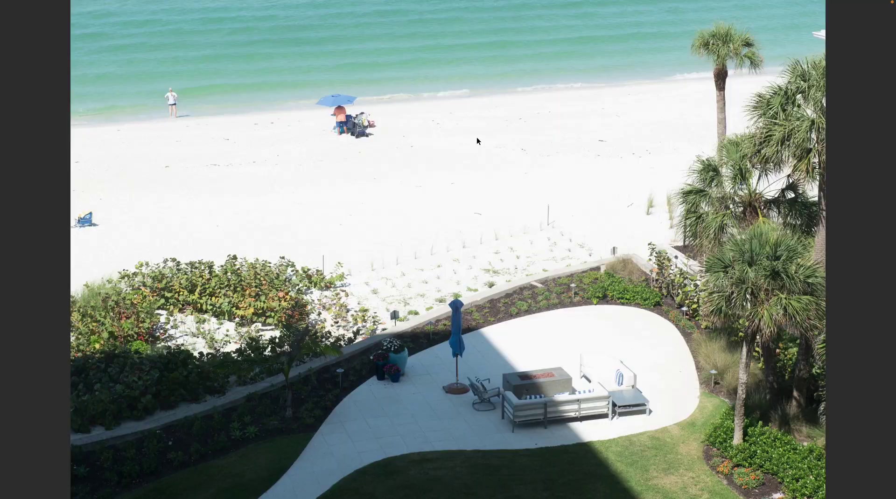
{"action": "key", "text": "Right"}
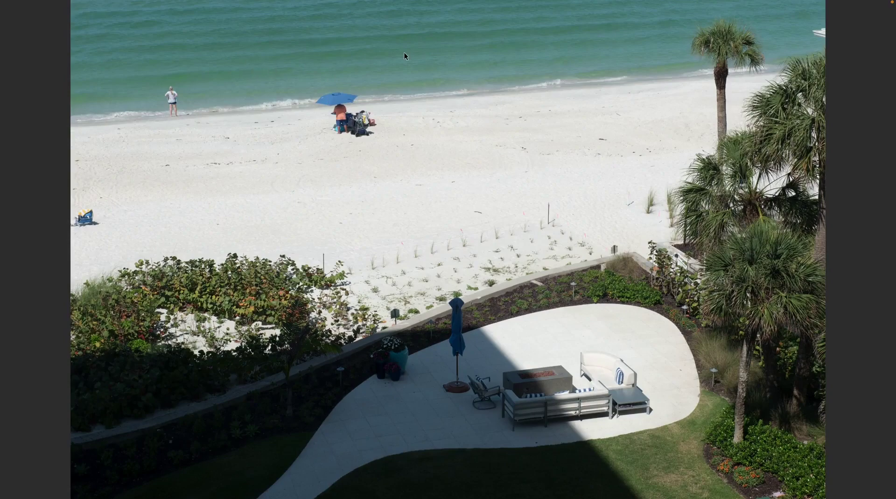
{"action": "key", "text": "Left"}
{"action": "key", "text": "Left"}
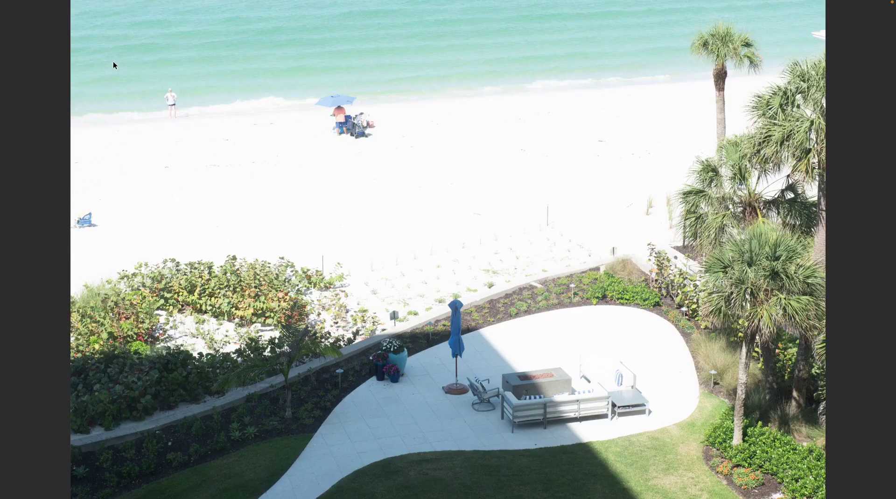
{"action": "key", "text": "space"}
Step: Return to the Pro folder and open the bath 4 folder
{"action": "left_click", "coordinate": [15, 31]}
{"action": "key", "text": "Left"}
{"action": "key", "text": "Left"}
{"action": "key", "text": "Left"}
{"action": "key", "text": "Left"}
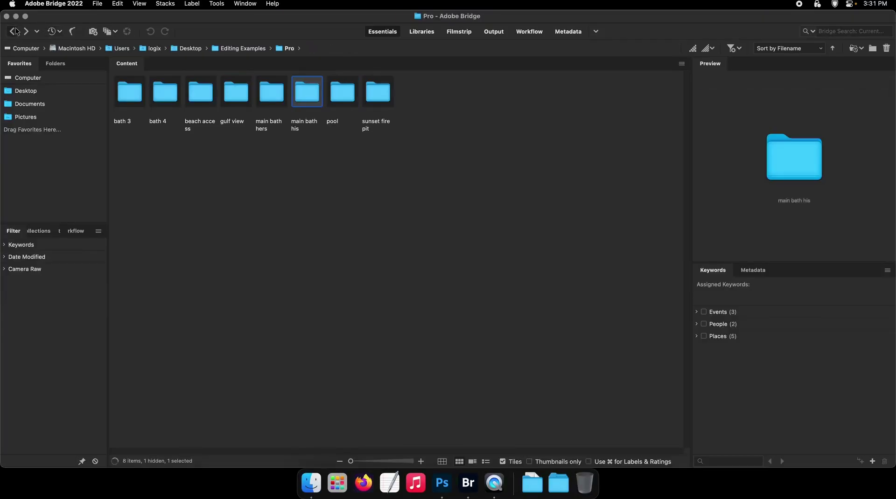
{"action": "key", "text": "Left"}
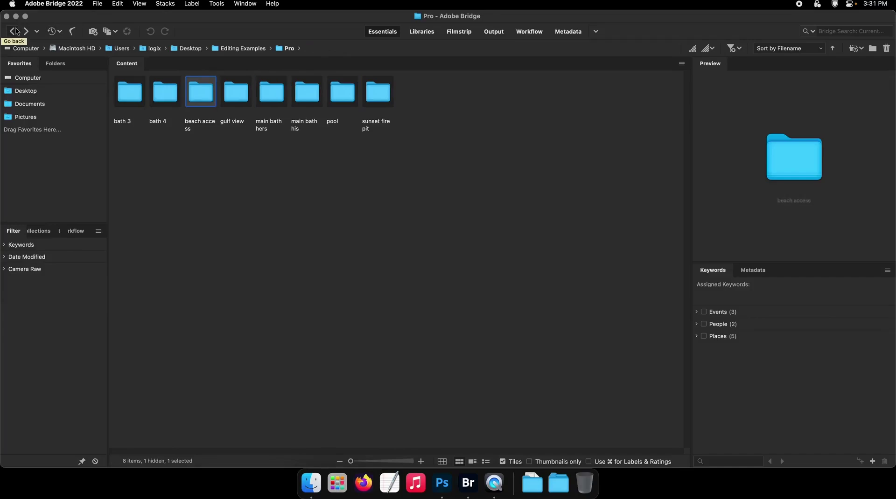
{"action": "key", "text": "super+Down"}
{"action": "left_click", "coordinate": [15, 31]}
{"action": "key", "text": "Left"}
{"action": "key", "text": "super+Down"}
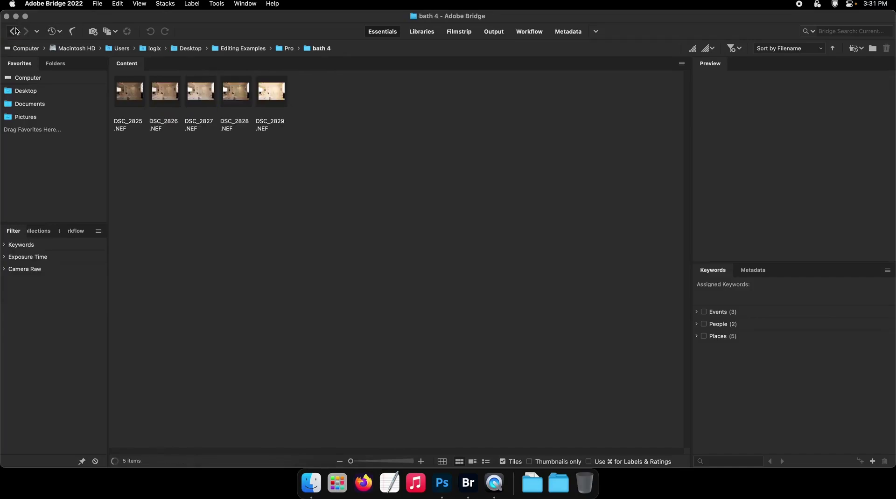
Step: Compare the bracketed bathroom exposures in the bath 4 folder at full screen
{"action": "key", "text": "Right"}
{"action": "key", "text": "Right"}
{"action": "key", "text": "space"}
{"action": "key", "text": "XF86MonBrightnessUp"}
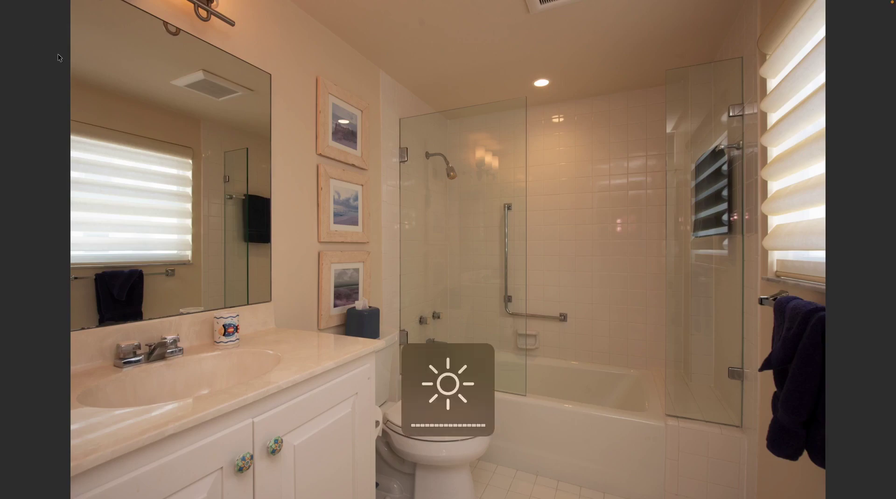
{"action": "key", "text": "Right"}
{"action": "key", "text": "Right"}
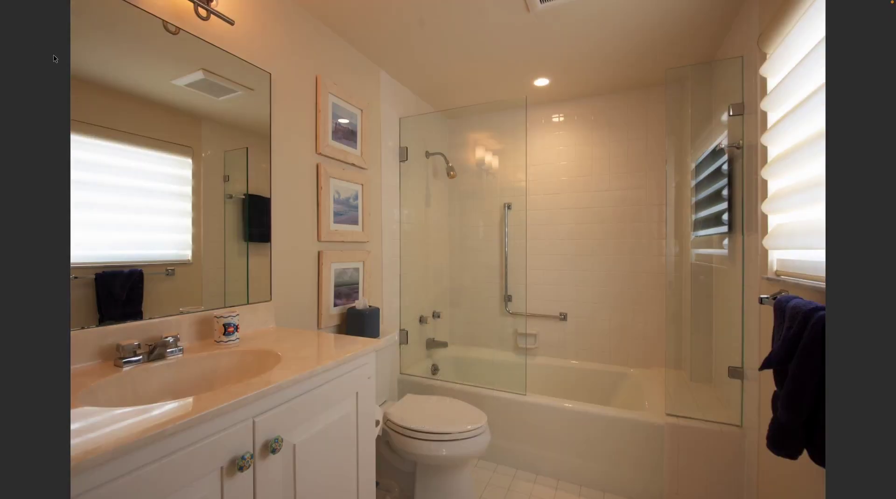
{"action": "key", "text": "Left"}
{"action": "key", "text": "Right"}
{"action": "key", "text": "XF86MonBrightnessUp"}
{"action": "key", "text": "XF86MonBrightnessDown"}
{"action": "key", "text": "Left"}
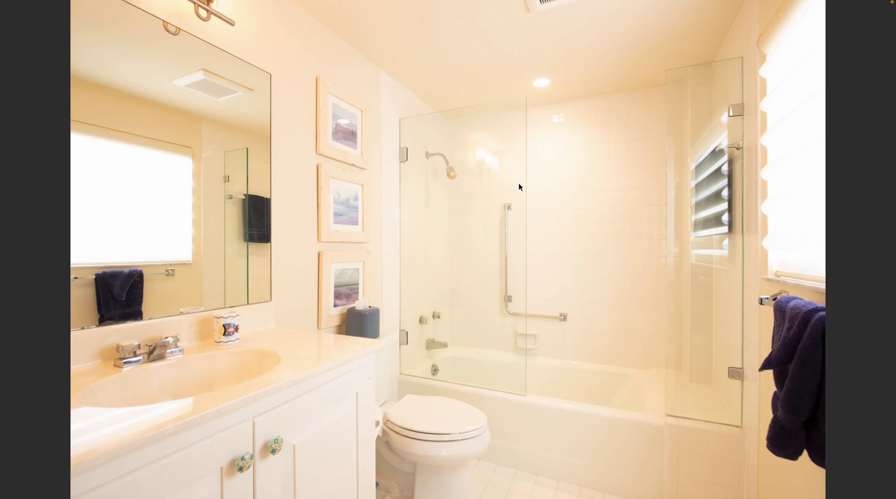
{"action": "key", "text": "Right"}
{"action": "key", "text": "Right"}
{"action": "key", "text": "space"}
Step: Open DSC_2829.NEF in Camera Raw and raise Shadows to +36
{"action": "key", "text": "Return"}
{"action": "key", "text": "XF86MonBrightnessUp"}
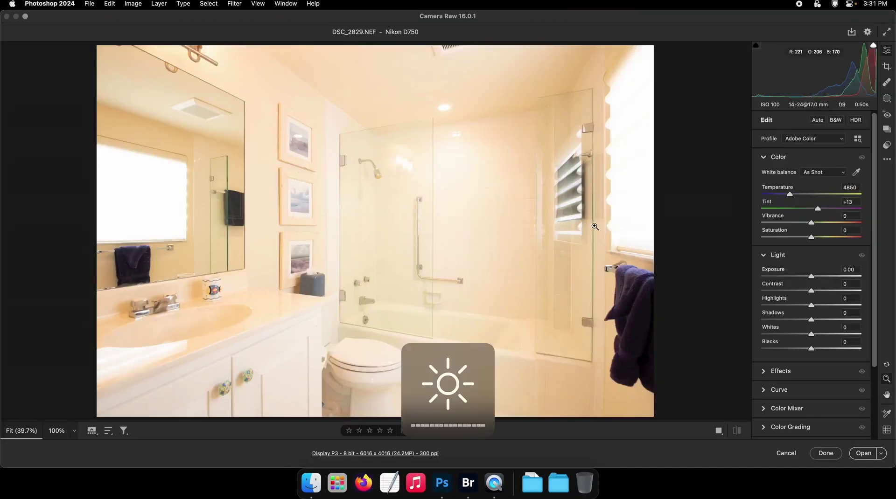
{"action": "left_click", "coordinate": [829, 318]}
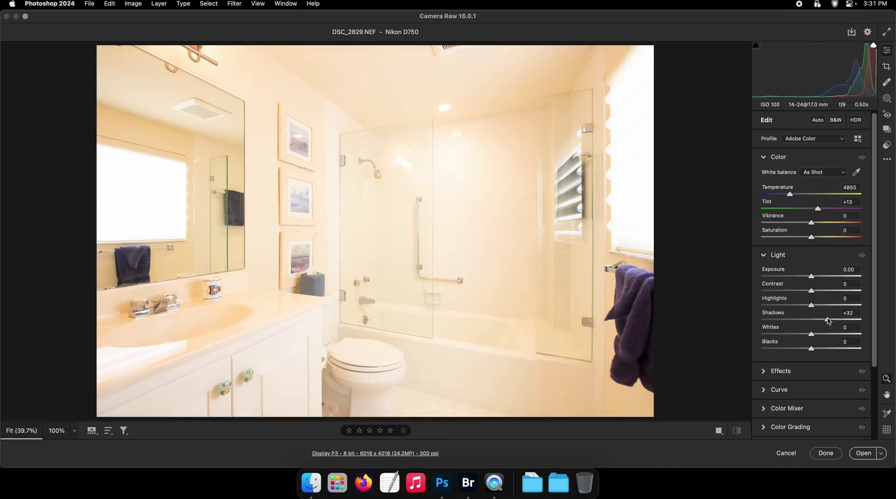
Step: Try different Highlights and Shadows strengths, up to Shadows +100 with Highlights -74, undoing the last change
{"action": "left_click_drag", "start_coordinate": [805, 307], "coordinate": [789, 306]}
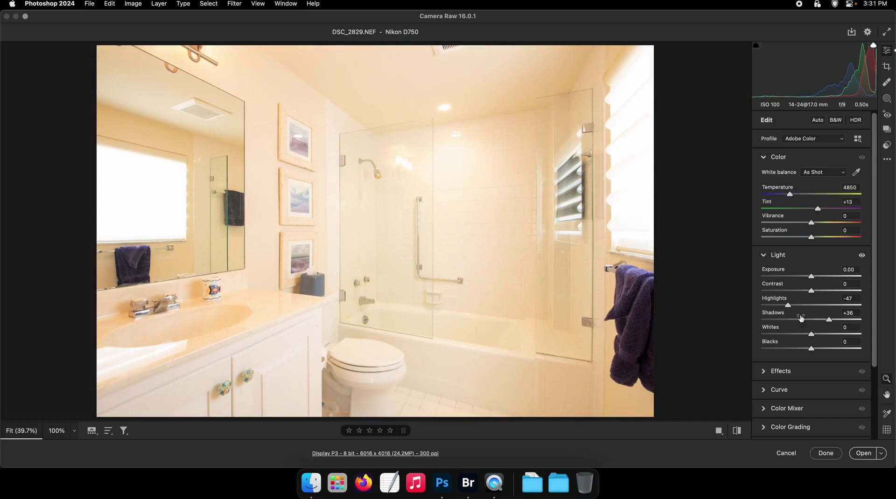
{"action": "key", "text": "super+z"}
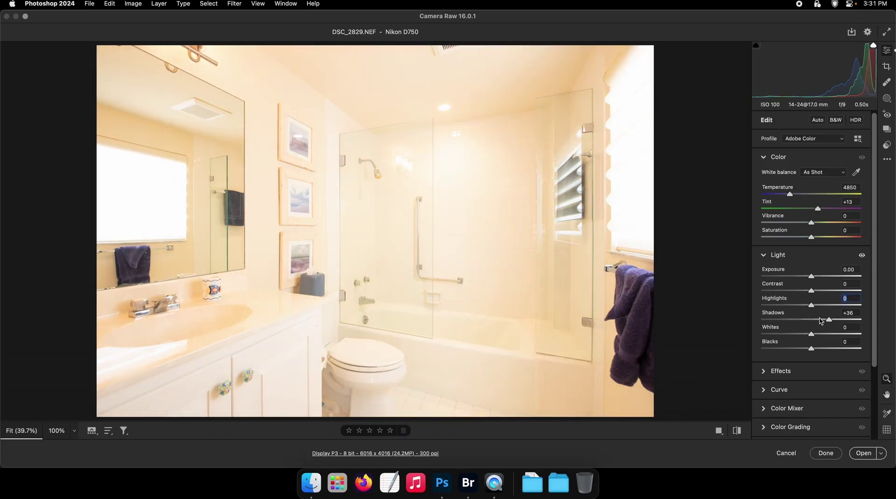
{"action": "left_click_drag", "start_coordinate": [828, 321], "coordinate": [792, 305]}
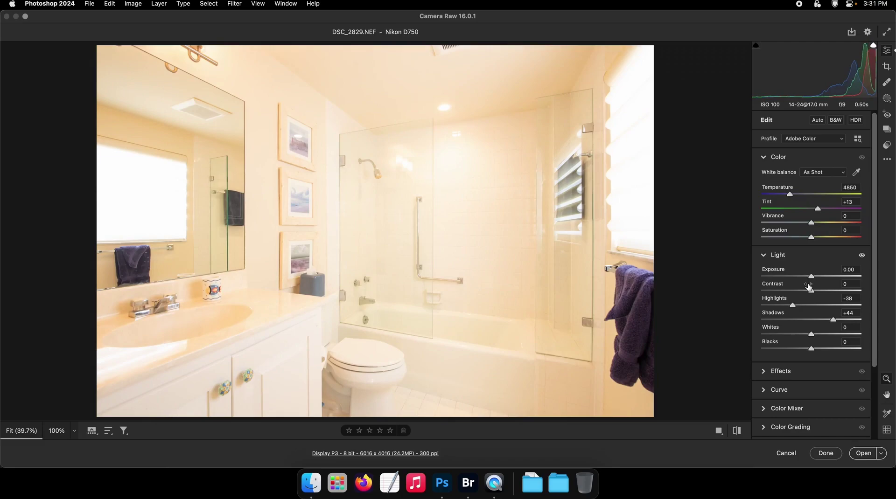
{"action": "left_click", "coordinate": [812, 305]}
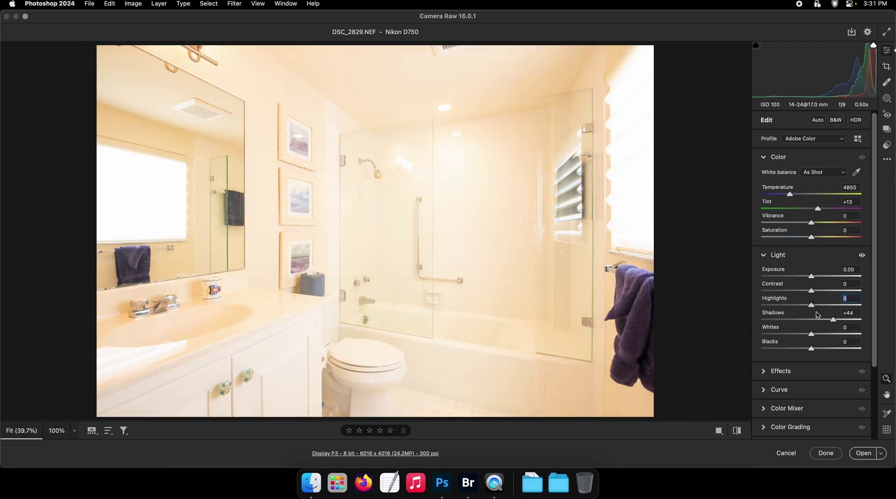
{"action": "left_click_drag", "start_coordinate": [832, 320], "coordinate": [861, 320]}
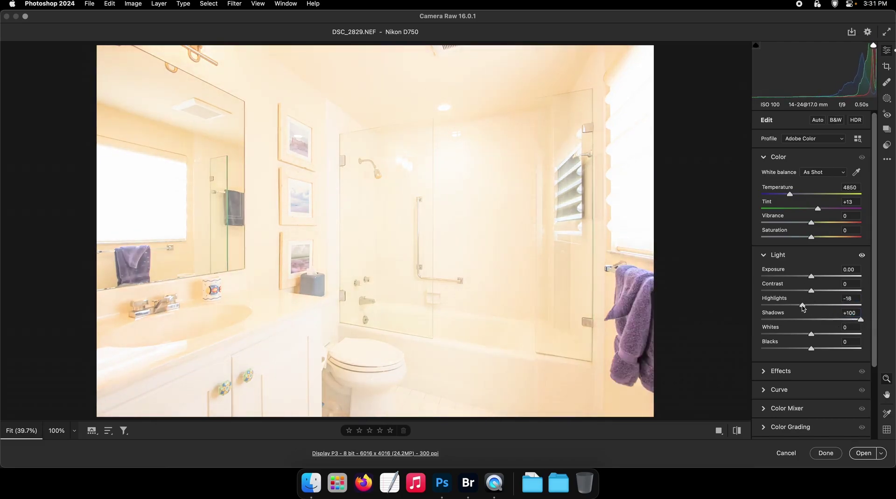
{"action": "left_click_drag", "start_coordinate": [811, 305], "coordinate": [774, 305]}
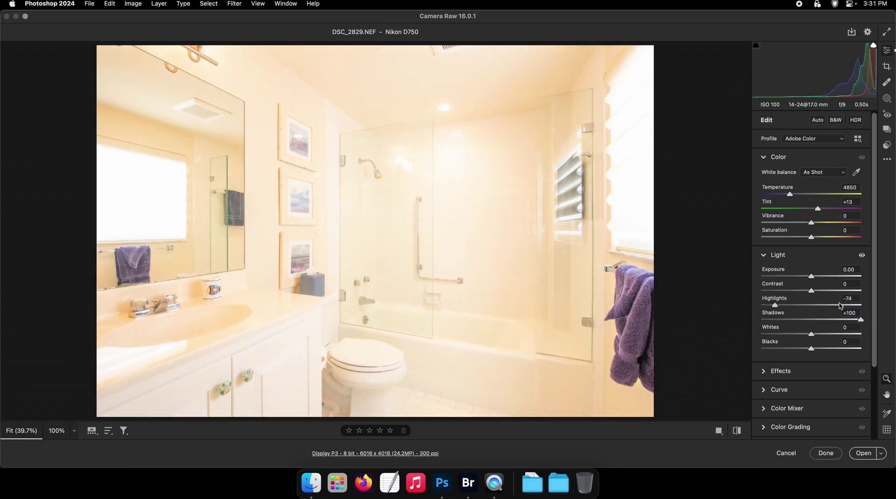
{"action": "key", "text": "super+z"}
Step: Set Shadows to +36 and Highlights to -45, and apply the Auto white balance after comparing it with As Shot
{"action": "left_click_drag", "start_coordinate": [844, 312], "coordinate": [787, 306]}
{"action": "left_click", "coordinate": [810, 173]}
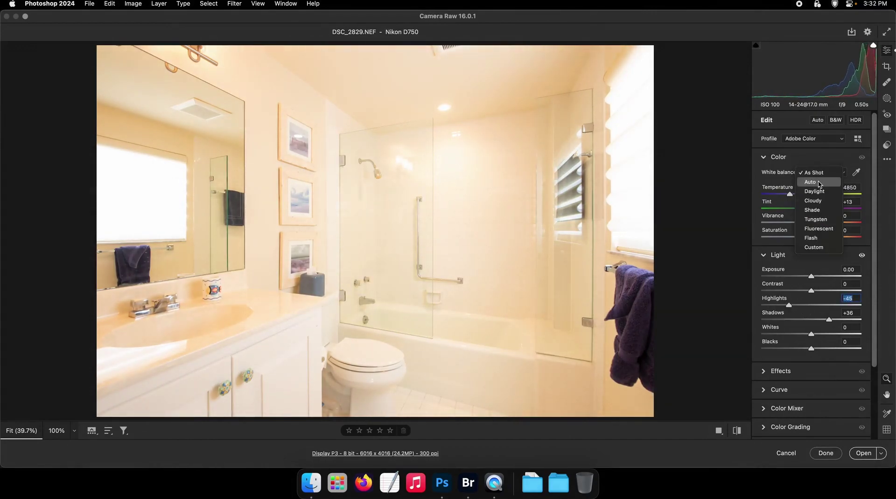
{"action": "left_click", "coordinate": [819, 182]}
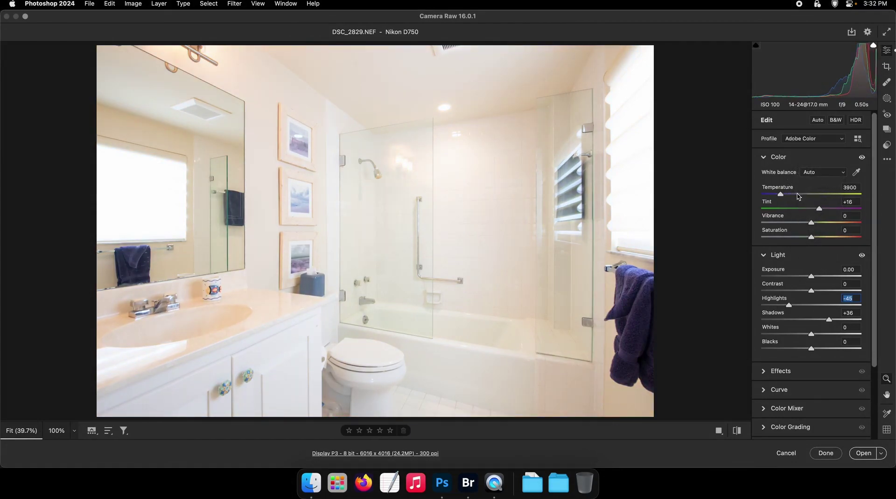
{"action": "key", "text": "super+z"}
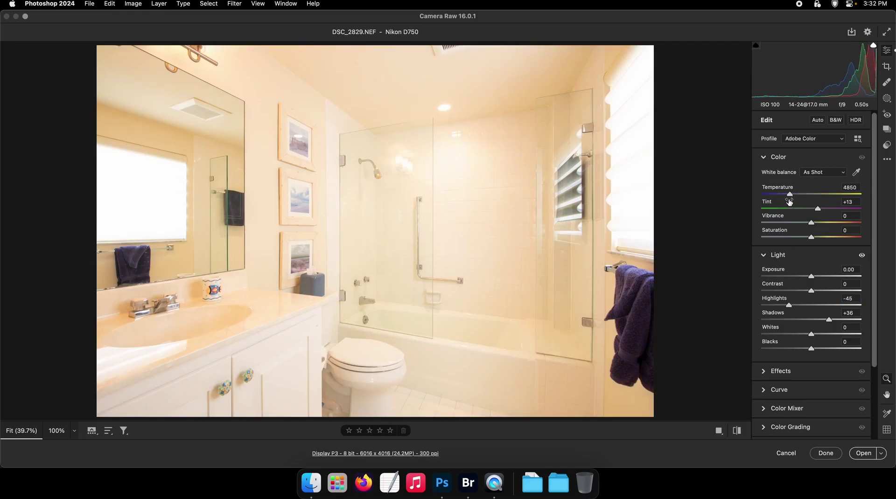
{"action": "key", "text": "super+shift+z"}
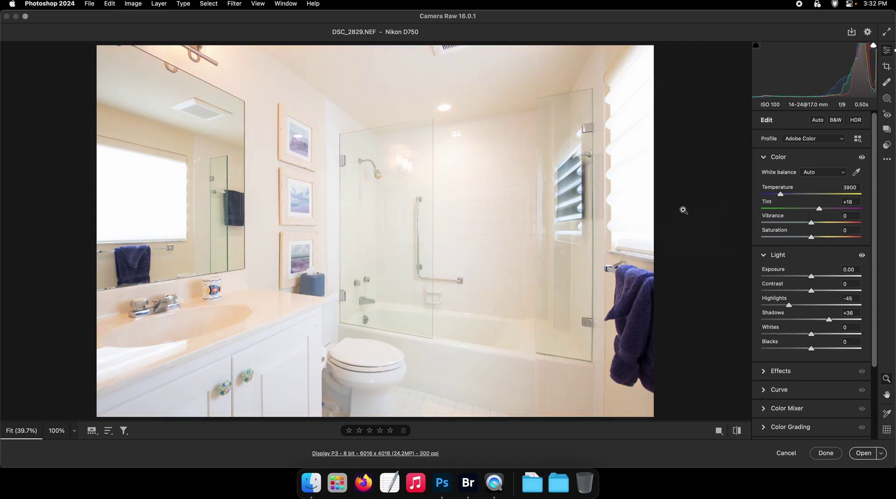
{"action": "key", "text": "super+z"}
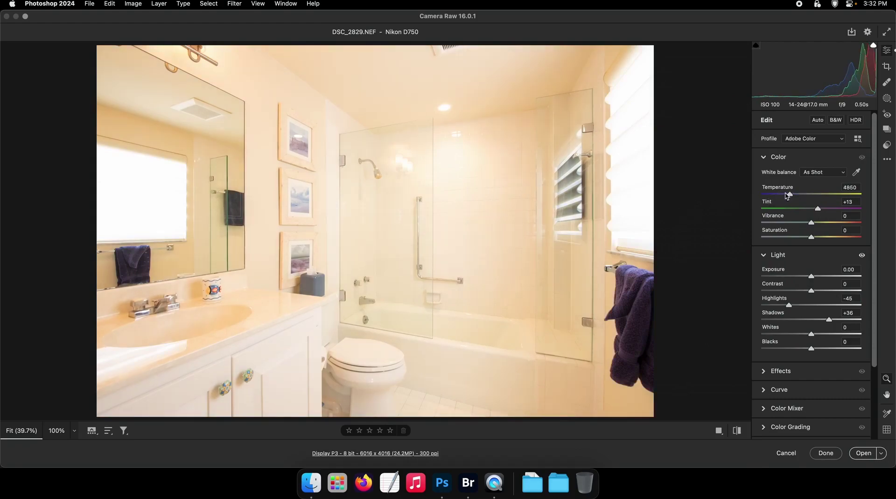
{"action": "key", "text": "super+shift+z"}
Step: Try custom Temperature and Tint values, including Temperature 6250 with Tint -82, and undo the extreme shift
{"action": "left_click_drag", "start_coordinate": [788, 197], "coordinate": [780, 197]}
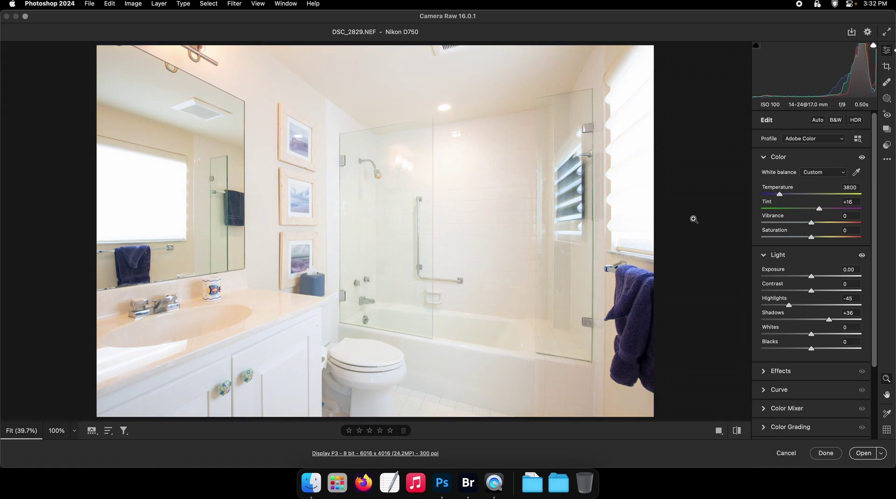
{"action": "left_click", "coordinate": [808, 175]}
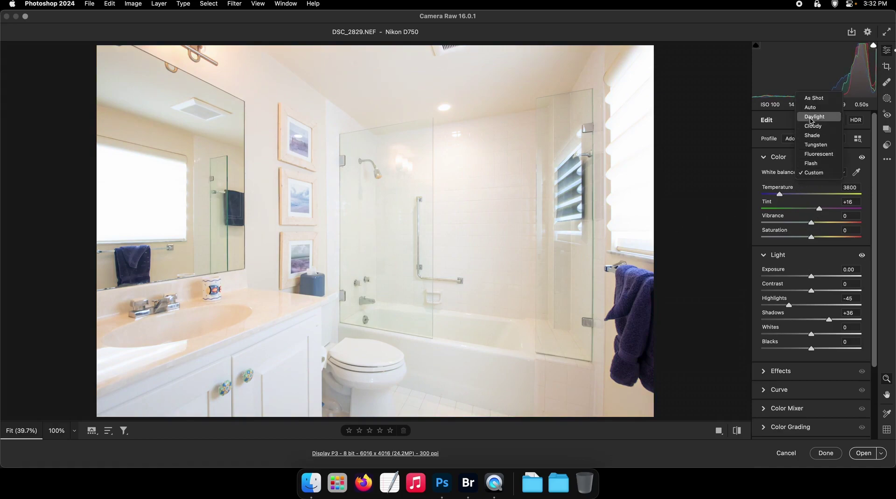
{"action": "left_click", "coordinate": [760, 202]}
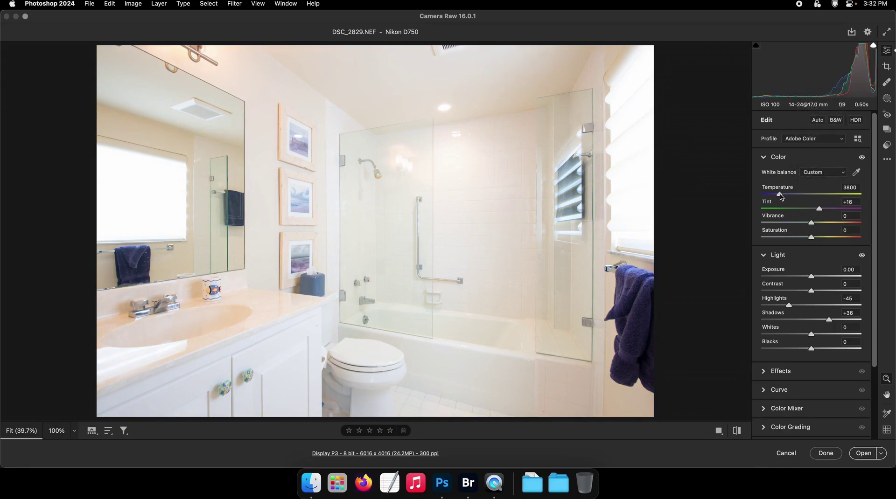
{"action": "mouse_move", "coordinate": [780, 195]}
{"action": "left_mouse_down"}
{"action": "mouse_move", "coordinate": [803, 194]}
{"action": "mouse_move", "coordinate": [778, 210]}
{"action": "left_mouse_up"}
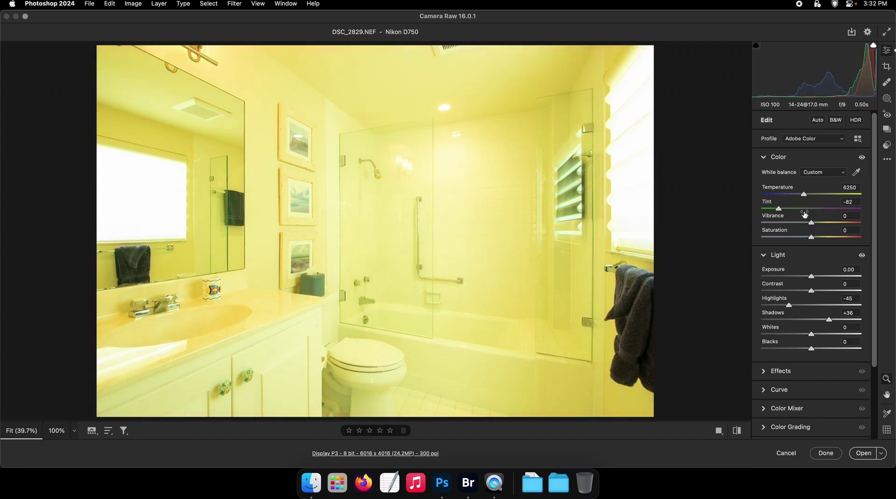
{"action": "key", "text": "super+z"}
{"action": "key", "text": "super+z"}
Step: Set Temperature to 3700, Exposure to -0.45, Vibrance to -7, Saturation to -10 and Contrast to +36, and open the photo in Photoshop
{"action": "left_click_drag", "start_coordinate": [783, 196], "coordinate": [779, 195]}
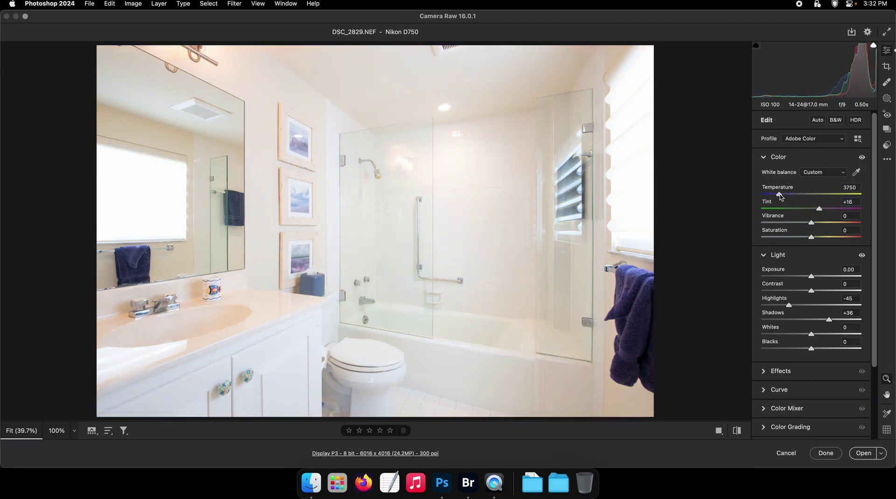
{"action": "left_click_drag", "start_coordinate": [811, 277], "coordinate": [809, 277]}
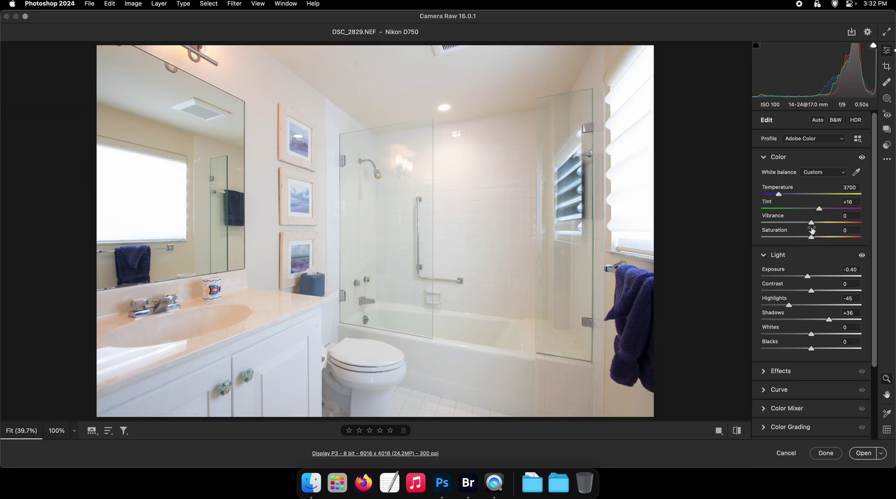
{"action": "left_click_drag", "start_coordinate": [811, 223], "coordinate": [807, 238]}
{"action": "mouse_move", "coordinate": [817, 292]}
{"action": "left_mouse_down"}
{"action": "mouse_move", "coordinate": [807, 277]}
{"action": "mouse_move", "coordinate": [829, 292]}
{"action": "left_mouse_up"}
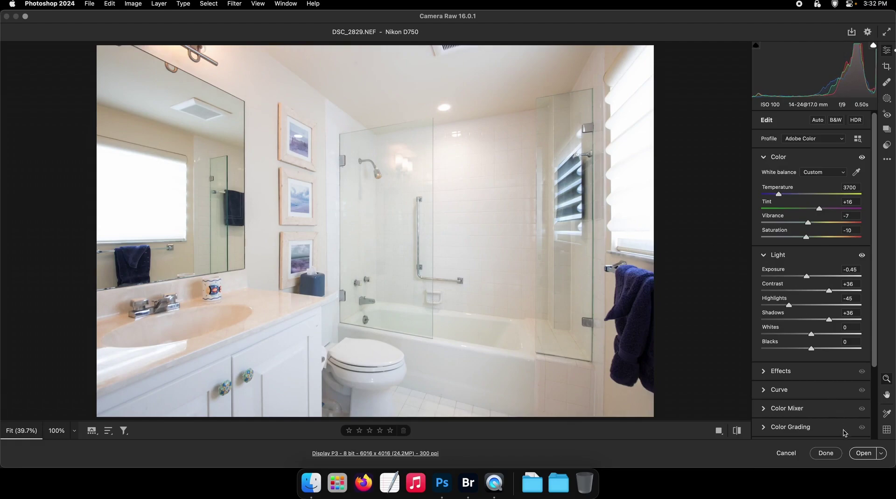
{"action": "left_click", "coordinate": [864, 454]}
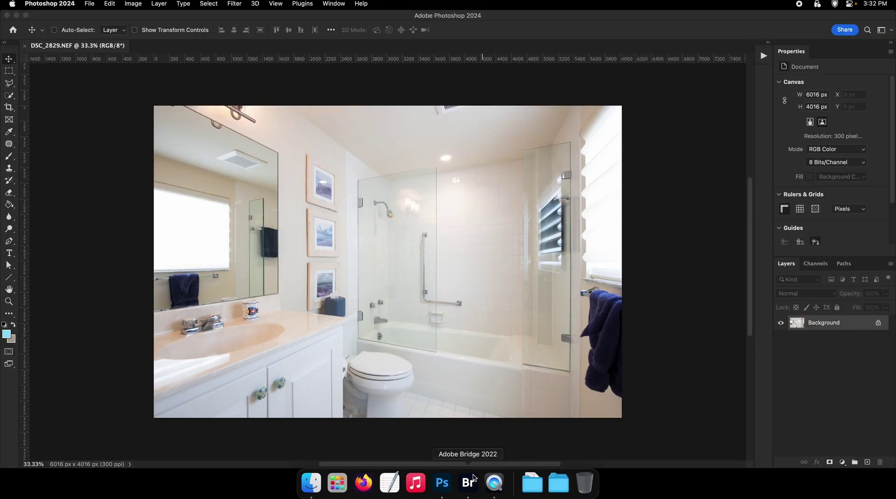
Step: Open DSC_2828.NEF from Bridge in Camera Raw; apply Auto white balance, Exposure +0.45, Shadows +44 and Highlights -49
{"action": "left_click", "coordinate": [469, 484]}
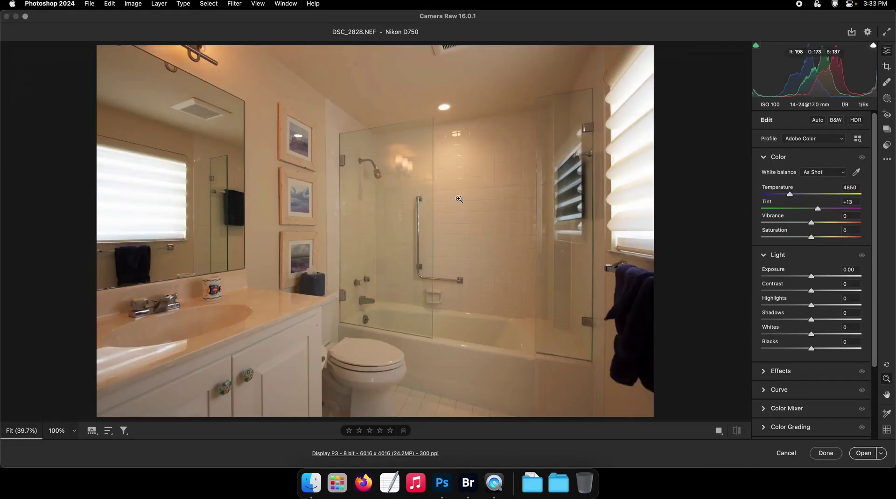
{"action": "left_click", "coordinate": [821, 173]}
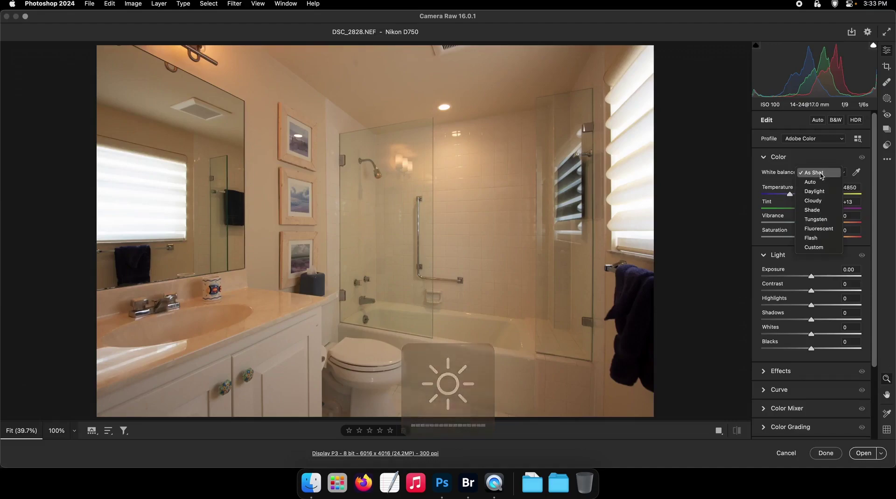
{"action": "left_click", "coordinate": [817, 182]}
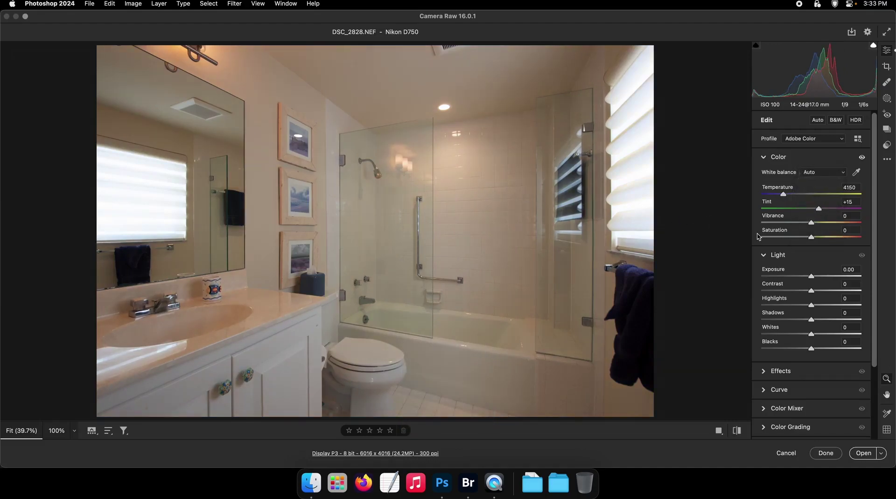
{"action": "left_click", "coordinate": [812, 276]}
{"action": "left_click_drag", "start_coordinate": [812, 277], "coordinate": [817, 277]}
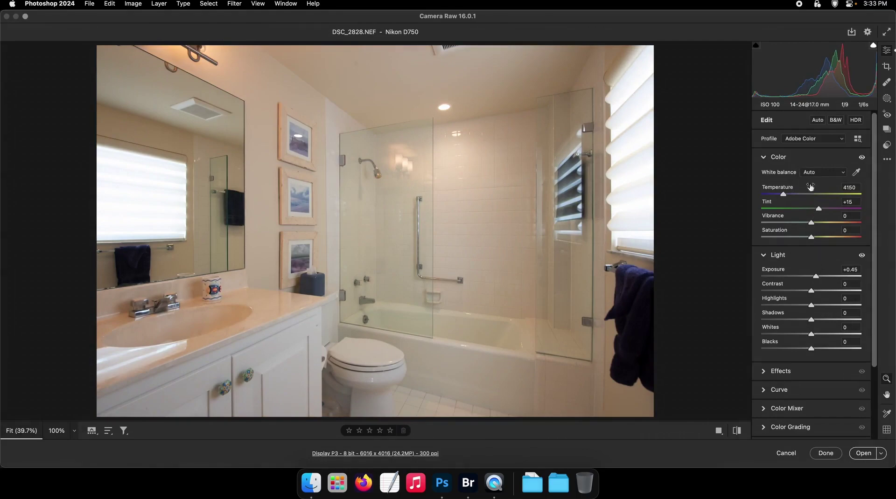
{"action": "left_click_drag", "start_coordinate": [827, 320], "coordinate": [787, 306]}
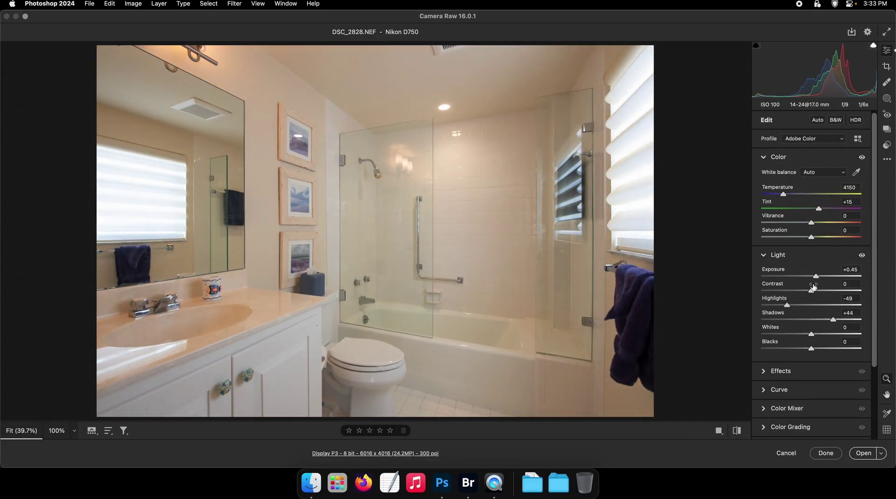
Step: Set Temperature 3700, Tint +18, Vibrance -4, Saturation +1, Exposure +0.85 and Contrast +41, and open the photo in Photoshop
{"action": "left_click_drag", "start_coordinate": [817, 278], "coordinate": [818, 277]}
{"action": "left_click_drag", "start_coordinate": [783, 194], "coordinate": [778, 195]}
{"action": "double_click", "coordinate": [780, 195]}
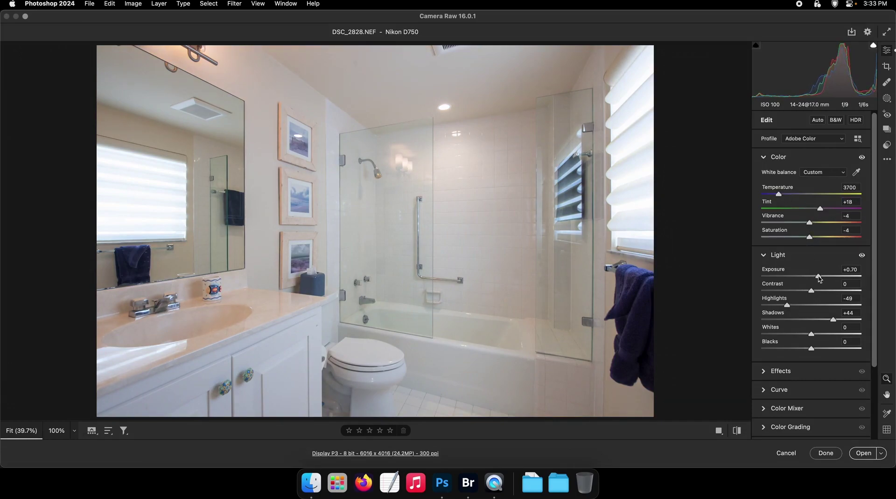
{"action": "left_click_drag", "start_coordinate": [818, 278], "coordinate": [820, 292]}
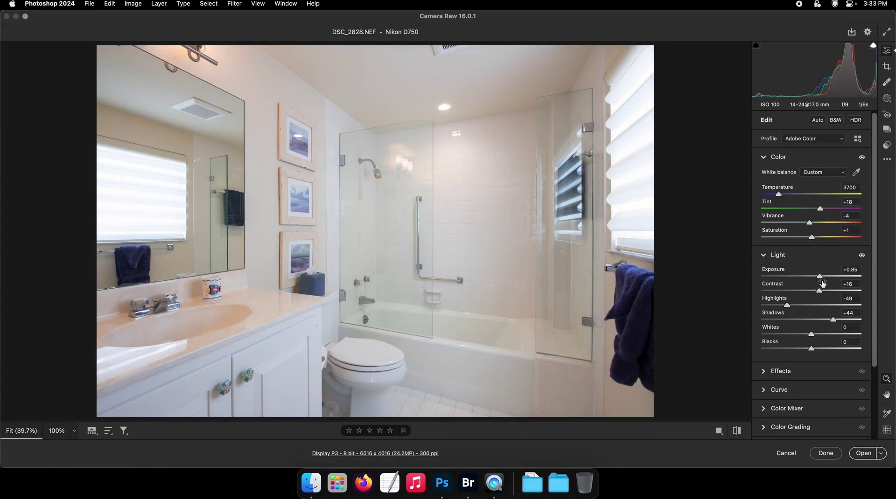
{"action": "left_click_drag", "start_coordinate": [829, 293], "coordinate": [827, 290]}
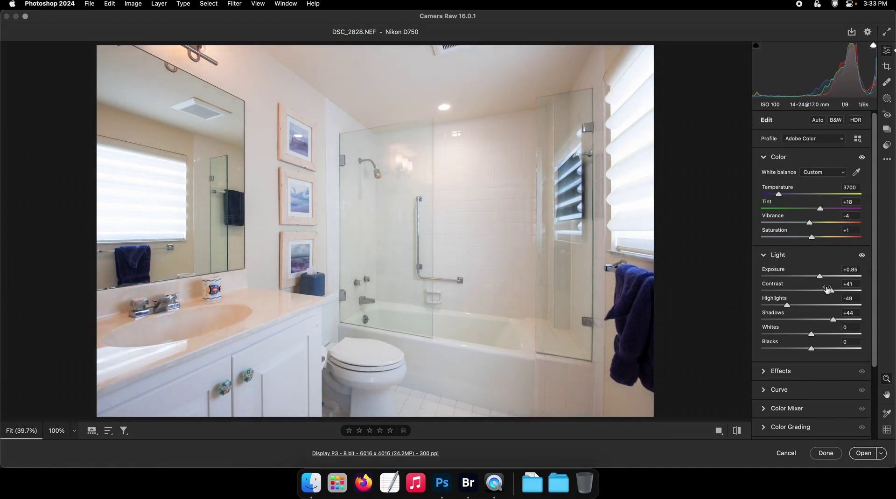
{"action": "left_click", "coordinate": [861, 453]}
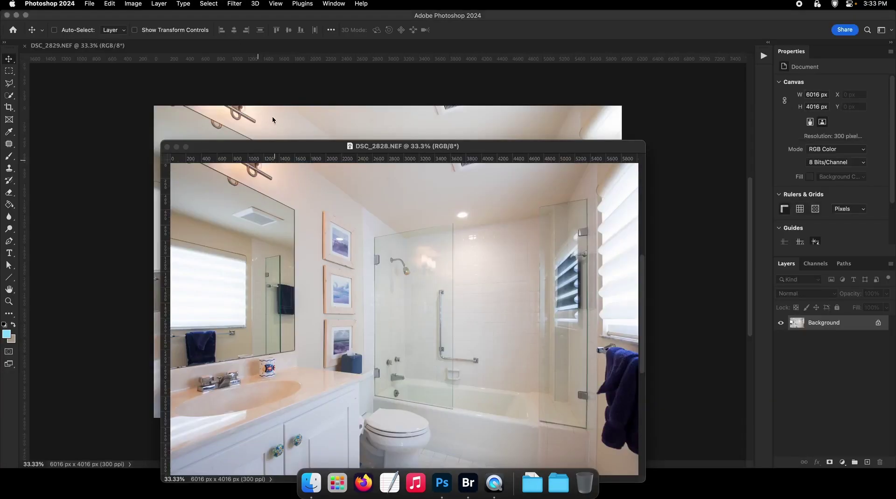
Step: Place the DSC_2828 image as an aligned layer in the DSC_2829.NEF document and close the separate DSC_2828 document
{"action": "left_click_drag", "start_coordinate": [272, 120], "coordinate": [263, 127]}
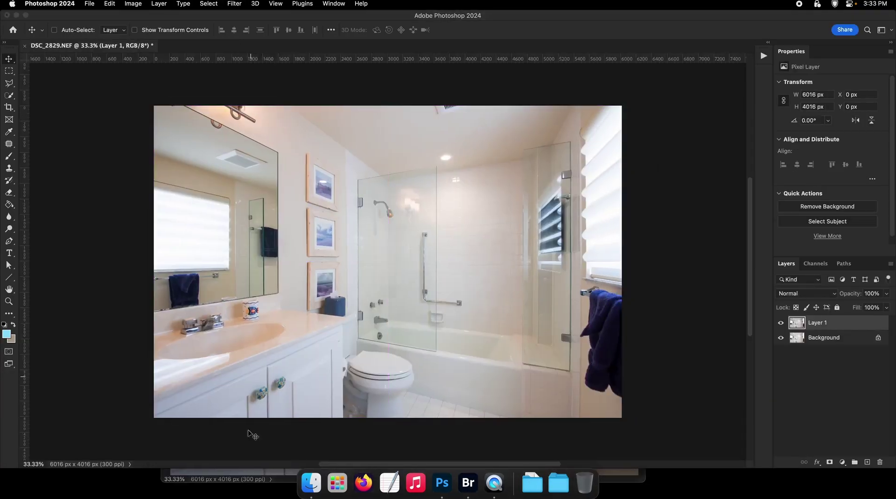
{"action": "left_click", "coordinate": [263, 473]}
{"action": "key", "text": "super+w"}
{"action": "left_click", "coordinate": [448, 204]}
{"action": "key", "text": "XF86MonBrightnessUp"}
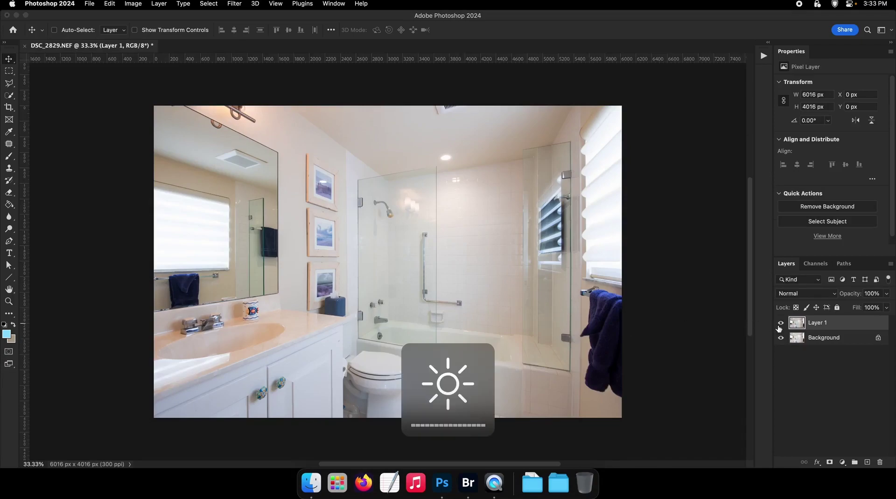
Step: Compare the two exposures by hiding and showing Layer 1 repeatedly
{"action": "left_click", "coordinate": [779, 325]}
{"action": "left_click", "coordinate": [780, 325]}
{"action": "left_click", "coordinate": [779, 324]}
{"action": "left_click", "coordinate": [779, 324]}
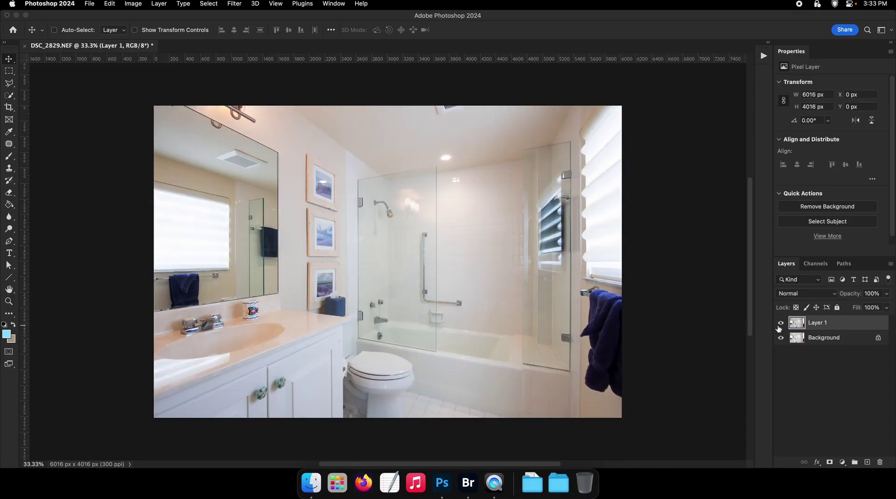
{"action": "left_click", "coordinate": [779, 325]}
{"action": "left_click", "coordinate": [779, 325]}
Step: Add a black-filled mask to Layer 1 and paint white with a large 30% opacity brush across the bathroom to blend the exposures
{"action": "left_click", "coordinate": [829, 461]}
{"action": "key", "text": "g"}
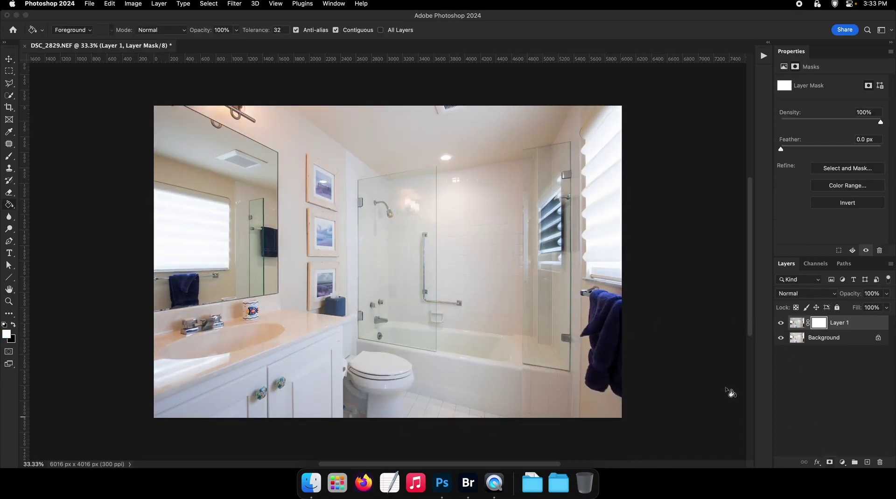
{"action": "key", "text": "x"}
{"action": "left_click", "coordinate": [374, 243]}
{"action": "key", "text": "b"}
{"action": "left_click_drag", "start_coordinate": [356, 241], "coordinate": [482, 242]}
{"action": "right_click", "coordinate": [482, 241]}
{"action": "key", "text": "Escape"}
{"action": "left_click_drag", "start_coordinate": [284, 210], "coordinate": [532, 209]}
{"action": "key", "text": "x"}
{"action": "mouse_move", "coordinate": [608, 147]}
{"action": "left_mouse_down"}
{"action": "mouse_move", "coordinate": [510, 178]}
{"action": "mouse_move", "coordinate": [551, 366]}
{"action": "mouse_move", "coordinate": [197, 298]}
{"action": "left_mouse_up"}
{"action": "key", "text": "F2"}
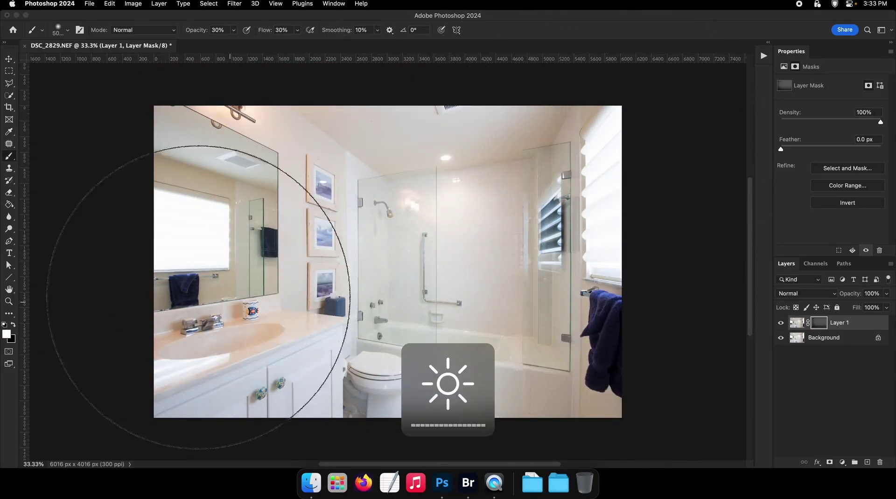
Step: Add a Brightness/Contrast adjustment layer with Brightness 45 and Contrast -50, and invert its mask to black
{"action": "key", "text": "v"}
{"action": "left_click", "coordinate": [842, 461]}
{"action": "left_click", "coordinate": [849, 355]}
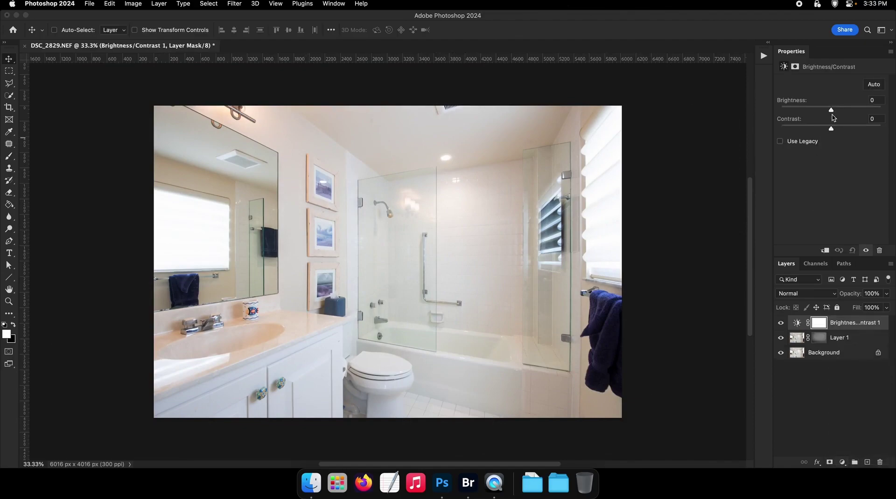
{"action": "mouse_move", "coordinate": [830, 110]}
{"action": "left_mouse_down"}
{"action": "mouse_move", "coordinate": [846, 109]}
{"action": "mouse_move", "coordinate": [781, 129]}
{"action": "left_mouse_up"}
{"action": "key", "text": "b"}
{"action": "key", "text": "super+i"}
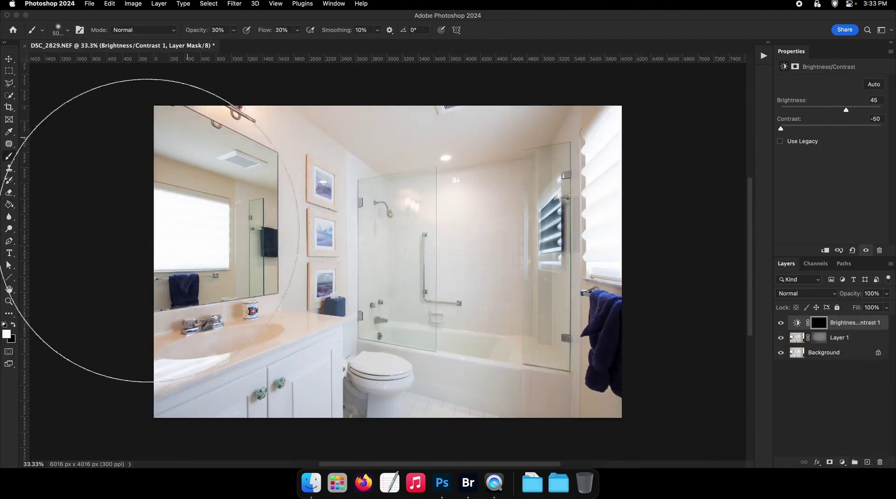
Step: Paint white on the Brightness/Contrast mask over the vanity, tub, floor and right window wall to brighten those areas
{"action": "mouse_move", "coordinate": [153, 340]}
{"action": "left_mouse_down"}
{"action": "mouse_move", "coordinate": [577, 118]}
{"action": "mouse_move", "coordinate": [506, 373]}
{"action": "left_mouse_up"}
{"action": "left_click_drag", "start_coordinate": [531, 341], "coordinate": [380, 332]}
{"action": "left_click_drag", "start_coordinate": [578, 373], "coordinate": [628, 289]}
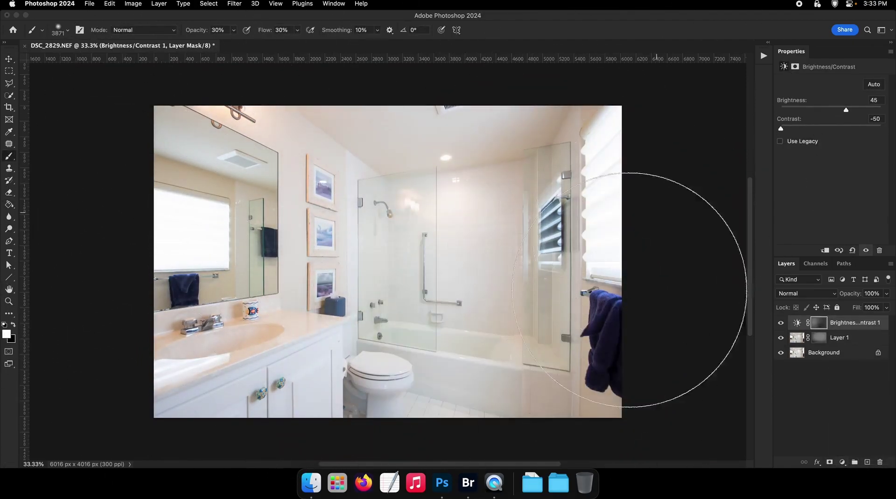
{"action": "key", "text": "v"}
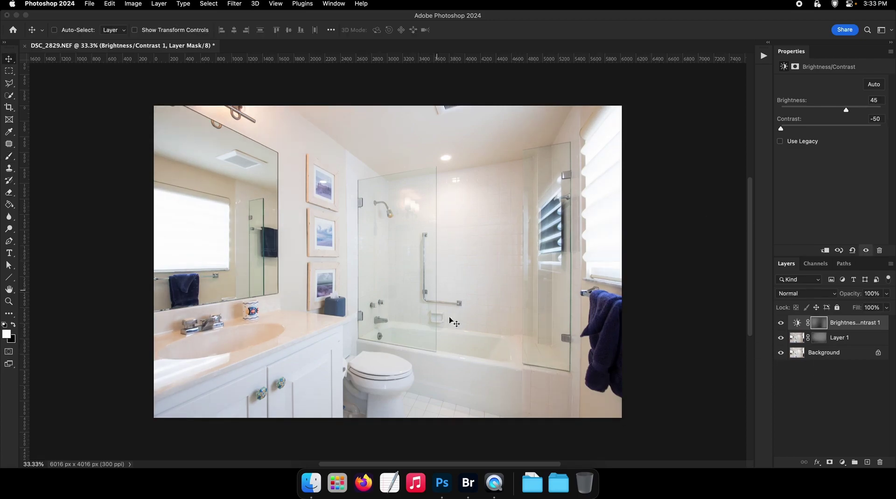
Step: Switch to Bridge, go back to the dining living folder, and preview its bright exposures at full screen
{"action": "left_click", "coordinate": [468, 483]}
{"action": "left_click", "coordinate": [10, 32]}
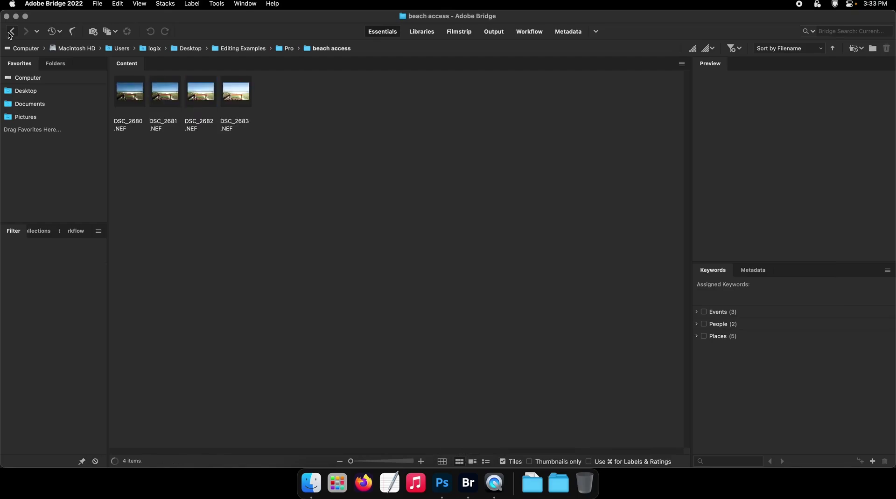
{"action": "left_click", "coordinate": [10, 32]}
{"action": "left_click", "coordinate": [10, 32]}
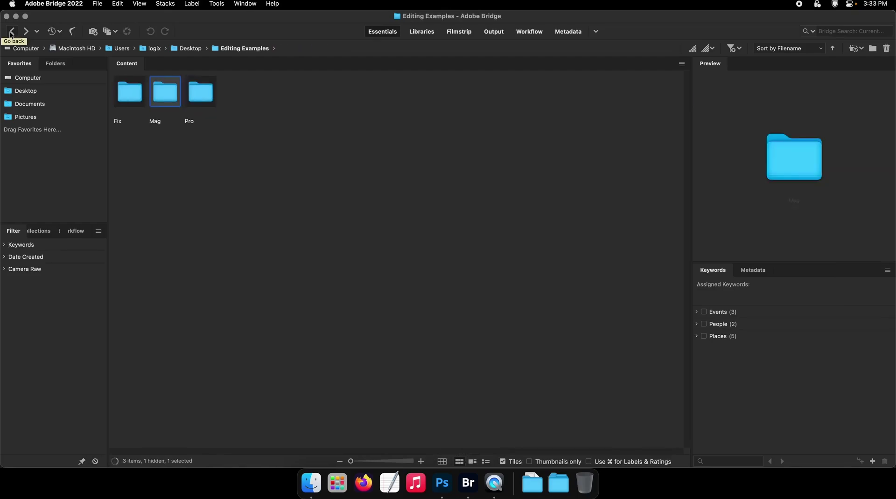
{"action": "left_click", "coordinate": [10, 32]}
{"action": "left_click", "coordinate": [10, 32]}
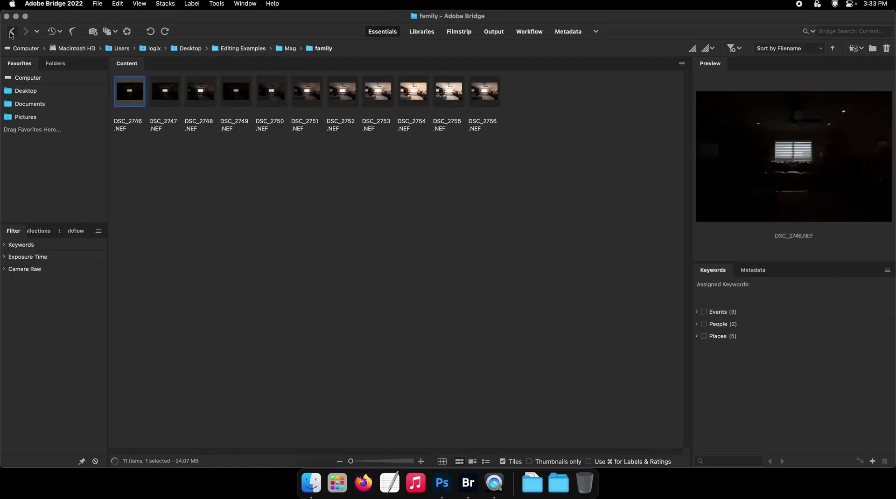
{"action": "left_click", "coordinate": [10, 32]}
{"action": "left_click", "coordinate": [479, 95]}
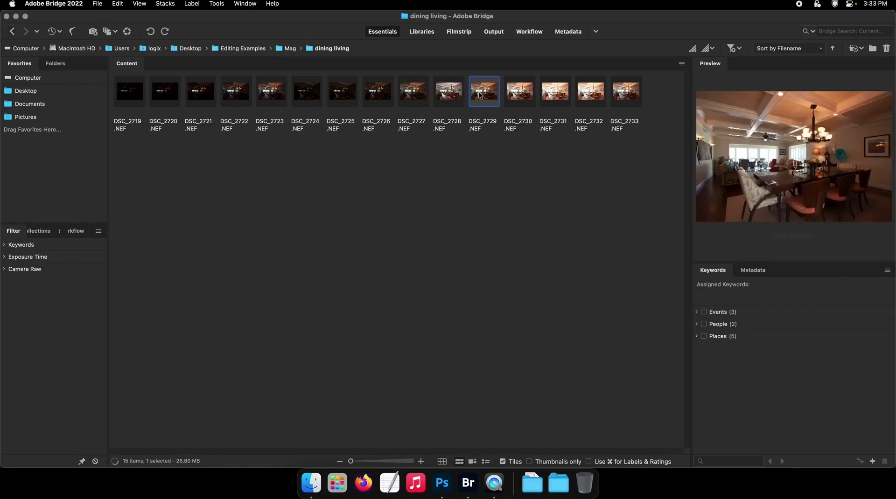
{"action": "key", "text": "space"}
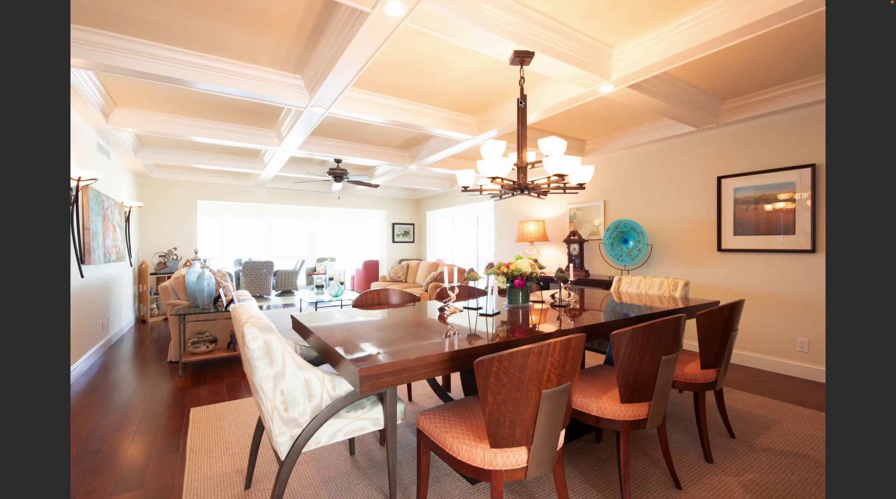
Step: Open DSC_2731.NEF in Camera Raw and apply the Auto white balance
{"action": "key", "text": "F2"}
{"action": "key", "text": "r"}
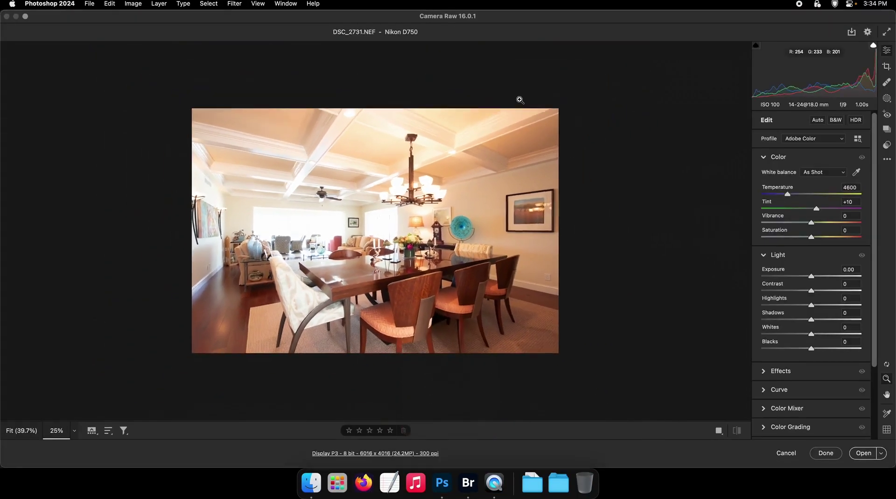
{"action": "key", "text": "F2"}
{"action": "scroll", "coordinate": [476, 230], "scroll_direction": "up", "scroll_amount": 2}
{"action": "scroll", "coordinate": [493, 213], "scroll_direction": "up", "scroll_amount": 2}
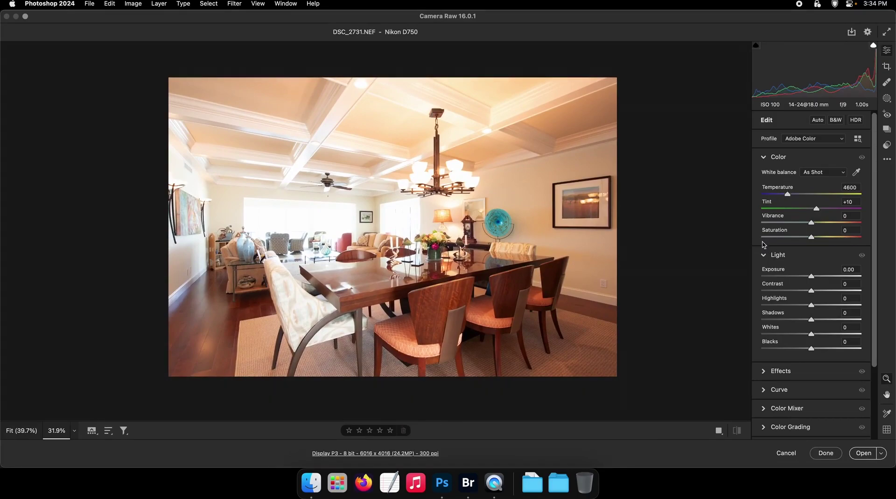
{"action": "key", "text": "XF86MonBrightnessUp"}
{"action": "left_click", "coordinate": [822, 173]}
{"action": "left_click", "coordinate": [820, 182]}
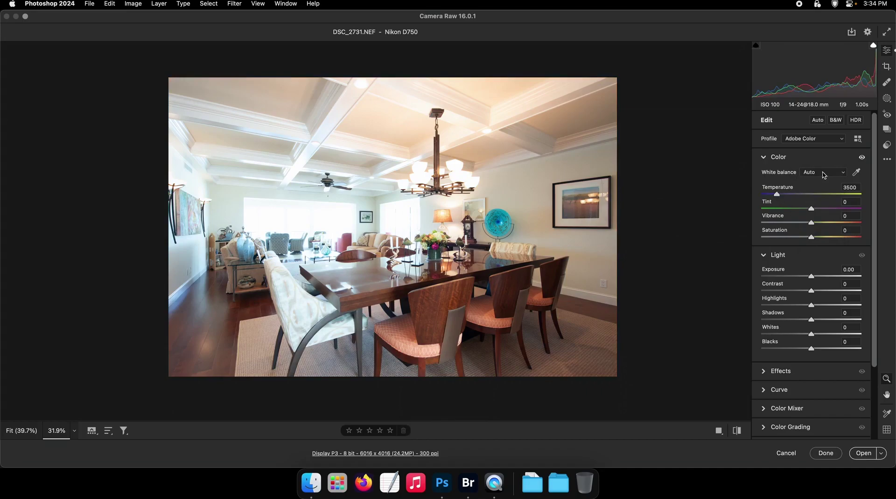
Step: Set Temperature to 3300, Shadows +49, Highlights -42, Vibrance -7, Saturation -8 and Contrast +42
{"action": "left_click_drag", "start_coordinate": [777, 197], "coordinate": [775, 197]}
{"action": "left_click_drag", "start_coordinate": [825, 320], "coordinate": [790, 306]}
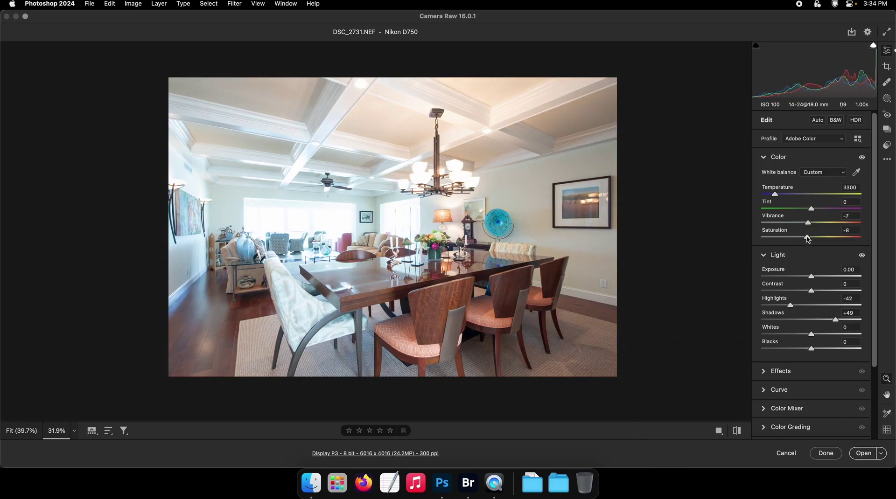
{"action": "left_click_drag", "start_coordinate": [817, 293], "coordinate": [832, 292]}
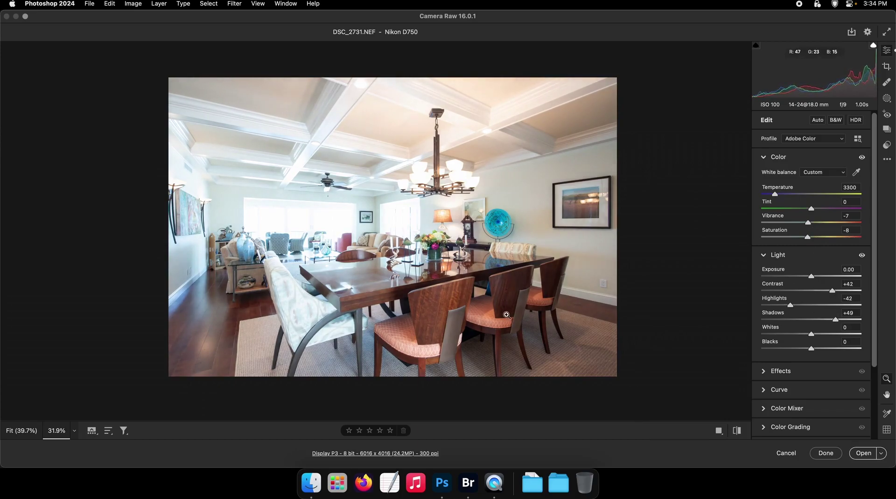
Step: Check the dining table and chairs up close, and set Vibrance and Saturation to -10 and Contrast to +72
{"action": "left_click_drag", "start_coordinate": [504, 280], "coordinate": [497, 250]}
{"action": "left_click_drag", "start_coordinate": [485, 290], "coordinate": [455, 290]}
{"action": "left_click_drag", "start_coordinate": [428, 331], "coordinate": [461, 318]}
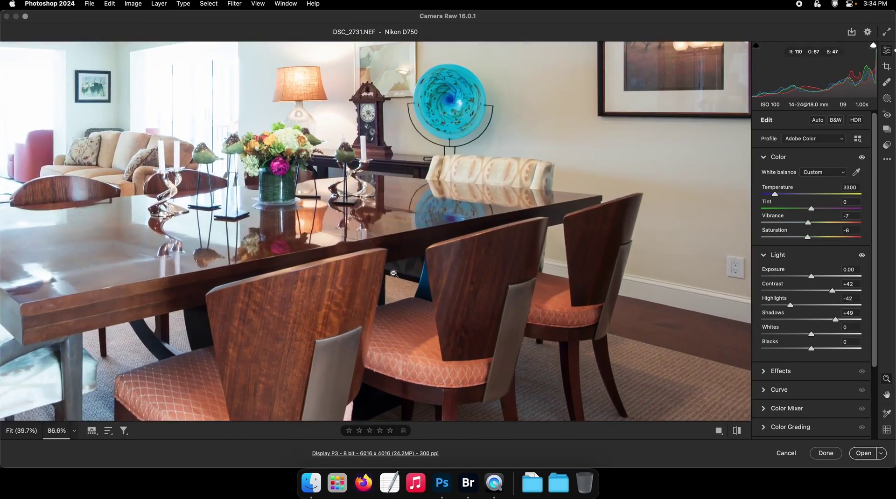
{"action": "left_click_drag", "start_coordinate": [549, 251], "coordinate": [522, 250]}
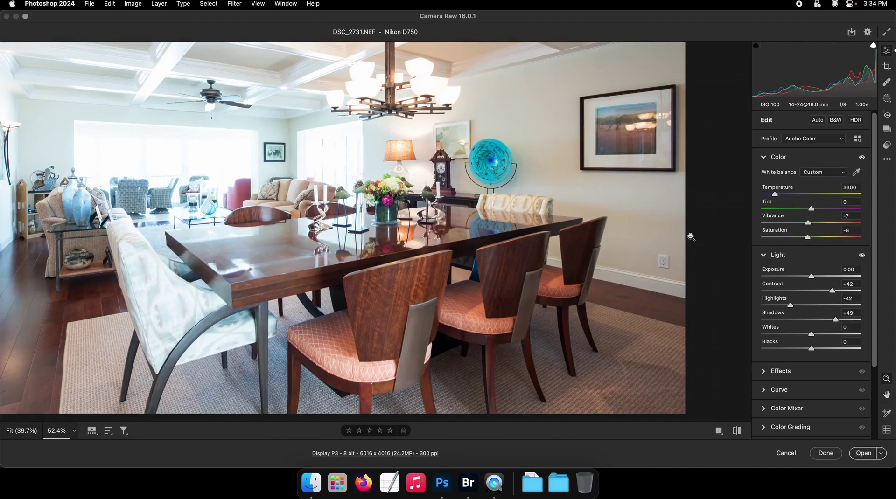
{"action": "left_click_drag", "start_coordinate": [542, 259], "coordinate": [518, 255]}
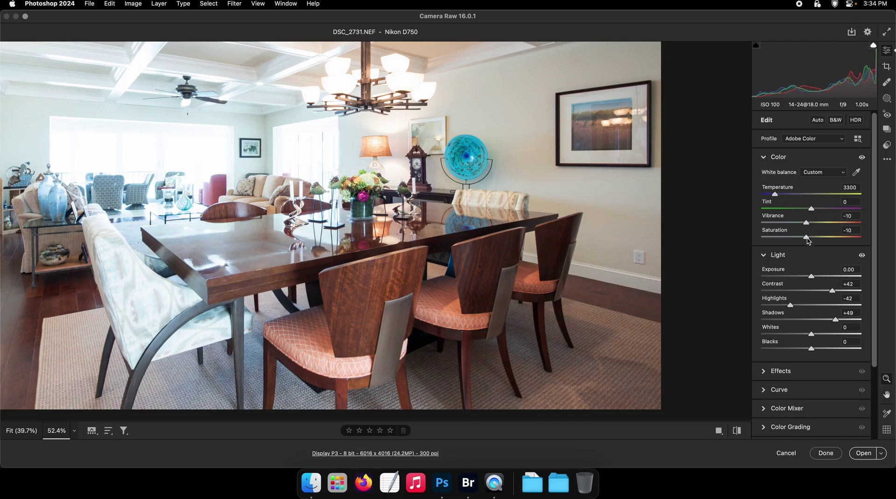
{"action": "left_click_drag", "start_coordinate": [832, 292], "coordinate": [847, 292]}
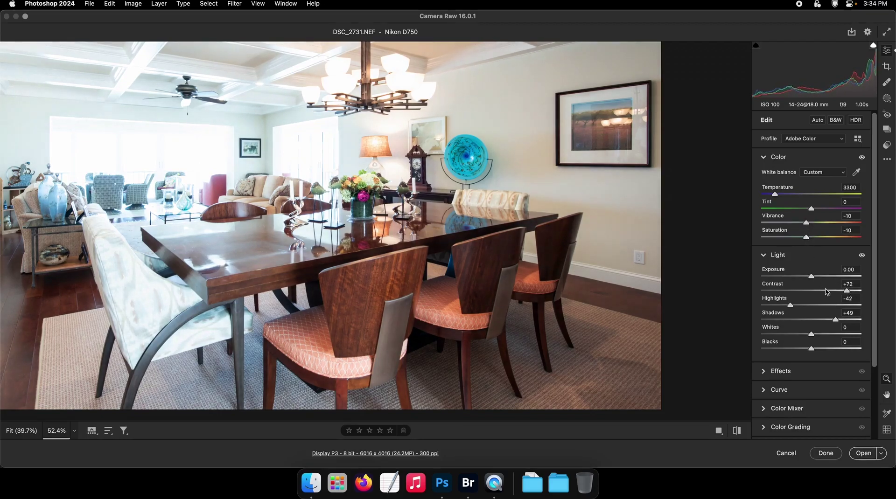
Step: Examine the wood tones and contrast of the dining chairs, table and rug at close range
{"action": "scroll", "coordinate": [576, 237], "scroll_direction": "up", "scroll_amount": 3}
{"action": "scroll", "coordinate": [582, 263], "scroll_direction": "down", "scroll_amount": 2}
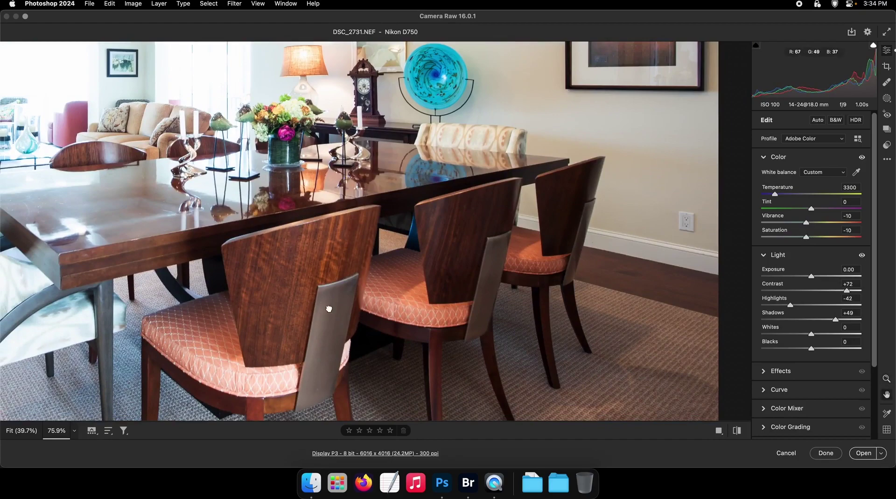
{"action": "scroll", "coordinate": [304, 289], "scroll_direction": "down", "scroll_amount": 2}
{"action": "scroll", "coordinate": [304, 288], "scroll_direction": "left", "scroll_amount": 2}
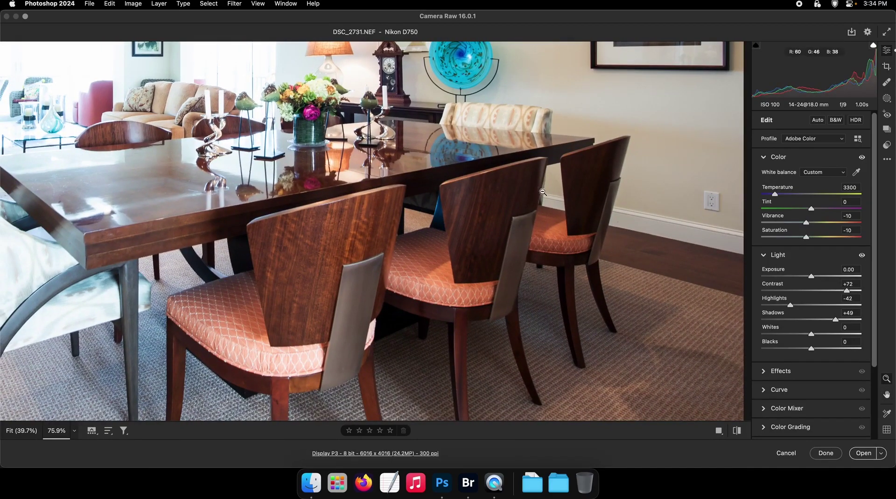
{"action": "left_click_drag", "start_coordinate": [560, 232], "coordinate": [513, 241]}
{"action": "left_click_drag", "start_coordinate": [437, 219], "coordinate": [436, 238]}
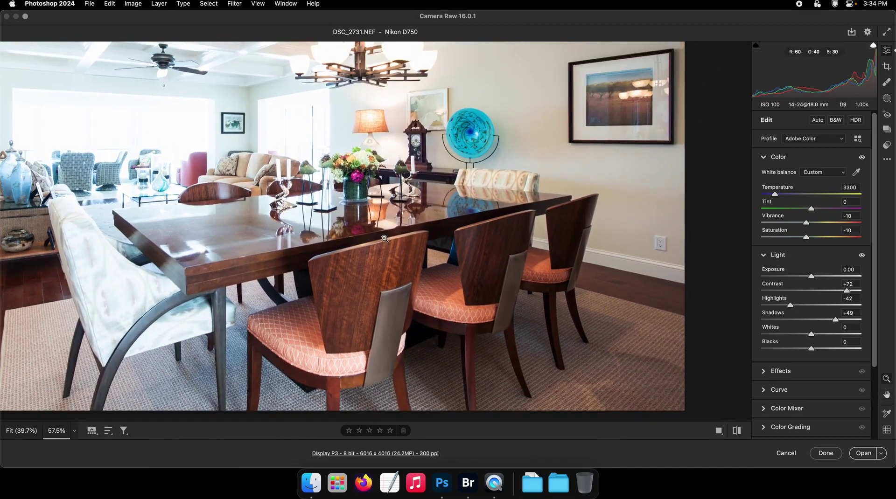
Step: Open the developed DSC_2731.NEF as a Photoshop document
{"action": "key", "text": "super+0"}
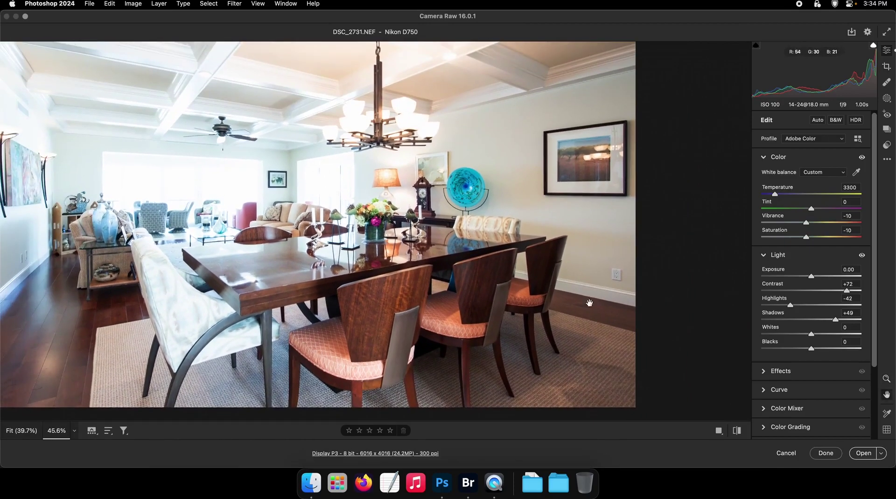
{"action": "left_click", "coordinate": [863, 452]}
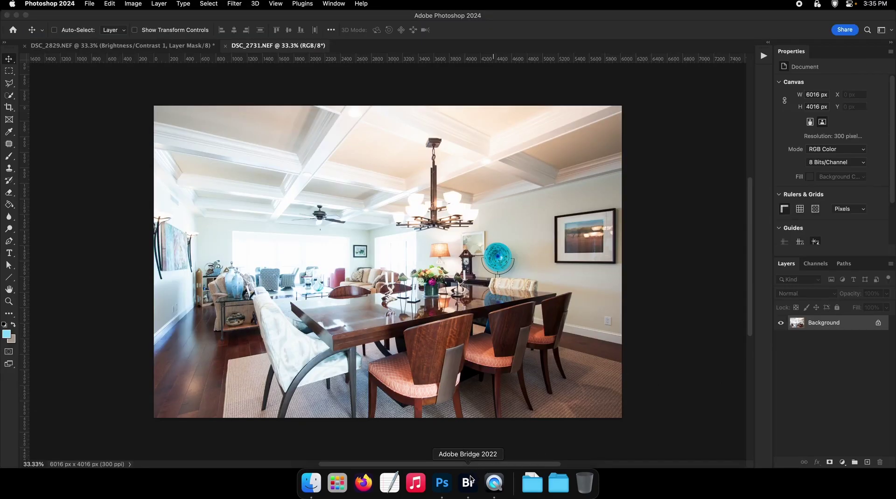
Step: Switch to Bridge, compare the neighbouring dining living exposures full screen, and open DSC_2730.NEF in Camera Raw
{"action": "left_click", "coordinate": [469, 482]}
{"action": "key", "text": "space"}
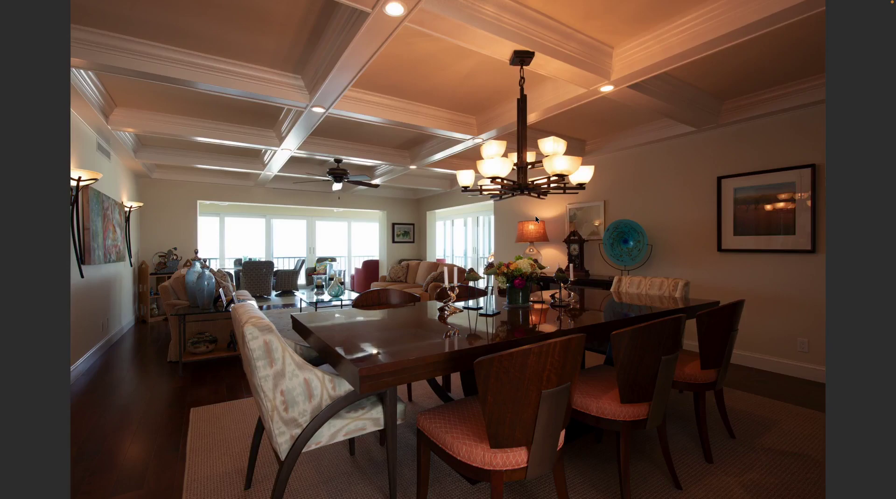
{"action": "key", "text": "Right"}
{"action": "key", "text": "Right"}
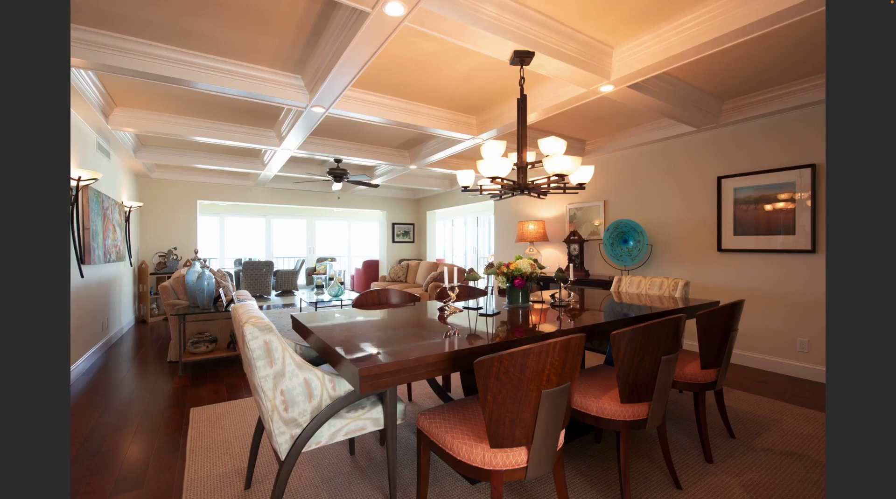
{"action": "key", "text": "space"}
{"action": "key", "text": "super+o"}
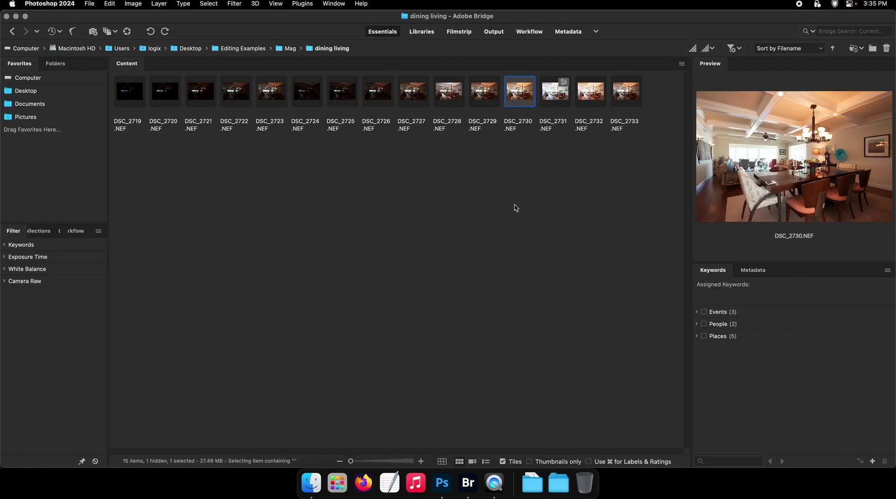
{"action": "key", "text": "F2"}
{"action": "left_click", "coordinate": [822, 172]}
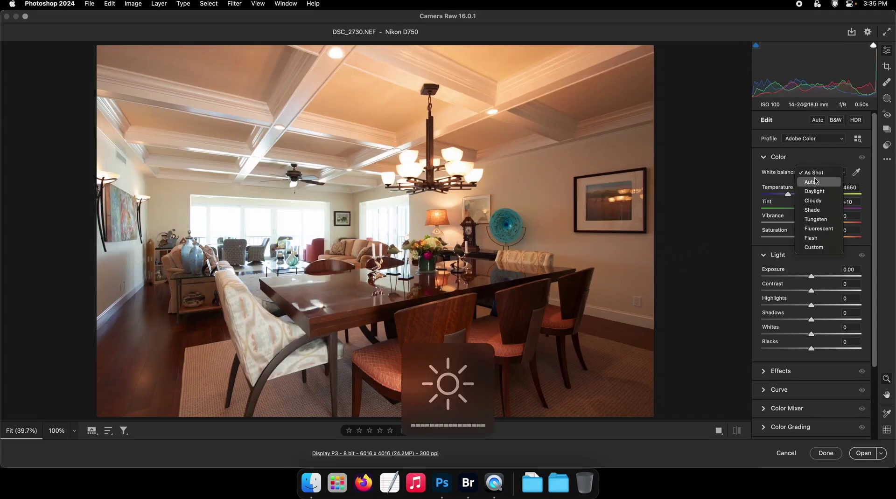
{"action": "left_click", "coordinate": [814, 180]}
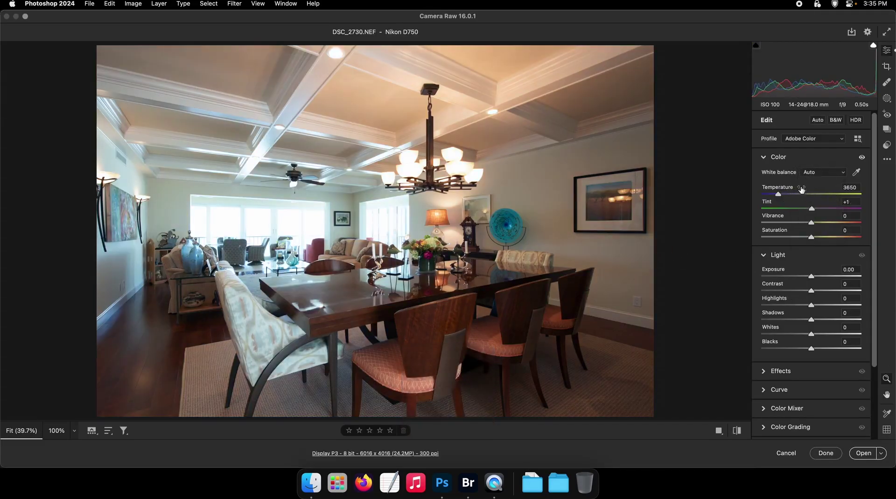
{"action": "key", "text": "super+z"}
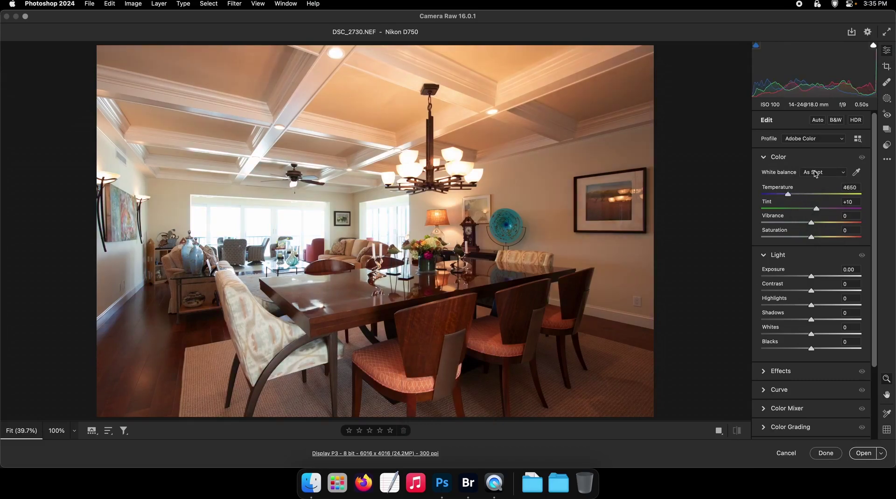
Step: Set Temperature to 3600, Tint +8, Vibrance -11, Saturation -10, Exposure -0.25, Contrast +31, Highlights -52 and Shadows +46
{"action": "left_click_drag", "start_coordinate": [788, 195], "coordinate": [779, 196]}
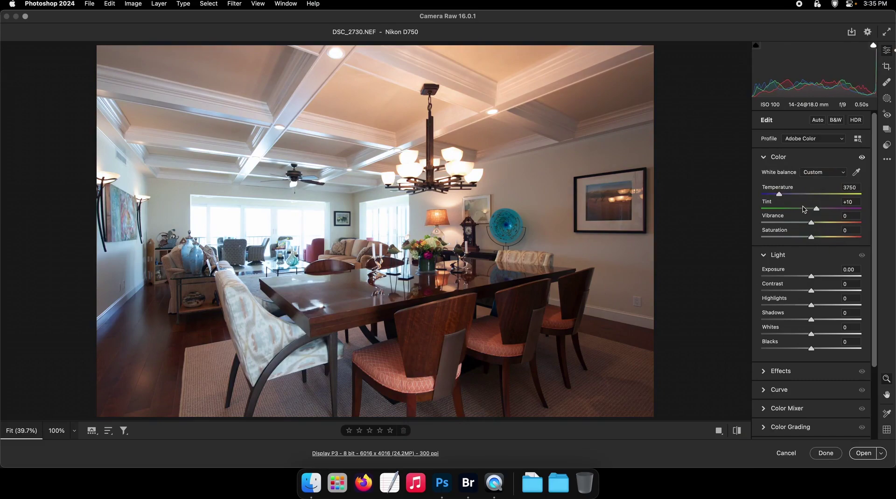
{"action": "left_click_drag", "start_coordinate": [810, 224], "coordinate": [808, 223]}
{"action": "left_click_drag", "start_coordinate": [827, 322], "coordinate": [811, 279]}
{"action": "left_click_drag", "start_coordinate": [783, 199], "coordinate": [779, 198]}
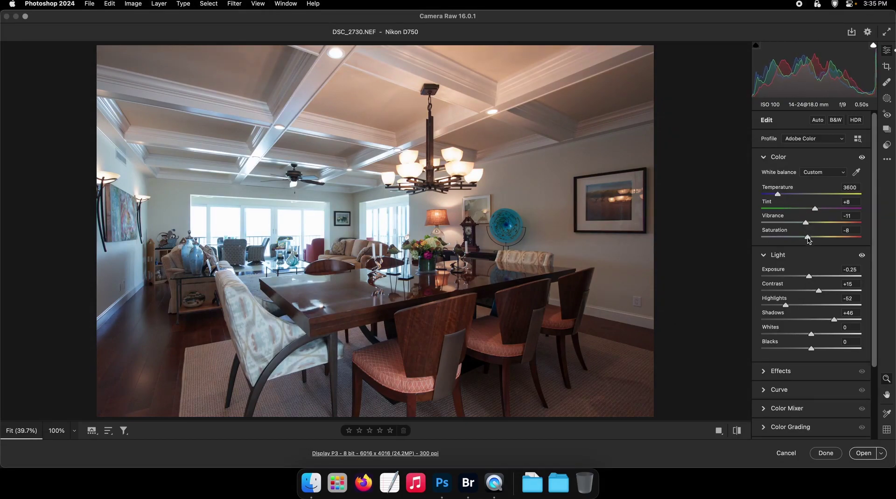
{"action": "left_click_drag", "start_coordinate": [819, 291], "coordinate": [827, 292]}
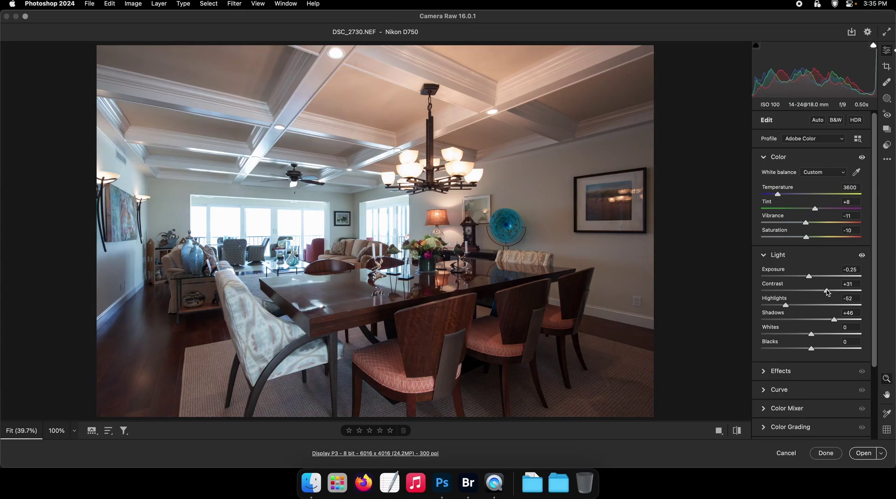
Step: Open the developed DSC_2730.NEF in Photoshop and place it as a layer aligned over the DSC_2731.NEF image
{"action": "left_click", "coordinate": [864, 453]}
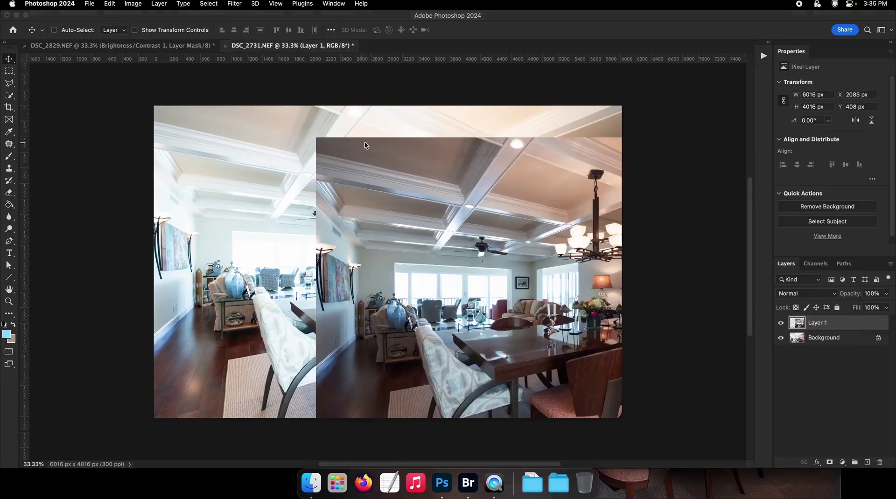
{"action": "left_click_drag", "start_coordinate": [365, 145], "coordinate": [207, 113]}
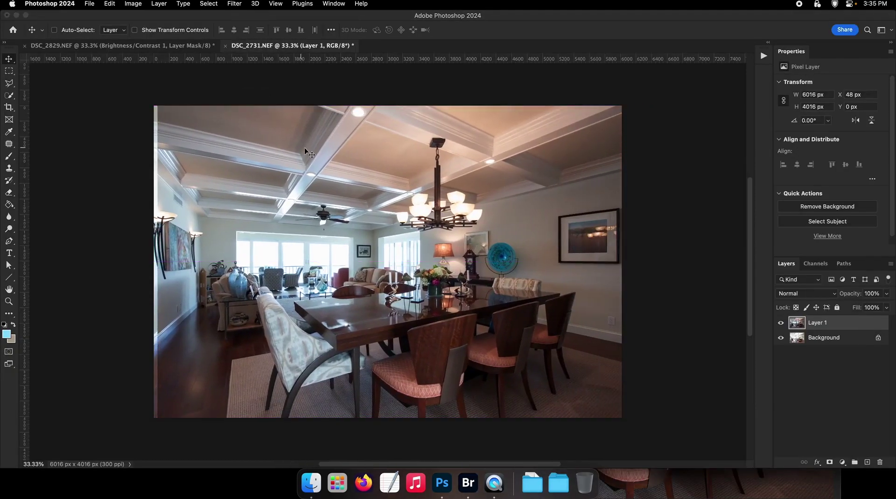
Step: Close the DSC_2829.NEF and DSC_2730.NEF documents without saving, keeping only the layered DSC_2731.NEF open
{"action": "left_click", "coordinate": [193, 48]}
{"action": "key", "text": "super+w"}
{"action": "left_click", "coordinate": [464, 191]}
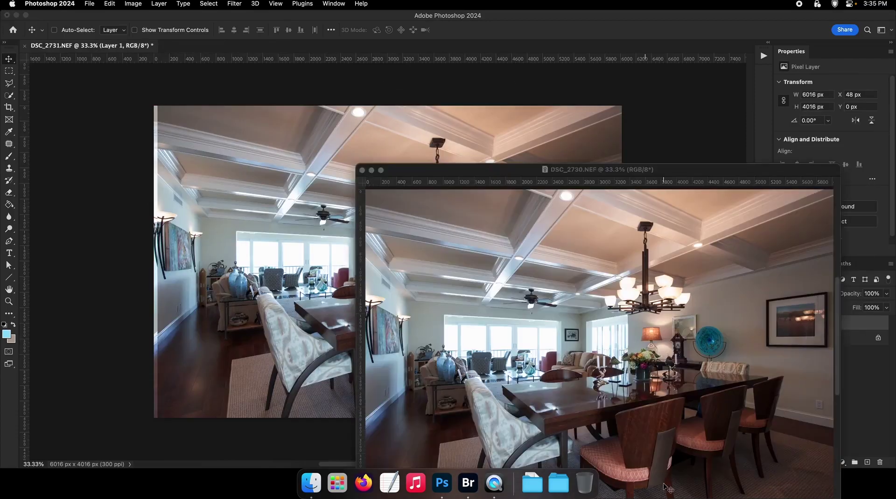
{"action": "key", "text": "super+w"}
{"action": "left_click", "coordinate": [467, 191]}
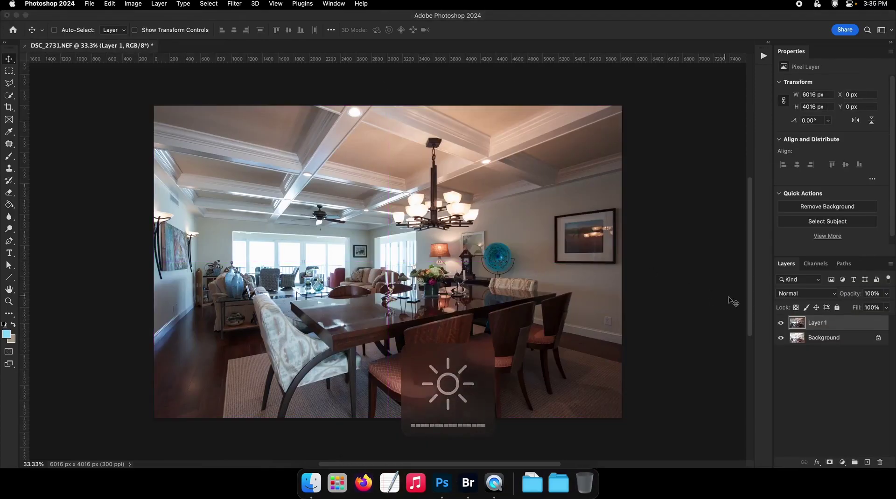
Step: Compare Layer 1 with the background, add a layer mask to Layer 1 and fill it with black
{"action": "left_click", "coordinate": [782, 325]}
{"action": "left_click", "coordinate": [781, 325]}
{"action": "left_click", "coordinate": [829, 463]}
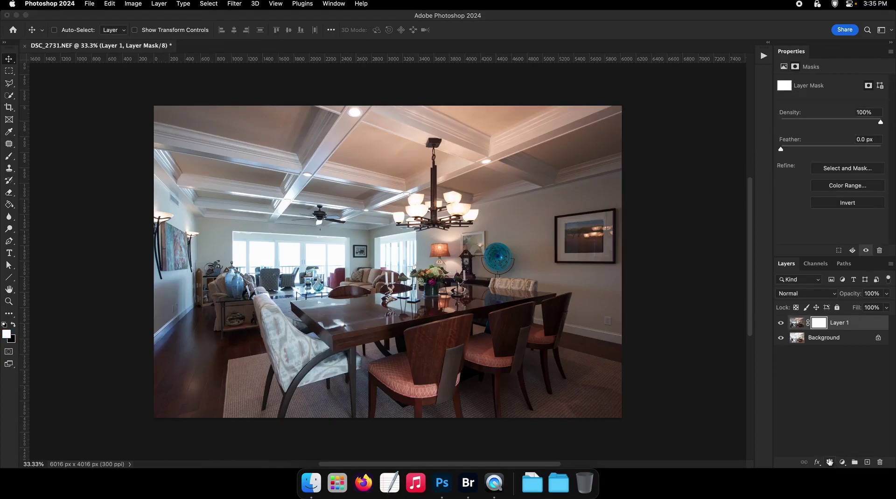
{"action": "key", "text": "g"}
{"action": "key", "text": "x"}
{"action": "left_click", "coordinate": [493, 282]}
Step: Paint white on Layer 1's mask across the ceiling and upper room with My Soft Brush at 5000 px and 30% opacity
{"action": "key", "text": "b"}
{"action": "right_click", "coordinate": [417, 250]}
{"action": "double_click", "coordinate": [473, 381]}
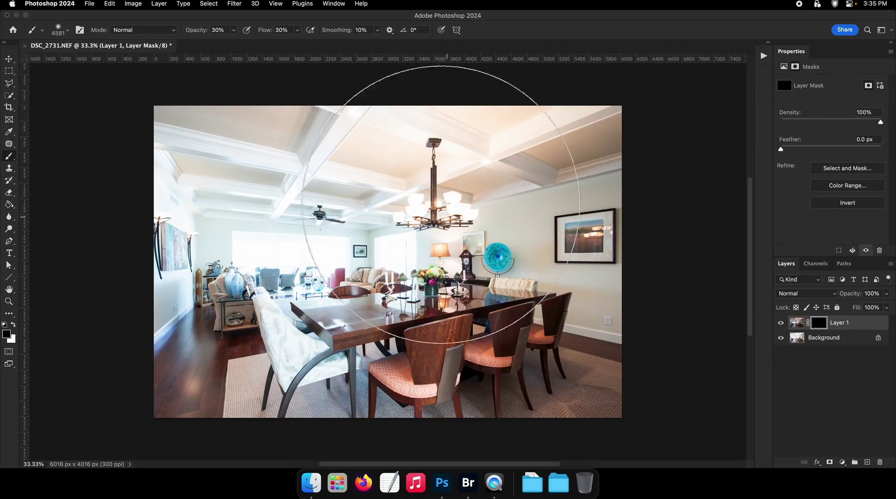
{"action": "key", "text": "x"}
{"action": "mouse_move", "coordinate": [596, 120]}
{"action": "left_mouse_down"}
{"action": "mouse_move", "coordinate": [205, 377]}
{"action": "mouse_move", "coordinate": [368, 385]}
{"action": "mouse_move", "coordinate": [233, 173]}
{"action": "left_mouse_up"}
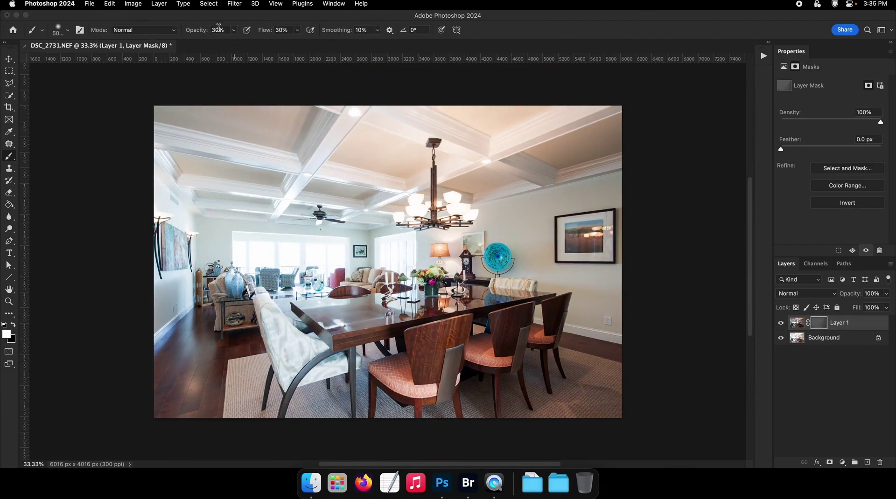
{"action": "right_click", "coordinate": [314, 173]}
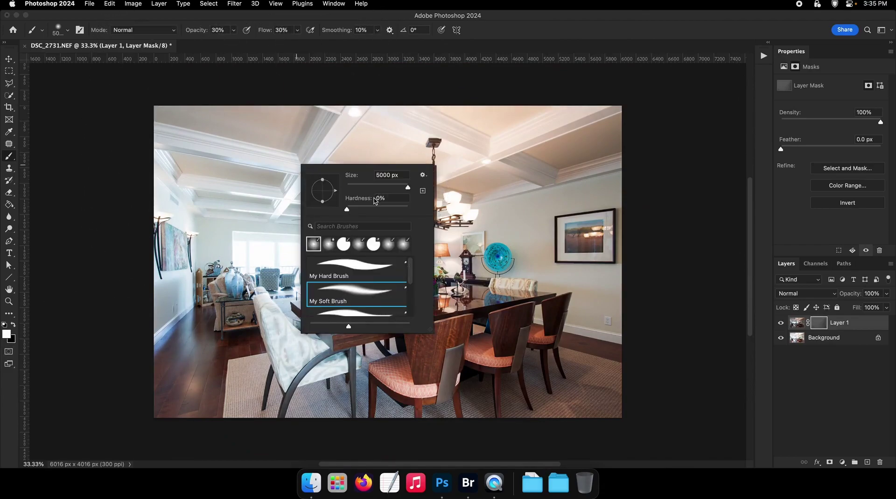
{"action": "left_click", "coordinate": [464, 230]}
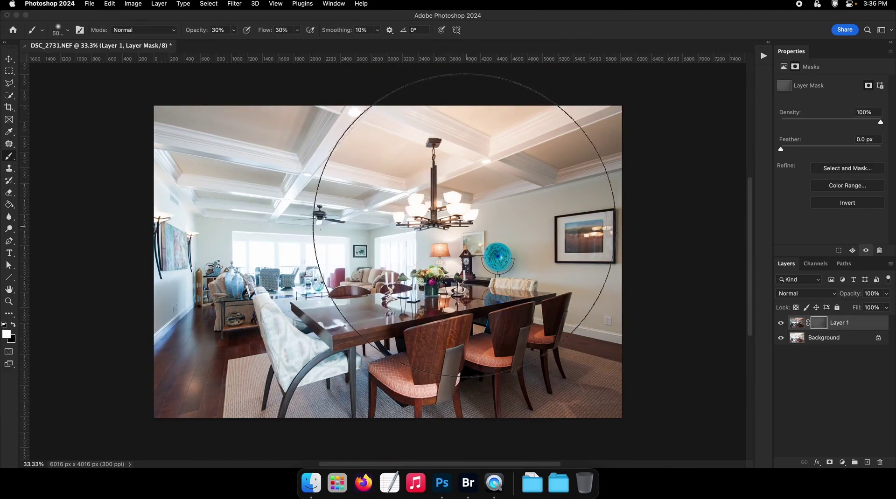
Step: Reduce the soft brush size and paint more white on Layer 1's mask over the table, chairs and rug
{"action": "key", "text": "bracketleft"}
{"action": "key", "text": "bracketleft"}
{"action": "key", "text": "bracketleft"}
{"action": "key", "text": "bracketleft"}
{"action": "key", "text": "bracketleft"}
{"action": "key", "text": "bracketleft"}
{"action": "mouse_move", "coordinate": [381, 330]}
{"action": "left_mouse_down"}
{"action": "mouse_move", "coordinate": [181, 393]}
{"action": "mouse_move", "coordinate": [554, 409]}
{"action": "left_mouse_up"}
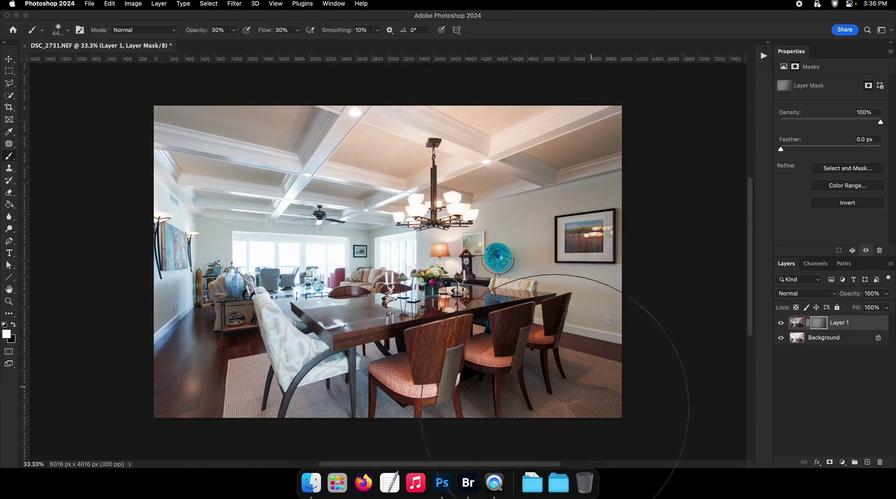
{"action": "left_click", "coordinate": [515, 322], "text": "ctrl+alt"}
{"action": "left_click", "coordinate": [450, 280], "text": "ctrl+alt"}
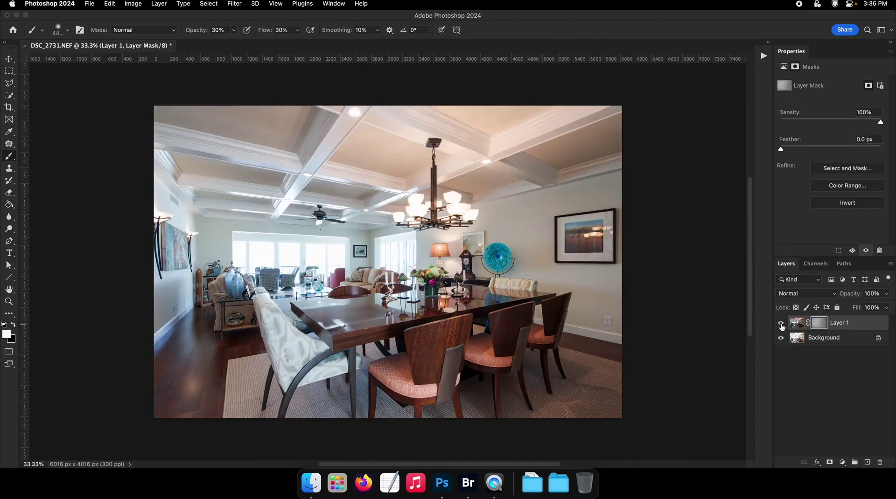
{"action": "key", "text": "v"}
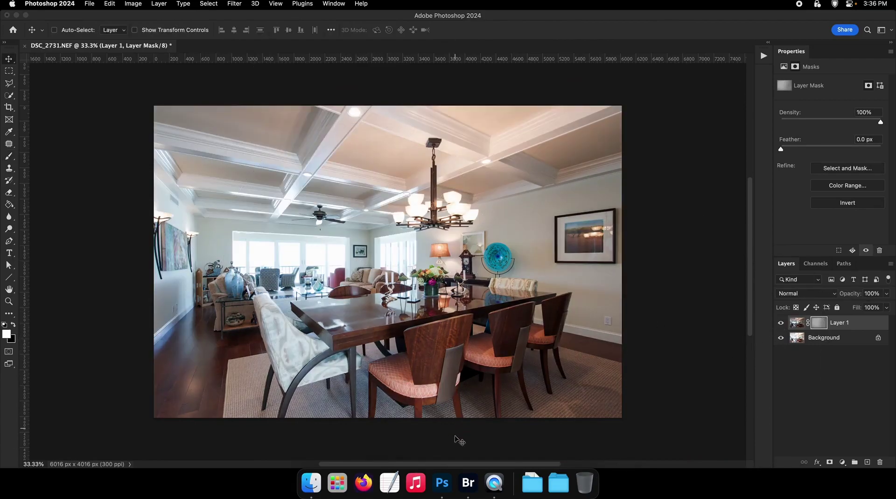
Step: Check the window view of the darker exposure full screen in Bridge and open DSC_2727.NEF in Camera Raw
{"action": "left_click", "coordinate": [468, 483]}
{"action": "key", "text": "space"}
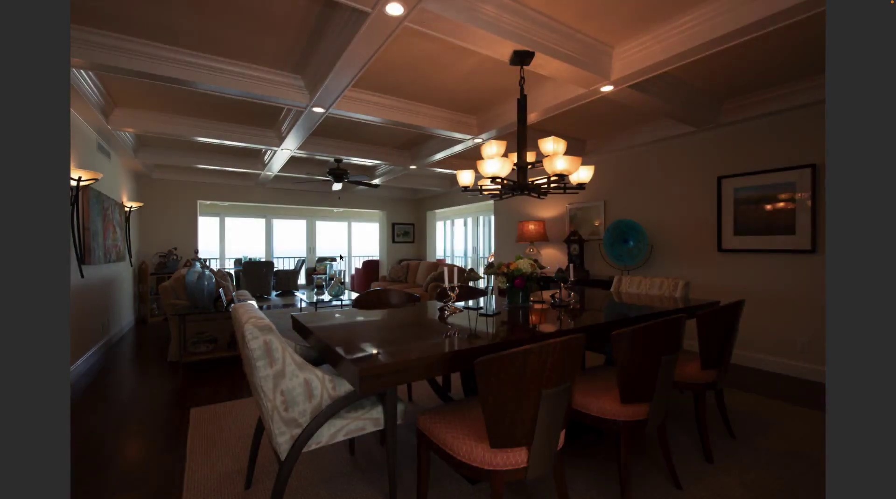
{"action": "left_click", "coordinate": [426, 206]}
{"action": "left_click_drag", "start_coordinate": [235, 216], "coordinate": [290, 198]}
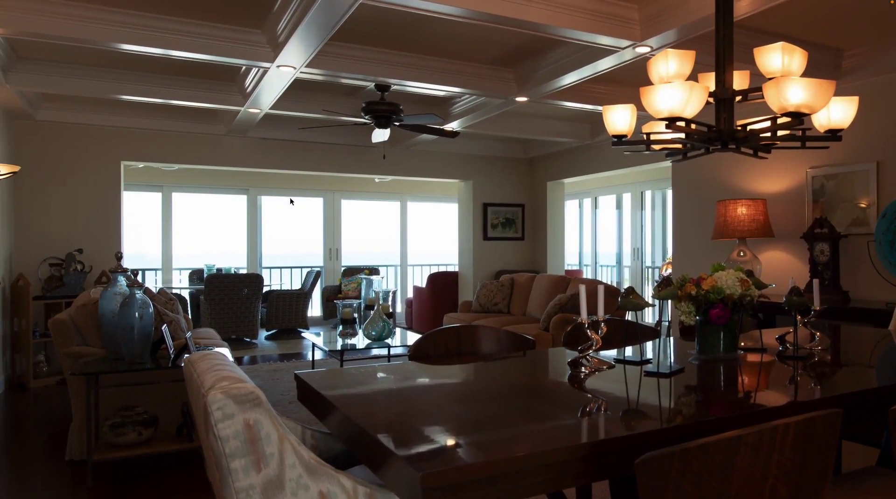
{"action": "key", "text": "space"}
{"action": "double_click", "coordinate": [413, 90]}
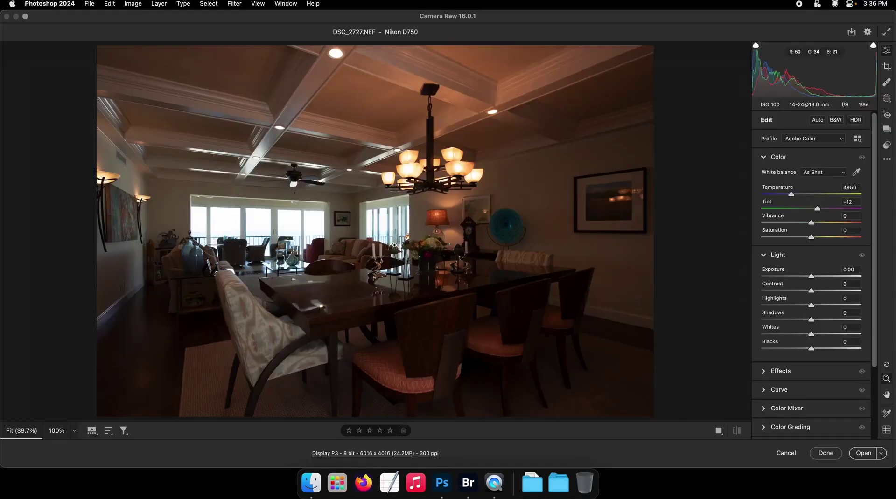
Step: Judging by the windows up close, set Shadows to +54, Highlights to -60 and Exposure to +0.35
{"action": "key", "text": "F2"}
{"action": "left_click", "coordinate": [318, 225]}
{"action": "left_click_drag", "start_coordinate": [319, 225], "coordinate": [405, 230]}
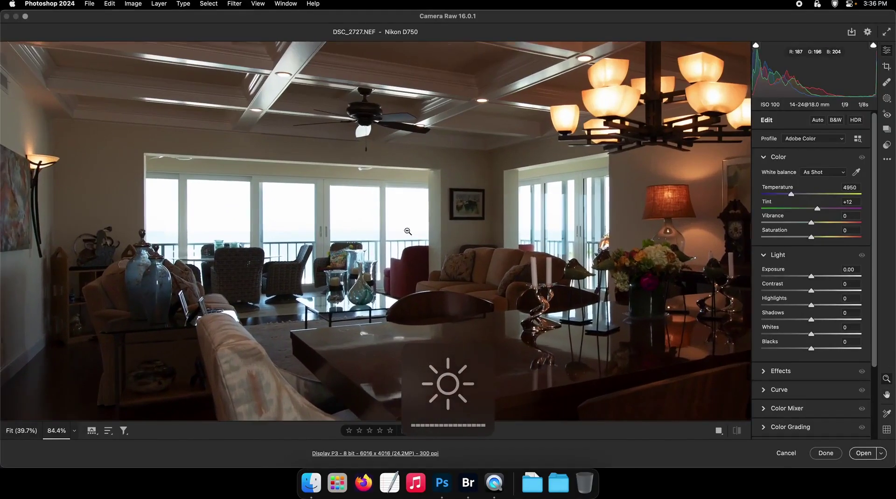
{"action": "left_click", "coordinate": [837, 319]}
{"action": "left_click_drag", "start_coordinate": [801, 306], "coordinate": [781, 306]}
{"action": "left_click_drag", "start_coordinate": [811, 276], "coordinate": [814, 276]}
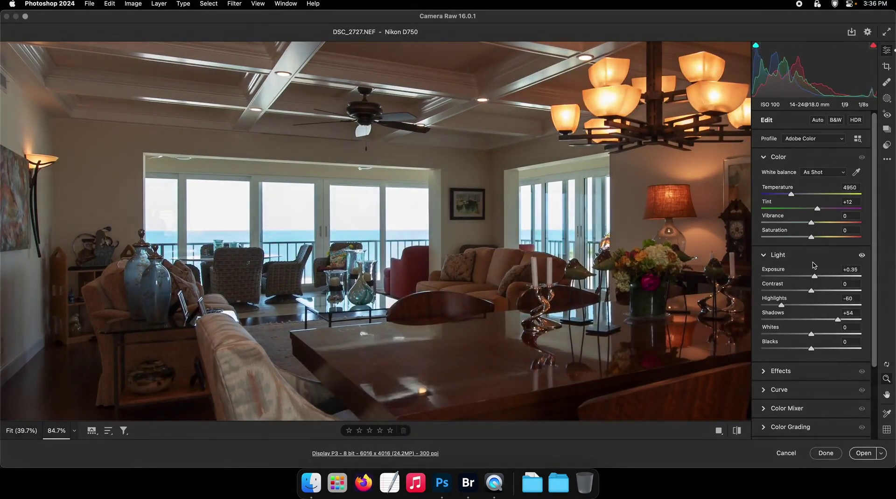
Step: Set Temperature to 4550, Tint to +16 and Contrast to +8
{"action": "left_click_drag", "start_coordinate": [792, 196], "coordinate": [789, 196]}
{"action": "left_click_drag", "start_coordinate": [811, 291], "coordinate": [815, 291]}
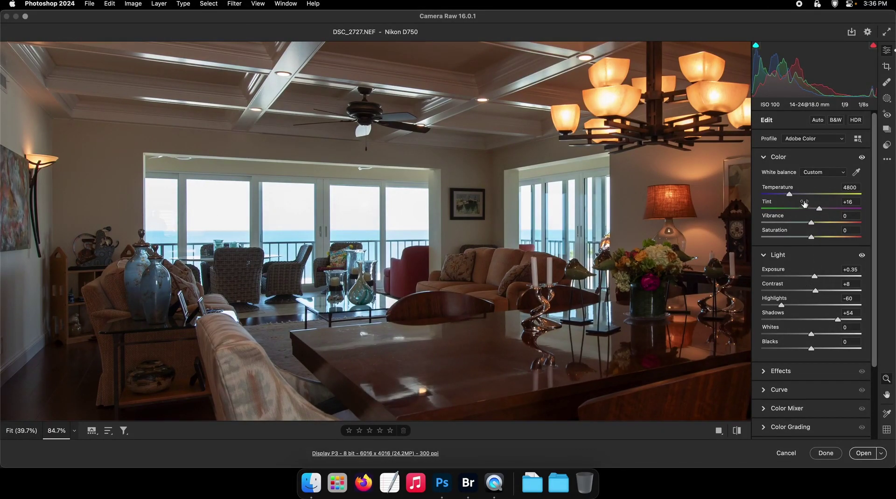
{"action": "left_click_drag", "start_coordinate": [790, 197], "coordinate": [788, 196]}
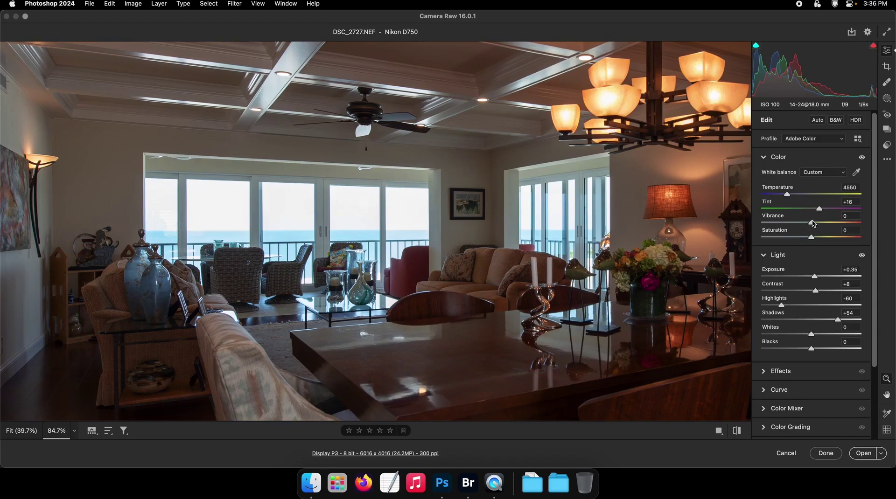
Step: Place the developed DSC_2727.NEF as a layer aligned over the DSC_2731.NEF image, and close the source document without saving
{"action": "left_click", "coordinate": [864, 453]}
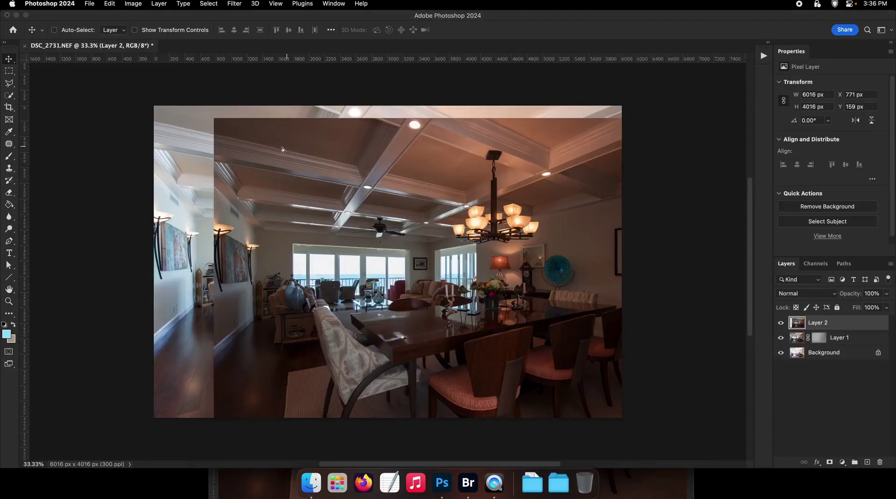
{"action": "left_click_drag", "start_coordinate": [281, 148], "coordinate": [225, 136]}
{"action": "left_click", "coordinate": [650, 472]}
{"action": "key", "text": "super+w"}
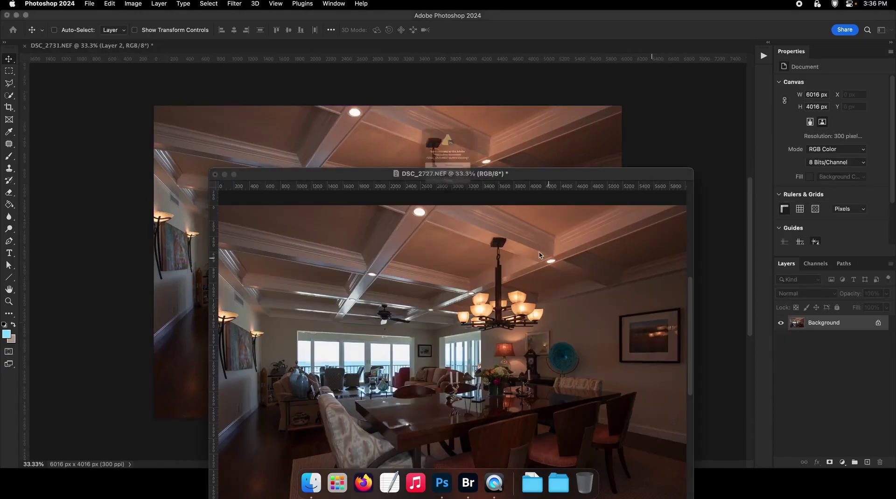
{"action": "left_click", "coordinate": [472, 191]}
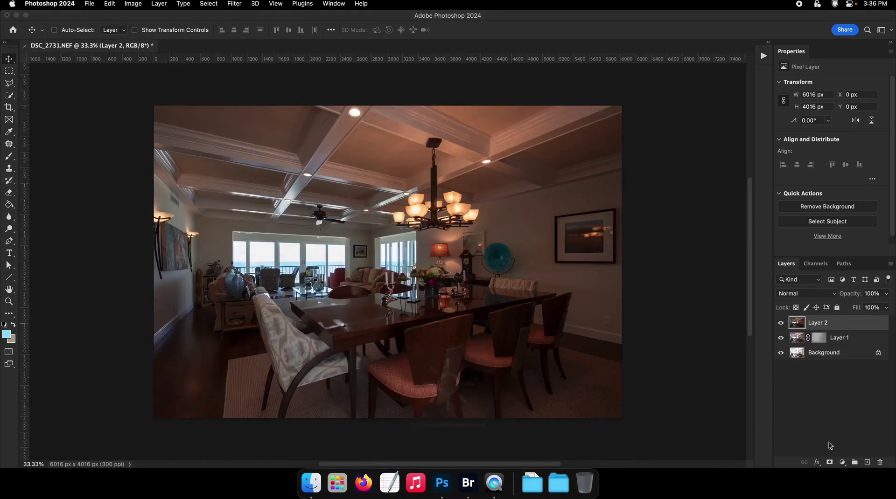
Step: Add a layer mask to Layer 2 and fill it with black
{"action": "left_click", "coordinate": [830, 463]}
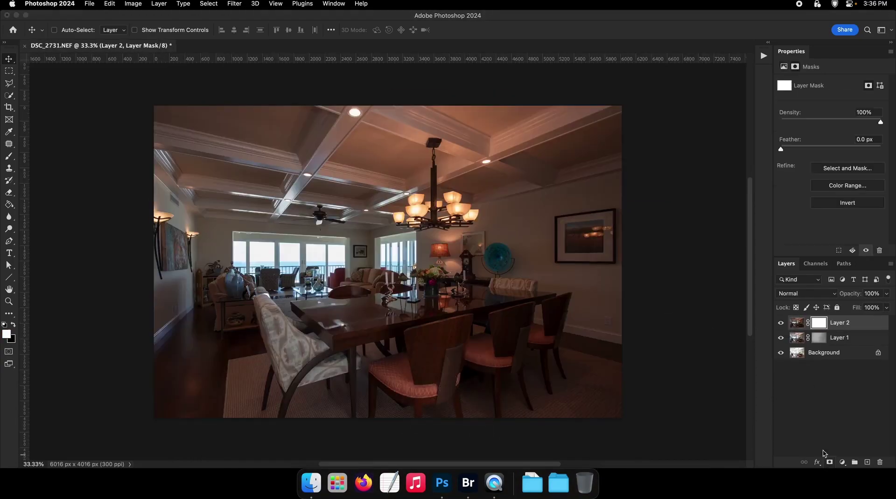
{"action": "key", "text": "g"}
{"action": "key", "text": "x"}
{"action": "left_click", "coordinate": [460, 280]}
Step: Paint white over the room and window areas on Layer 2's mask with My Soft Brush at 30% opacity and 30% flow
{"action": "key", "text": "b"}
{"action": "left_click_drag", "start_coordinate": [417, 274], "coordinate": [458, 274]}
{"action": "right_click", "coordinate": [462, 275]}
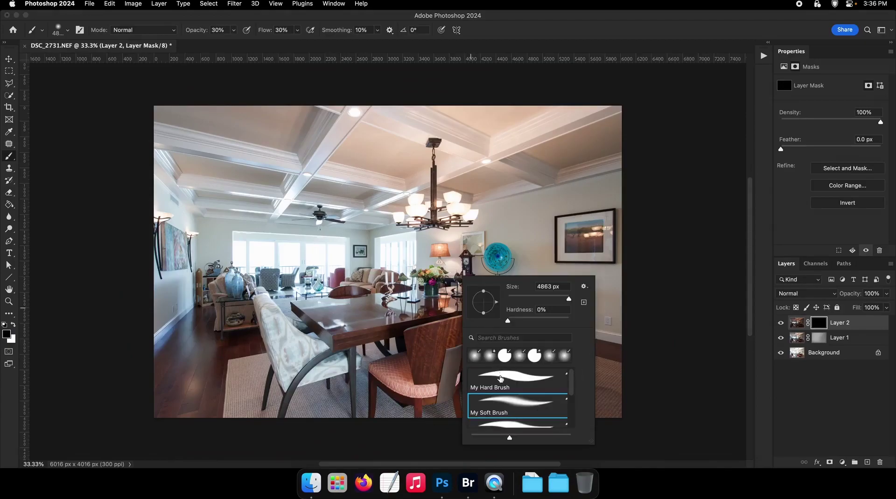
{"action": "double_click", "coordinate": [505, 402]}
{"action": "key", "text": "x"}
{"action": "mouse_move", "coordinate": [392, 144]}
{"action": "left_mouse_down"}
{"action": "mouse_move", "coordinate": [160, 338]}
{"action": "mouse_move", "coordinate": [446, 340]}
{"action": "left_mouse_up"}
{"action": "key", "text": "bracketright"}
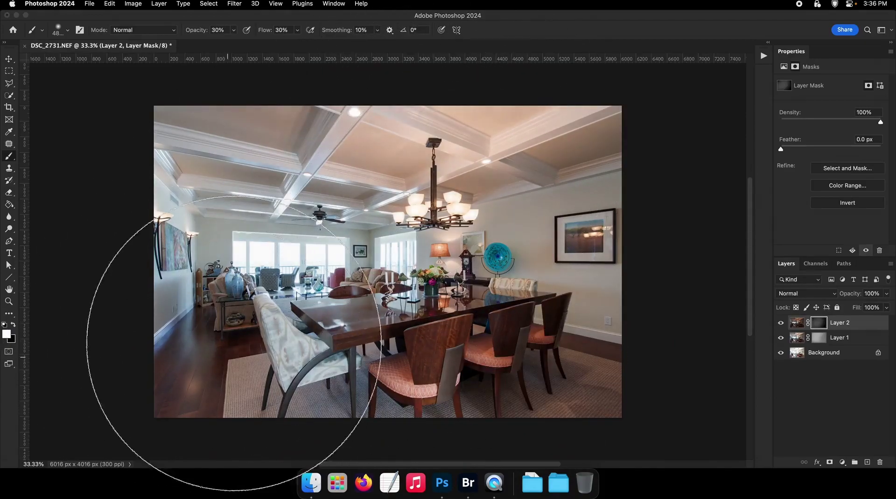
{"action": "left_click_drag", "start_coordinate": [236, 350], "coordinate": [286, 216]}
{"action": "left_click_drag", "start_coordinate": [340, 230], "coordinate": [303, 229]}
{"action": "mouse_move", "coordinate": [401, 267]}
{"action": "left_mouse_down"}
{"action": "mouse_move", "coordinate": [375, 258]}
{"action": "mouse_move", "coordinate": [404, 269]}
{"action": "left_mouse_up"}
{"action": "left_click_drag", "start_coordinate": [319, 268], "coordinate": [435, 265]}
{"action": "left_click_drag", "start_coordinate": [251, 324], "coordinate": [472, 290]}
Step: Compare the window views up close with Layer 2 and Layer 1 each hidden and shown
{"action": "key", "text": "F2"}
{"action": "left_click", "coordinate": [781, 324]}
{"action": "left_click", "coordinate": [781, 323]}
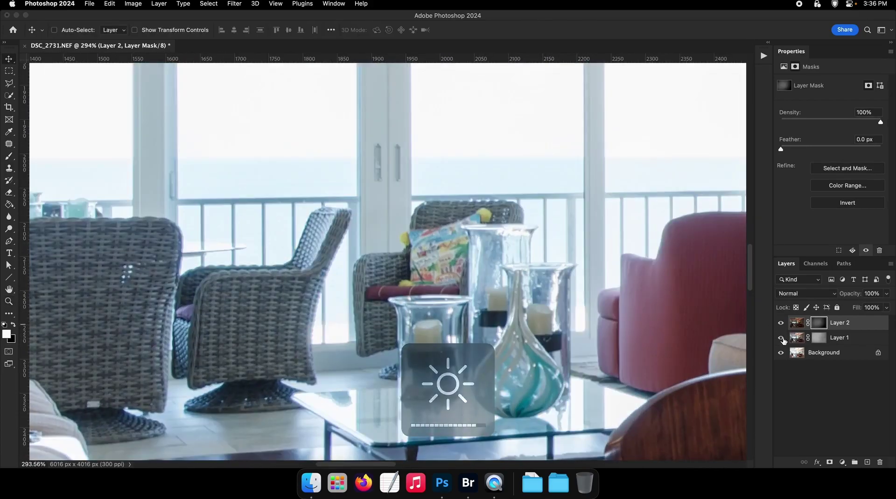
{"action": "left_click", "coordinate": [781, 339]}
{"action": "left_click", "coordinate": [781, 338]}
{"action": "left_click_drag", "start_coordinate": [675, 294], "coordinate": [413, 268]}
{"action": "key", "text": "F2"}
{"action": "left_click", "coordinate": [781, 323]}
{"action": "left_click", "coordinate": [781, 323]}
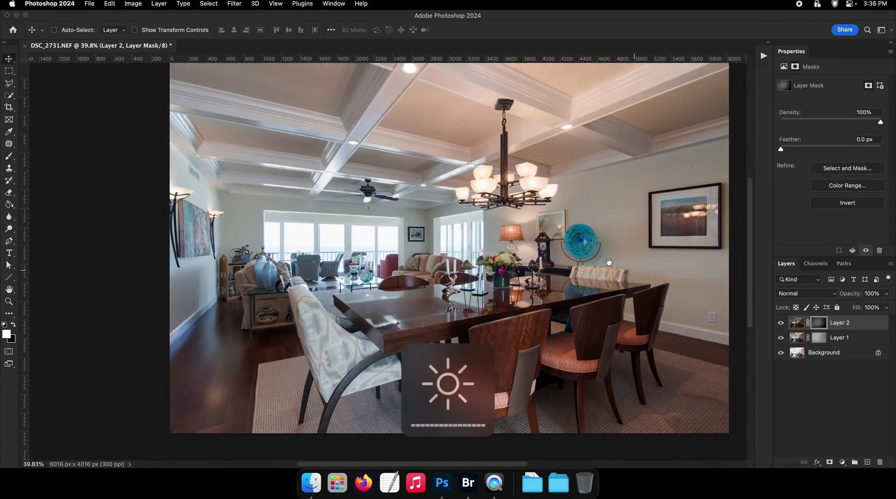
{"action": "left_click_drag", "start_coordinate": [626, 265], "coordinate": [572, 271]}
{"action": "left_click_drag", "start_coordinate": [572, 271], "coordinate": [558, 257]}
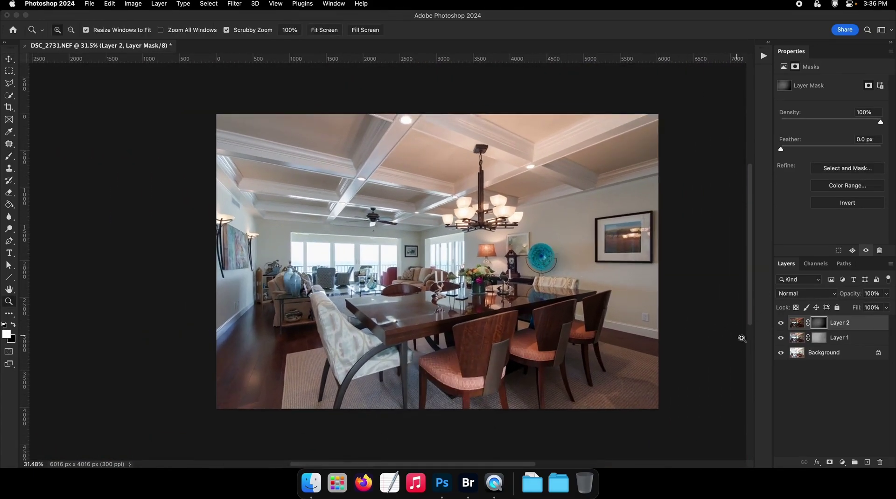
Step: Examine the framed picture, sofa and window edges up close with Layer 2 hidden and shown
{"action": "key", "text": "v"}
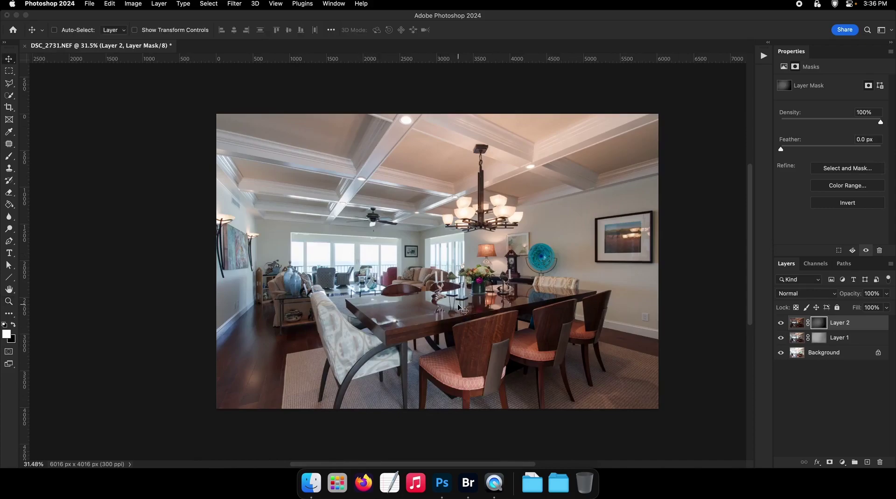
{"action": "key", "text": "z"}
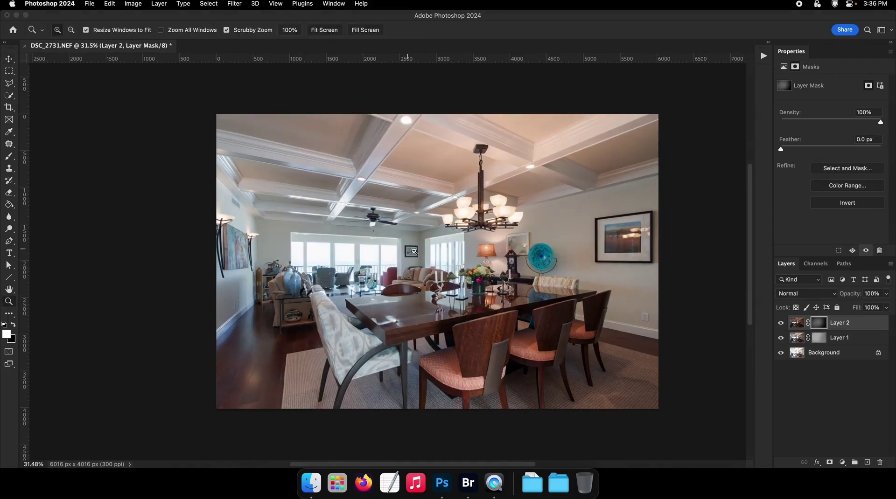
{"action": "left_click_drag", "start_coordinate": [380, 257], "coordinate": [530, 290]}
{"action": "key", "text": "v"}
{"action": "key", "text": "z"}
{"action": "key", "text": "v"}
{"action": "scroll", "coordinate": [530, 289], "scroll_direction": "right", "scroll_amount": 3}
{"action": "scroll", "coordinate": [530, 290], "scroll_direction": "down", "scroll_amount": 1}
{"action": "left_click", "coordinate": [781, 323]}
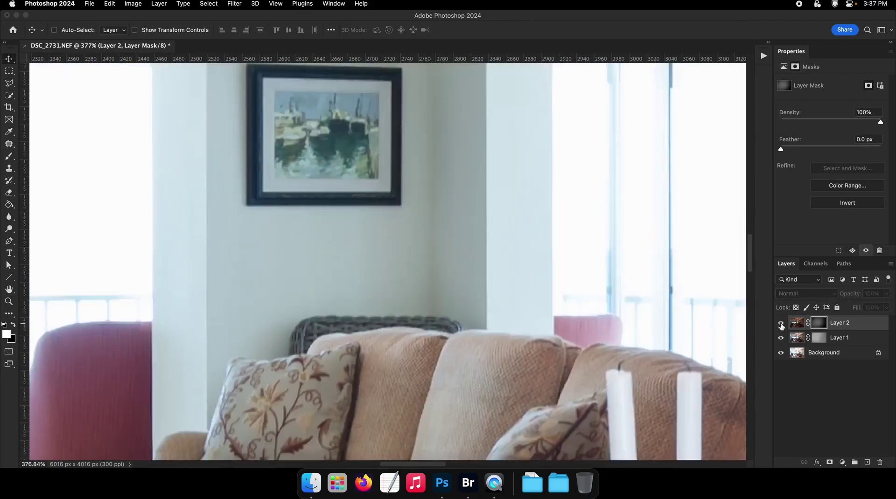
{"action": "left_click", "coordinate": [781, 323]}
{"action": "key", "text": "z"}
{"action": "left_click_drag", "start_coordinate": [665, 308], "coordinate": [617, 298]}
{"action": "scroll", "coordinate": [498, 259], "scroll_direction": "right", "scroll_amount": 2}
{"action": "key", "text": "z"}
{"action": "left_click_drag", "start_coordinate": [536, 270], "coordinate": [497, 272]}
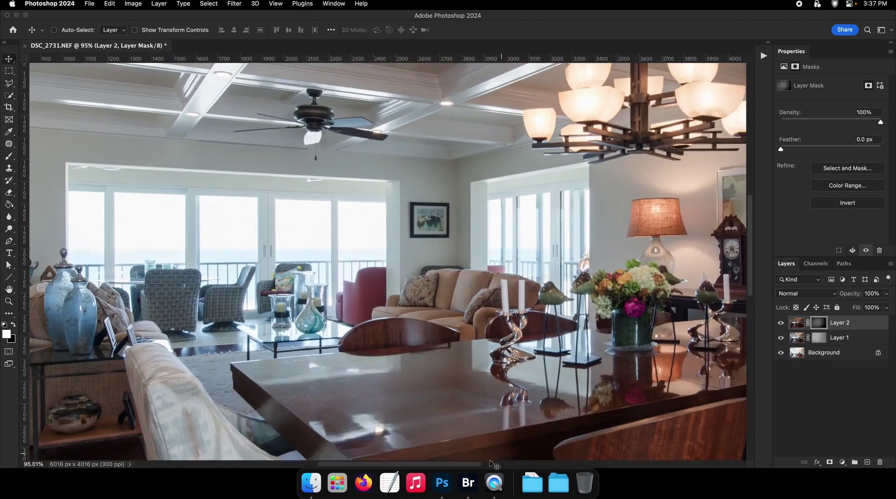
Step: Switch to Adobe Bridge, compare the darker exposures at full size, and open DSC_2725.NEF in Camera Raw
{"action": "left_click", "coordinate": [468, 483]}
{"action": "key", "text": "space"}
{"action": "key", "text": "Left"}
{"action": "key", "text": "Left"}
{"action": "key", "text": "Right"}
{"action": "key", "text": "Right"}
{"action": "key", "text": "Right"}
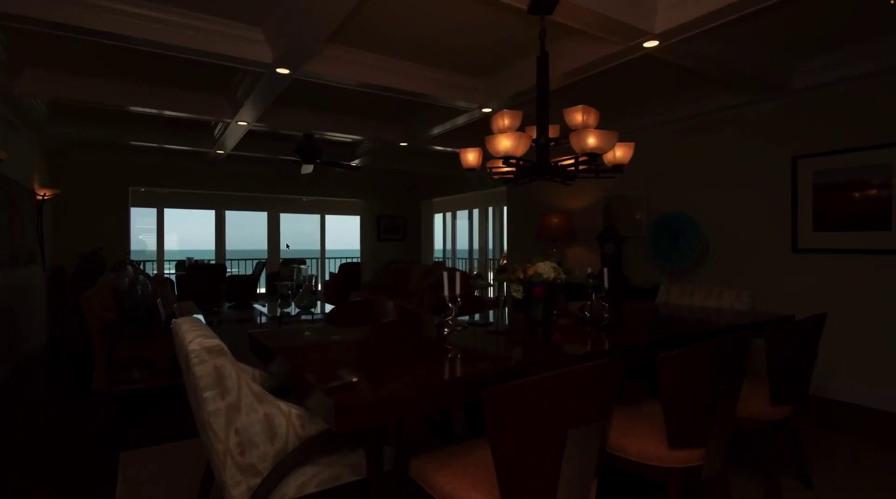
{"action": "key", "text": "Right"}
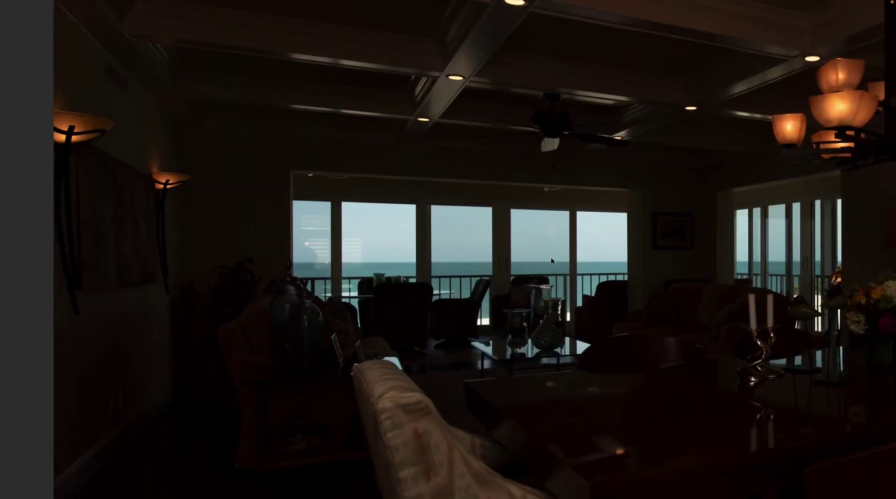
{"action": "key", "text": "r"}
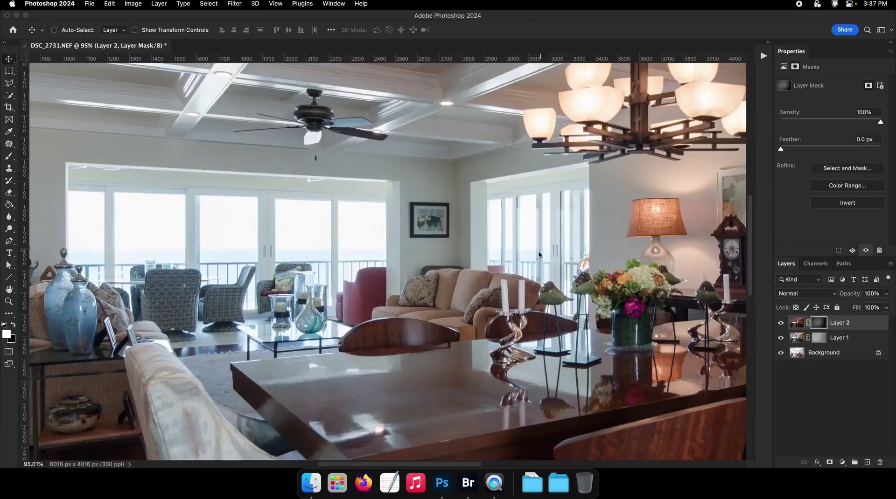
{"action": "key", "text": "F2"}
Step: Set Temperature to 5750, Tint to +14, Vibrance to +16, Saturation to +32 and Exposure to +0.95
{"action": "left_click_drag", "start_coordinate": [247, 247], "coordinate": [448, 251]}
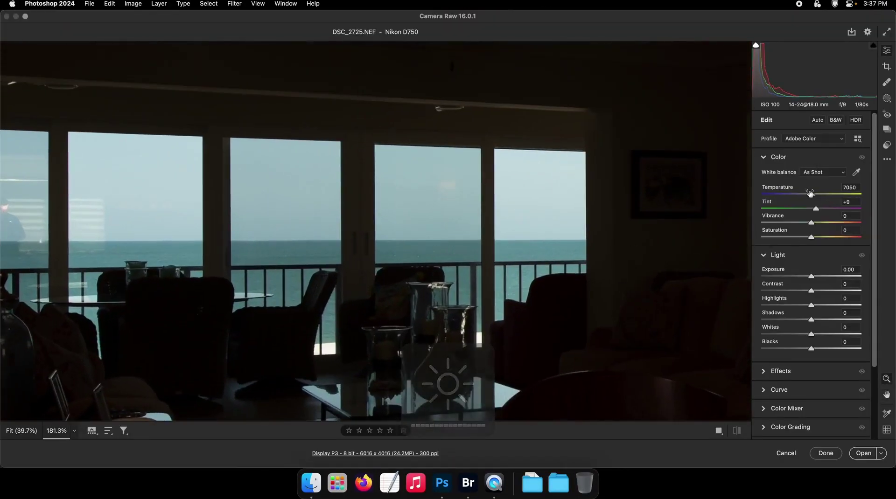
{"action": "left_click_drag", "start_coordinate": [812, 194], "coordinate": [798, 195]}
{"action": "scroll", "coordinate": [449, 220], "scroll_direction": "down", "scroll_amount": 2}
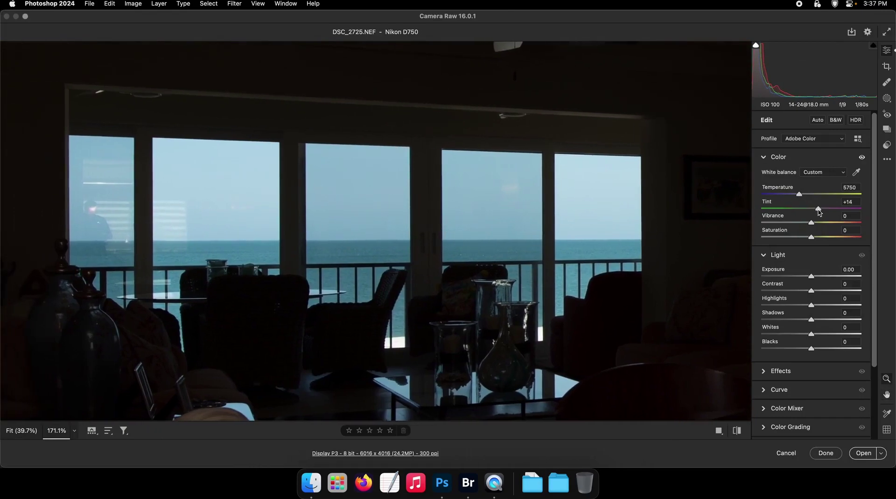
{"action": "left_click_drag", "start_coordinate": [813, 224], "coordinate": [827, 237]}
{"action": "left_click_drag", "start_coordinate": [811, 276], "coordinate": [820, 277]}
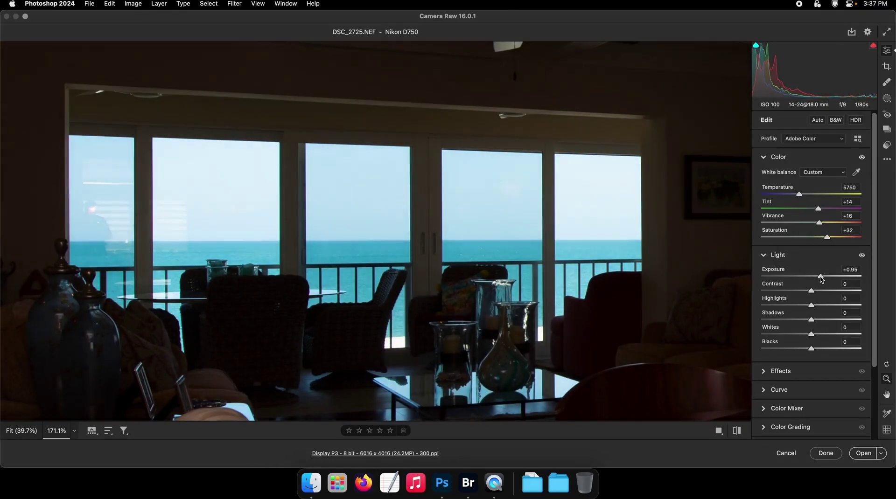
Step: Set Shadows to +63, Highlights to -42, Exposure to +1.60, Contrast to +9, Vibrance to +26 and Saturation to +46
{"action": "left_click", "coordinate": [834, 320]}
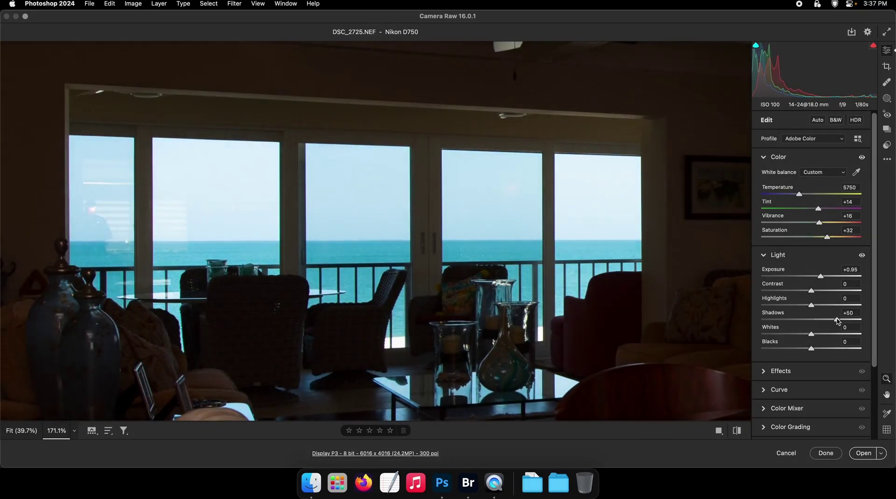
{"action": "left_click_drag", "start_coordinate": [810, 306], "coordinate": [791, 307]}
{"action": "left_click_drag", "start_coordinate": [823, 278], "coordinate": [818, 291]}
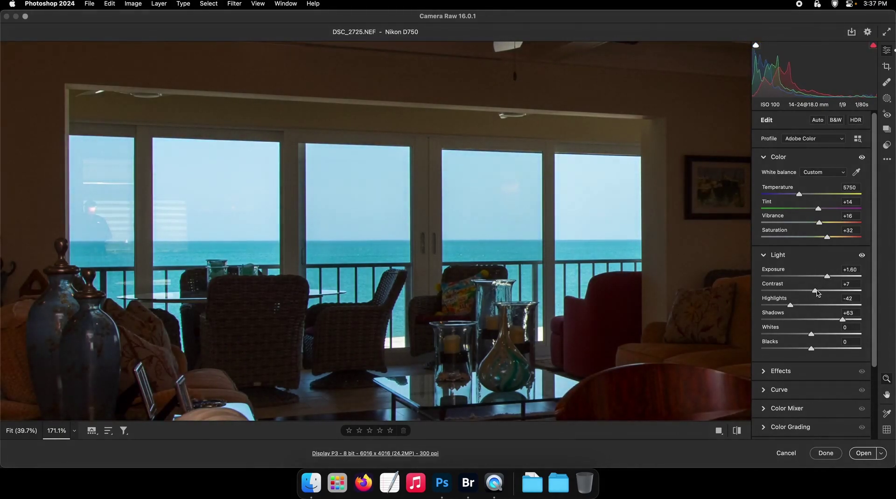
{"action": "left_click_drag", "start_coordinate": [819, 223], "coordinate": [834, 236]}
Step: Check both window areas, set Exposure to +1.75, Contrast to +17 and Saturation to +49, and open the image in Photoshop
{"action": "scroll", "coordinate": [380, 234], "scroll_direction": "right", "scroll_amount": 10}
{"action": "left_click_drag", "start_coordinate": [488, 246], "coordinate": [443, 246]}
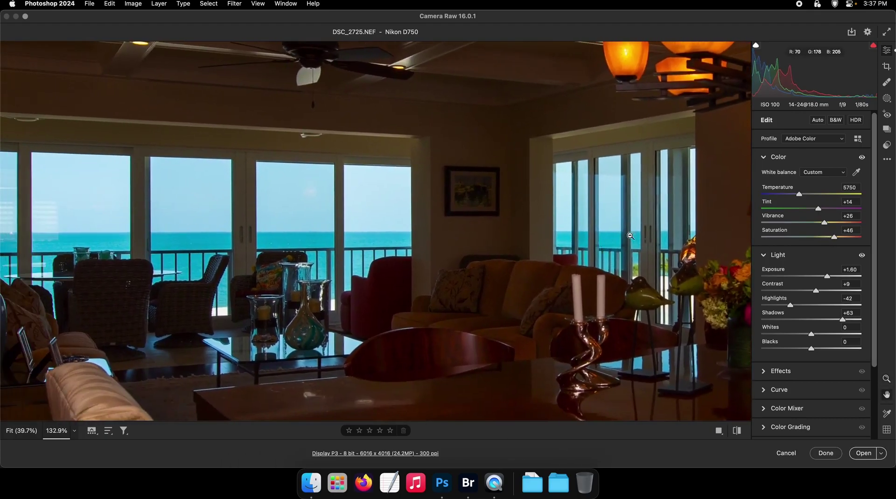
{"action": "left_click_drag", "start_coordinate": [613, 224], "coordinate": [651, 229]}
{"action": "left_click_drag", "start_coordinate": [346, 224], "coordinate": [415, 229]}
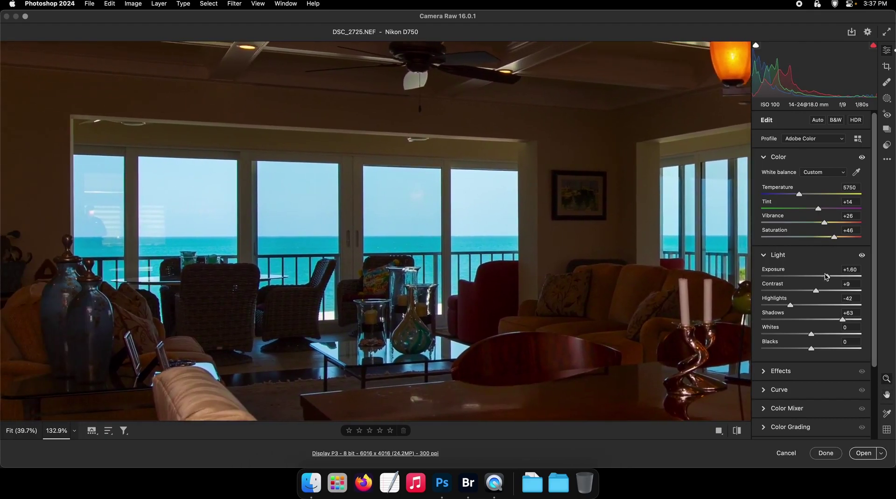
{"action": "left_click_drag", "start_coordinate": [826, 276], "coordinate": [819, 290]}
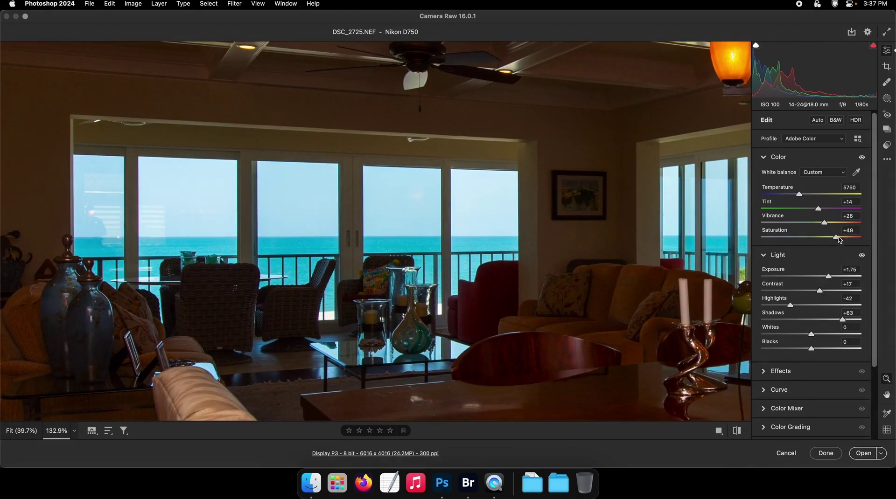
{"action": "left_click", "coordinate": [864, 454]}
Step: Place the developed DSC_2725.NEF as a layer aligned over the DSC_2731.NEF image, and close the source document without saving
{"action": "left_click_drag", "start_coordinate": [240, 50], "coordinate": [257, 161]}
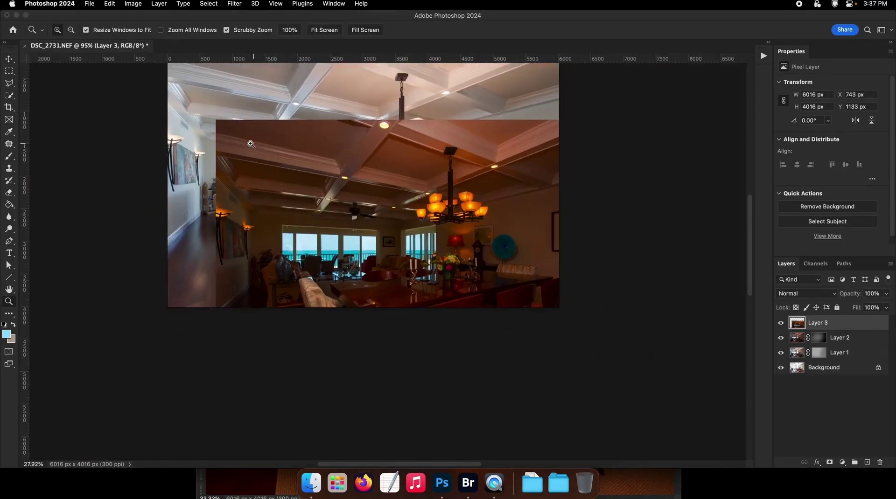
{"action": "left_click_drag", "start_coordinate": [310, 186], "coordinate": [280, 190]}
{"action": "left_click_drag", "start_coordinate": [302, 185], "coordinate": [297, 165]}
{"action": "left_click", "coordinate": [638, 485]}
{"action": "key", "text": "super+w"}
{"action": "left_click", "coordinate": [462, 194]}
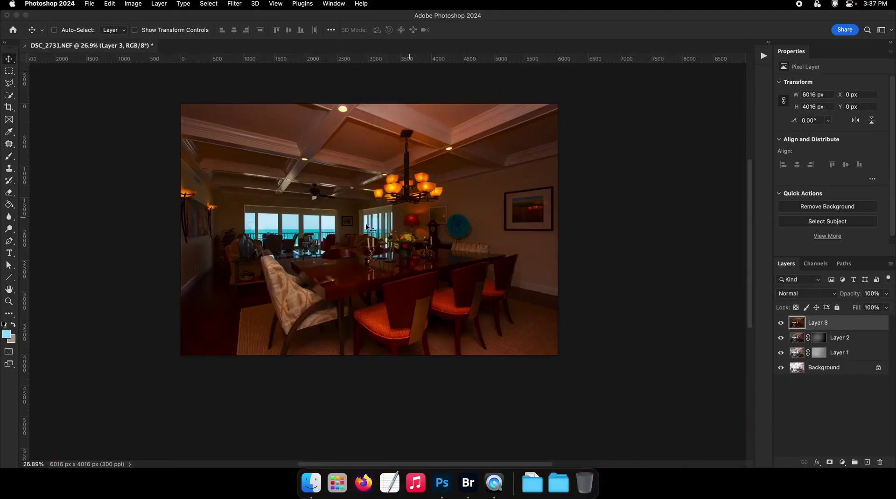
Step: Compare the image with Layer 3 hidden and shown, and examine its ocean view through the windows up close
{"action": "scroll", "coordinate": [316, 216], "scroll_direction": "up", "scroll_amount": 3}
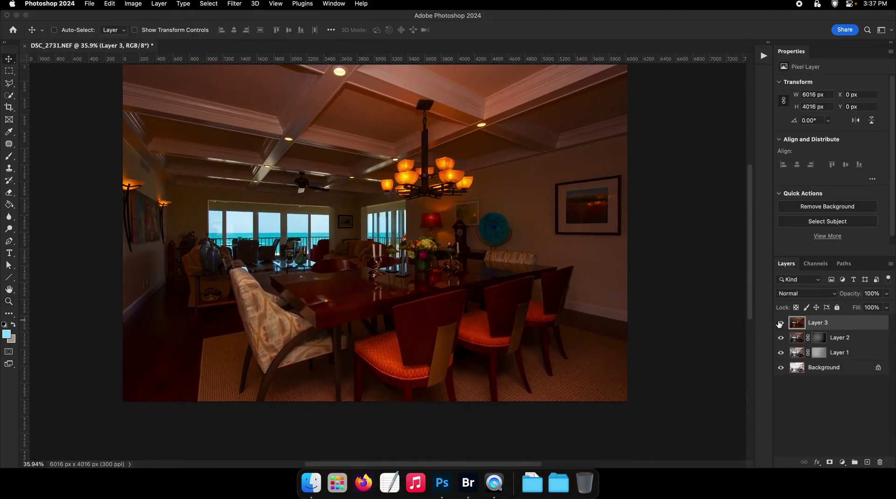
{"action": "left_click", "coordinate": [780, 323]}
{"action": "left_click", "coordinate": [780, 323]}
{"action": "scroll", "coordinate": [272, 264], "scroll_direction": "up", "scroll_amount": 10}
{"action": "scroll", "coordinate": [316, 136], "scroll_direction": "up", "scroll_amount": 4}
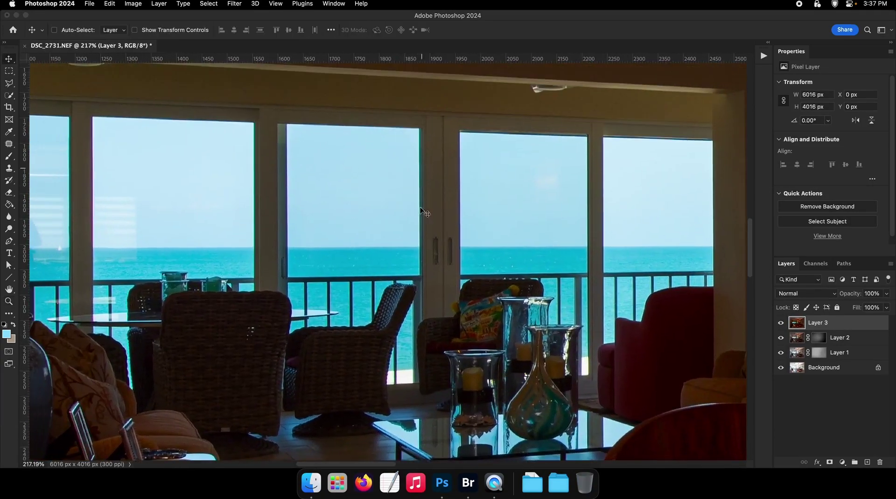
{"action": "scroll", "coordinate": [457, 261], "scroll_direction": "down", "scroll_amount": 6}
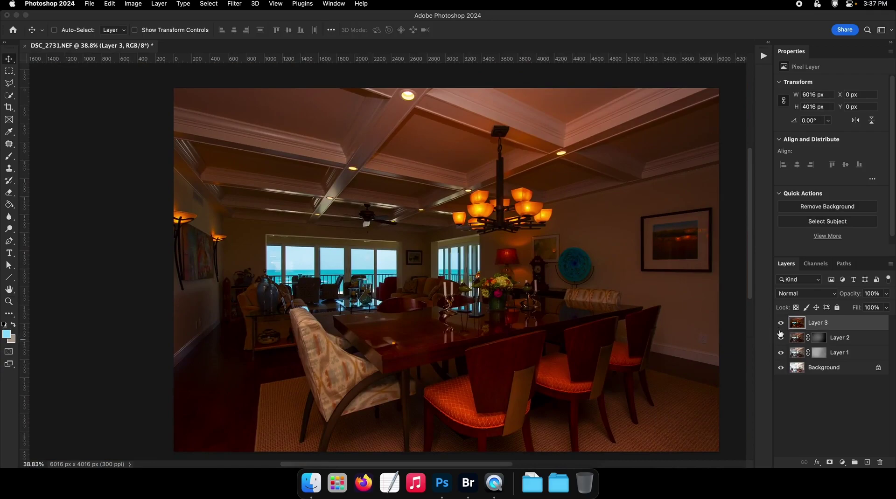
Step: Compare the layered image with the Background alone, and delete Layer 3
{"action": "left_click", "coordinate": [781, 371], "text": "alt"}
{"action": "left_click", "coordinate": [781, 372], "text": "alt"}
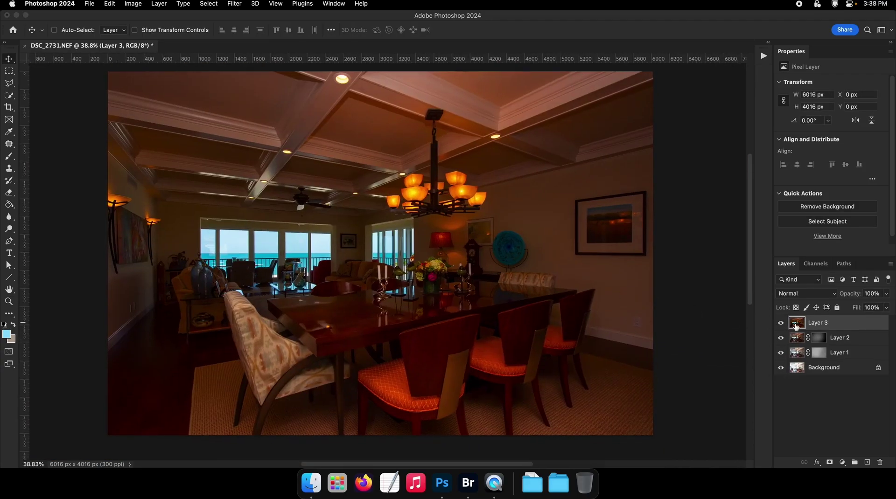
{"action": "left_click", "coordinate": [782, 323]}
{"action": "key", "text": "BackSpace"}
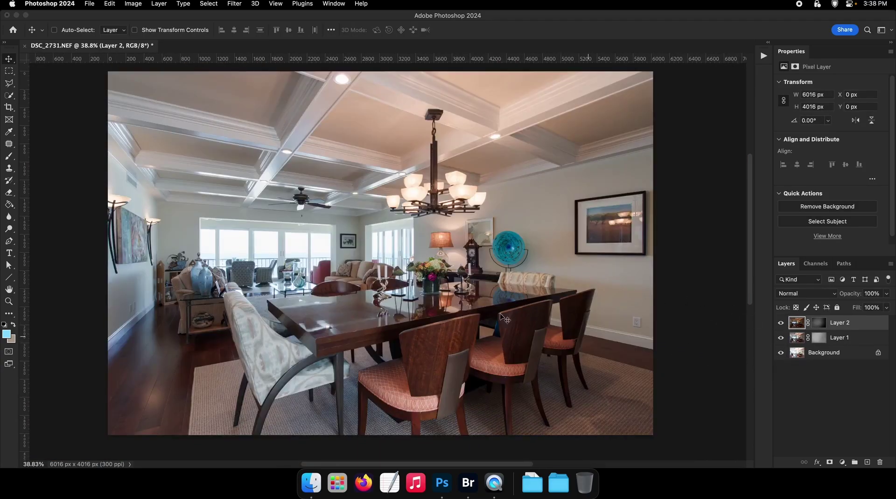
Step: Check the windows in the two-layer blend up close, and close DSC_2731.NEF without saving
{"action": "key", "text": "z"}
{"action": "left_click_drag", "start_coordinate": [353, 243], "coordinate": [418, 267]}
{"action": "key", "text": "v"}
{"action": "scroll", "coordinate": [467, 275], "scroll_direction": "left", "scroll_amount": 10}
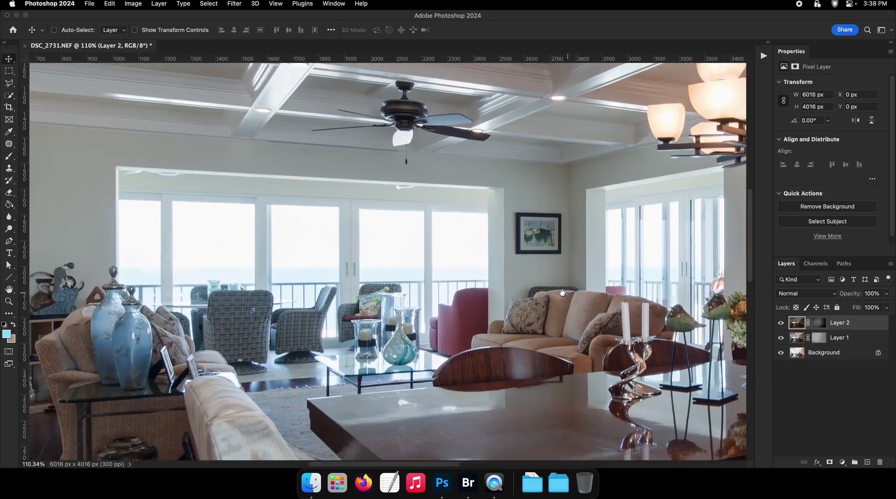
{"action": "left_click_drag", "start_coordinate": [560, 286], "coordinate": [444, 262]}
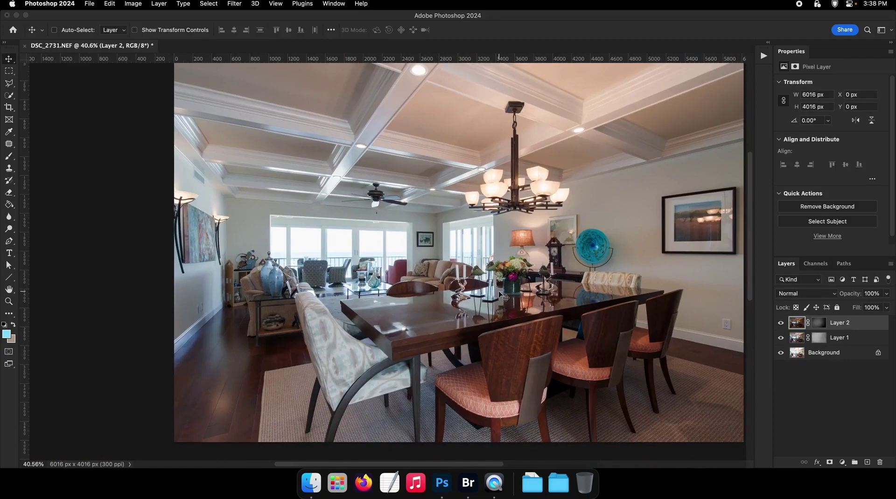
{"action": "key", "text": "super+w"}
{"action": "left_click", "coordinate": [481, 198]}
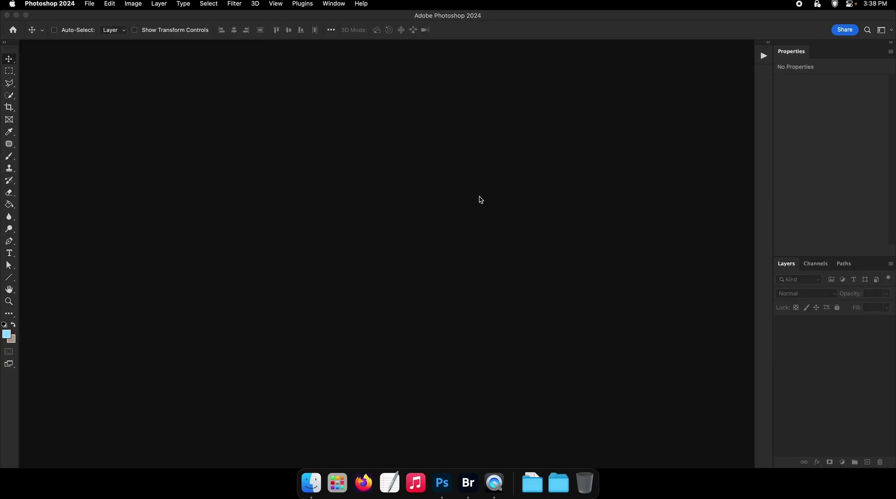
Step: Preview the family folder's exposures in Adobe Bridge, and view DSC_2753.NEF in Camera Raw without developing it
{"action": "left_click", "coordinate": [468, 483]}
{"action": "left_click", "coordinate": [12, 31]}
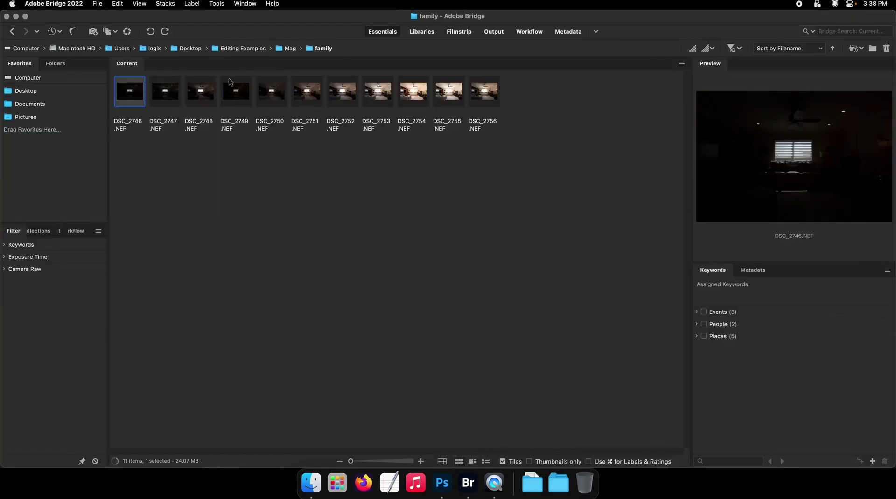
{"action": "left_click", "coordinate": [299, 104]}
{"action": "key", "text": "space"}
{"action": "key", "text": "Right"}
{"action": "key", "text": "Right"}
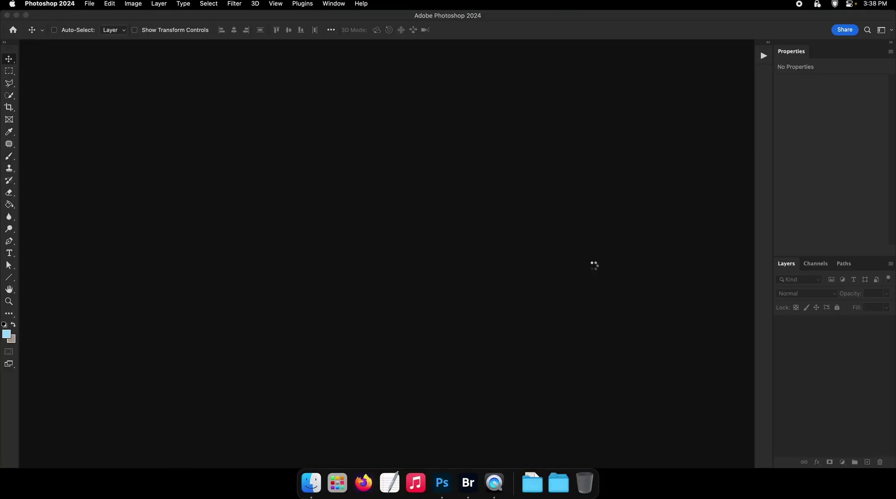
{"action": "key", "text": "F2"}
{"action": "key", "text": "super+minus"}
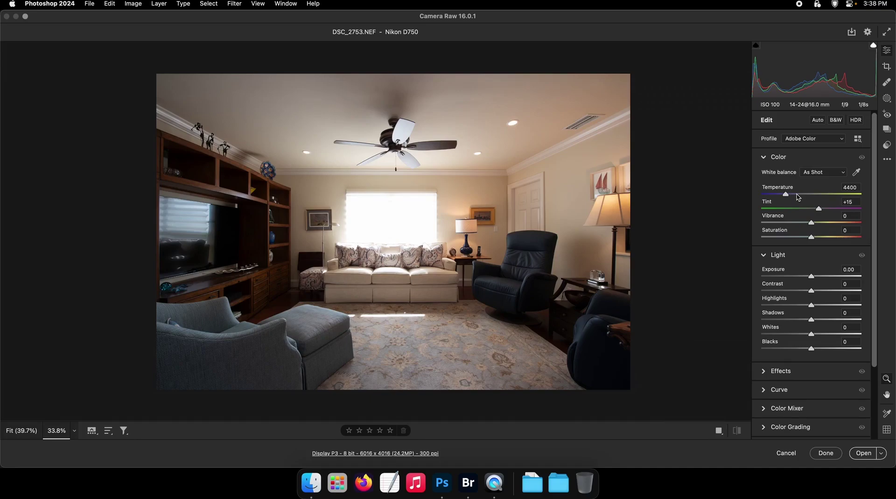
{"action": "left_click", "coordinate": [786, 453]}
Step: Switch to Adobe Bridge and go back from the family folder to the Fix folder
{"action": "left_click", "coordinate": [468, 483]}
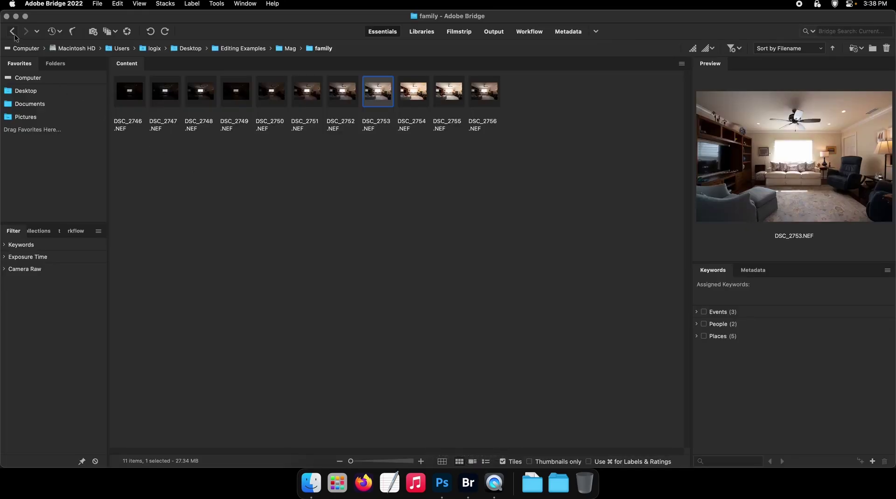
{"action": "left_click", "coordinate": [12, 33]}
{"action": "left_click", "coordinate": [12, 34]}
{"action": "left_click", "coordinate": [13, 33]}
{"action": "left_click", "coordinate": [13, 34]}
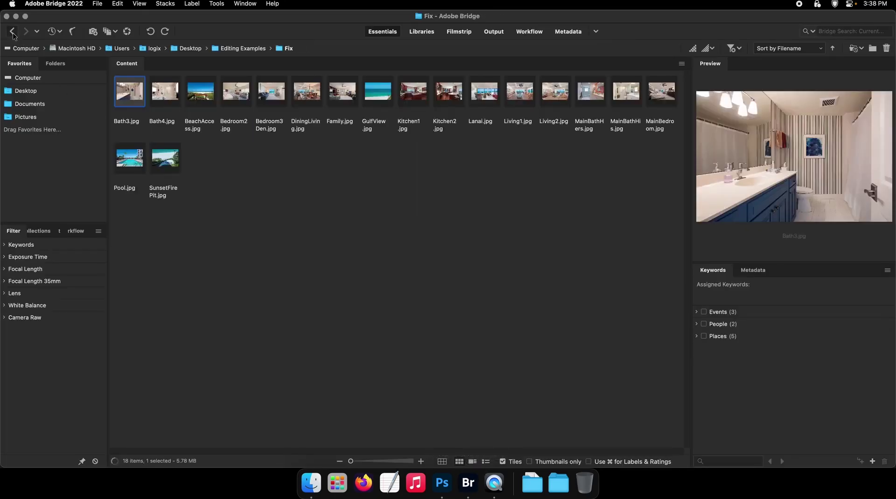
Step: Review the Fix folder's photos in full-screen preview, from Bath3.jpg through DiningLiving.jpg
{"action": "key", "text": "space"}
{"action": "key", "text": "XF86MonBrightnessUp"}
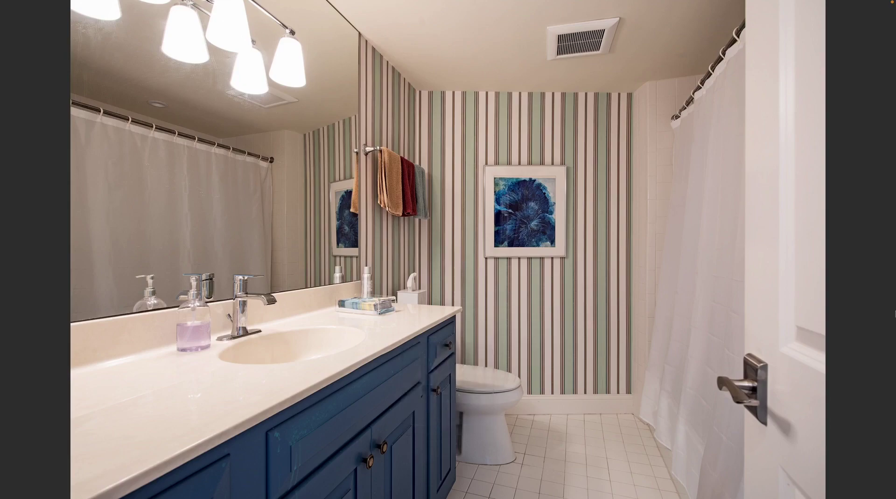
{"action": "key", "text": "Right"}
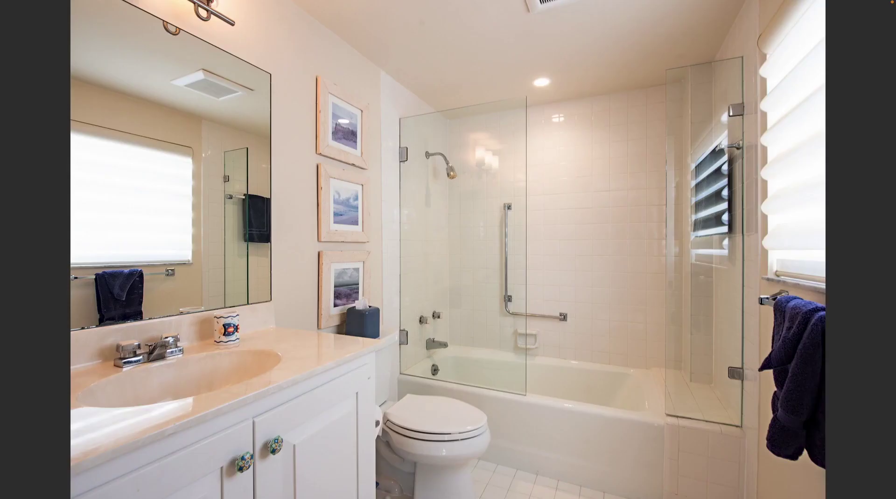
{"action": "key", "text": "Right"}
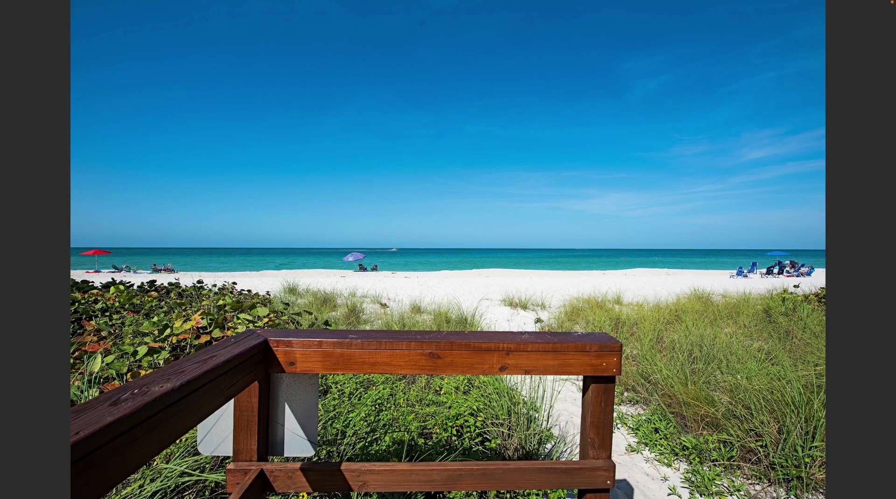
{"action": "key", "text": "Right"}
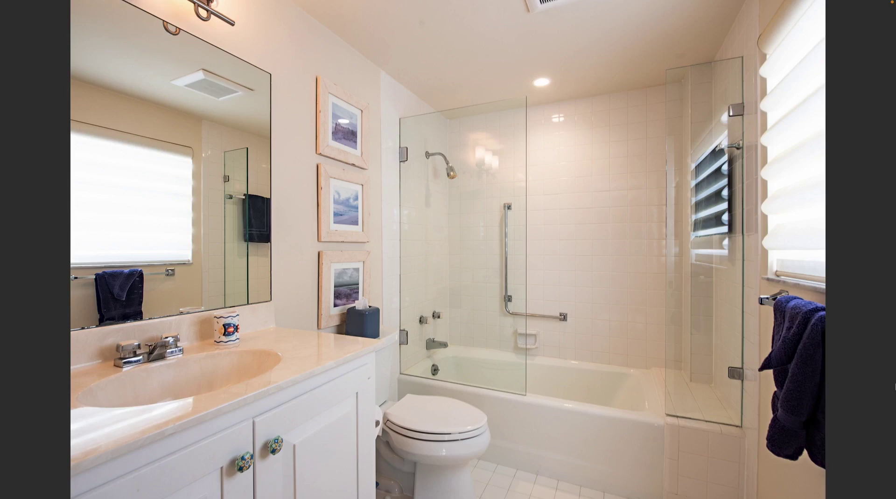
{"action": "key", "text": "Right"}
{"action": "key", "text": "Right"}
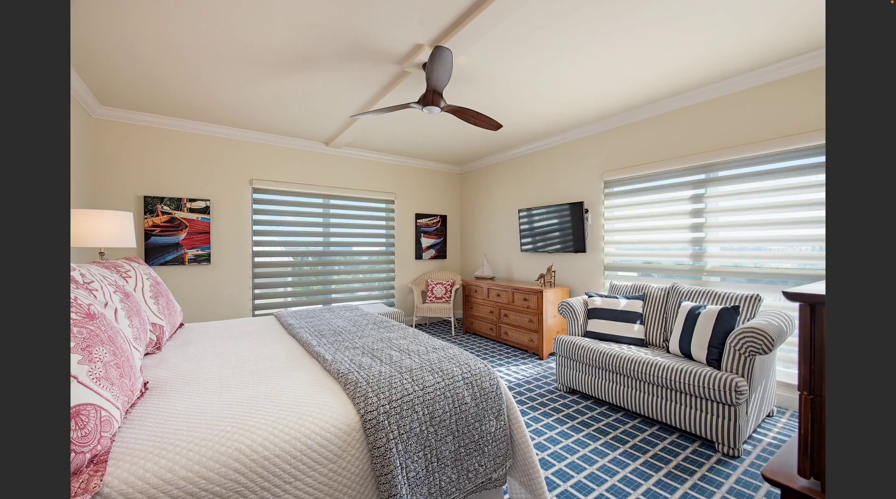
{"action": "key", "text": "Left"}
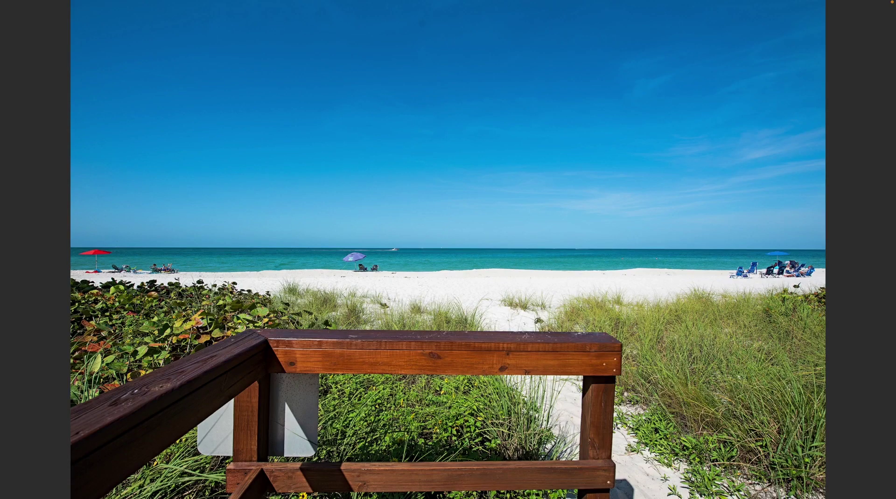
{"action": "key", "text": "Right"}
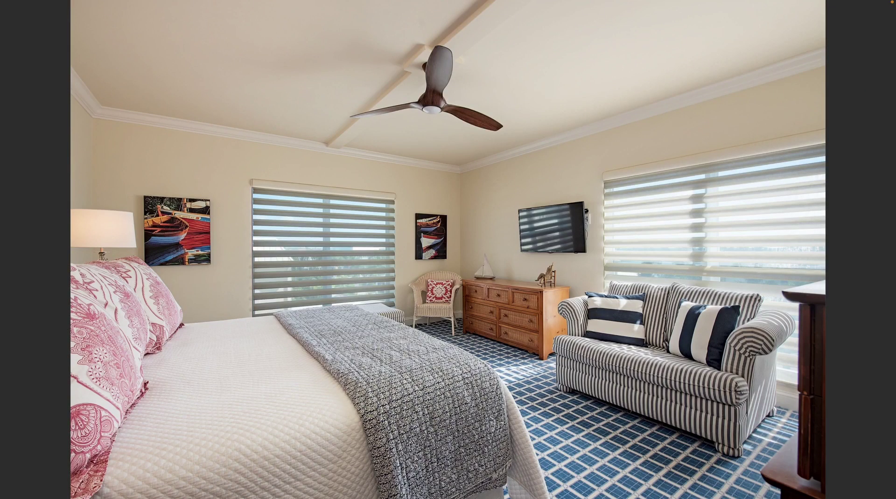
{"action": "key", "text": "Right"}
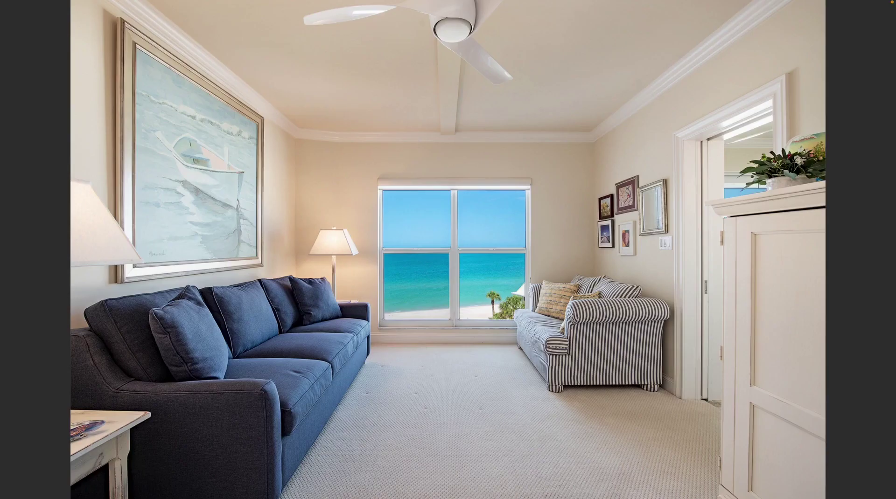
{"action": "key", "text": "Right"}
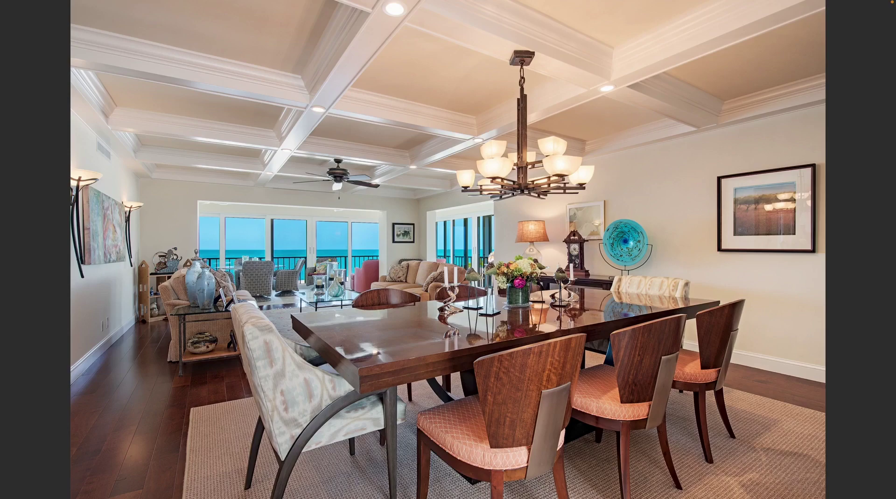
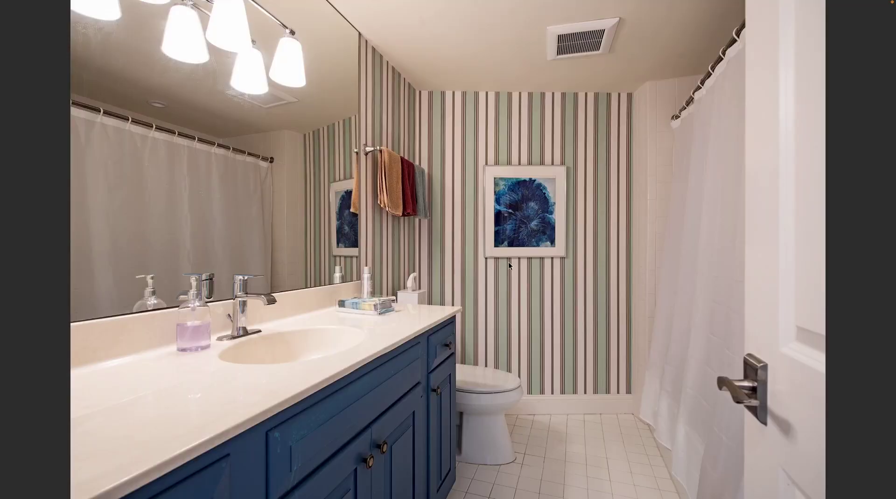
Step: Switch to Photoshop and add a Brightness/Contrast layer to Bath3.jpg with brightness 61 and contrast -30
{"action": "key", "text": "space"}
{"action": "key", "text": "super+Tab"}
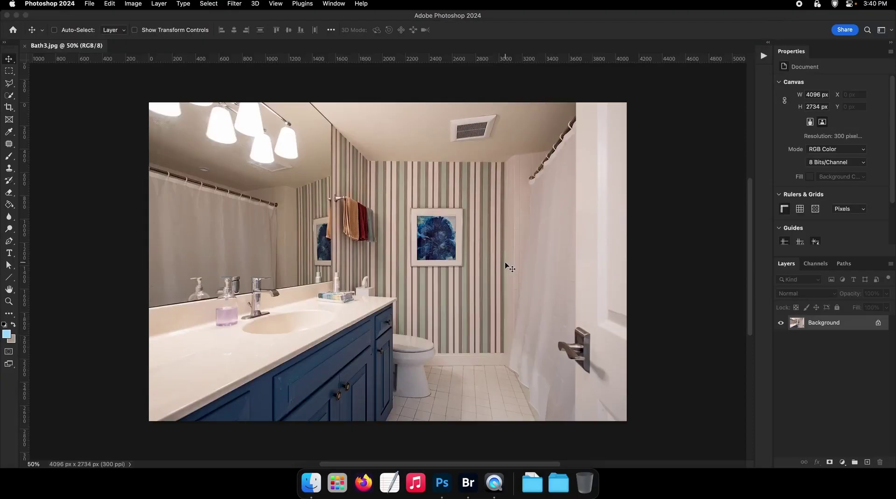
{"action": "left_click", "coordinate": [842, 462]}
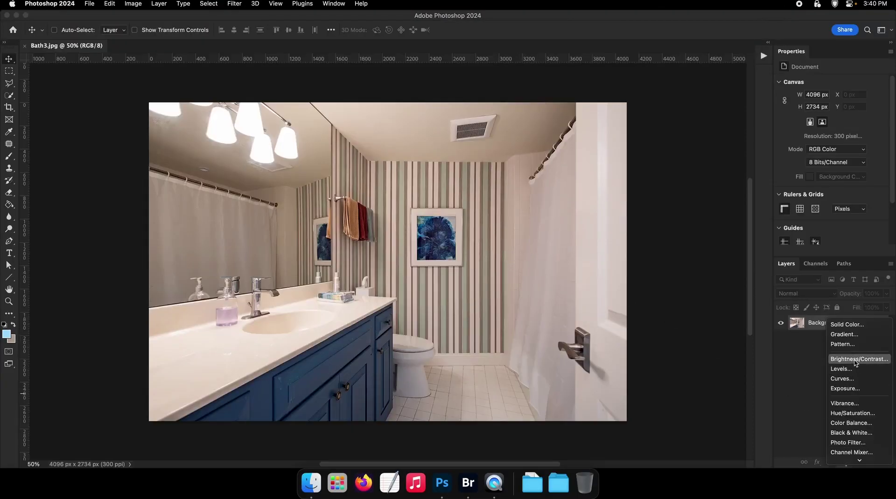
{"action": "left_click", "coordinate": [838, 358]}
{"action": "left_click_drag", "start_coordinate": [831, 110], "coordinate": [801, 131]}
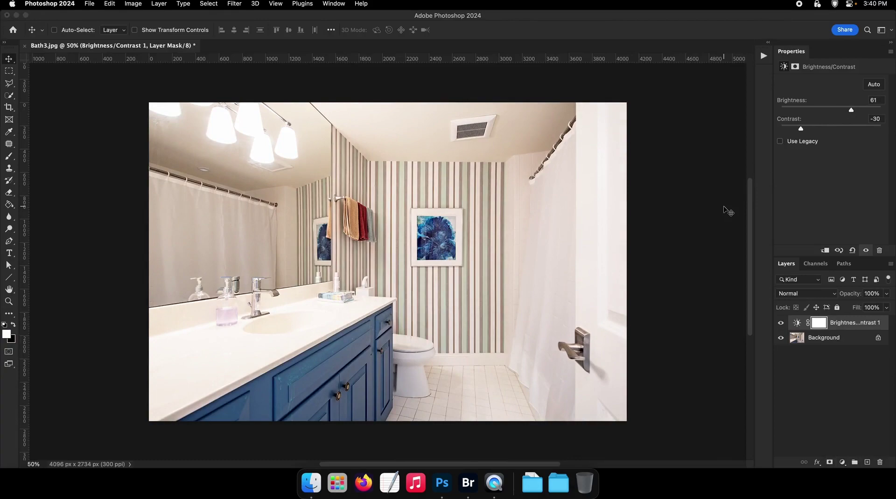
Step: Add a Hue/Saturation layer above the brightness adjustment with saturation -10
{"action": "left_click", "coordinate": [842, 463]}
{"action": "left_click", "coordinate": [847, 415]}
{"action": "left_click_drag", "start_coordinate": [831, 138], "coordinate": [825, 138]}
Step: Add a second Brightness/Contrast layer on top with brightness 40 and contrast -50
{"action": "left_click", "coordinate": [843, 462]}
{"action": "left_click", "coordinate": [849, 365]}
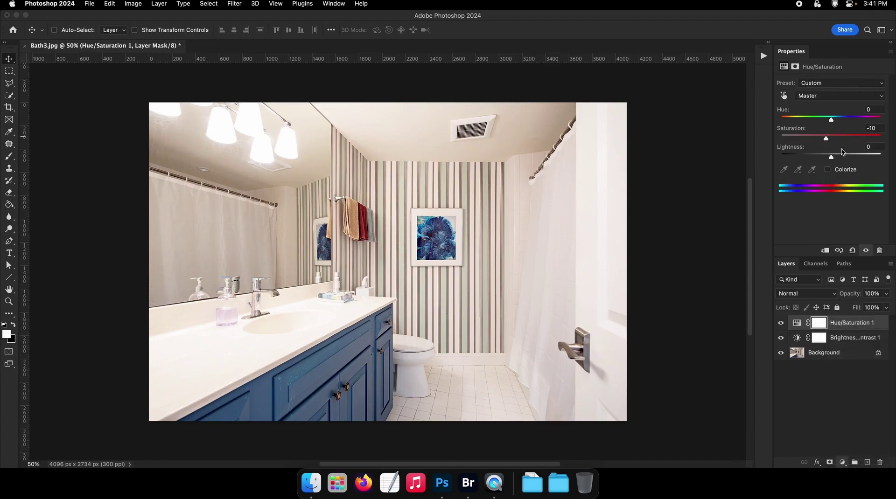
{"action": "mouse_move", "coordinate": [840, 112]}
{"action": "left_mouse_down"}
{"action": "mouse_move", "coordinate": [864, 112]}
{"action": "mouse_move", "coordinate": [844, 112]}
{"action": "left_mouse_up"}
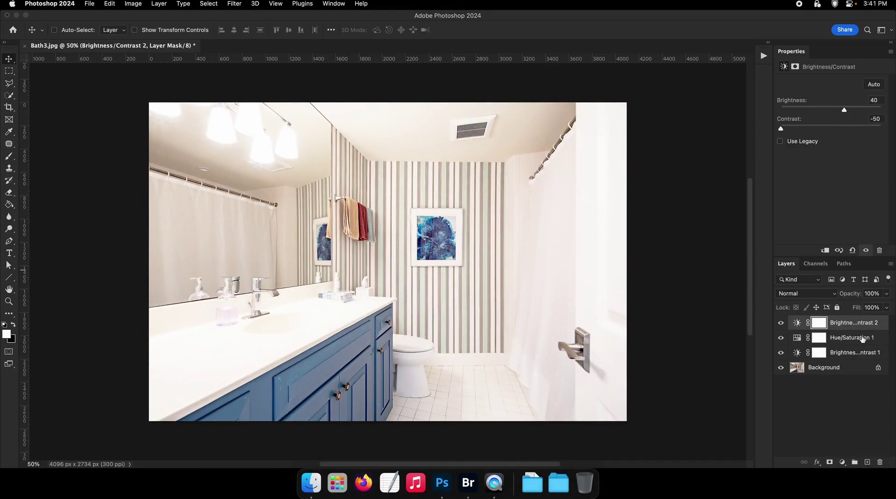
Step: Compare the adjusted bathroom image with the Background alone, ending with all adjustment layers shown
{"action": "left_click", "coordinate": [780, 368], "text": "alt"}
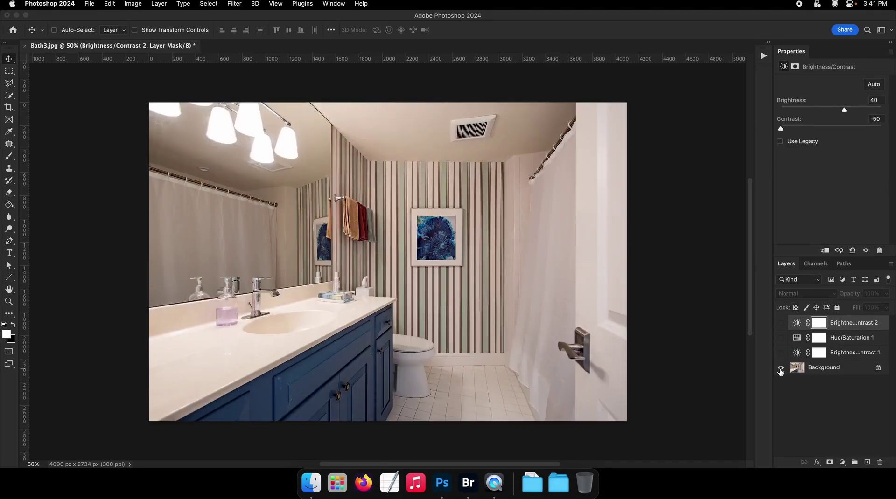
{"action": "left_click", "coordinate": [780, 368], "text": "alt"}
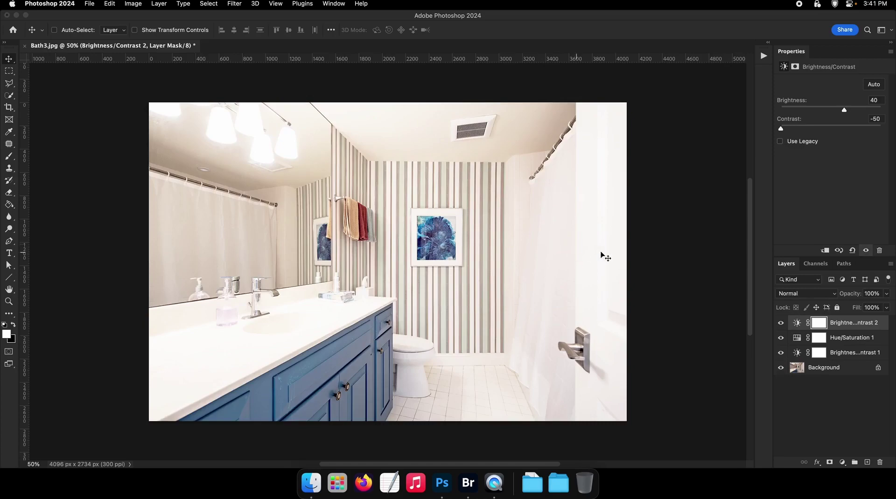
{"action": "left_click", "coordinate": [780, 368], "text": "alt"}
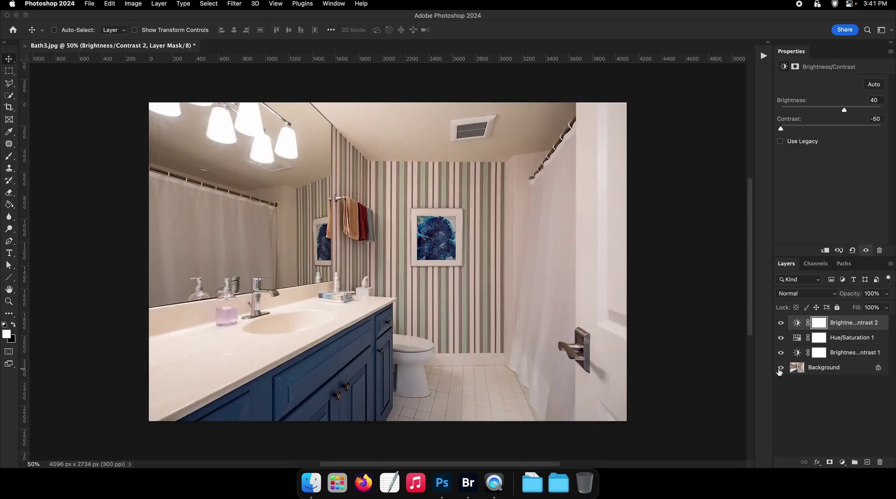
{"action": "left_click", "coordinate": [780, 368], "text": "alt"}
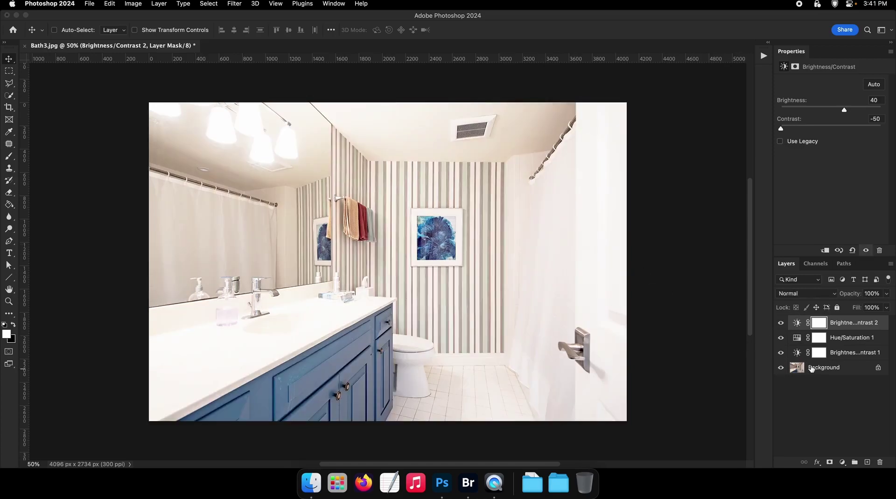
Step: Flatten Bath3.jpg's adjustment layers into the Background, save the file, and undo the flattening
{"action": "left_click", "coordinate": [89, 3]}
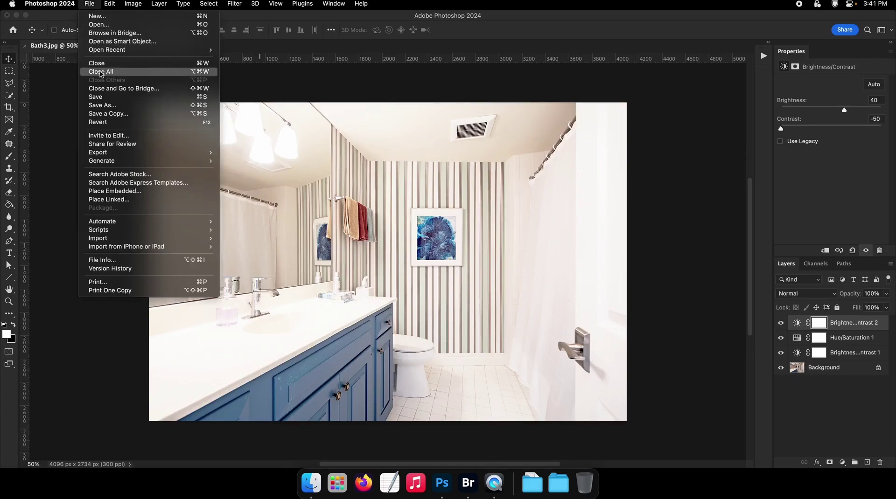
{"action": "left_click", "coordinate": [152, 107]}
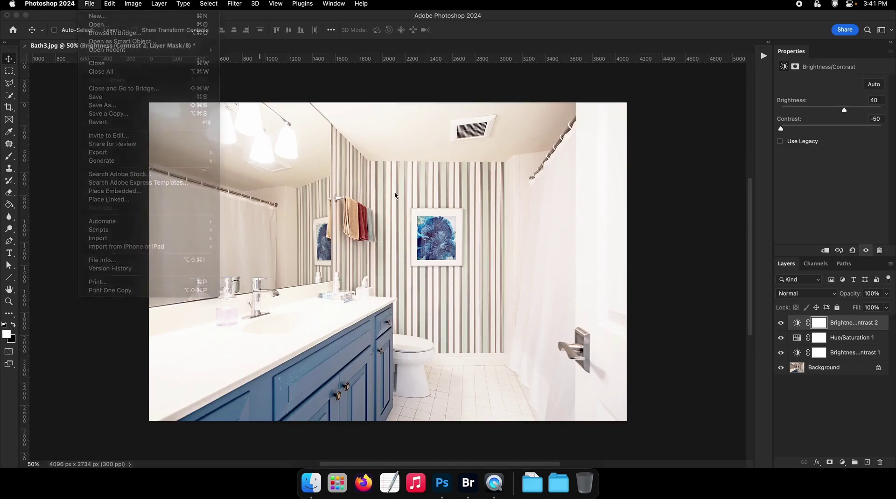
{"action": "right_click", "coordinate": [842, 371]}
{"action": "key", "text": "Escape"}
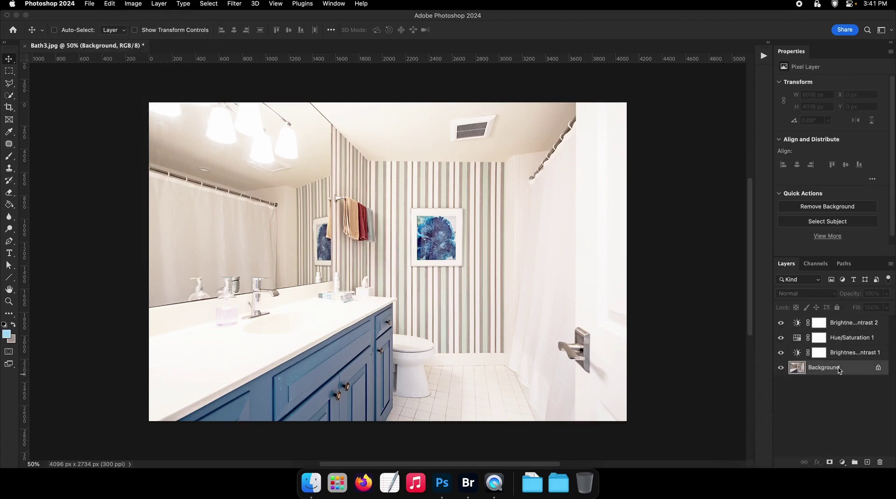
{"action": "right_click", "coordinate": [830, 371]}
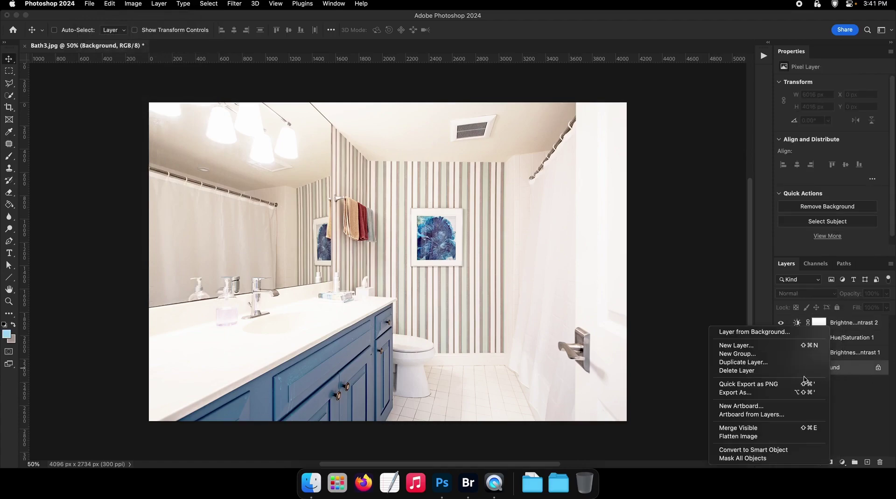
{"action": "left_click", "coordinate": [743, 437]}
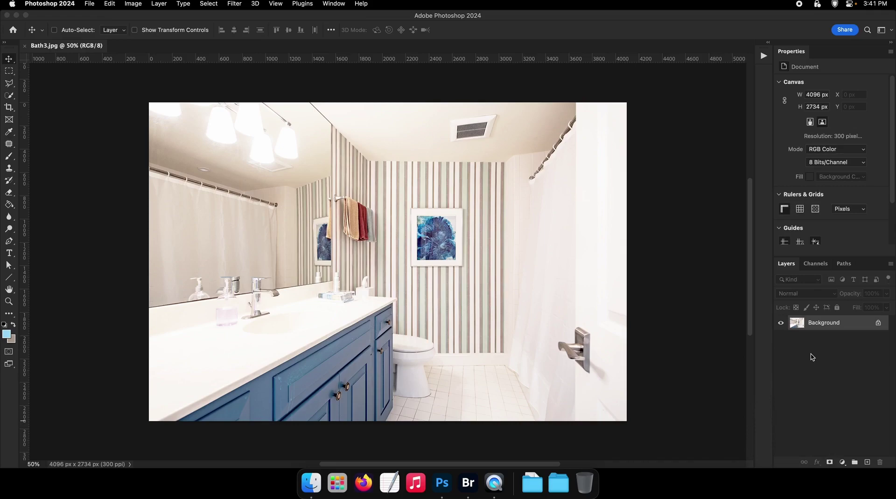
{"action": "left_click", "coordinate": [89, 4]}
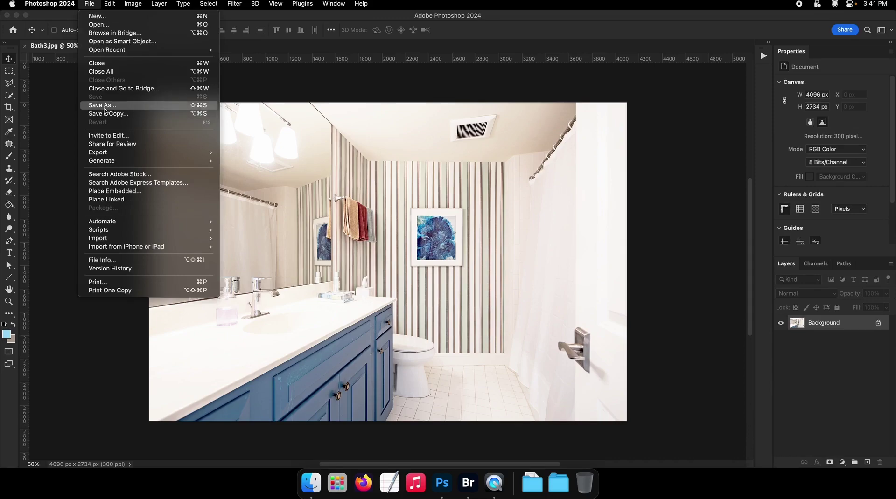
{"action": "left_click", "coordinate": [426, 164]}
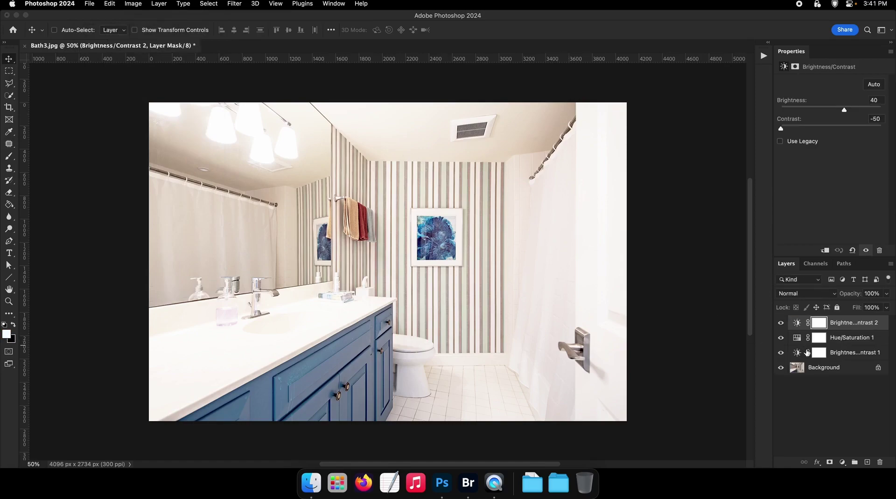
Step: Flatten the restored adjustment layers into a single Background layer and save Bath3.jpg
{"action": "right_click", "coordinate": [826, 368]}
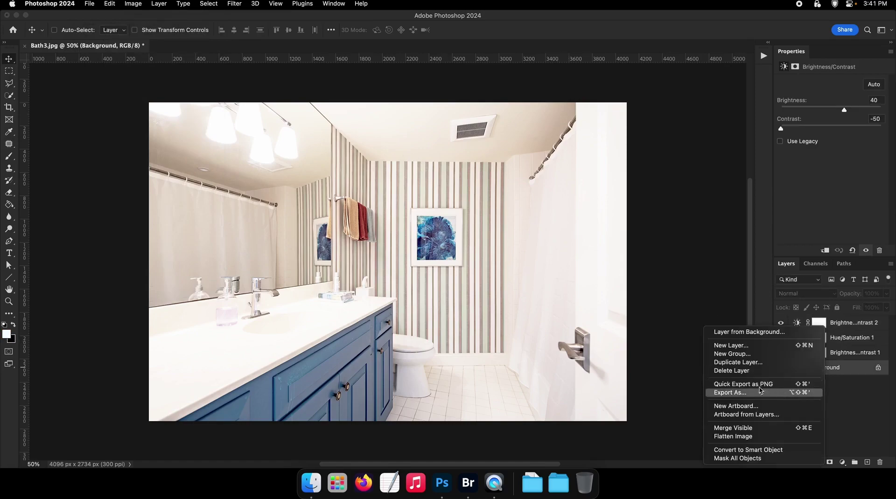
{"action": "left_click", "coordinate": [727, 437]}
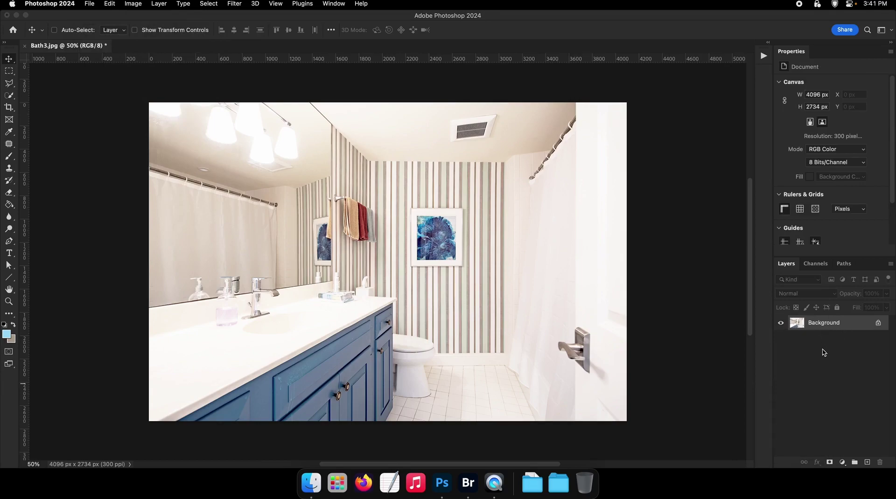
{"action": "key", "text": "super+s"}
Step: Switch to Adobe Bridge and check the saved Bath3.jpg in full-screen preview
{"action": "left_click", "coordinate": [468, 483]}
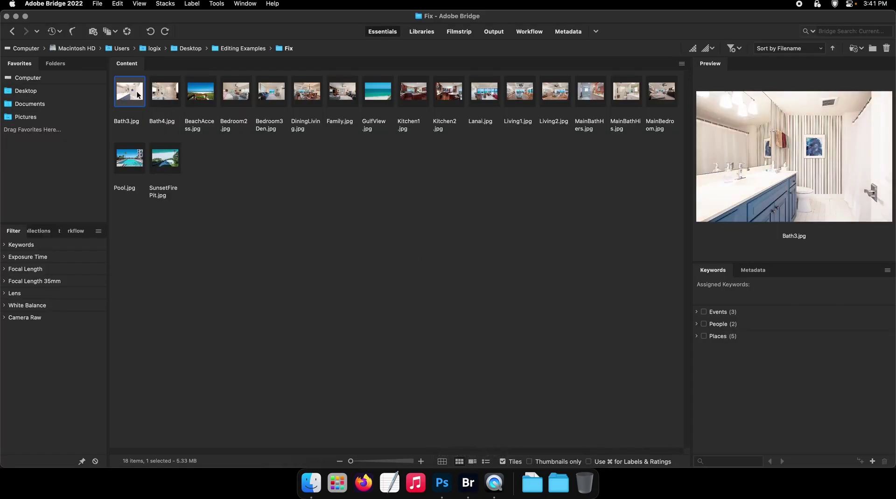
{"action": "key", "text": "space"}
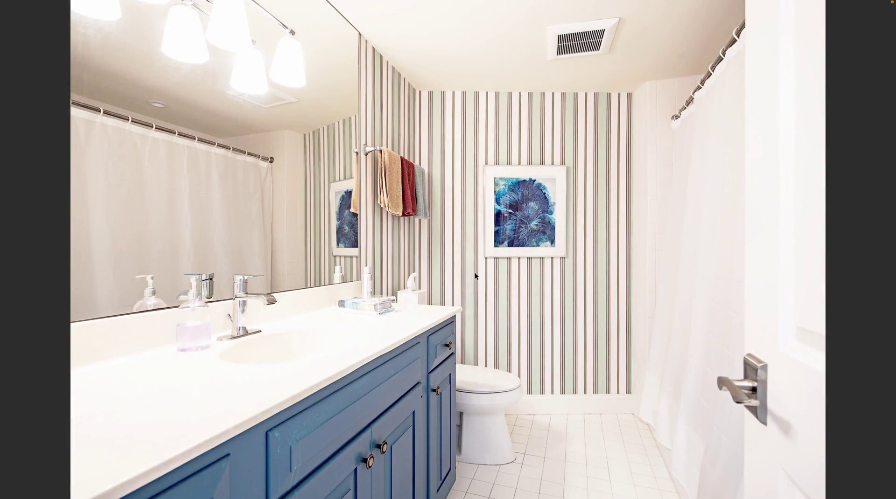
{"action": "key", "text": "space"}
Step: Return to Photoshop and strip Bath3.jpg back to its original Background without any adjustment layers
{"action": "left_click", "coordinate": [441, 483]}
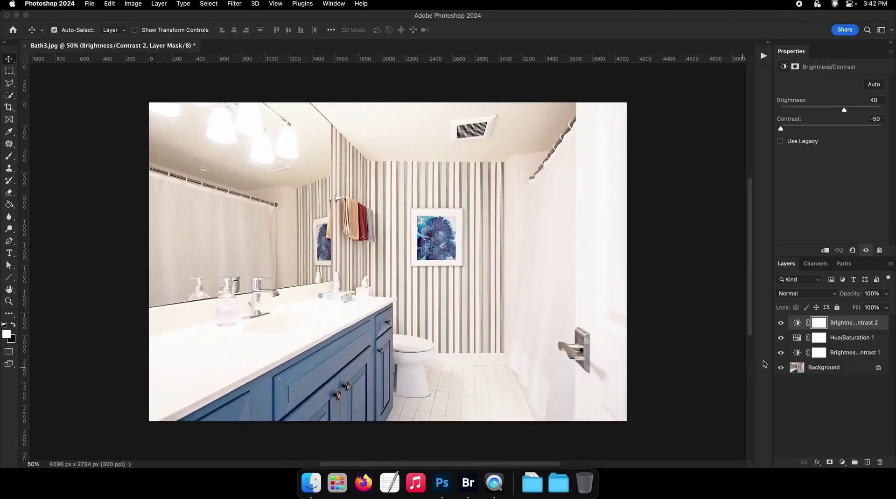
{"action": "key", "text": "BackSpace"}
{"action": "key", "text": "BackSpace"}
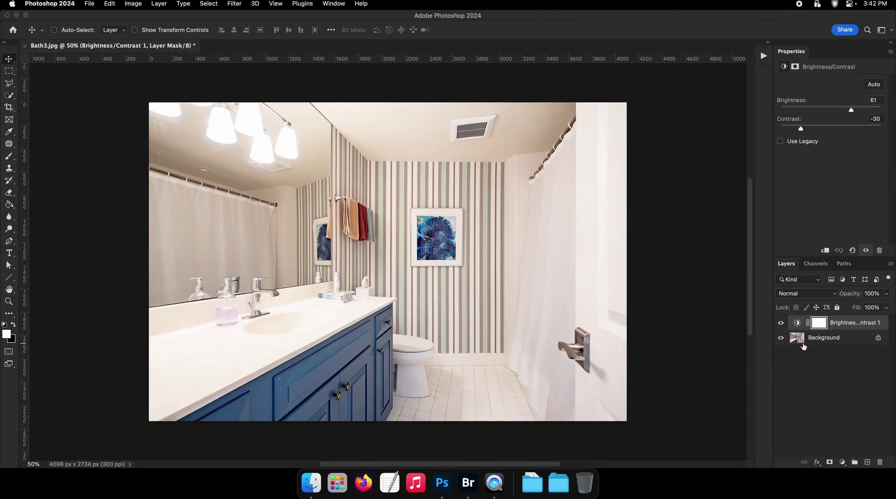
{"action": "key", "text": "super+z"}
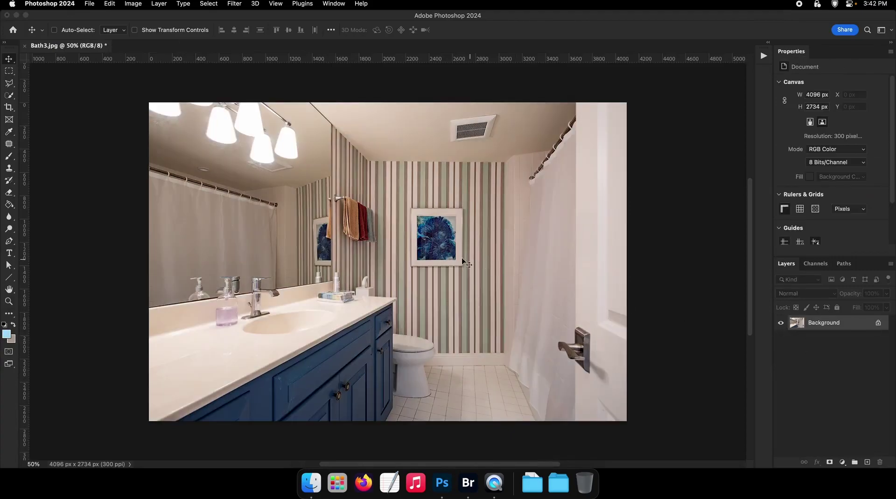
{"action": "key", "text": "XF86MonBrightnessUp"}
Step: Add a Brightness/Contrast layer with brightness 52 and contrast -43, and fill its mask with black
{"action": "left_click", "coordinate": [842, 462]}
{"action": "left_click", "coordinate": [852, 360]}
{"action": "mouse_move", "coordinate": [838, 110]}
{"action": "left_mouse_down"}
{"action": "mouse_move", "coordinate": [849, 110]}
{"action": "mouse_move", "coordinate": [788, 129]}
{"action": "left_mouse_up"}
{"action": "key", "text": "g"}
{"action": "key", "text": "x"}
{"action": "left_click", "coordinate": [432, 235]}
Step: Paint white on the layer mask along the image's left edge using My Soft Brush at 2572 px and 30% opacity
{"action": "key", "text": "b"}
{"action": "right_click", "coordinate": [485, 227]}
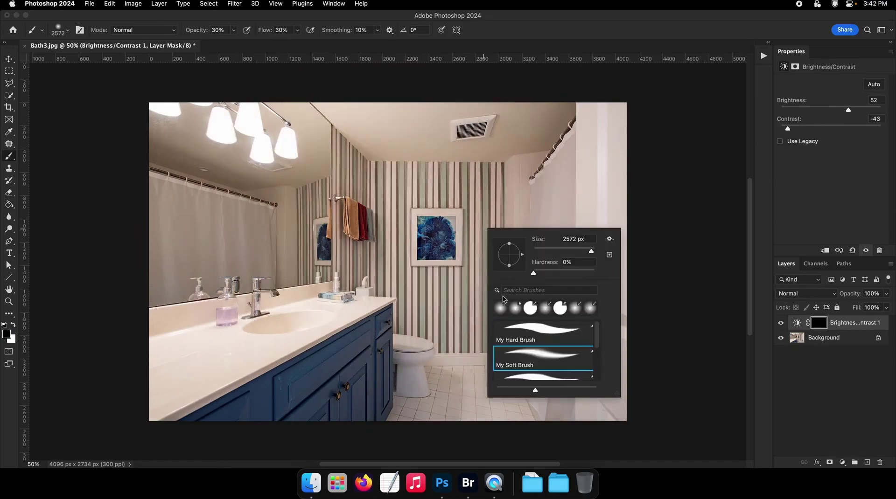
{"action": "double_click", "coordinate": [519, 353]}
{"action": "key", "text": "F2"}
{"action": "key", "text": "x"}
{"action": "mouse_move", "coordinate": [114, 240]}
{"action": "left_mouse_down"}
{"action": "mouse_move", "coordinate": [102, 257]}
{"action": "mouse_move", "coordinate": [117, 405]}
{"action": "left_mouse_up"}
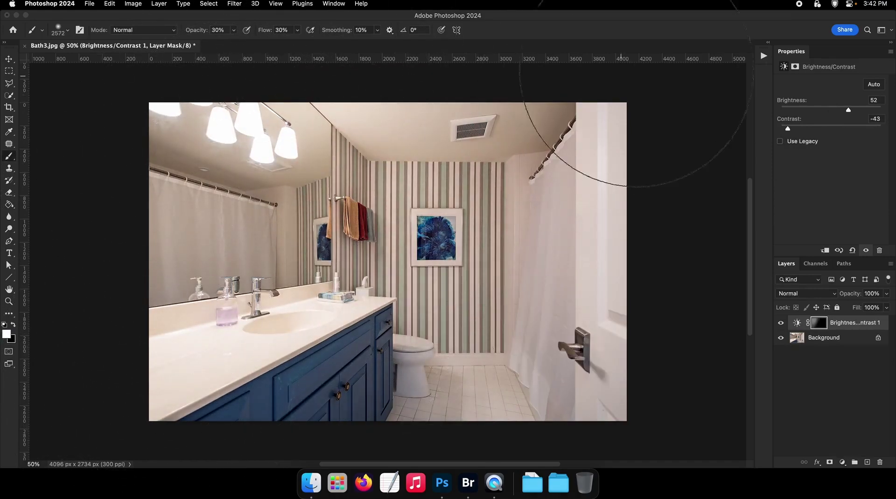
Step: Paint white on the Brightness/Contrast mask over the shower curtain, ceiling, mirror and floor with the soft brush at 30% opacity
{"action": "left_click_drag", "start_coordinate": [543, 386], "coordinate": [576, 176]}
{"action": "left_click_drag", "start_coordinate": [513, 140], "coordinate": [473, 140]}
{"action": "left_click_drag", "start_coordinate": [235, 164], "coordinate": [230, 164]}
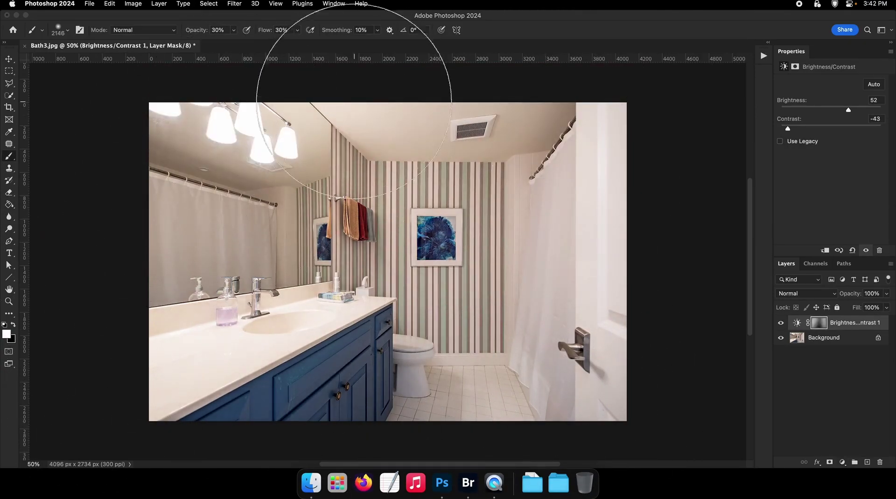
{"action": "left_click_drag", "start_coordinate": [300, 210], "coordinate": [312, 209]}
{"action": "mouse_move", "coordinate": [264, 179]}
{"action": "left_mouse_down"}
{"action": "mouse_move", "coordinate": [328, 201]}
{"action": "mouse_move", "coordinate": [465, 344]}
{"action": "left_mouse_up"}
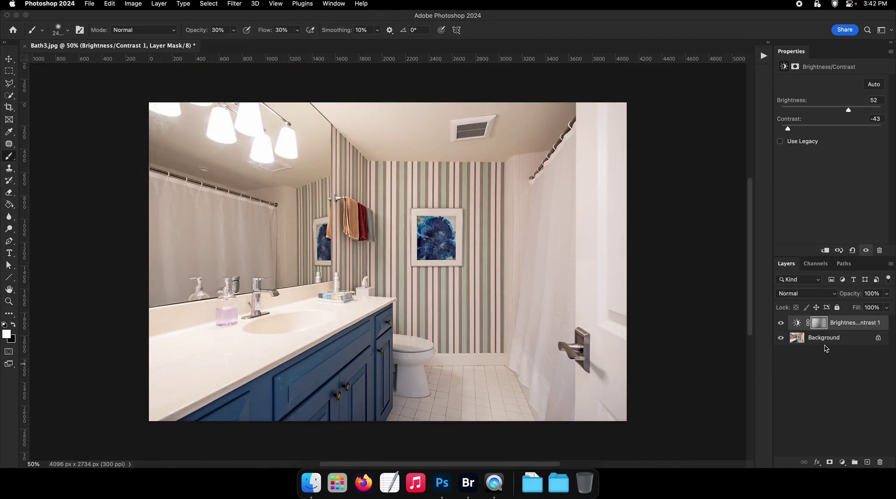
Step: Stamp all visible layers into a new layer and open it in the Camera Raw Filter
{"action": "key", "text": "super+alt+shift+e"}
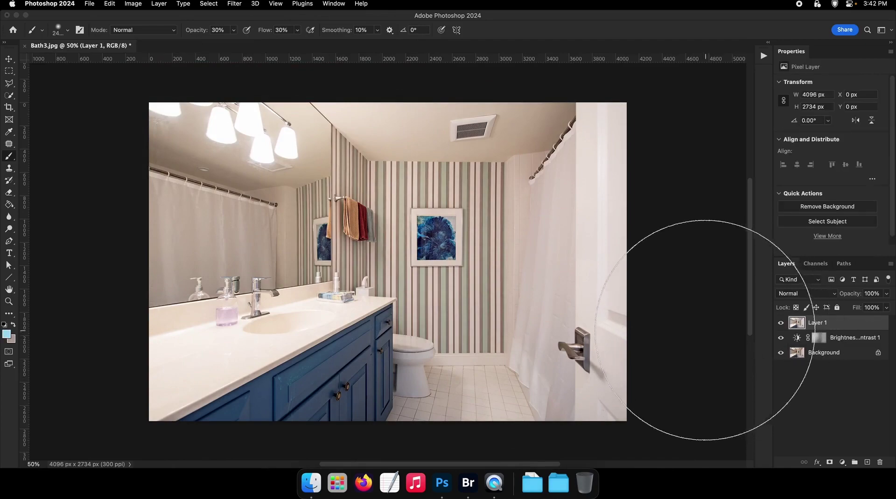
{"action": "key", "text": "v"}
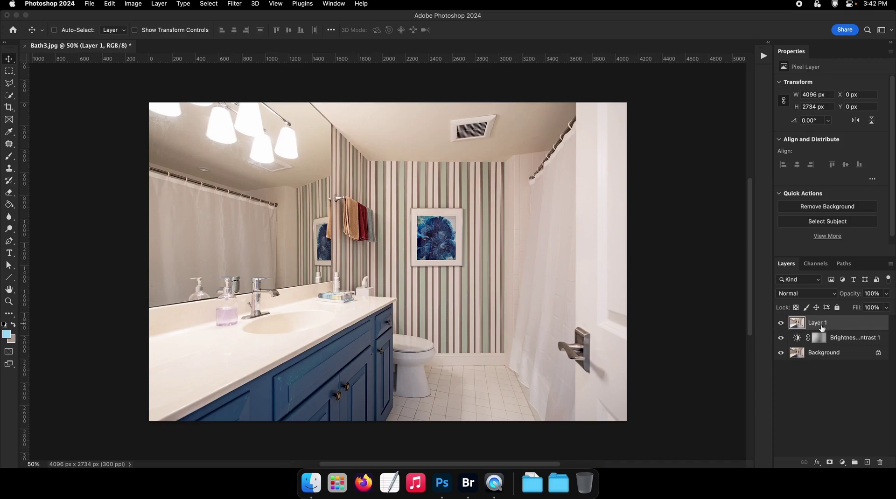
{"action": "left_click", "coordinate": [234, 3]}
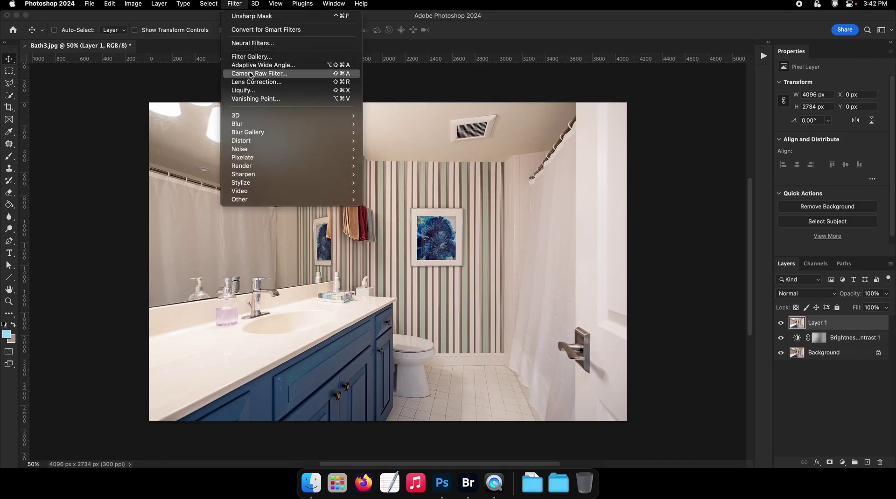
{"action": "left_click", "coordinate": [283, 76]}
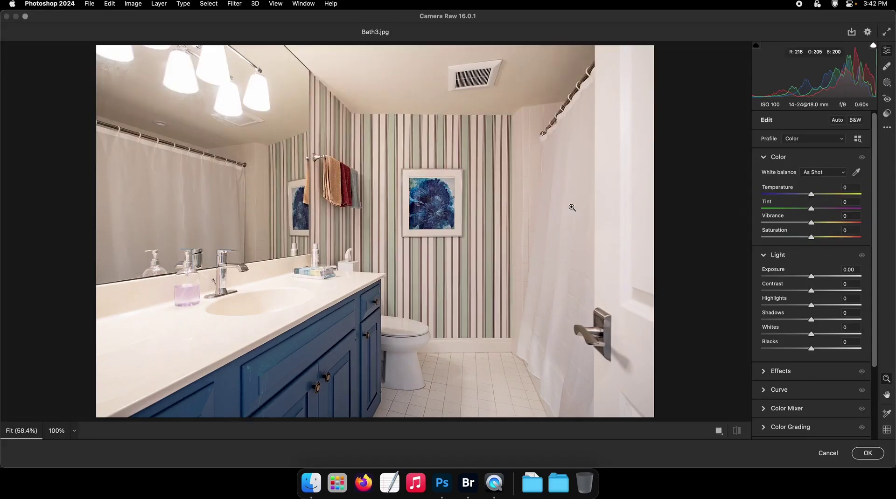
Step: Apply Camera Raw with Temperature -10, Vibrance -7, Saturation -5, Exposure -0.35, Contrast +29, Highlights -42 and Shadows +41
{"action": "left_click_drag", "start_coordinate": [810, 196], "coordinate": [805, 196]}
{"action": "left_click_drag", "start_coordinate": [824, 321], "coordinate": [789, 306]}
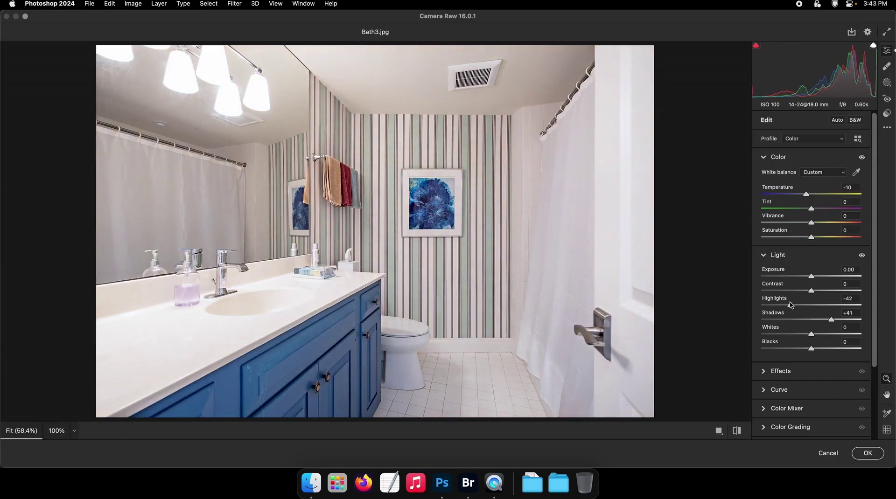
{"action": "left_click_drag", "start_coordinate": [810, 223], "coordinate": [808, 237]}
{"action": "mouse_move", "coordinate": [811, 276]}
{"action": "left_mouse_down"}
{"action": "mouse_move", "coordinate": [824, 290]}
{"action": "mouse_move", "coordinate": [807, 276]}
{"action": "left_mouse_up"}
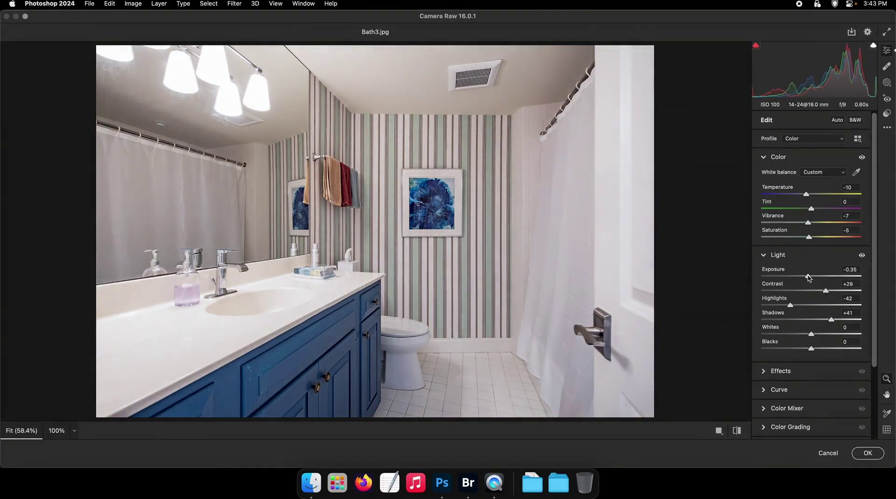
{"action": "left_click", "coordinate": [867, 452]}
{"action": "left_click", "coordinate": [829, 462]}
{"action": "key", "text": "g"}
{"action": "key", "text": "x"}
{"action": "left_click", "coordinate": [523, 289]}
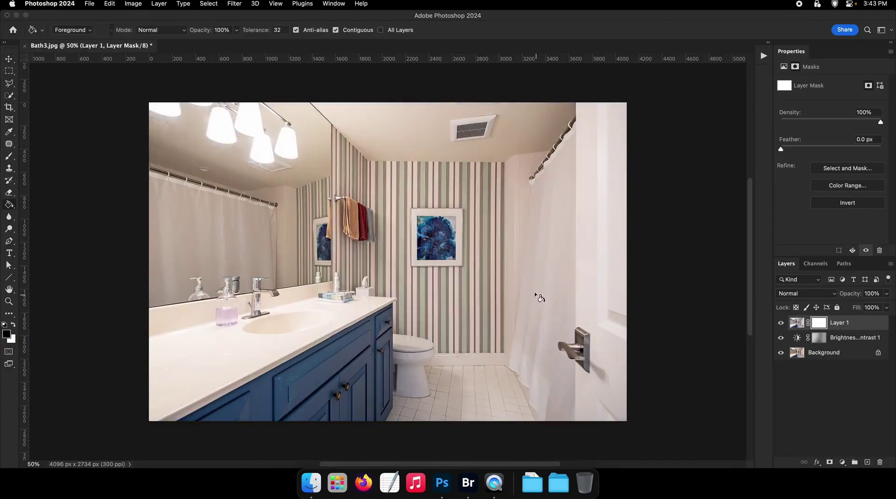
{"action": "key", "text": "b"}
{"action": "left_click_drag", "start_coordinate": [420, 259], "coordinate": [480, 260]}
{"action": "key", "text": "super+z"}
{"action": "key", "text": "super+z"}
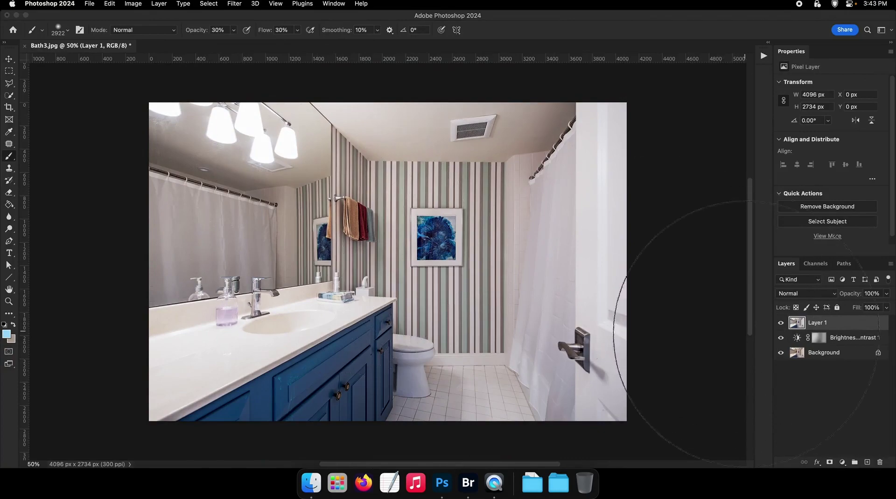
Step: Add a black-filled mask to Layer 1 and paint white across the vanity, mirror, ceiling and curtain with the soft brush at 30% opacity
{"action": "left_click", "coordinate": [829, 462]}
{"action": "key", "text": "g"}
{"action": "left_click", "coordinate": [444, 250]}
{"action": "key", "text": "b"}
{"action": "key", "text": "x"}
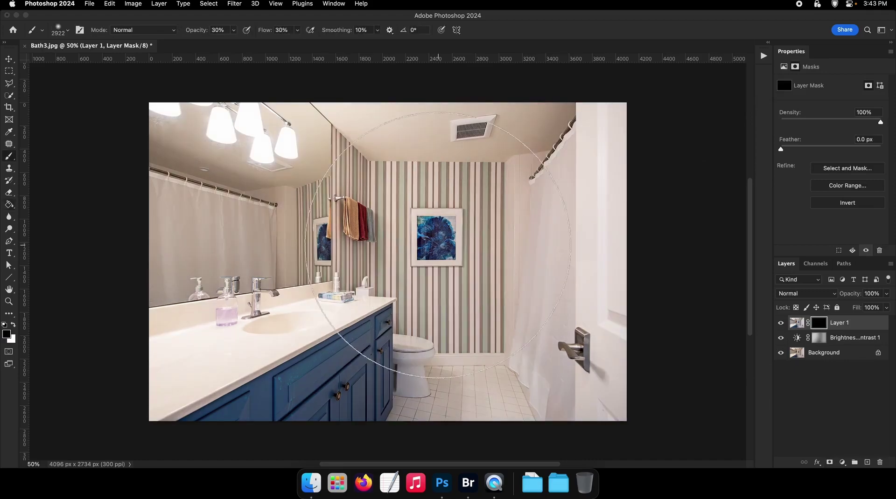
{"action": "mouse_move", "coordinate": [130, 340]}
{"action": "left_mouse_down"}
{"action": "mouse_move", "coordinate": [208, 261]}
{"action": "mouse_move", "coordinate": [514, 144]}
{"action": "mouse_move", "coordinate": [586, 180]}
{"action": "mouse_move", "coordinate": [546, 140]}
{"action": "left_mouse_up"}
{"action": "key", "text": "bracketleft"}
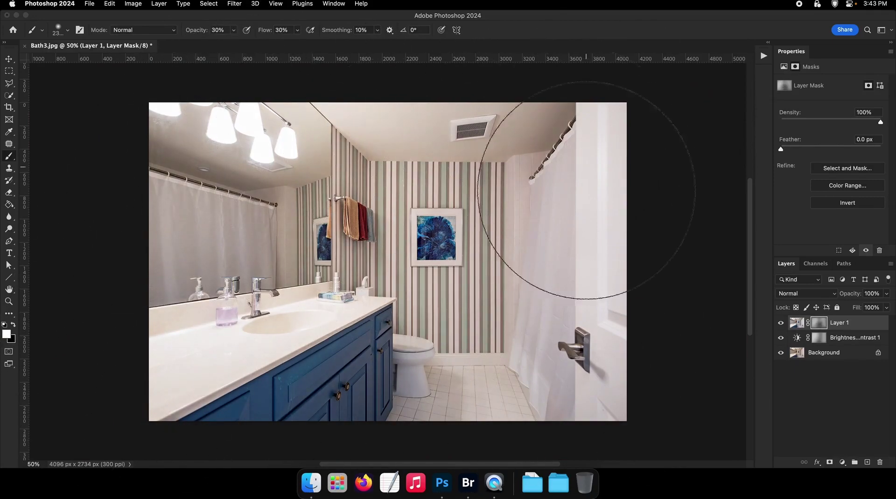
Step: Compare the edit with the original by showing only the Background layer and restoring all layers several times
{"action": "left_click", "coordinate": [782, 353], "text": "alt"}
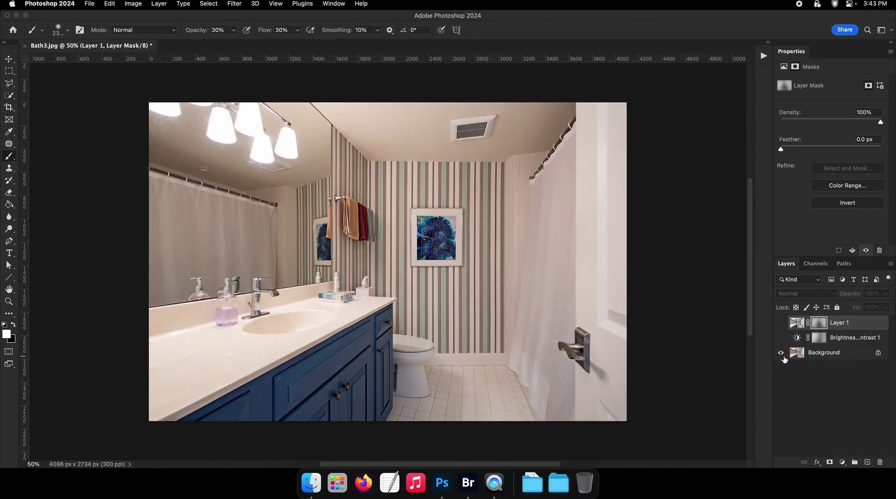
{"action": "left_click", "coordinate": [781, 353], "text": "alt"}
{"action": "left_click", "coordinate": [782, 353], "text": "alt"}
{"action": "left_click", "coordinate": [782, 354], "text": "alt"}
{"action": "left_click", "coordinate": [786, 356], "text": "alt"}
{"action": "left_click", "coordinate": [785, 355], "text": "alt"}
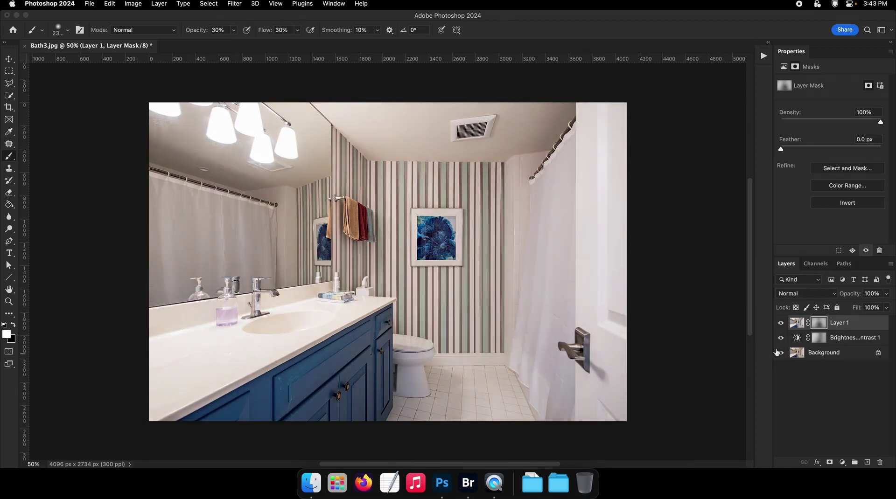
{"action": "key", "text": "v"}
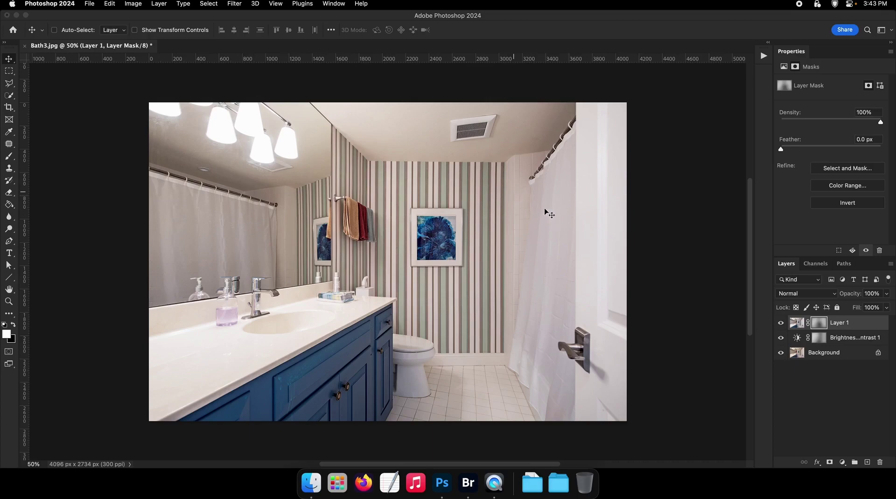
{"action": "left_click", "coordinate": [779, 353], "text": "alt"}
{"action": "left_click", "coordinate": [780, 354], "text": "alt"}
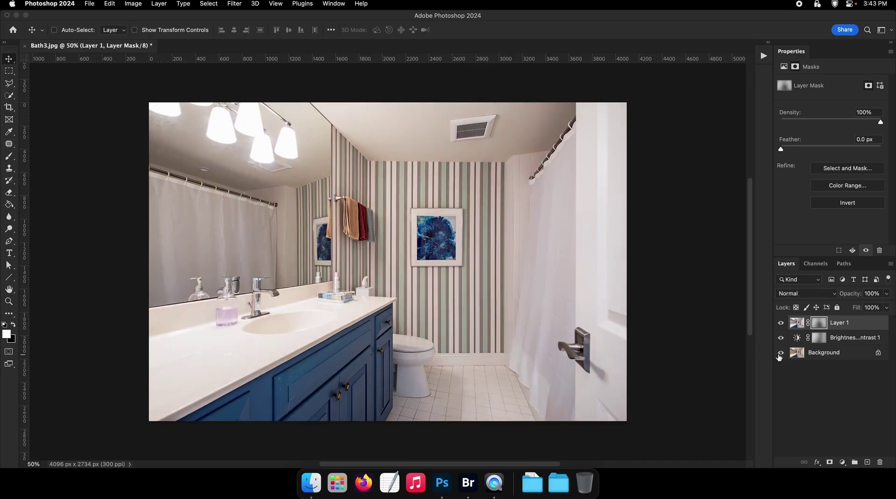
Step: Flatten all layers into the Background and save Bath3.jpg
{"action": "right_click", "coordinate": [845, 357]}
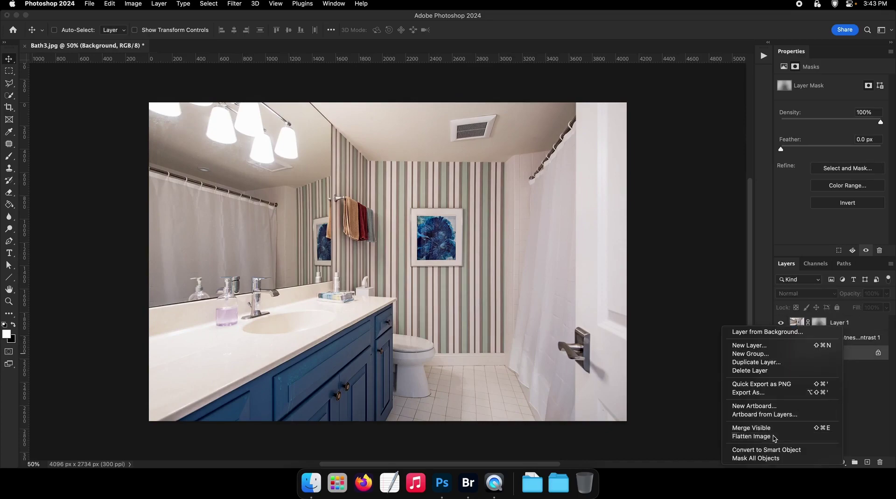
{"action": "left_click", "coordinate": [788, 437]}
{"action": "key", "text": "super+s"}
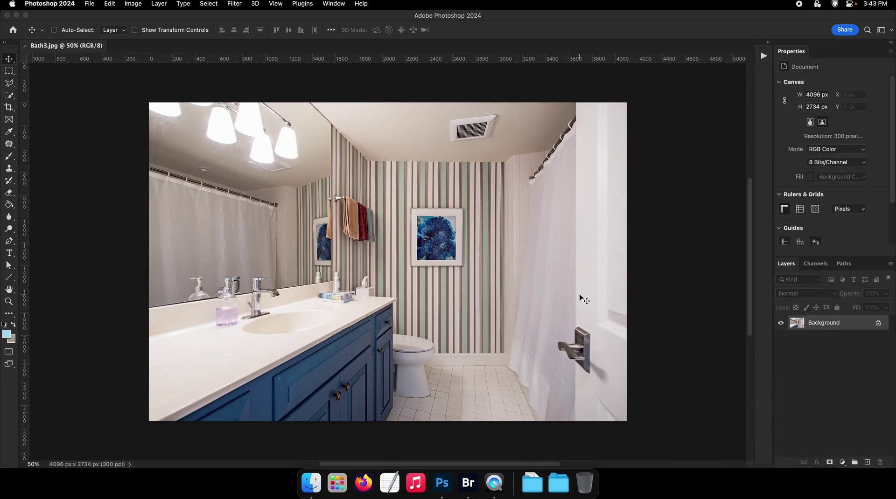
Step: Switch to Adobe Bridge and compare Bath3.jpg with the neighbouring photo in full-screen preview
{"action": "left_click", "coordinate": [467, 482]}
{"action": "key", "text": "space"}
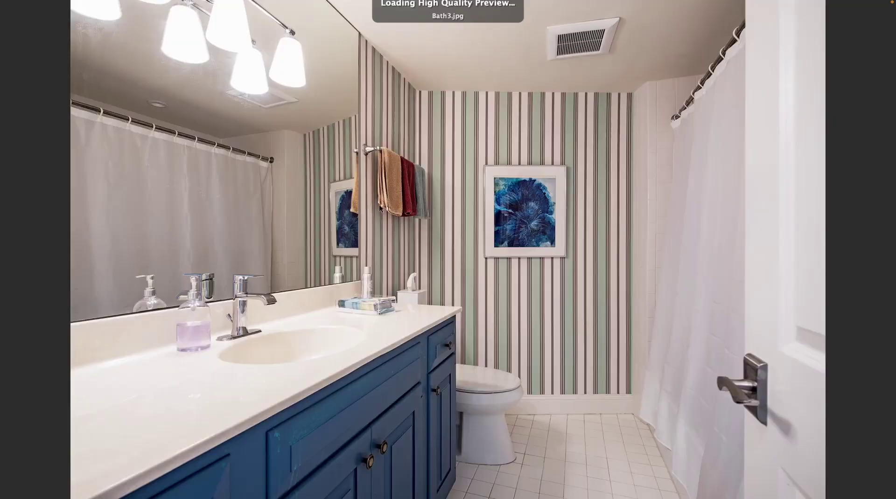
{"action": "key", "text": "XF86MonBrightnessUp"}
{"action": "key", "text": "Left"}
{"action": "key", "text": "Right"}
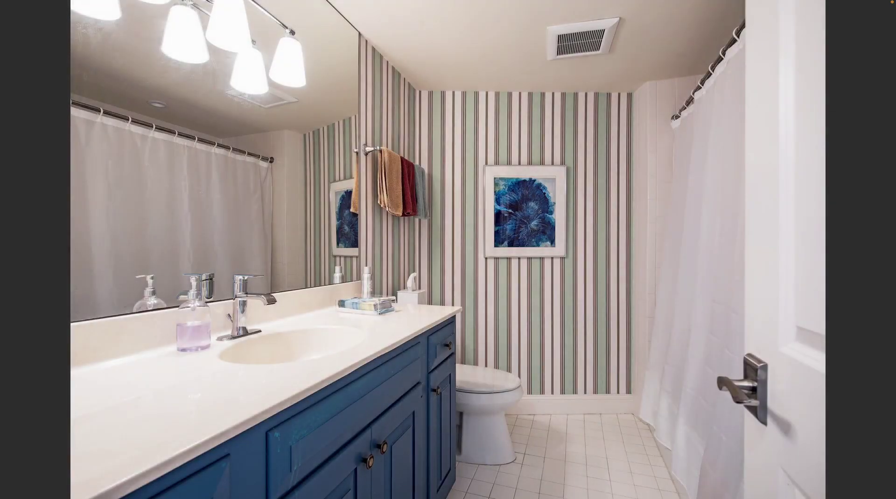
Step: Return to Photoshop and select the framed flower picture on the back wall along its inner frame edges with the Polygonal Lasso
{"action": "key", "text": "super+Tab"}
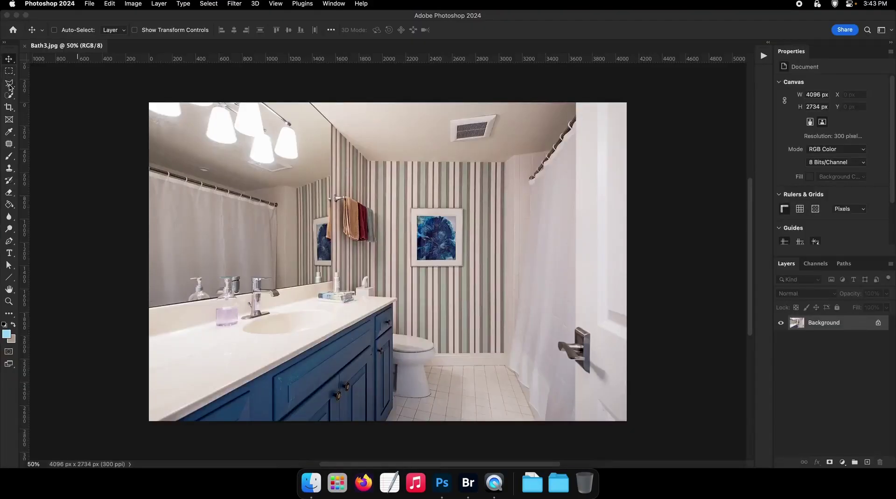
{"action": "key", "text": "z"}
{"action": "left_click_drag", "start_coordinate": [409, 215], "coordinate": [446, 215]}
{"action": "left_click", "coordinate": [447, 215]}
{"action": "key", "text": "l"}
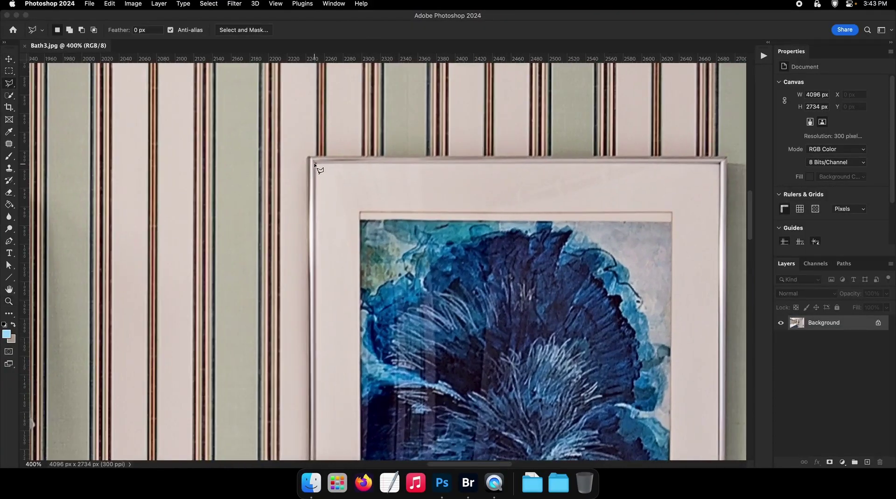
{"action": "left_click", "coordinate": [314, 163]}
{"action": "left_click", "coordinate": [719, 163]}
{"action": "scroll", "coordinate": [719, 249], "scroll_direction": "down", "scroll_amount": 10}
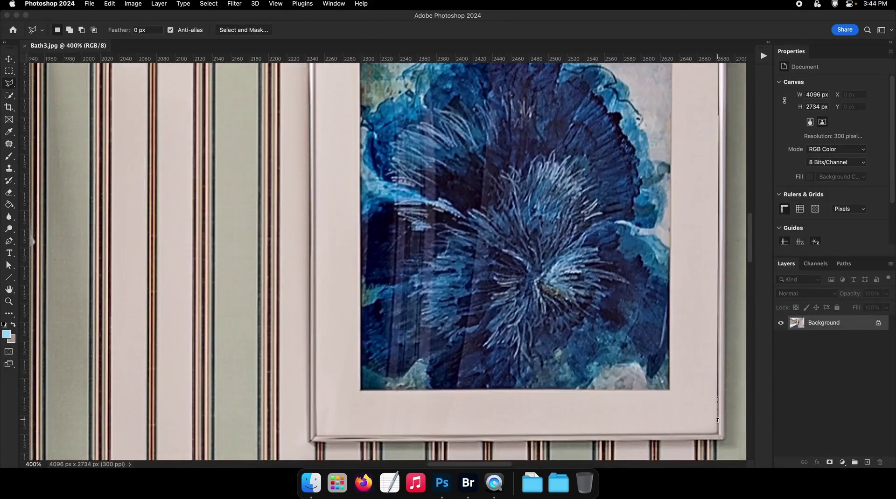
{"action": "left_click", "coordinate": [718, 434]}
{"action": "double_click", "coordinate": [317, 436]}
Step: Add the picture's mirror reflection to the selection with the Polygonal Lasso, tracing around the hanging towel
{"action": "key", "text": "z"}
{"action": "left_click_drag", "start_coordinate": [337, 301], "coordinate": [280, 301]}
{"action": "scroll", "coordinate": [457, 286], "scroll_direction": "left", "scroll_amount": 10}
{"action": "key", "text": "z"}
{"action": "left_click", "coordinate": [383, 213]}
{"action": "key", "text": "l"}
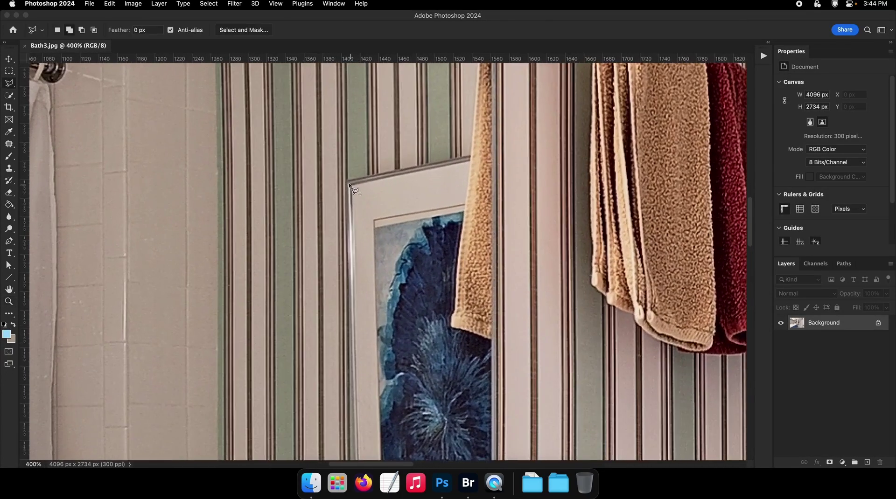
{"action": "left_click", "coordinate": [350, 182]}
{"action": "left_click", "coordinate": [459, 250]}
{"action": "left_click", "coordinate": [451, 326]}
{"action": "left_click", "coordinate": [490, 340]}
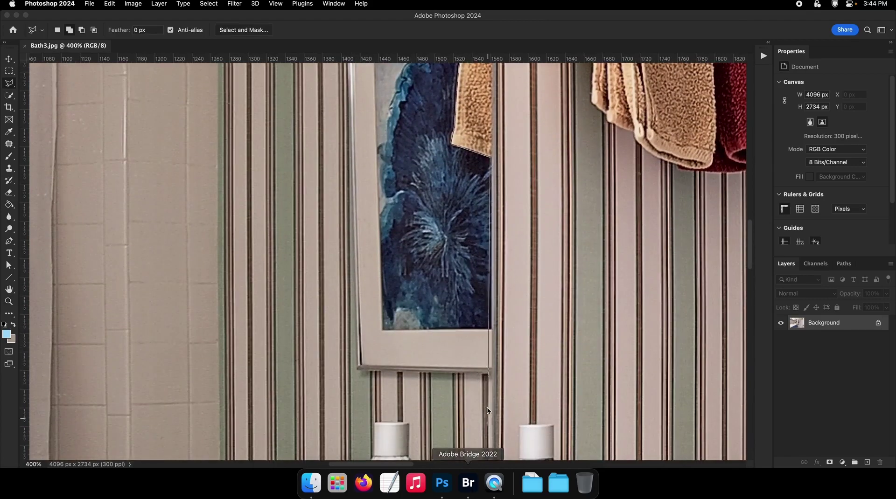
{"action": "left_click", "coordinate": [490, 369]}
{"action": "left_click", "coordinate": [362, 366]}
Step: Add a Brightness/Contrast layer masked to the selected pictures with brightness 33 and contrast -18
{"action": "key", "text": "F2"}
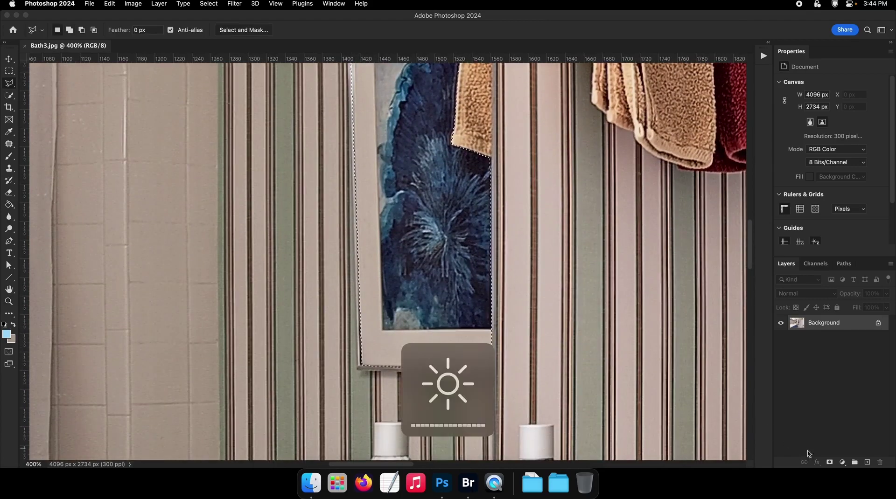
{"action": "left_click", "coordinate": [841, 462]}
{"action": "left_click", "coordinate": [856, 358]}
{"action": "left_click", "coordinate": [859, 360]}
{"action": "key", "text": "z"}
{"action": "left_click_drag", "start_coordinate": [539, 265], "coordinate": [456, 250]}
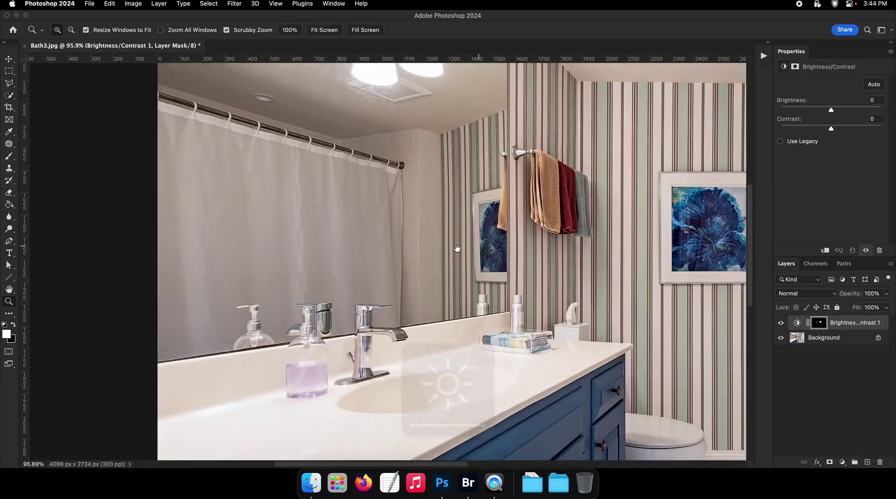
{"action": "scroll", "coordinate": [456, 242], "scroll_direction": "right", "scroll_amount": 5}
{"action": "left_click", "coordinate": [556, 215]}
{"action": "left_click_drag", "start_coordinate": [837, 112], "coordinate": [840, 112]}
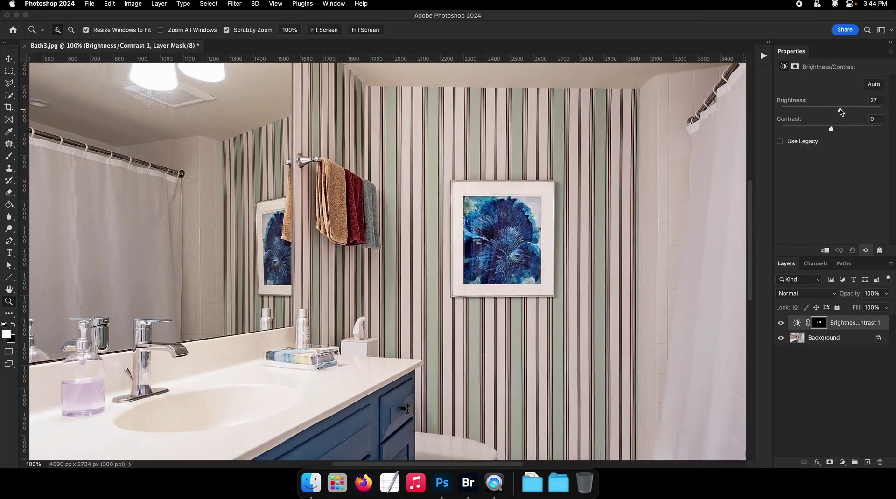
{"action": "mouse_move", "coordinate": [488, 177]}
{"action": "left_mouse_down"}
{"action": "mouse_move", "coordinate": [461, 178]}
{"action": "mouse_move", "coordinate": [433, 212]}
{"action": "left_mouse_up"}
Step: Touch up the Brightness/Contrast mask around the framed picture and the mirror with the soft brush at 30% opacity
{"action": "key", "text": "b"}
{"action": "key", "text": "F2"}
{"action": "mouse_move", "coordinate": [494, 276]}
{"action": "left_mouse_down"}
{"action": "mouse_move", "coordinate": [480, 285]}
{"action": "mouse_move", "coordinate": [351, 83]}
{"action": "mouse_move", "coordinate": [302, 274]}
{"action": "mouse_move", "coordinate": [278, 274]}
{"action": "left_mouse_up"}
{"action": "key", "text": "x"}
{"action": "left_click", "coordinate": [506, 210]}
{"action": "left_click_drag", "start_coordinate": [489, 206], "coordinate": [482, 206], "text": "ctrl+alt"}
{"action": "key", "text": "x"}
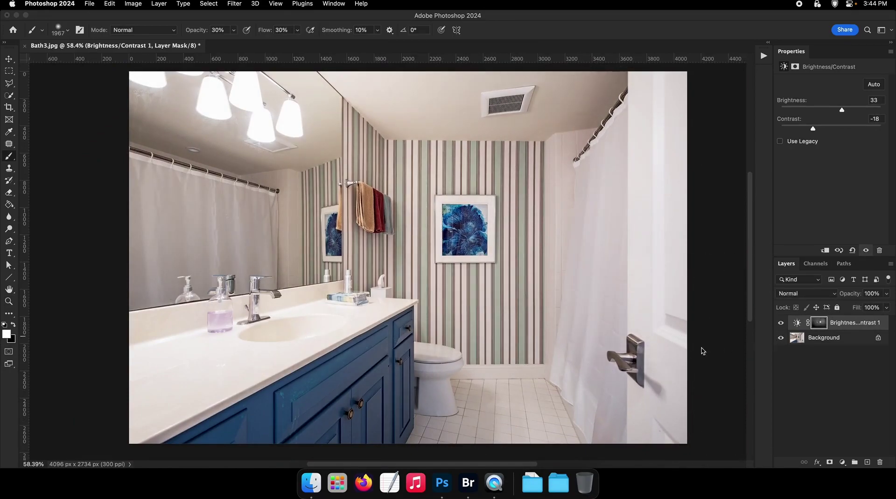
Step: Flatten the brightened pictures into the Background and save Bath3.jpg again
{"action": "right_click", "coordinate": [825, 340]}
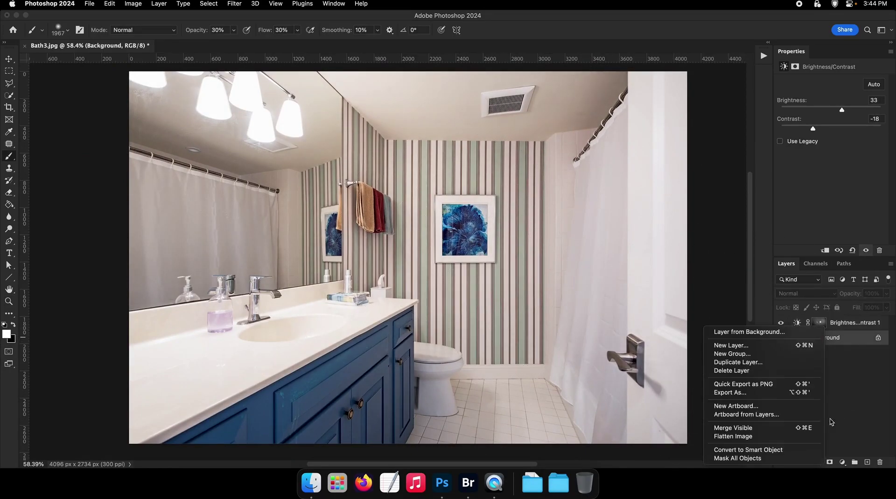
{"action": "left_click", "coordinate": [769, 436]}
{"action": "key", "text": "v"}
{"action": "key", "text": "super+s"}
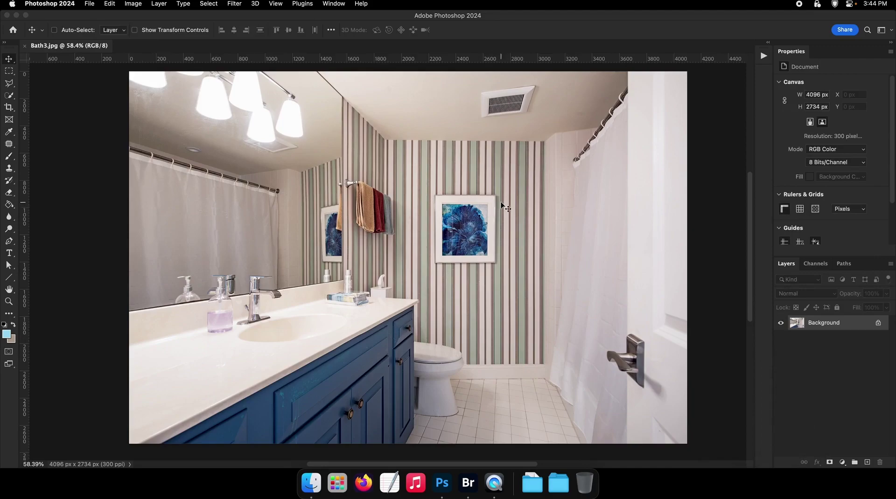
{"action": "key", "text": "z"}
{"action": "left_click_drag", "start_coordinate": [435, 208], "coordinate": [465, 191]}
{"action": "left_click_drag", "start_coordinate": [463, 186], "coordinate": [353, 181]}
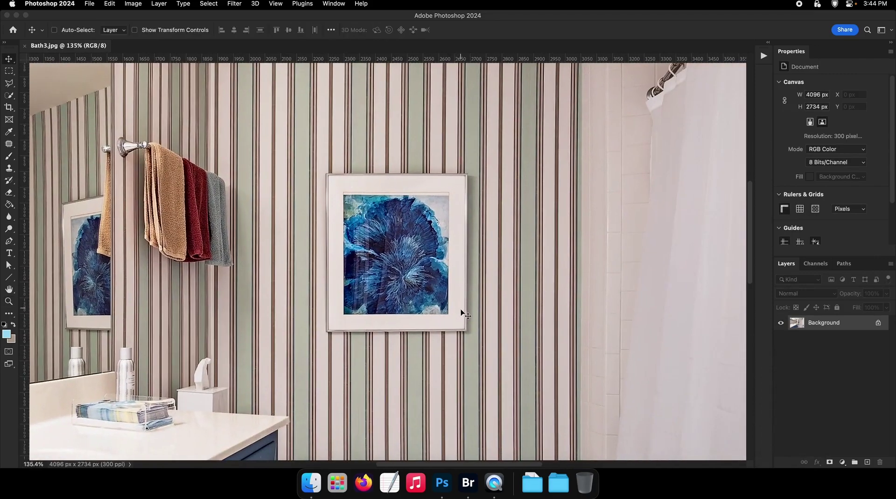
{"action": "scroll", "coordinate": [357, 317], "scroll_direction": "down", "scroll_amount": 5}
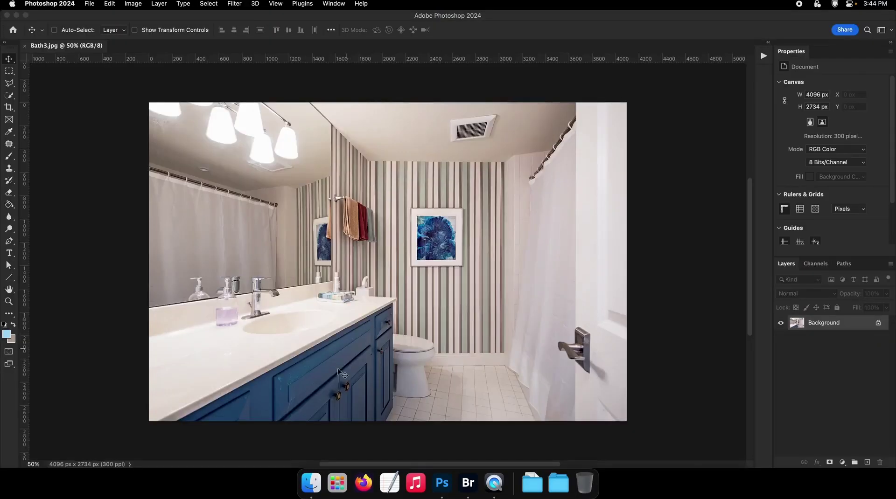
Step: Remove the turquoise scuff near the left corner of the blue drawer front with the Spot Healing Brush at 28 px
{"action": "left_click", "coordinate": [373, 294]}
{"action": "left_click", "coordinate": [373, 294]}
{"action": "left_click", "coordinate": [8, 144]}
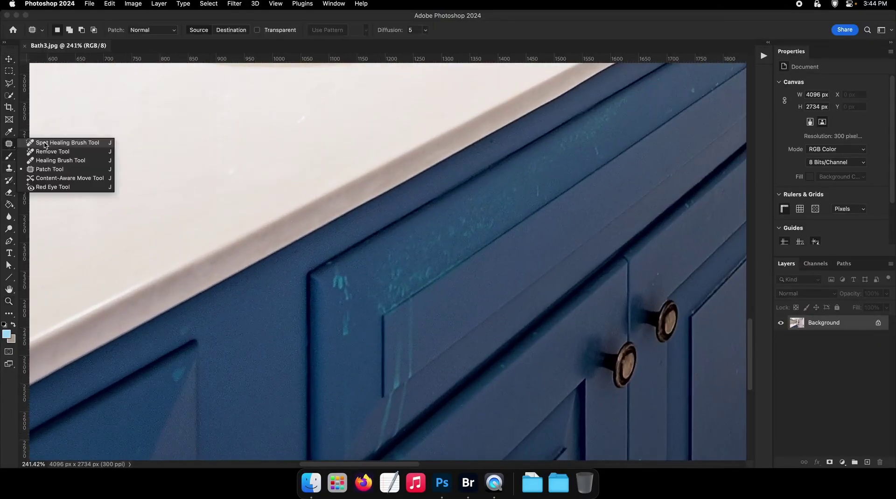
{"action": "left_click", "coordinate": [40, 144]}
{"action": "left_click", "coordinate": [341, 298], "text": "ctrl+alt"}
{"action": "mouse_move", "coordinate": [337, 286]}
{"action": "left_mouse_down"}
{"action": "mouse_move", "coordinate": [348, 286]}
{"action": "mouse_move", "coordinate": [345, 326]}
{"action": "left_mouse_up"}
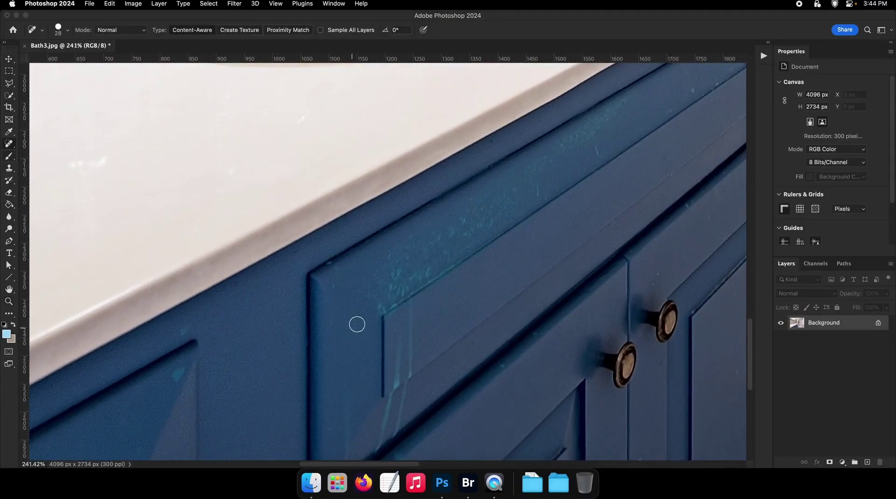
Step: Remove the turquoise drips and streaks around the left end of the blue drawer front with the Spot Healing Brush at about 25 px
{"action": "left_click_drag", "start_coordinate": [340, 278], "coordinate": [339, 291]}
{"action": "key", "text": "space"}
{"action": "mouse_move", "coordinate": [392, 408]}
{"action": "left_mouse_down"}
{"action": "mouse_move", "coordinate": [366, 369]}
{"action": "mouse_move", "coordinate": [371, 386]}
{"action": "mouse_move", "coordinate": [356, 408]}
{"action": "mouse_move", "coordinate": [364, 387]}
{"action": "left_mouse_up"}
{"action": "key", "text": "space"}
{"action": "left_click_drag", "start_coordinate": [364, 387], "coordinate": [375, 386]}
{"action": "left_click_drag", "start_coordinate": [374, 393], "coordinate": [375, 405]}
{"action": "key", "text": "space"}
{"action": "mouse_move", "coordinate": [377, 318]}
{"action": "left_mouse_down"}
{"action": "mouse_move", "coordinate": [369, 341]}
{"action": "mouse_move", "coordinate": [364, 329]}
{"action": "mouse_move", "coordinate": [377, 322]}
{"action": "left_mouse_up"}
{"action": "left_click_drag", "start_coordinate": [377, 321], "coordinate": [382, 272]}
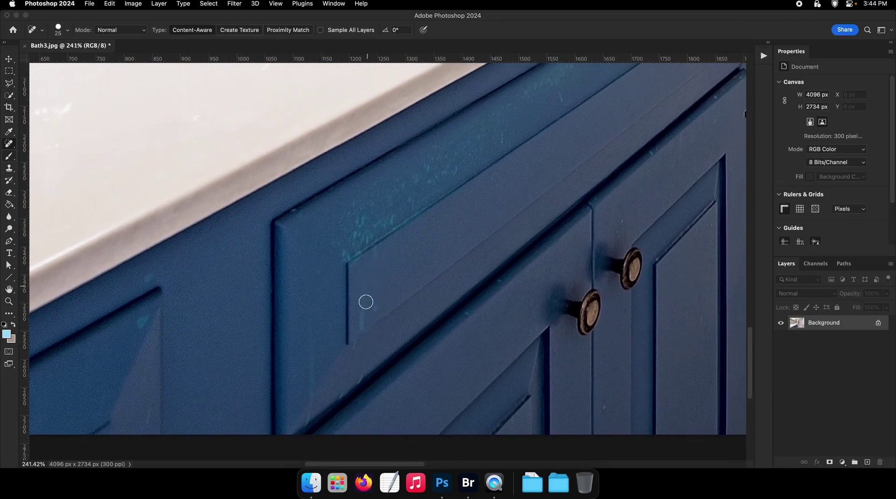
Step: Save the retouched Bath3.jpg, check the whole image and close the document
{"action": "key", "text": "super+space"}
{"action": "left_click_drag", "start_coordinate": [393, 361], "coordinate": [331, 355]}
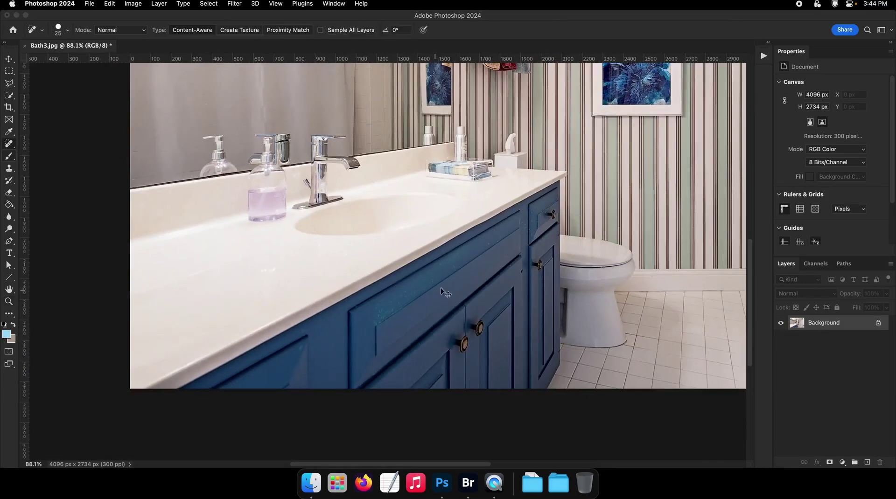
{"action": "key", "text": "super+s"}
{"action": "key", "text": "space"}
{"action": "left_click_drag", "start_coordinate": [446, 294], "coordinate": [354, 345]}
{"action": "key", "text": "super+space"}
{"action": "left_click_drag", "start_coordinate": [427, 280], "coordinate": [401, 273]}
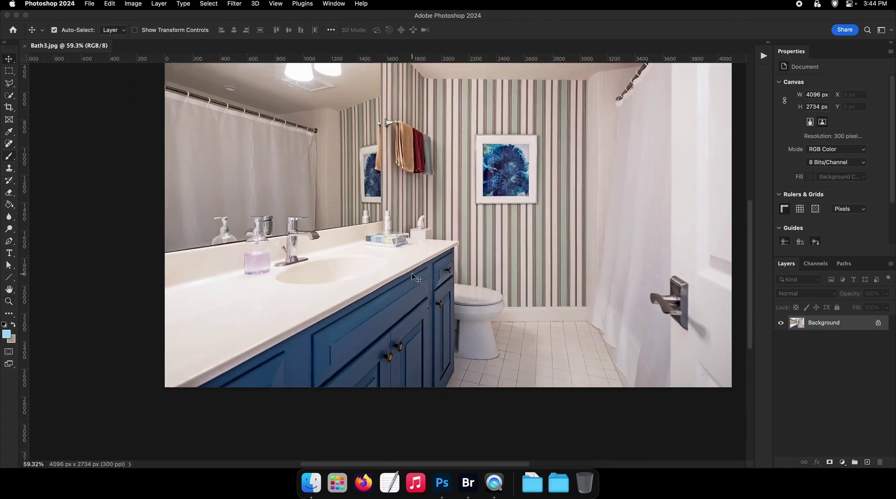
{"action": "key", "text": "super+w"}
Step: Switch to Bridge and review Bath3.jpg, followed by Bath4.jpg, in the full-screen preview
{"action": "key", "text": "F2"}
{"action": "left_click", "coordinate": [469, 484]}
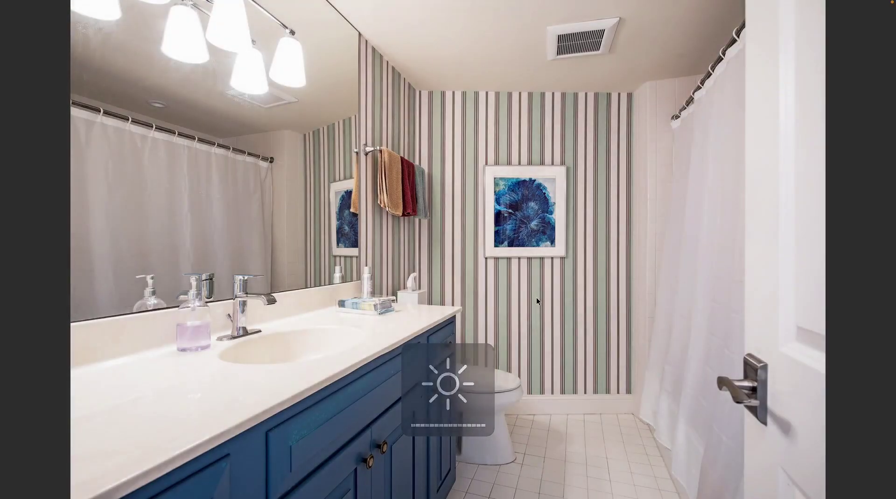
{"action": "key", "text": "Right"}
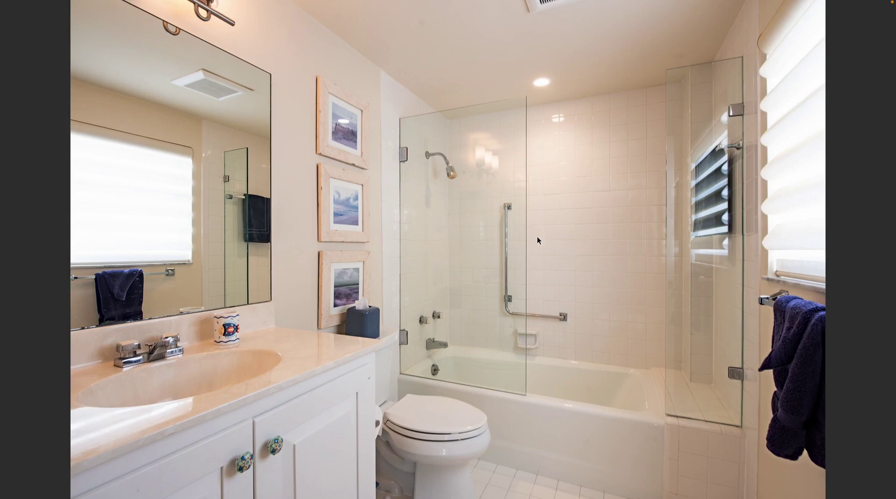
{"action": "key", "text": "Escape"}
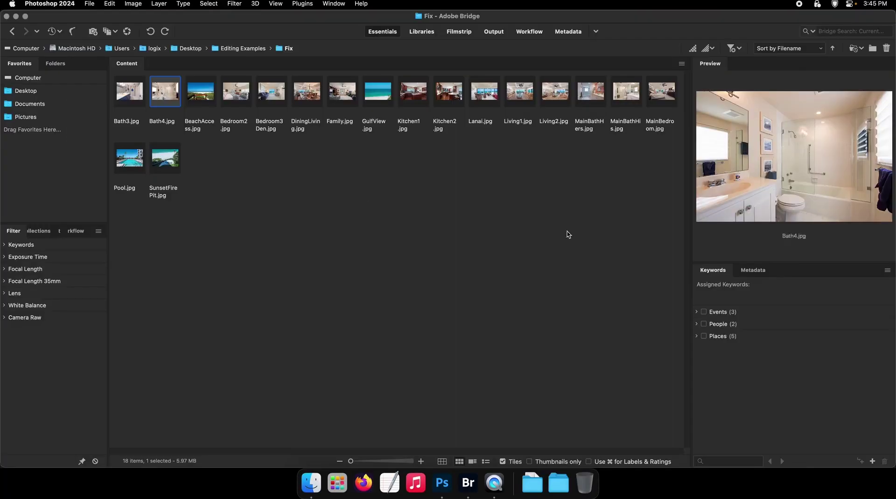
Step: Open Bath4.jpg in Photoshop and duplicate its Background layer
{"action": "key", "text": "super+o"}
{"action": "right_click", "coordinate": [837, 323]}
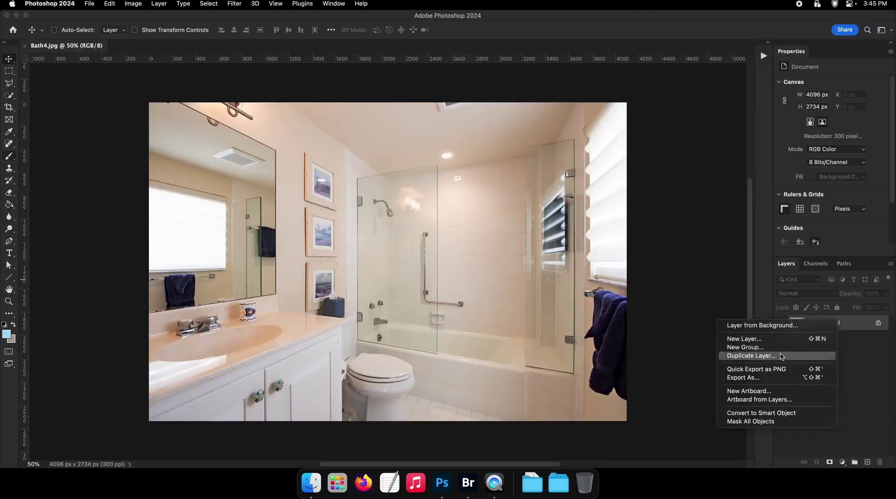
{"action": "left_click", "coordinate": [750, 356]}
{"action": "key", "text": "Return"}
Step: Apply Camera Raw to the copy: Temperature -16, Tint -3, Vibrance -7, Saturation -8, Exposure +0.25, Contrast +6, Highlights -42, Shadows +59
{"action": "left_click", "coordinate": [226, 4]}
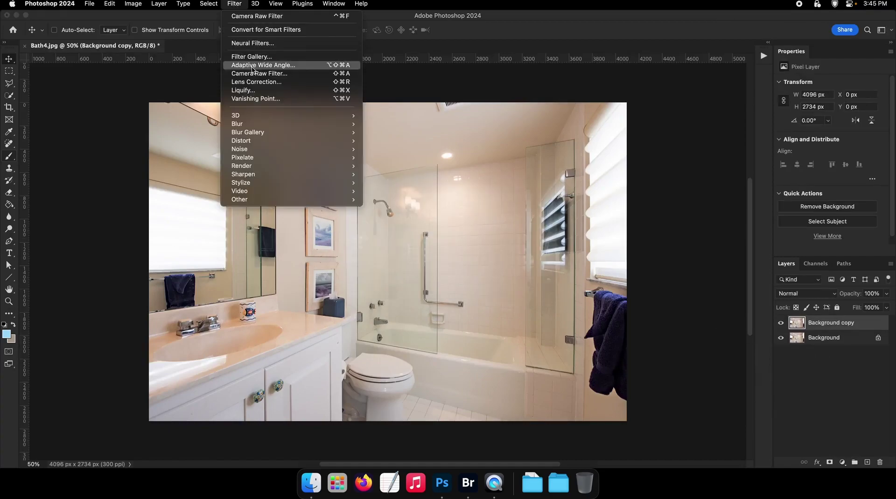
{"action": "left_click", "coordinate": [255, 127]}
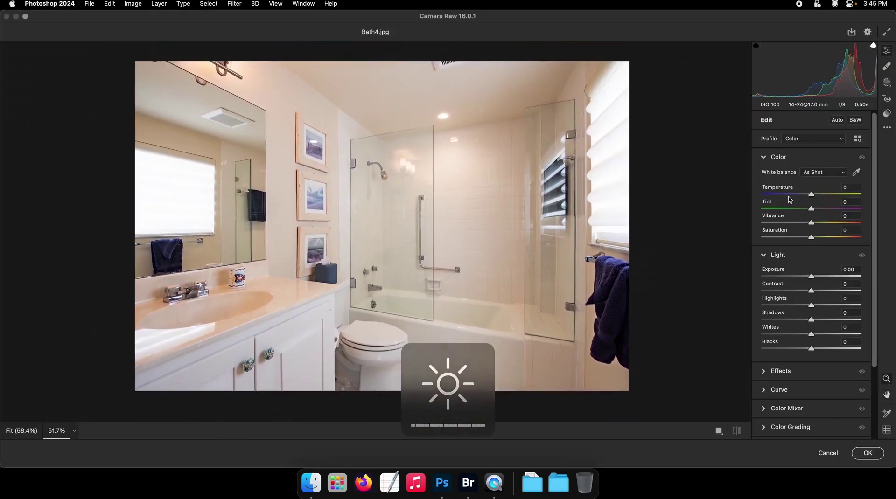
{"action": "left_click_drag", "start_coordinate": [811, 195], "coordinate": [807, 196]}
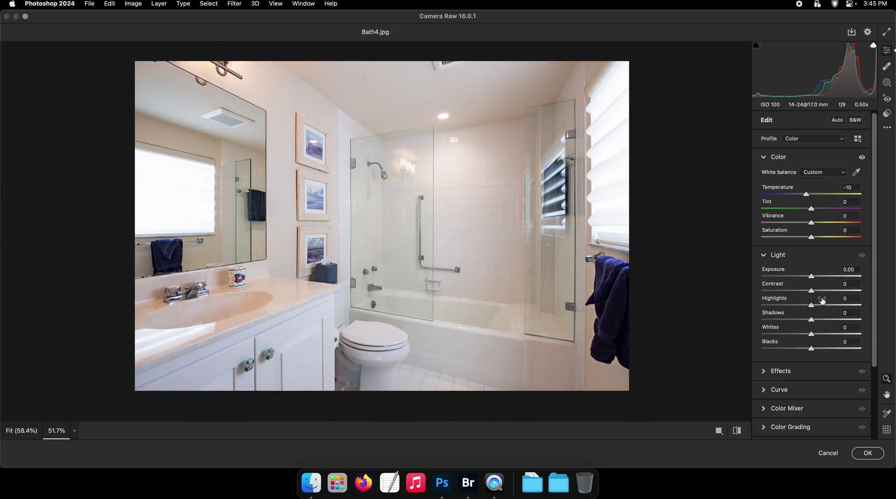
{"action": "left_click", "coordinate": [835, 320]}
{"action": "left_click_drag", "start_coordinate": [811, 306], "coordinate": [790, 306]}
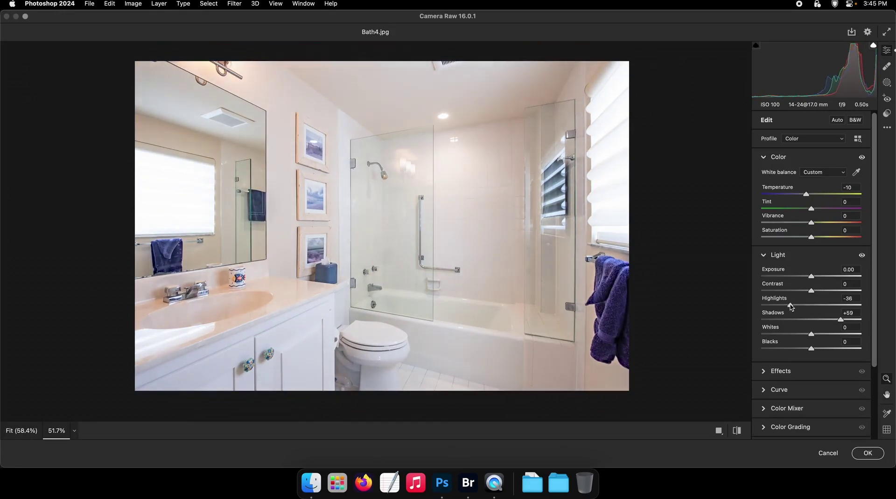
{"action": "left_click_drag", "start_coordinate": [813, 279], "coordinate": [815, 279]}
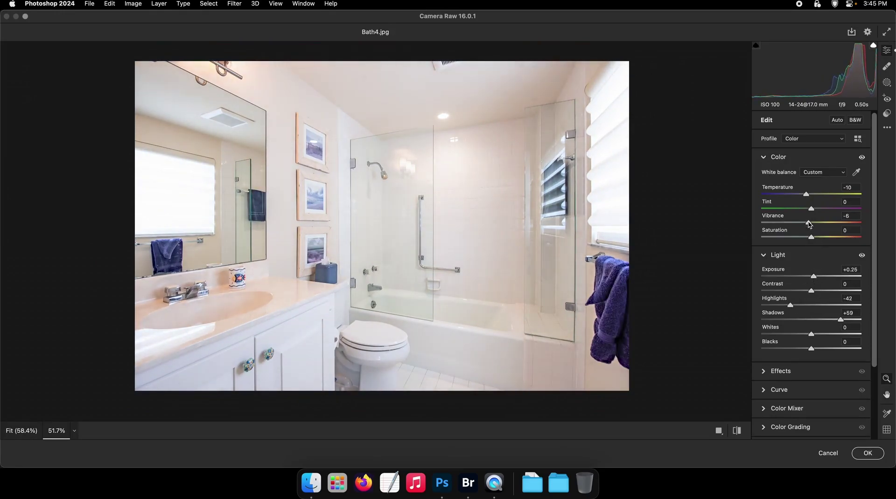
{"action": "left_click_drag", "start_coordinate": [806, 195], "coordinate": [803, 194]}
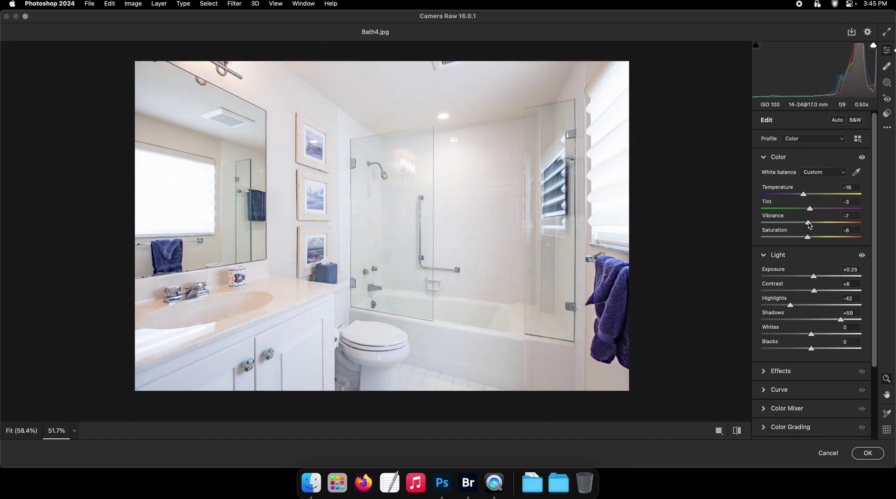
{"action": "left_click", "coordinate": [868, 453]}
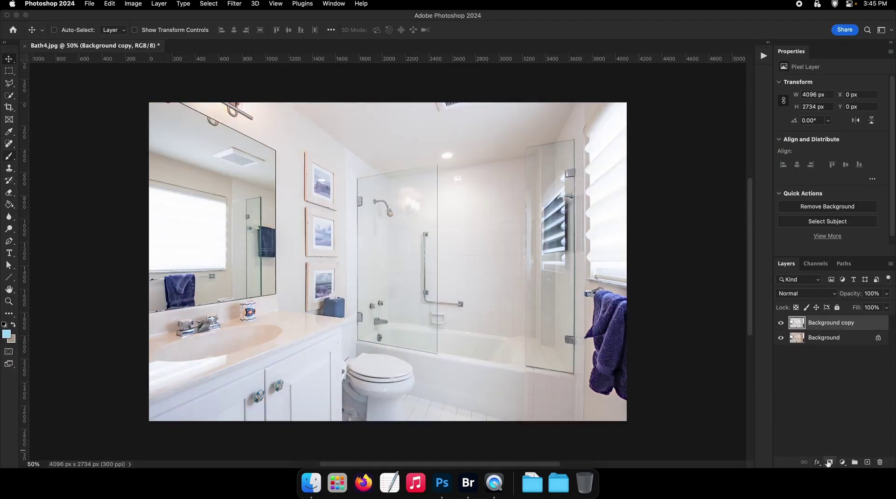
{"action": "left_click", "coordinate": [829, 462]}
{"action": "key", "text": "g"}
{"action": "key", "text": "x"}
{"action": "left_click", "coordinate": [423, 283]}
{"action": "key", "text": "b"}
{"action": "left_click_drag", "start_coordinate": [325, 253], "coordinate": [388, 256]}
{"action": "key", "text": "super+z"}
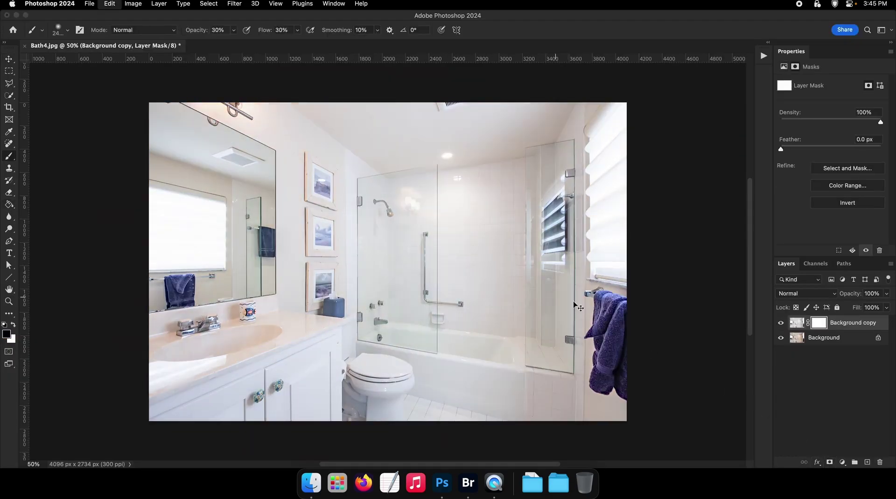
{"action": "key", "text": "super+z"}
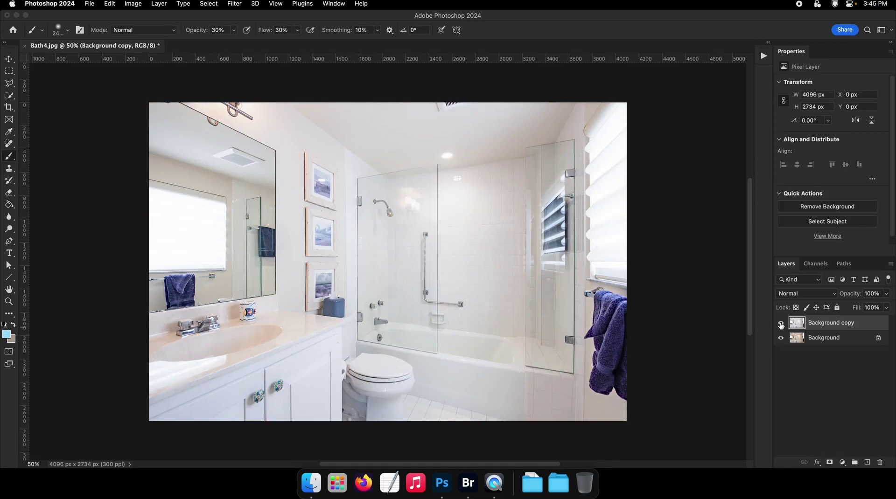
Step: Compare the corrected copy with the original, and add a layer mask filled with black to the Background copy
{"action": "left_click", "coordinate": [781, 324]}
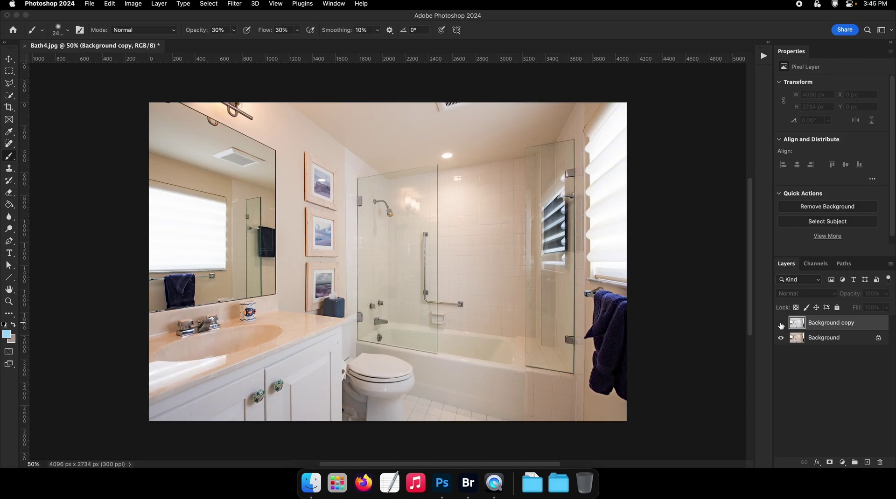
{"action": "left_click", "coordinate": [781, 324]}
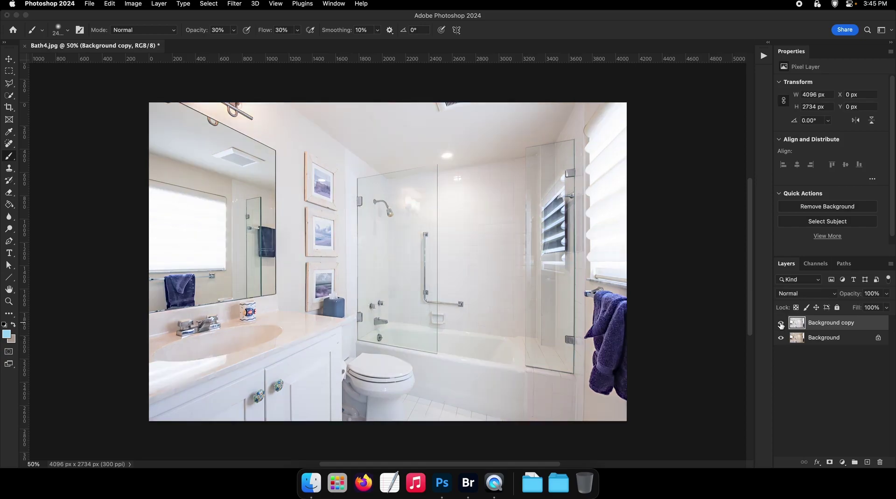
{"action": "left_click", "coordinate": [781, 324]}
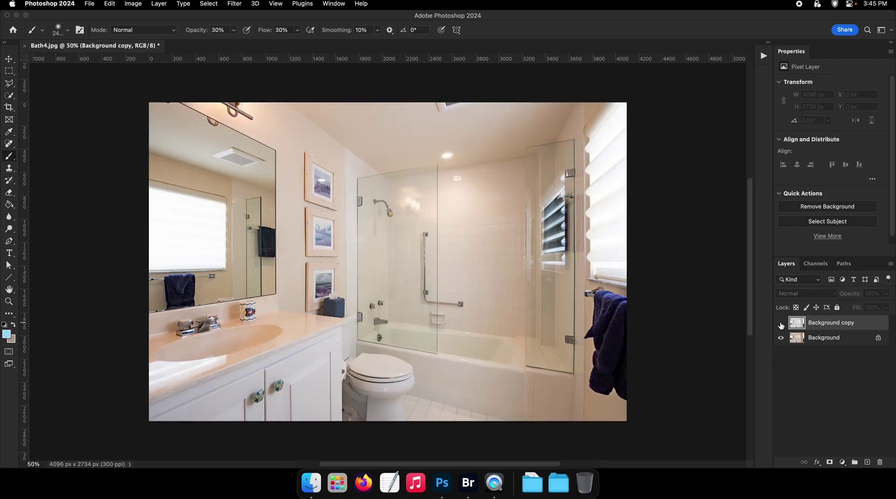
{"action": "left_click", "coordinate": [781, 324]}
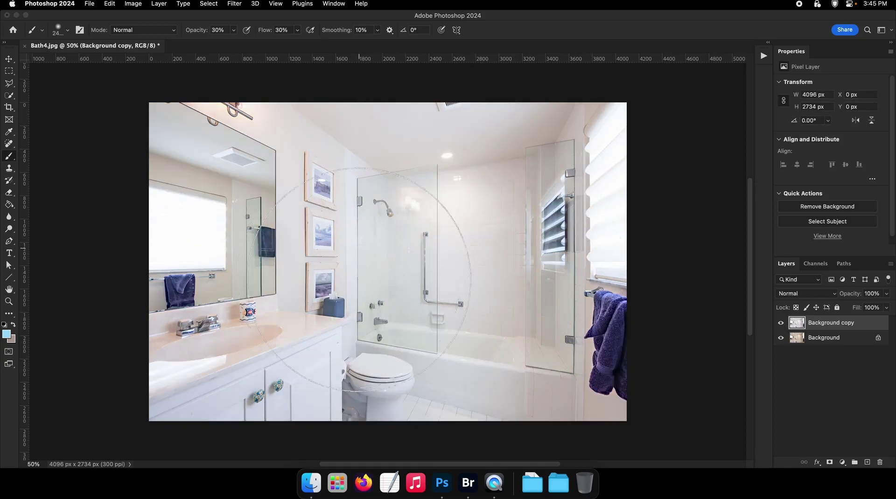
{"action": "left_click", "coordinate": [829, 463]}
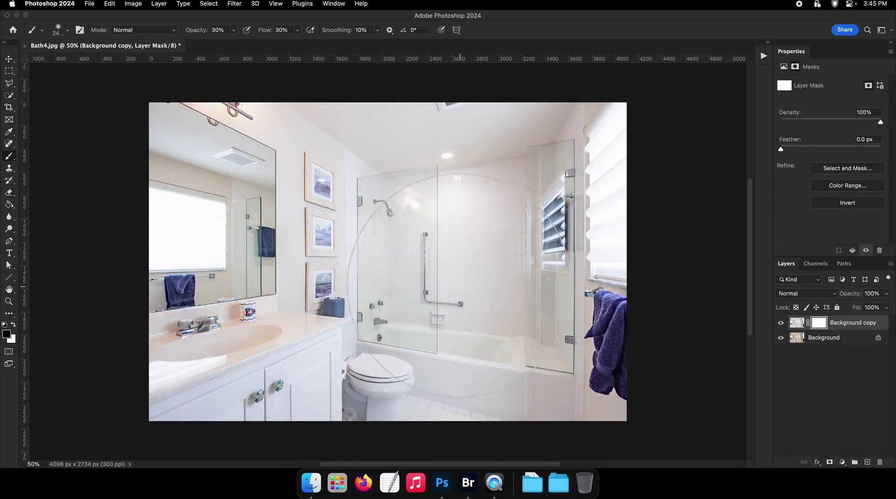
{"action": "key", "text": "g"}
{"action": "left_click", "coordinate": [462, 290]}
{"action": "key", "text": "b"}
{"action": "key", "text": "x"}
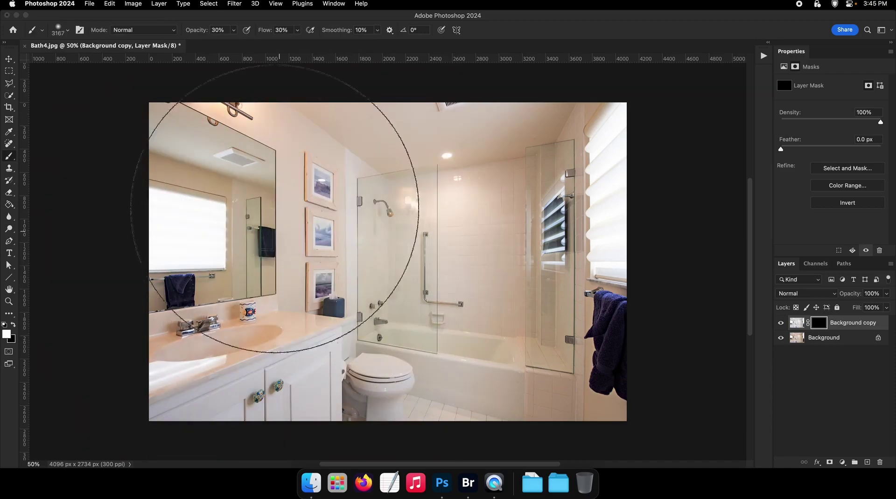
Step: Reveal the correction across the room by painting white on the mask with a large soft brush at 30% opacity, and compare with the original
{"action": "mouse_move", "coordinate": [160, 238]}
{"action": "left_mouse_down"}
{"action": "mouse_move", "coordinate": [219, 244]}
{"action": "mouse_move", "coordinate": [452, 386]}
{"action": "mouse_move", "coordinate": [601, 143]}
{"action": "left_mouse_up"}
{"action": "mouse_move", "coordinate": [534, 313]}
{"action": "left_mouse_down"}
{"action": "mouse_move", "coordinate": [572, 314]}
{"action": "mouse_move", "coordinate": [214, 128]}
{"action": "mouse_move", "coordinate": [248, 290]}
{"action": "mouse_move", "coordinate": [396, 400]}
{"action": "left_mouse_up"}
{"action": "left_click_drag", "start_coordinate": [491, 344], "coordinate": [453, 344]}
{"action": "left_click_drag", "start_coordinate": [563, 377], "coordinate": [518, 377]}
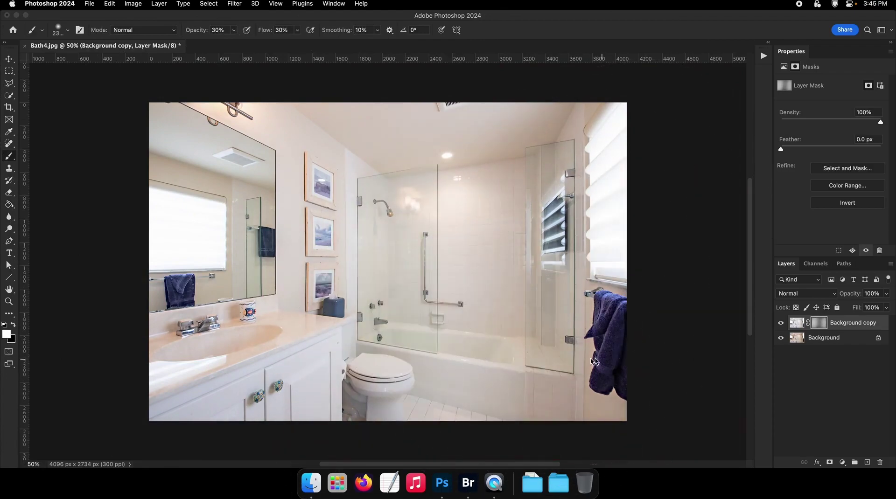
{"action": "mouse_move", "coordinate": [597, 172]}
{"action": "left_mouse_down"}
{"action": "mouse_move", "coordinate": [583, 398]}
{"action": "mouse_move", "coordinate": [575, 321]}
{"action": "mouse_move", "coordinate": [591, 313]}
{"action": "left_mouse_up"}
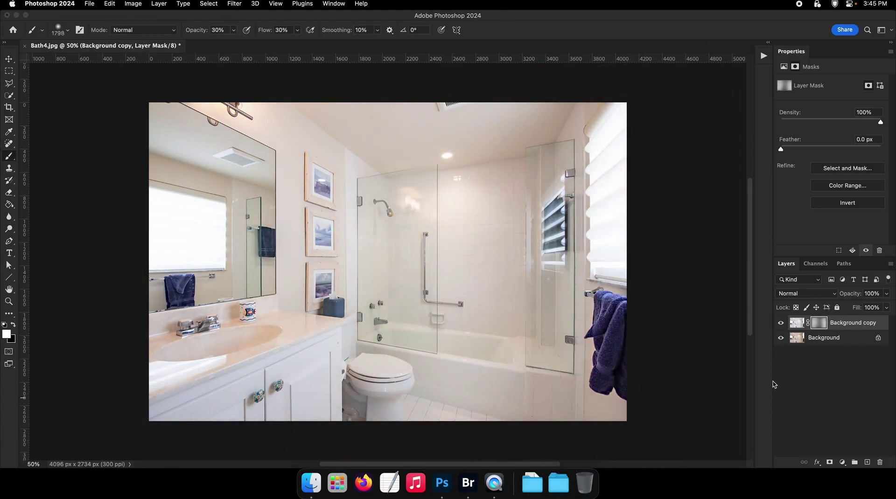
{"action": "left_click", "coordinate": [781, 339], "text": "alt"}
{"action": "left_click", "coordinate": [780, 339], "text": "alt"}
{"action": "left_click", "coordinate": [780, 340], "text": "alt"}
{"action": "left_click", "coordinate": [781, 339], "text": "alt"}
{"action": "key", "text": "v"}
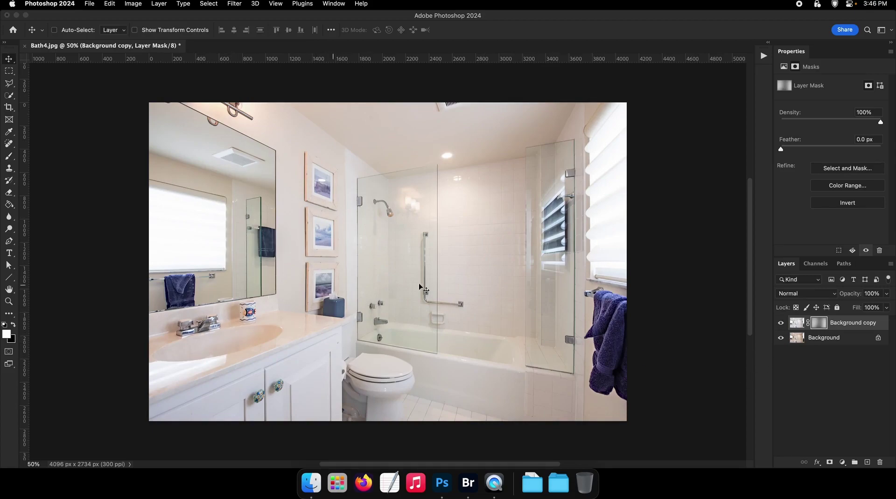
{"action": "right_click", "coordinate": [835, 337]}
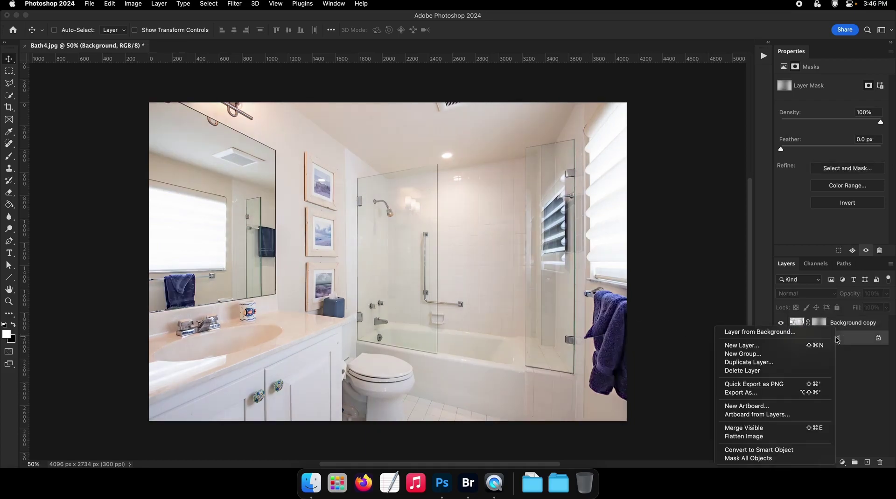
{"action": "left_click", "coordinate": [799, 429]}
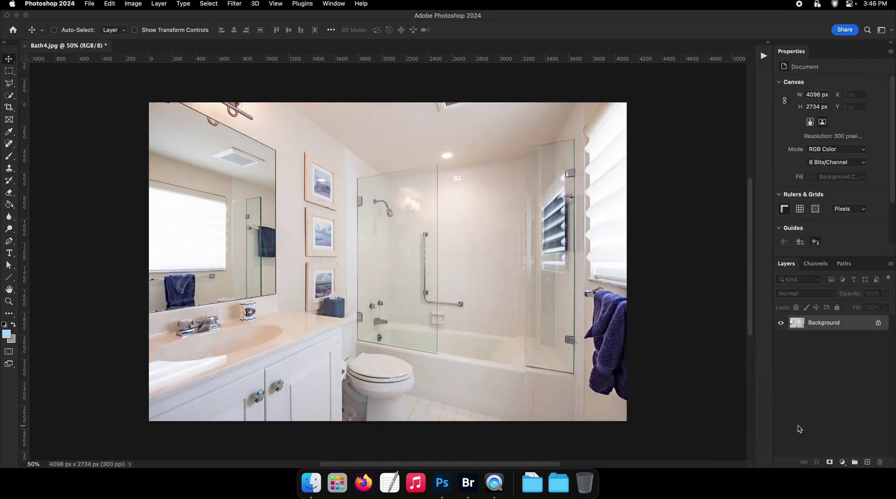
{"action": "key", "text": "super+z"}
Step: Flatten the image, save Bath4.jpg and switch to Bridge to review it
{"action": "right_click", "coordinate": [823, 342]}
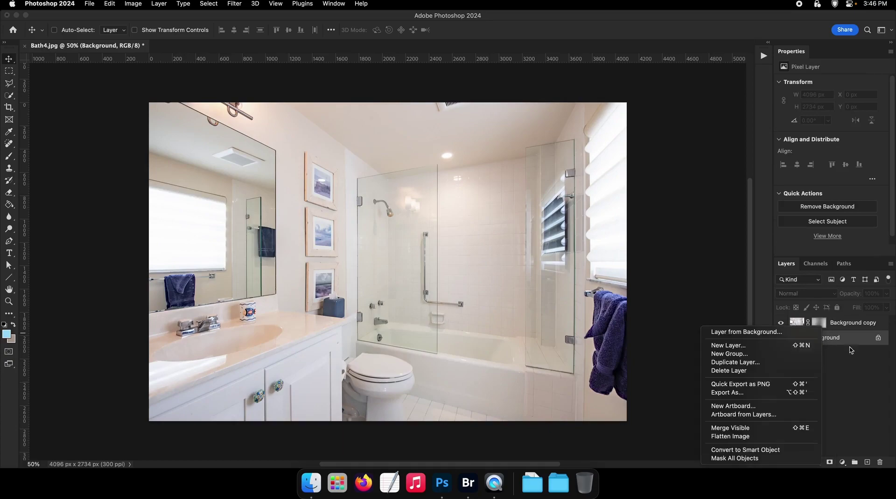
{"action": "left_click", "coordinate": [745, 438]}
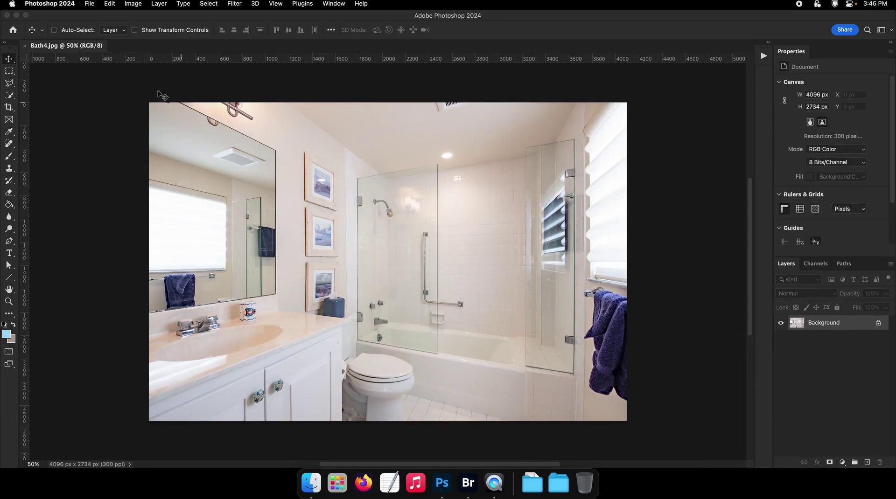
{"action": "left_click", "coordinate": [468, 482]}
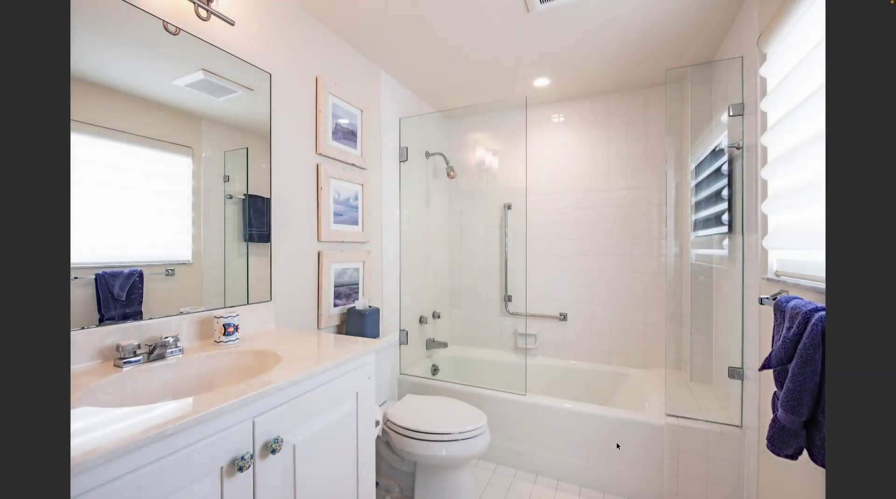
Step: Return to Photoshop and remove the white specks around the towel's mirror reflection with the Spot Healing Brush at 20 px
{"action": "key", "text": "super+Tab"}
{"action": "left_click", "coordinate": [9, 144]}
{"action": "mouse_move", "coordinate": [167, 303]}
{"action": "left_mouse_down"}
{"action": "mouse_move", "coordinate": [384, 272]}
{"action": "mouse_move", "coordinate": [430, 275]}
{"action": "left_mouse_up"}
{"action": "left_click_drag", "start_coordinate": [356, 247], "coordinate": [359, 247]}
{"action": "mouse_move", "coordinate": [340, 206]}
{"action": "left_mouse_down"}
{"action": "mouse_move", "coordinate": [354, 205]}
{"action": "mouse_move", "coordinate": [345, 172]}
{"action": "left_mouse_up"}
{"action": "left_click", "coordinate": [358, 193]}
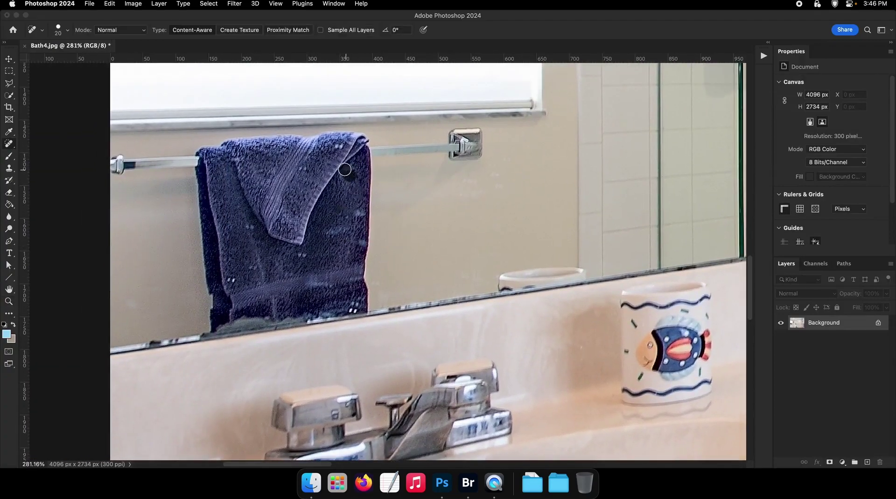
{"action": "left_click_drag", "start_coordinate": [306, 255], "coordinate": [298, 255]}
{"action": "left_click_drag", "start_coordinate": [355, 241], "coordinate": [334, 245]}
{"action": "key", "text": "z"}
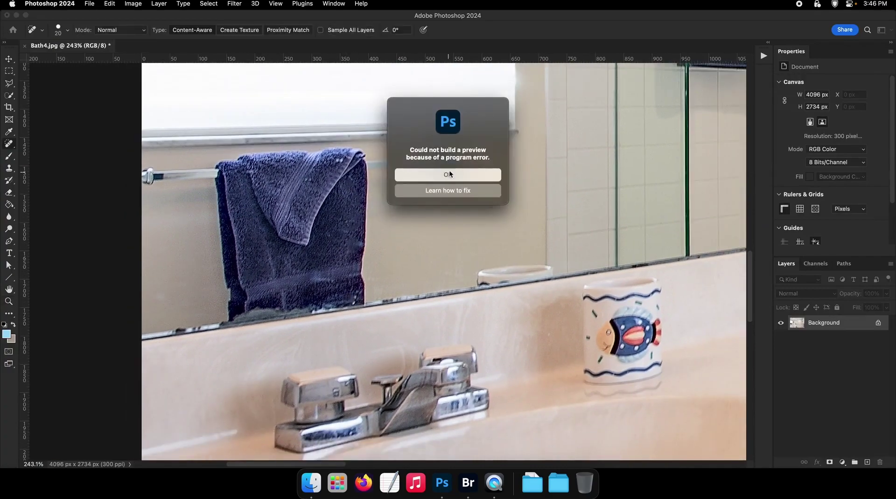
{"action": "left_click", "coordinate": [449, 171]}
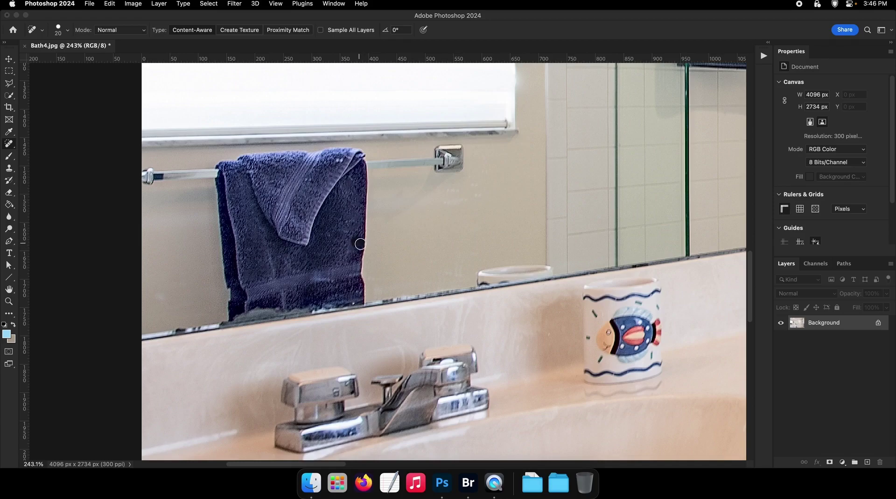
Step: Save the retouched Bath4.jpg and close the document
{"action": "key", "text": "z"}
{"action": "left_click_drag", "start_coordinate": [368, 259], "coordinate": [323, 258]}
{"action": "key", "text": "super+s"}
{"action": "key", "text": "z"}
{"action": "left_click_drag", "start_coordinate": [386, 267], "coordinate": [351, 267]}
{"action": "key", "text": "super+w"}
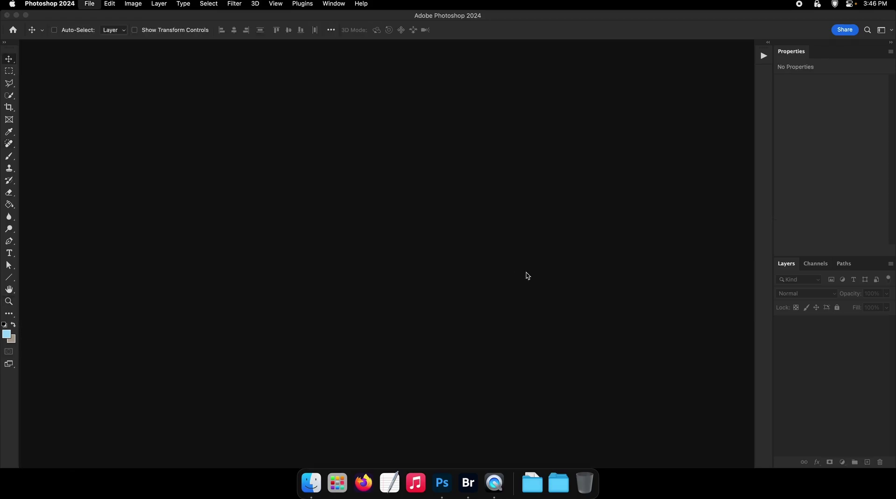
Step: Switch to Bridge and check the finished Bath4.jpg in the full-screen preview
{"action": "key", "text": "F2"}
{"action": "left_click", "coordinate": [468, 483]}
{"action": "key", "text": "space"}
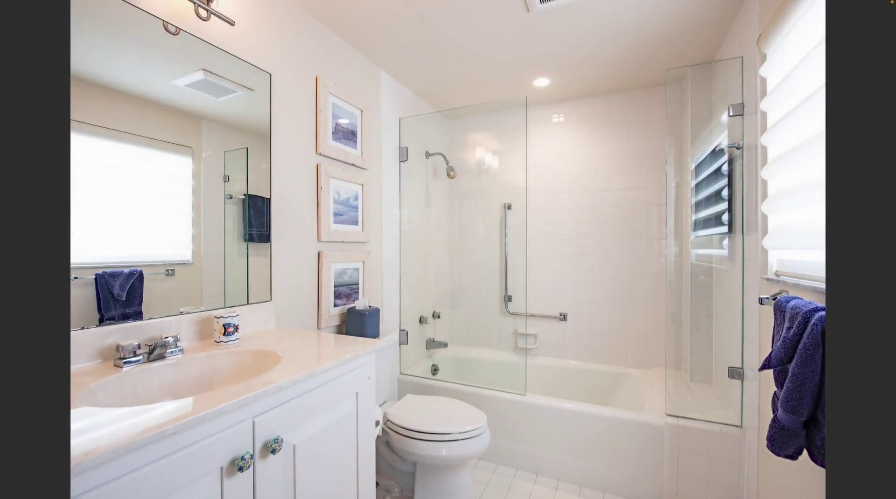
Step: Browse onward through the full-screen previews past the finished bathroom photo to check the remaining images
{"action": "key", "text": "Right"}
{"action": "key", "text": "Right"}
{"action": "key", "text": "Right"}
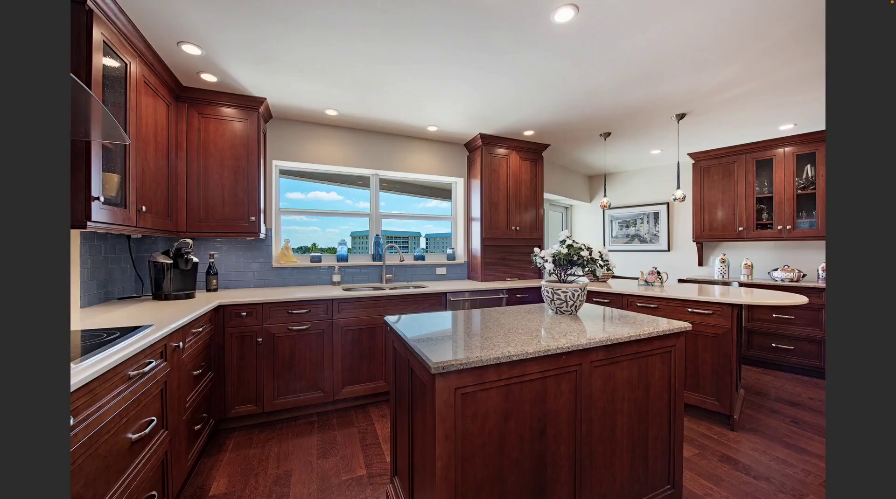
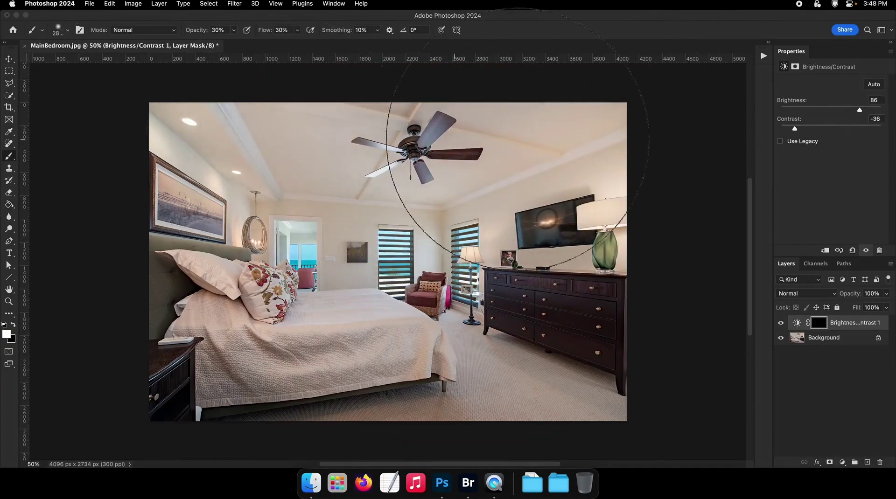
Step: Brighten the bedroom's walls, ceiling and carpet by painting the Brightness/Contrast mask with a large soft white brush
{"action": "mouse_move", "coordinate": [537, 327]}
{"action": "left_mouse_down"}
{"action": "mouse_move", "coordinate": [538, 364]}
{"action": "mouse_move", "coordinate": [510, 326]}
{"action": "left_mouse_up"}
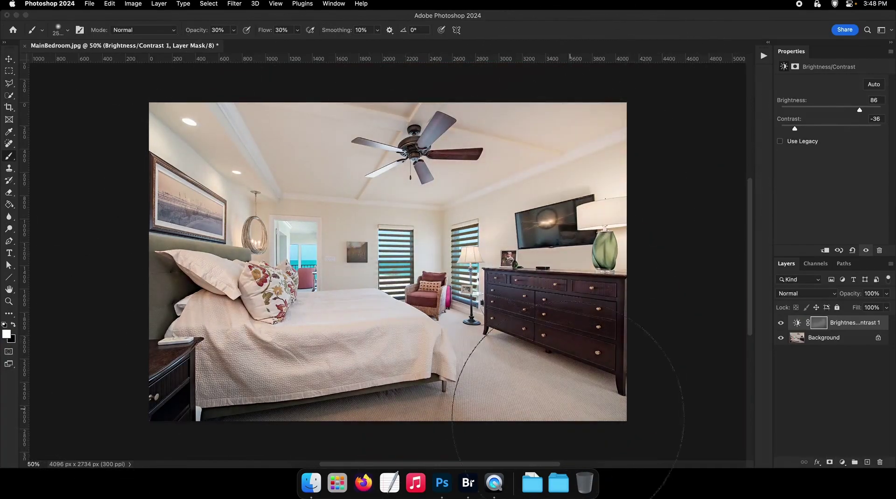
{"action": "mouse_move", "coordinate": [567, 392]}
{"action": "left_mouse_down"}
{"action": "mouse_move", "coordinate": [603, 207]}
{"action": "mouse_move", "coordinate": [256, 143]}
{"action": "left_mouse_up"}
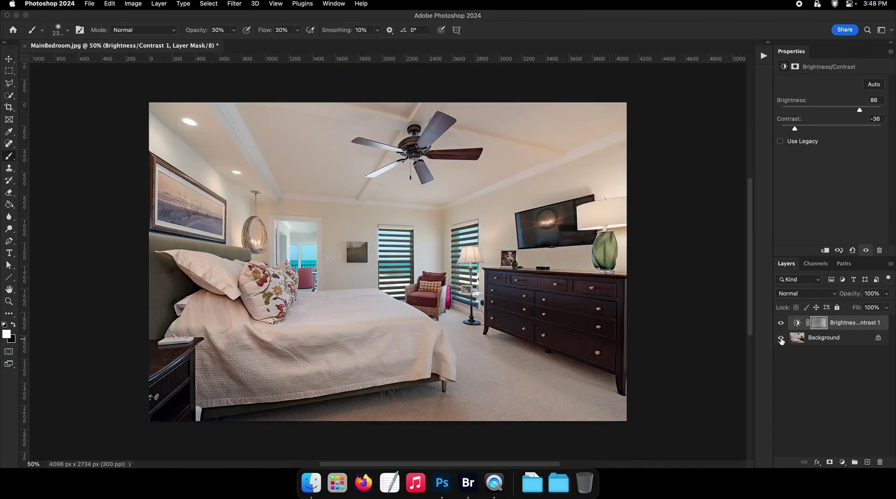
Step: Flatten the image and save MainBedroom.jpg
{"action": "right_click", "coordinate": [787, 338]}
{"action": "left_click", "coordinate": [775, 426]}
{"action": "key", "text": "super+s"}
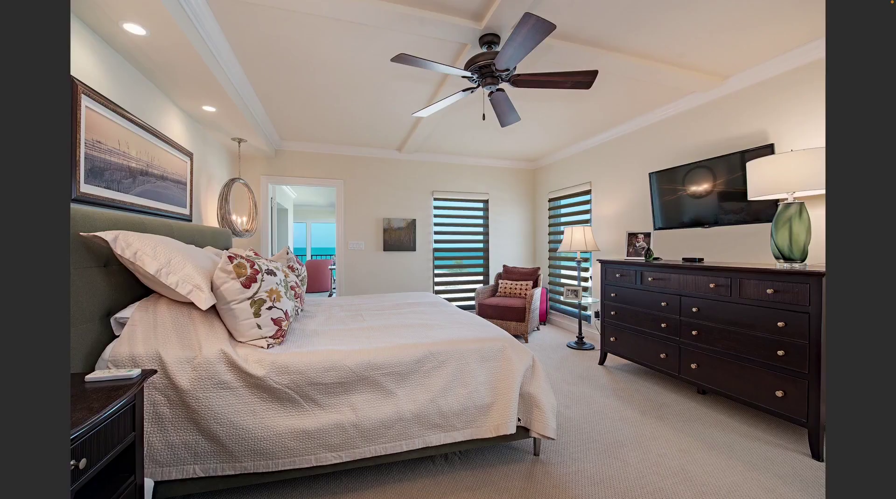
Step: Switch to Bridge, review the bedroom, pool and beach photos, and open Bath3.jpg in Photoshop
{"action": "key", "text": "XF86MonBrightnessUp"}
{"action": "key", "text": "Right"}
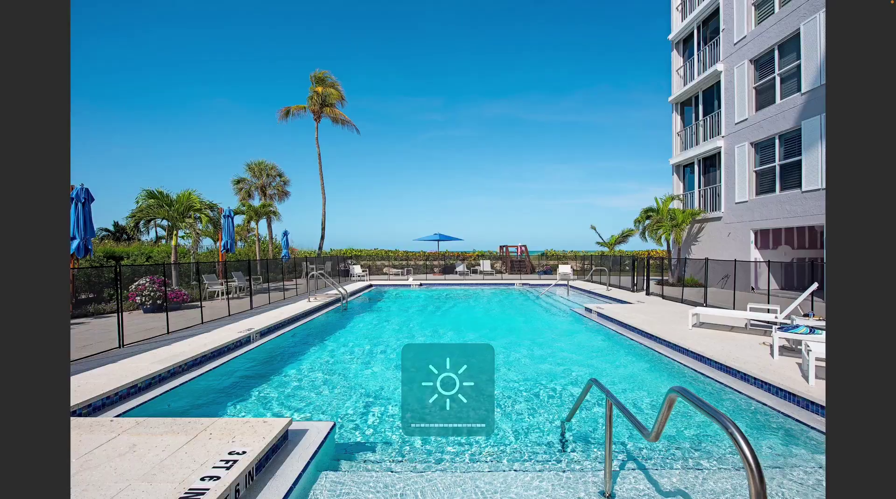
{"action": "key", "text": "Right"}
{"action": "key", "text": "Left"}
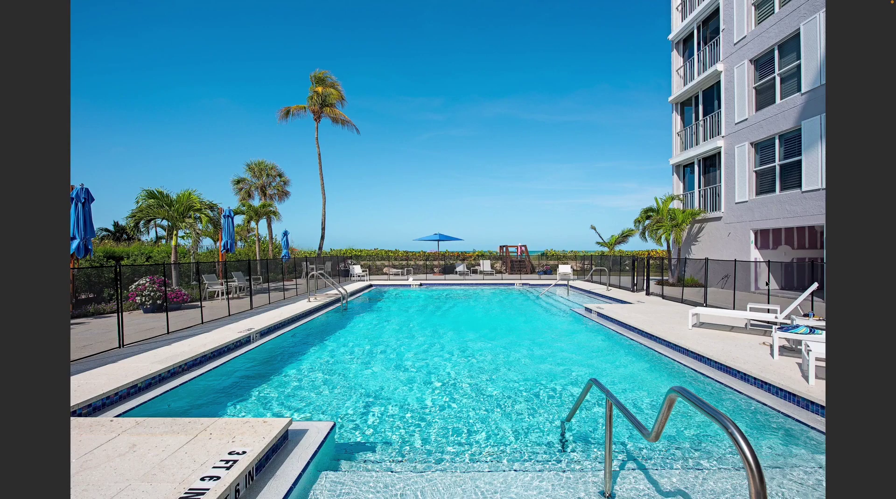
{"action": "key", "text": "Right"}
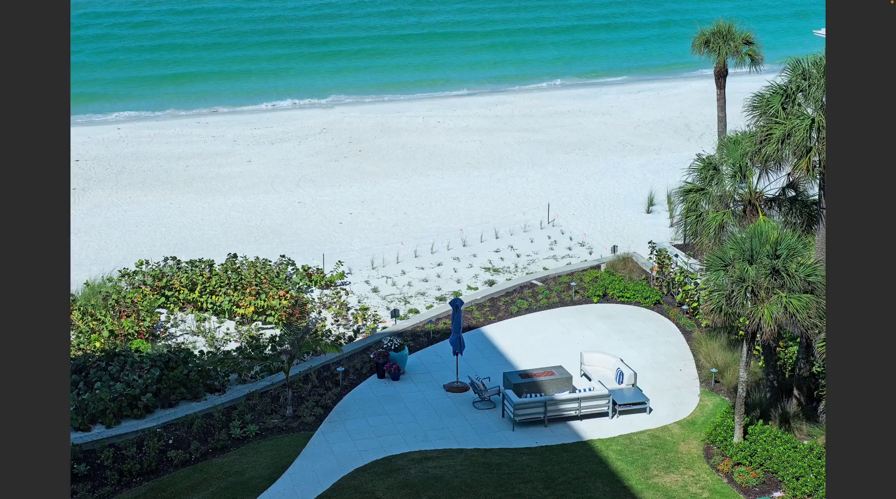
{"action": "key", "text": "Right"}
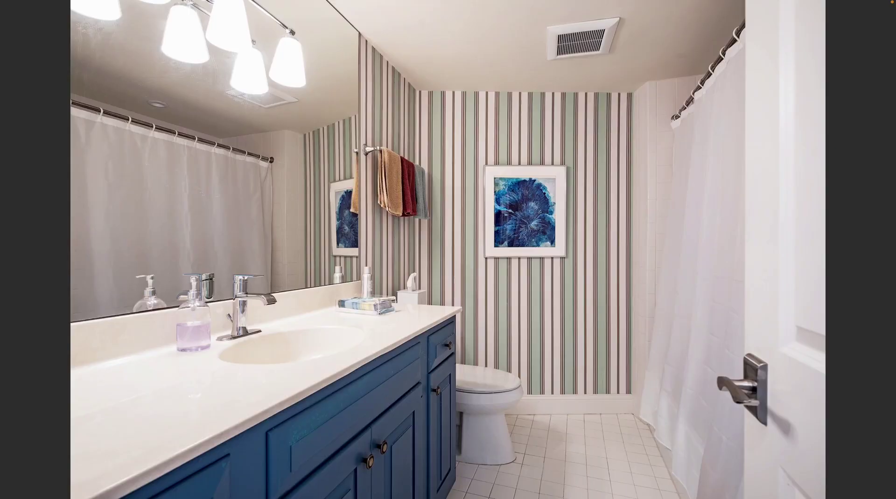
{"action": "key", "text": "Return"}
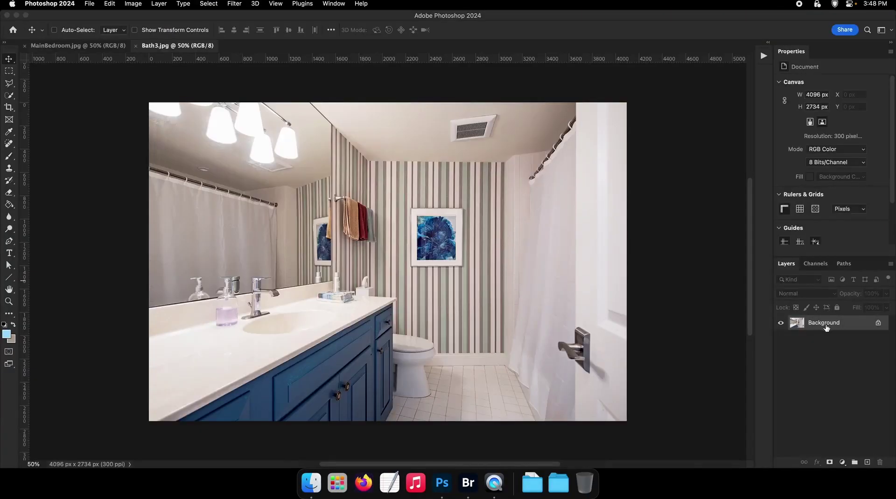
Step: Duplicate the Background layer of Bath3.jpg and open the copy in the Camera Raw filter
{"action": "right_click", "coordinate": [826, 328]}
{"action": "left_click", "coordinate": [811, 354]}
{"action": "key", "text": "Return"}
{"action": "left_click", "coordinate": [254, 3]}
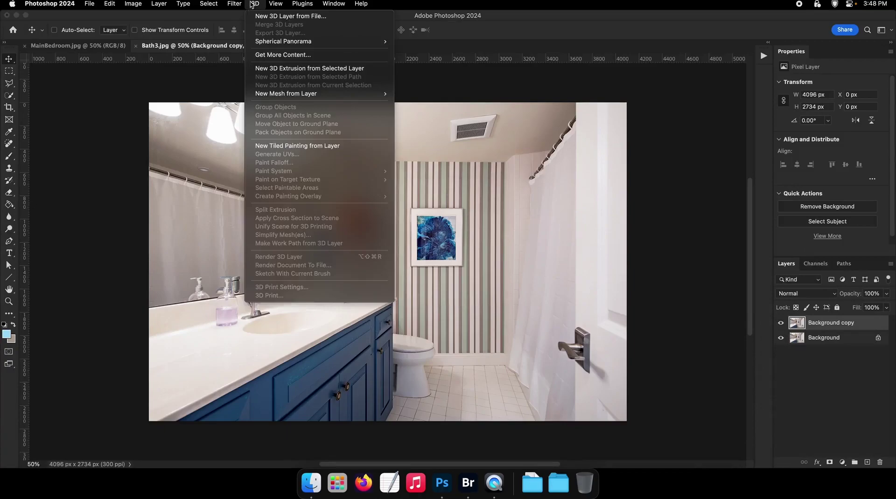
{"action": "left_click", "coordinate": [261, 75]}
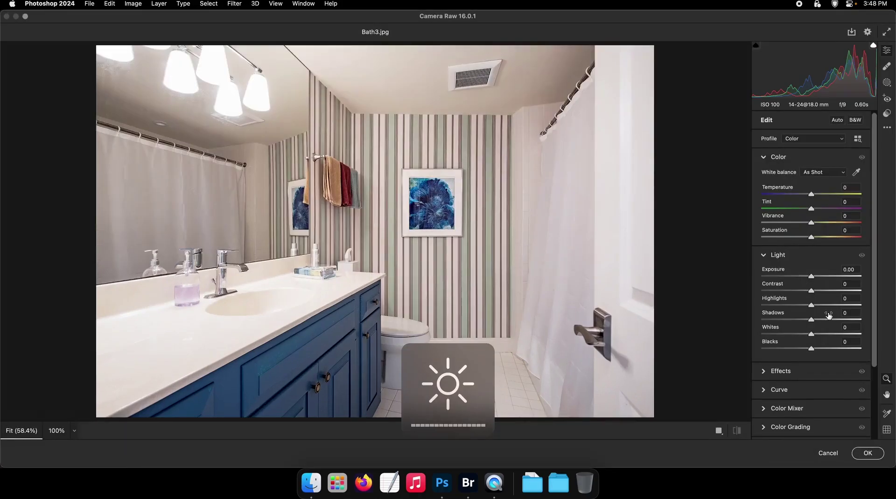
Step: Apply Camera Raw settings of Exposure +0.35, Contrast +42, Highlights -32 and Shadows +42 to the bathroom copy
{"action": "left_click", "coordinate": [832, 319]}
{"action": "left_click", "coordinate": [795, 305]}
{"action": "left_click", "coordinate": [815, 276]}
{"action": "left_click", "coordinate": [833, 291]}
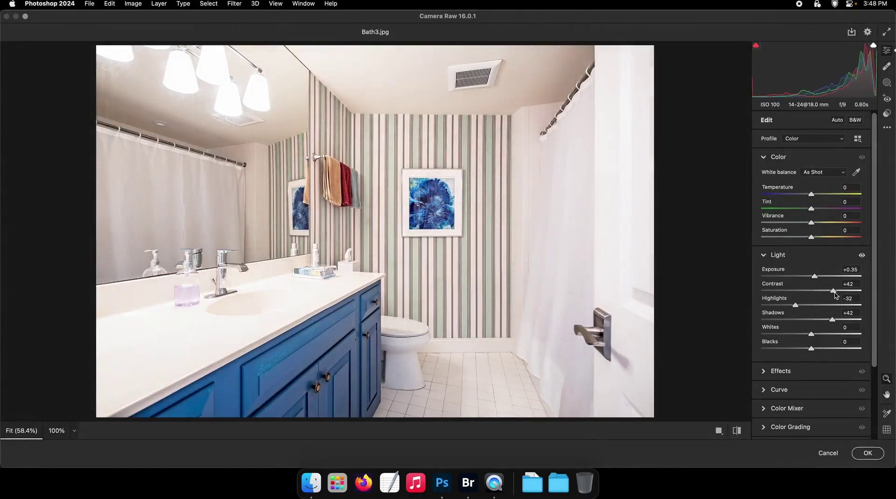
{"action": "left_click", "coordinate": [867, 453]}
Step: Add a layer mask to the adjusted bathroom copy and fill it with black
{"action": "left_click", "coordinate": [829, 462]}
{"action": "key", "text": "g"}
{"action": "key", "text": "x"}
{"action": "left_click", "coordinate": [492, 240]}
Step: Paint the mask with a large soft white brush at 30% opacity to reveal the brightening across the bathroom
{"action": "key", "text": "b"}
{"action": "key", "text": "x"}
{"action": "mouse_move", "coordinate": [495, 153]}
{"action": "left_mouse_down"}
{"action": "mouse_move", "coordinate": [332, 209]}
{"action": "mouse_move", "coordinate": [248, 43]}
{"action": "mouse_move", "coordinate": [320, 369]}
{"action": "mouse_move", "coordinate": [394, 378]}
{"action": "left_mouse_up"}
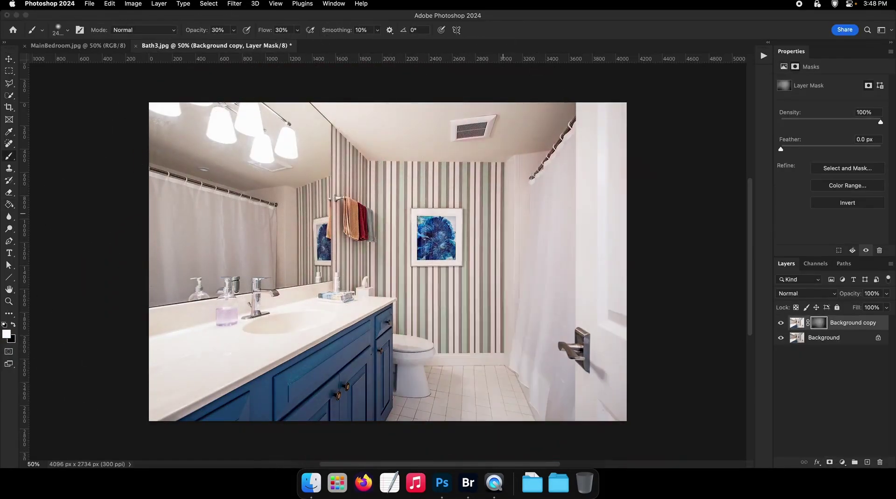
{"action": "mouse_move", "coordinate": [502, 214]}
{"action": "left_mouse_down"}
{"action": "mouse_move", "coordinate": [572, 372]}
{"action": "mouse_move", "coordinate": [493, 259]}
{"action": "mouse_move", "coordinate": [220, 265]}
{"action": "mouse_move", "coordinate": [190, 187]}
{"action": "left_mouse_up"}
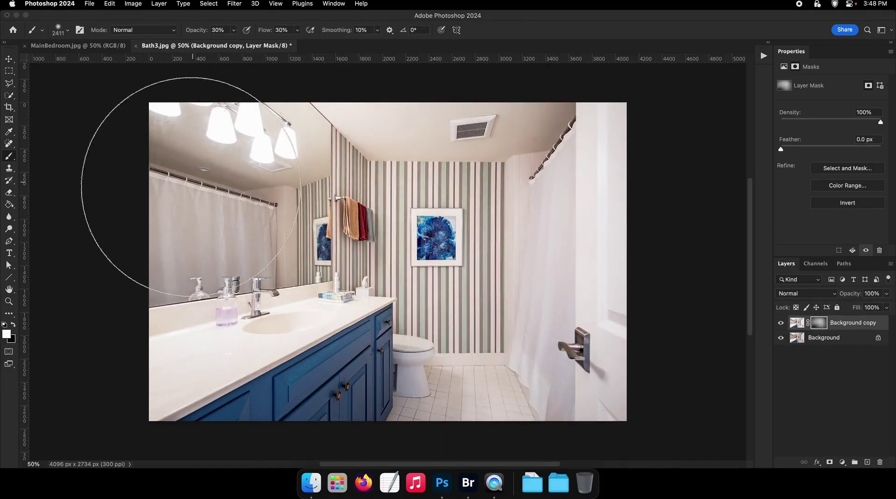
{"action": "left_click_drag", "start_coordinate": [473, 303], "coordinate": [453, 302], "text": "ctrl+alt"}
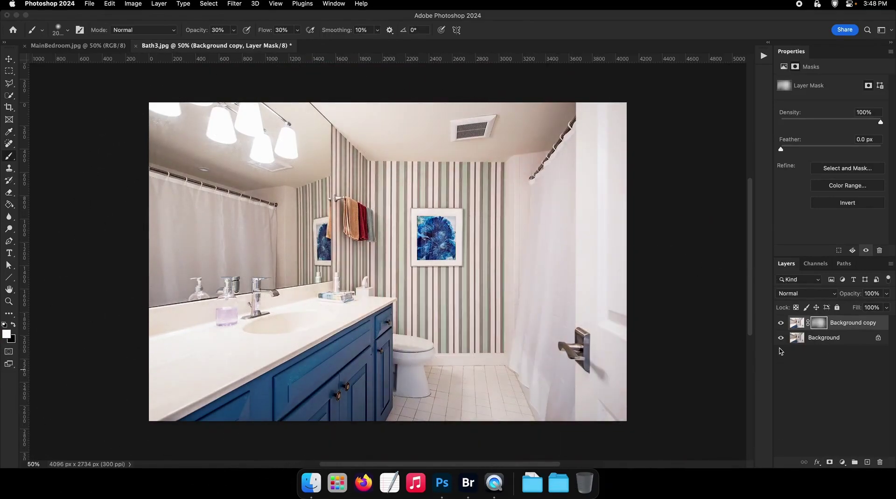
Step: Flatten and save Bath3.jpg, and close all open documents
{"action": "right_click", "coordinate": [823, 337]}
{"action": "left_click", "coordinate": [747, 425]}
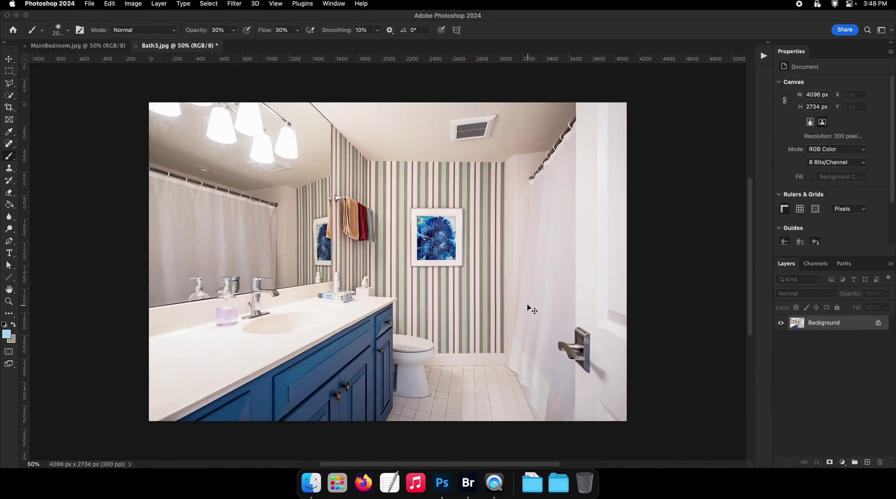
{"action": "key", "text": "super+s"}
{"action": "key", "text": "alt+super+w"}
Step: Switch to Bridge, review the retouched bathroom photos and open BeachAccess.jpg in Photoshop
{"action": "key", "text": "F2"}
{"action": "left_click", "coordinate": [468, 483]}
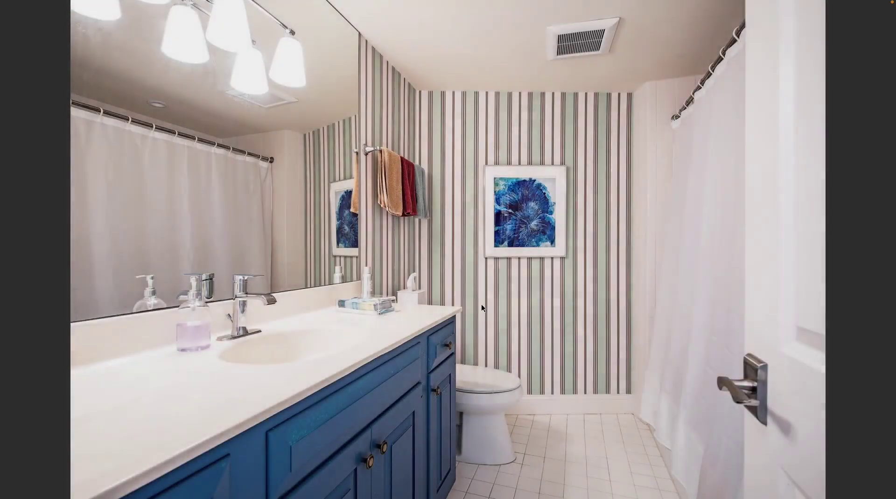
{"action": "key", "text": "Right"}
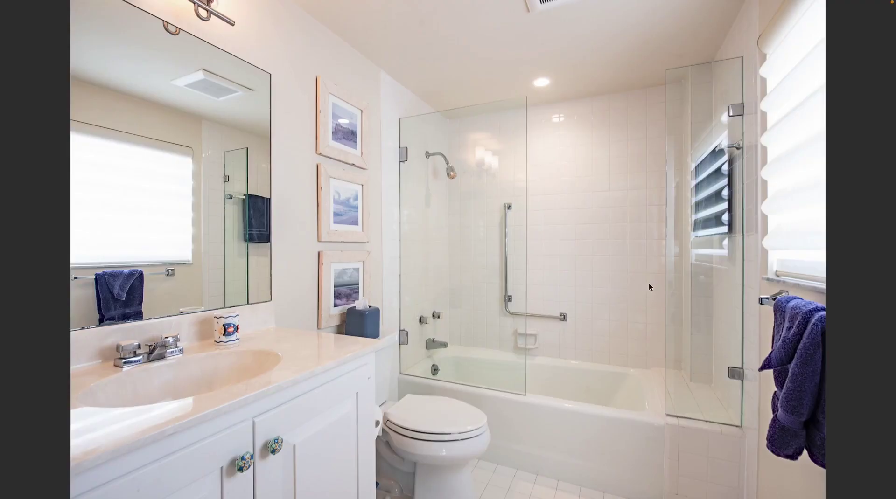
{"action": "key", "text": "Right"}
{"action": "key", "text": "Return"}
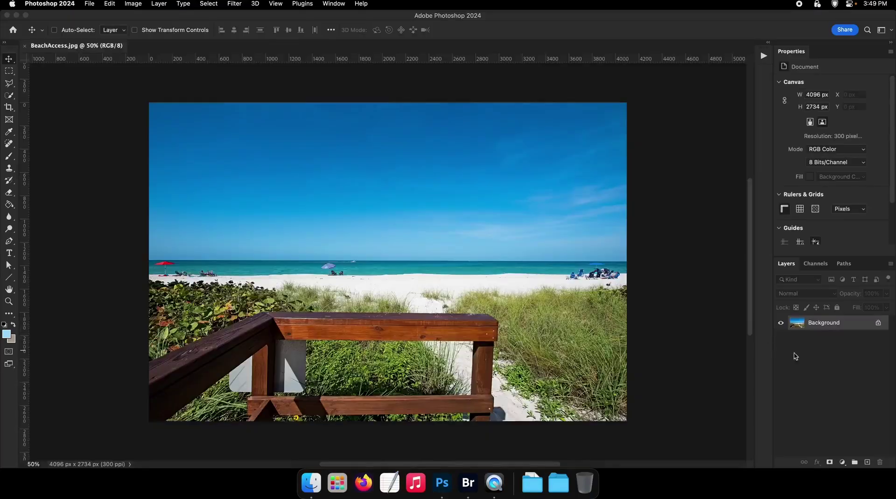
Step: Add a Brightness/Contrast adjustment layer with Brightness 58 and Contrast -46, and fill its mask with black
{"action": "left_click", "coordinate": [842, 462]}
{"action": "left_click", "coordinate": [828, 361]}
{"action": "mouse_move", "coordinate": [832, 109]}
{"action": "left_mouse_down"}
{"action": "mouse_move", "coordinate": [850, 109]}
{"action": "mouse_move", "coordinate": [785, 129]}
{"action": "left_mouse_up"}
{"action": "key", "text": "g"}
{"action": "key", "text": "x"}
{"action": "left_click", "coordinate": [508, 172]}
Step: Paint the adjustment mask with a large soft white brush over the dark upper sky and the dune grass
{"action": "key", "text": "b"}
{"action": "key", "text": "x"}
{"action": "left_click_drag", "start_coordinate": [471, 156], "coordinate": [510, 156]}
{"action": "left_click_drag", "start_coordinate": [125, 125], "coordinate": [645, 133]}
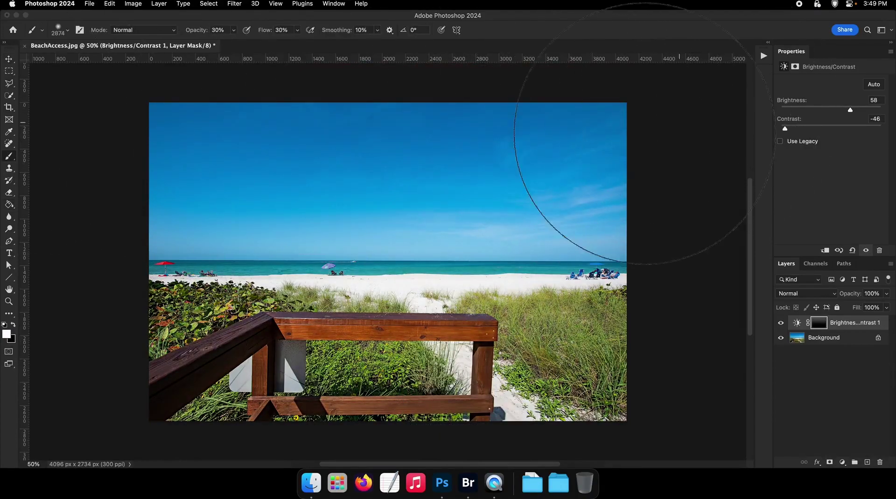
{"action": "mouse_move", "coordinate": [309, 147]}
{"action": "left_mouse_down"}
{"action": "mouse_move", "coordinate": [360, 133]}
{"action": "mouse_move", "coordinate": [331, 133]}
{"action": "left_mouse_up"}
{"action": "left_click_drag", "start_coordinate": [524, 112], "coordinate": [557, 420]}
{"action": "left_click_drag", "start_coordinate": [596, 372], "coordinate": [648, 356]}
{"action": "key", "text": "v"}
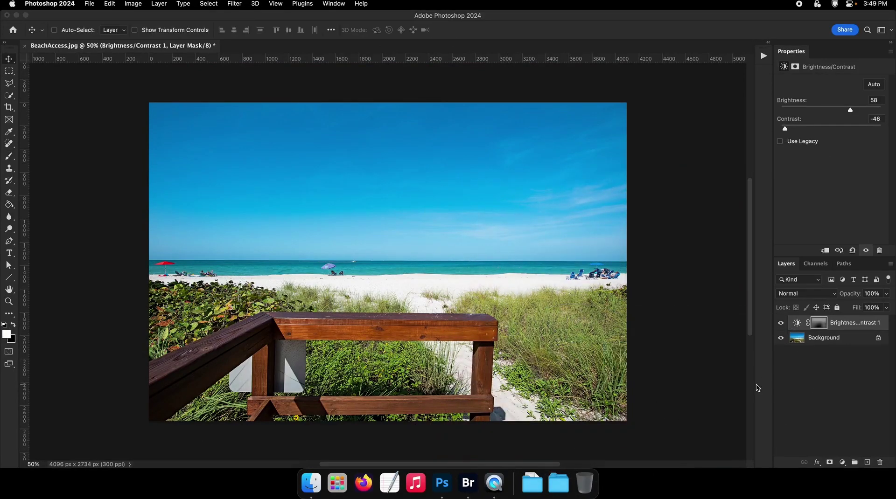
Step: Stamp all visible layers into a new layer and retouch the upper sky with the Spot Healing Brush at 60 px
{"action": "key", "text": "super+alt+shift+e"}
{"action": "key", "text": "j"}
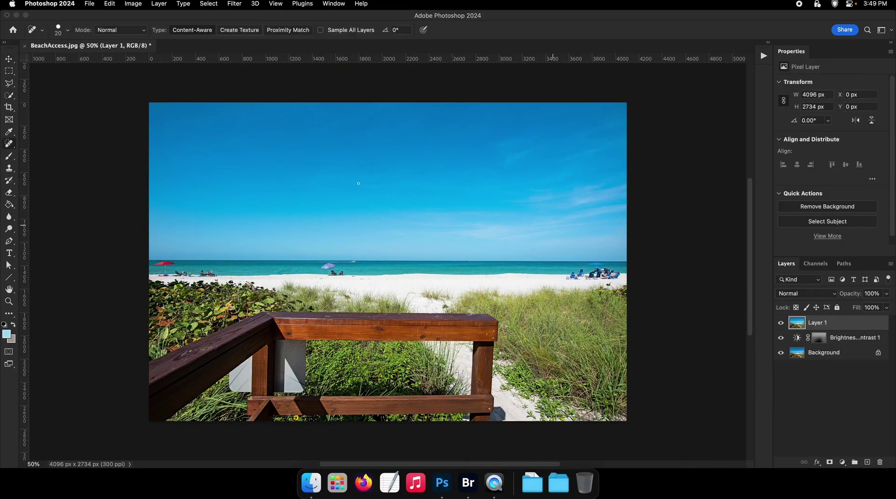
{"action": "mouse_move", "coordinate": [366, 125]}
{"action": "left_mouse_down"}
{"action": "mouse_move", "coordinate": [401, 150]}
{"action": "mouse_move", "coordinate": [372, 164]}
{"action": "left_mouse_up"}
{"action": "left_click_drag", "start_coordinate": [372, 164], "coordinate": [383, 166]}
{"action": "mouse_move", "coordinate": [377, 158]}
{"action": "left_mouse_down"}
{"action": "mouse_move", "coordinate": [403, 167]}
{"action": "mouse_move", "coordinate": [382, 157]}
{"action": "left_mouse_up"}
{"action": "scroll", "coordinate": [366, 174], "scroll_direction": "down", "scroll_amount": 5}
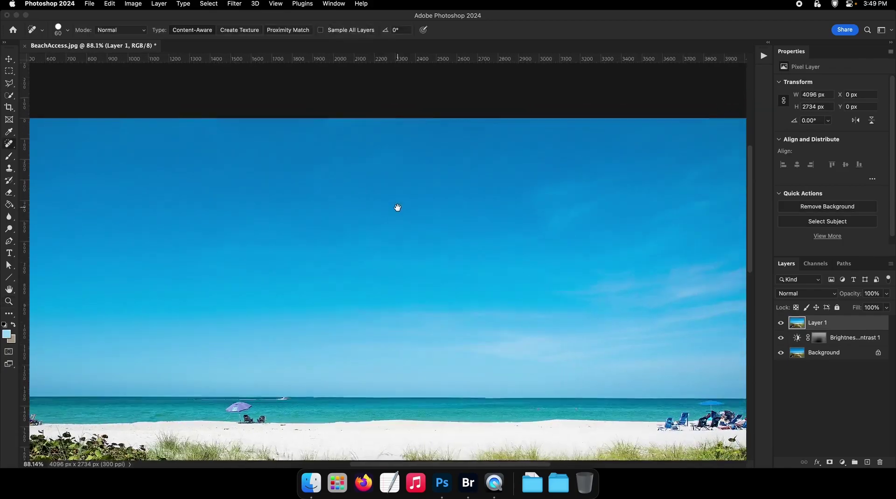
{"action": "scroll", "coordinate": [512, 190], "scroll_direction": "down", "scroll_amount": 5}
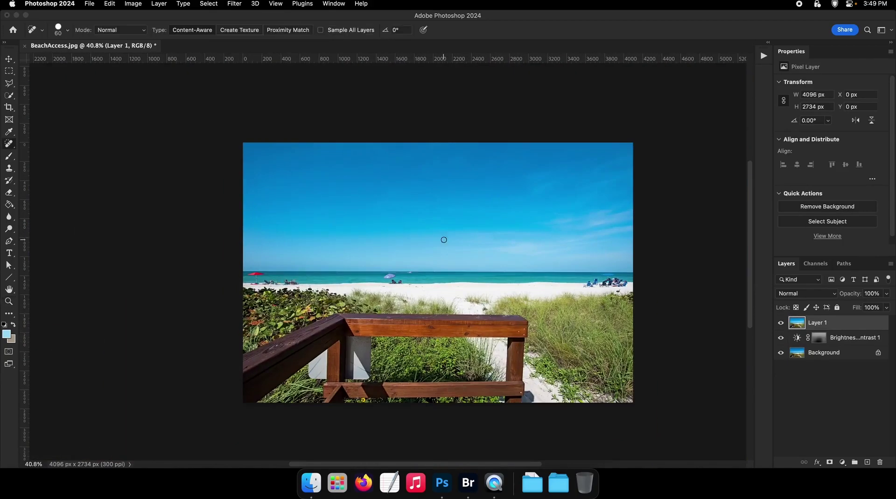
{"action": "key", "text": "super+plus"}
Step: Flatten the beach image, then save and close BeachAccess.jpg
{"action": "right_click", "coordinate": [820, 355]}
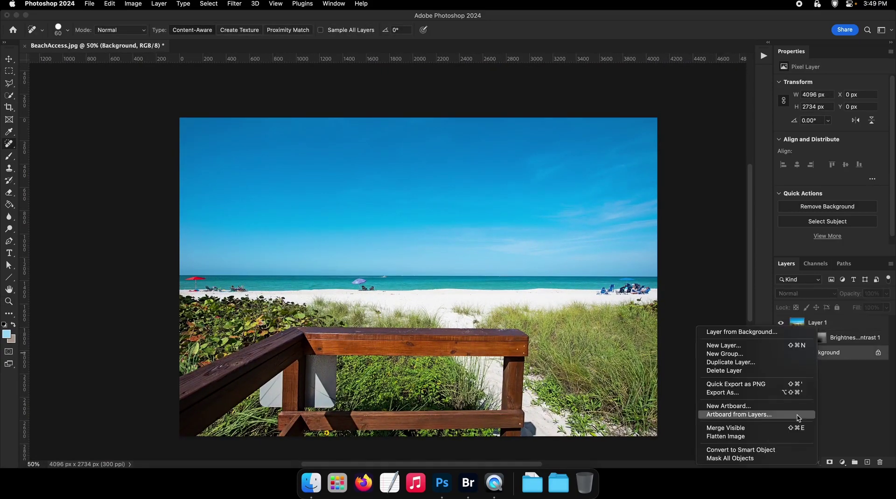
{"action": "left_click", "coordinate": [780, 436]}
{"action": "key", "text": "super+s"}
{"action": "key", "text": "super+w"}
Step: Switch to Bridge, advance to the photo of the bedroom with the striped sofa and open Bedroom2.jpg in Photoshop
{"action": "key", "text": "F2"}
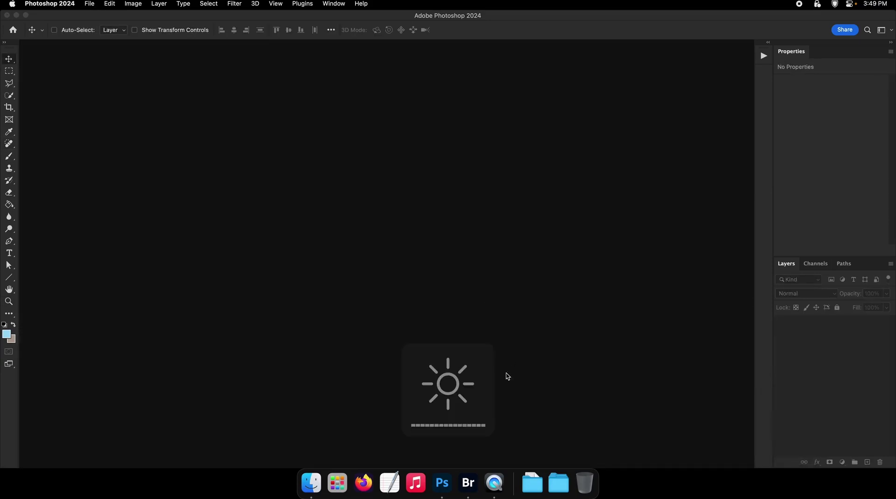
{"action": "left_click", "coordinate": [468, 480]}
{"action": "key", "text": "Right"}
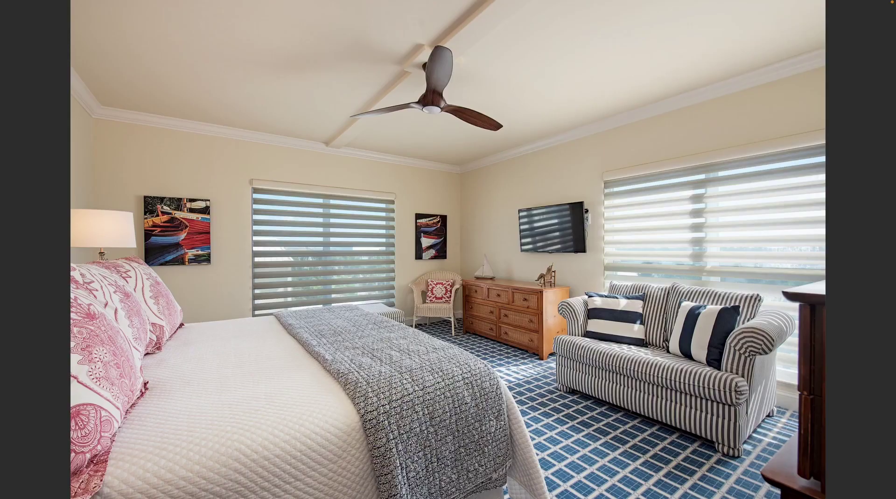
{"action": "key", "text": "Return"}
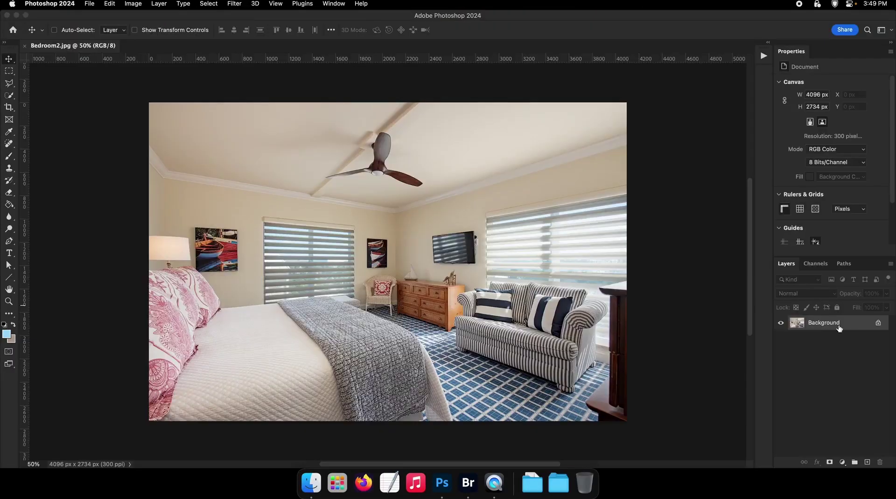
Step: Duplicate the Background layer of Bedroom2.jpg and open the copy in the Camera Raw filter
{"action": "right_click", "coordinate": [835, 322]}
{"action": "left_click", "coordinate": [802, 360]}
{"action": "left_click", "coordinate": [235, 4]}
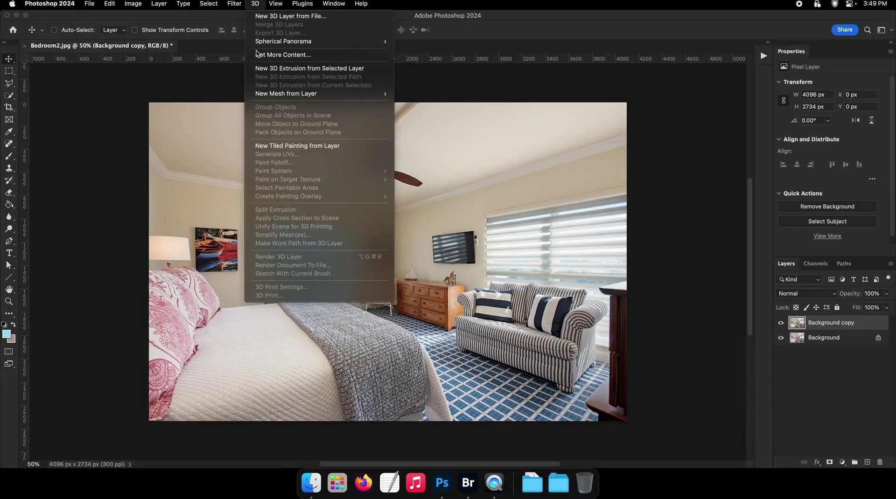
{"action": "left_click", "coordinate": [259, 74]}
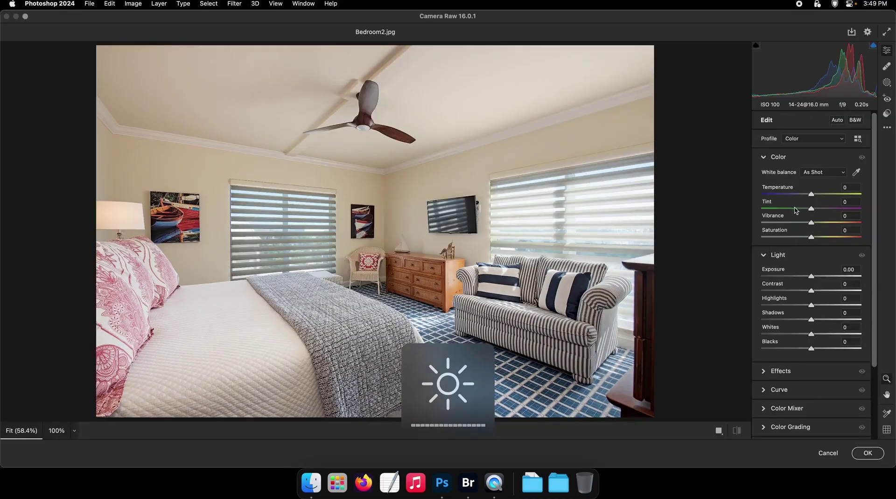
Step: Apply Camera Raw settings of Temperature -14, Vibrance -8, Saturation -4, Exposure +0.15, Highlights -53 and Shadows +64
{"action": "left_click_drag", "start_coordinate": [811, 194], "coordinate": [804, 194]}
{"action": "left_click", "coordinate": [842, 319]}
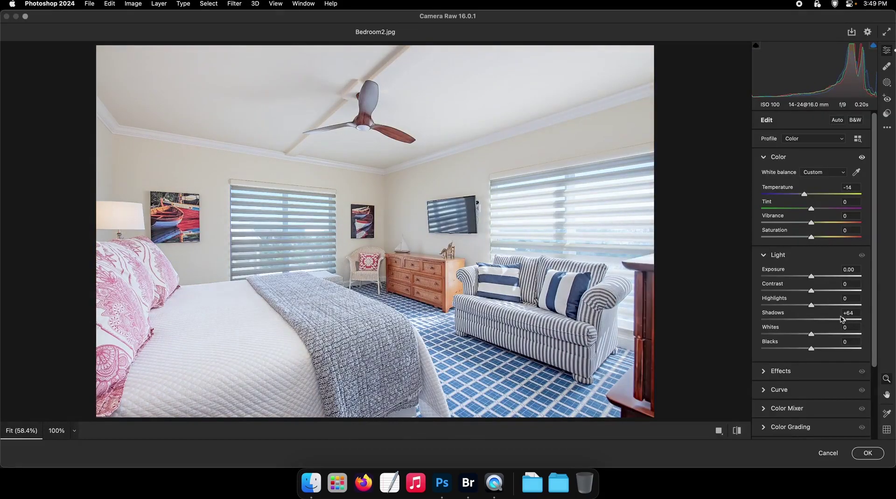
{"action": "left_click", "coordinate": [785, 305]}
{"action": "left_click", "coordinate": [813, 276]}
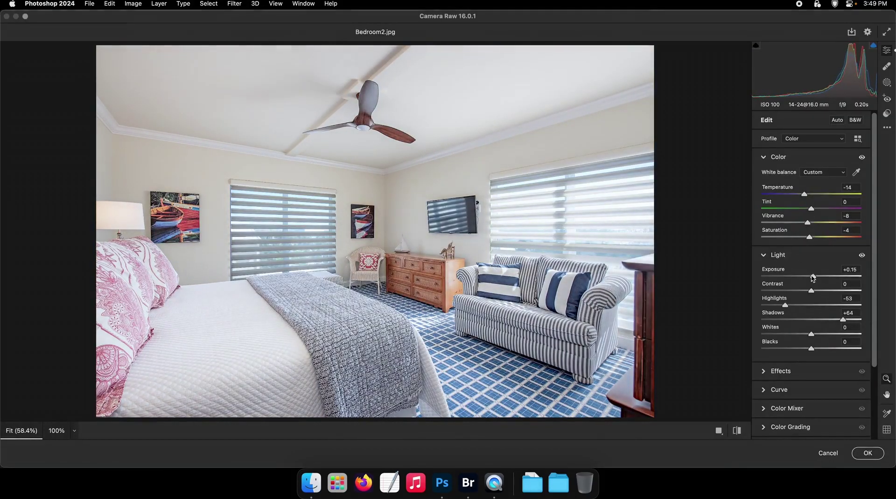
{"action": "left_click", "coordinate": [867, 453]}
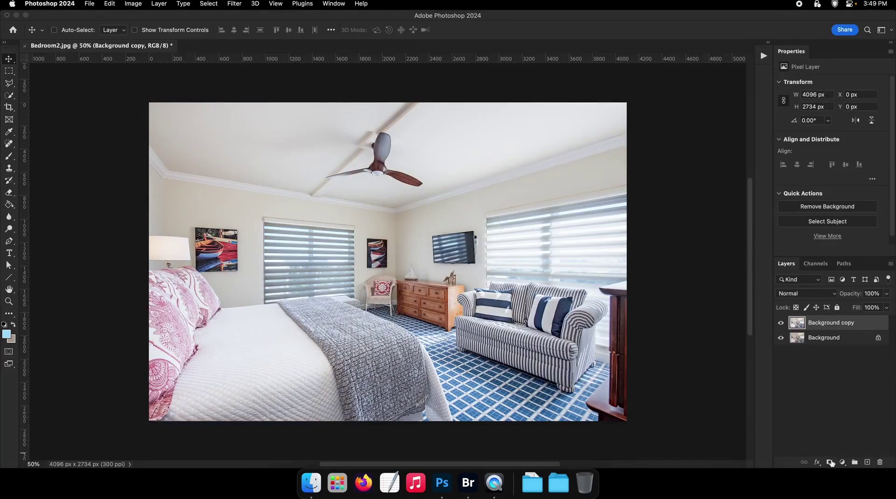
Step: Add a layer mask to the corrected bedroom copy and fill it with black
{"action": "left_click", "coordinate": [829, 462]}
{"action": "key", "text": "g"}
{"action": "key", "text": "x"}
{"action": "left_click", "coordinate": [471, 264]}
Step: Paint the mask with a large soft white brush over the bedroom's ceiling, walls and carpet to reveal the correction
{"action": "key", "text": "b"}
{"action": "key", "text": "x"}
{"action": "mouse_move", "coordinate": [196, 173]}
{"action": "left_mouse_down"}
{"action": "mouse_move", "coordinate": [148, 344]}
{"action": "mouse_move", "coordinate": [352, 294]}
{"action": "mouse_move", "coordinate": [448, 207]}
{"action": "left_mouse_up"}
{"action": "left_click_drag", "start_coordinate": [427, 313], "coordinate": [399, 314]}
{"action": "mouse_move", "coordinate": [520, 165]}
{"action": "left_mouse_down"}
{"action": "mouse_move", "coordinate": [630, 156]}
{"action": "mouse_move", "coordinate": [210, 200]}
{"action": "mouse_move", "coordinate": [466, 371]}
{"action": "left_mouse_up"}
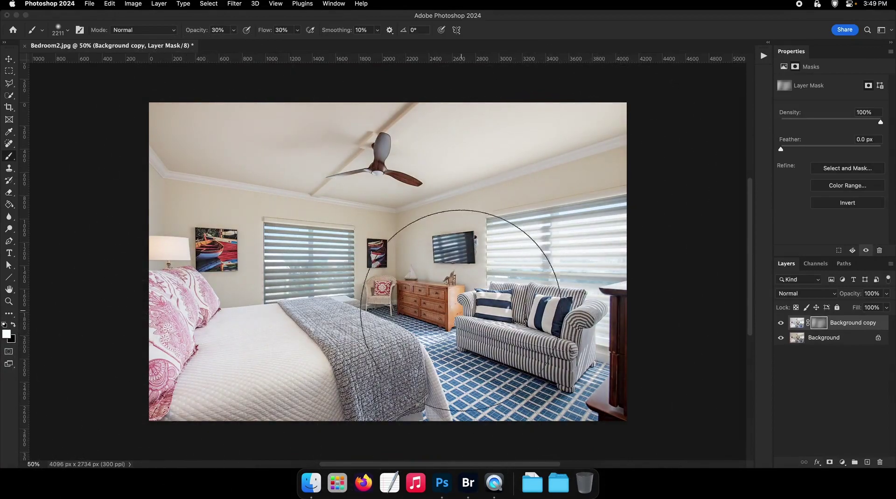
Step: Flatten the corrected bedroom image and review the finished photo full-screen in Bridge
{"action": "right_click", "coordinate": [831, 338]}
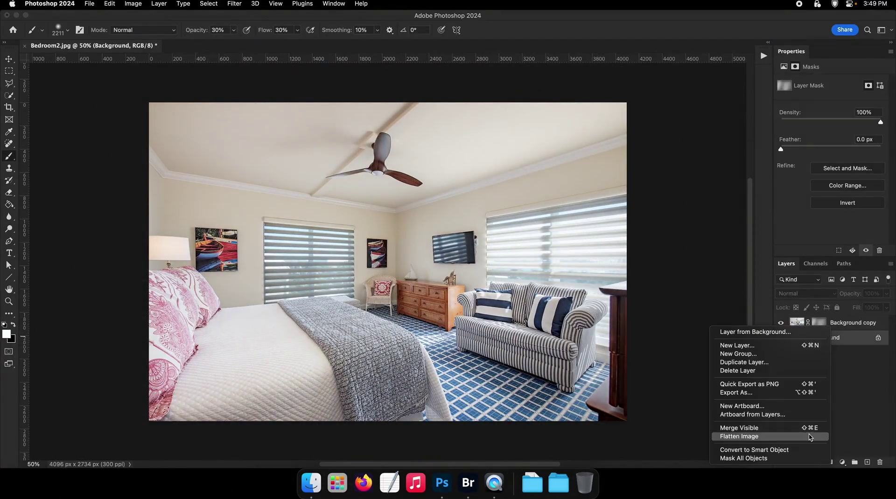
{"action": "left_click", "coordinate": [746, 436]}
{"action": "left_click", "coordinate": [468, 483]}
{"action": "key", "text": "space"}
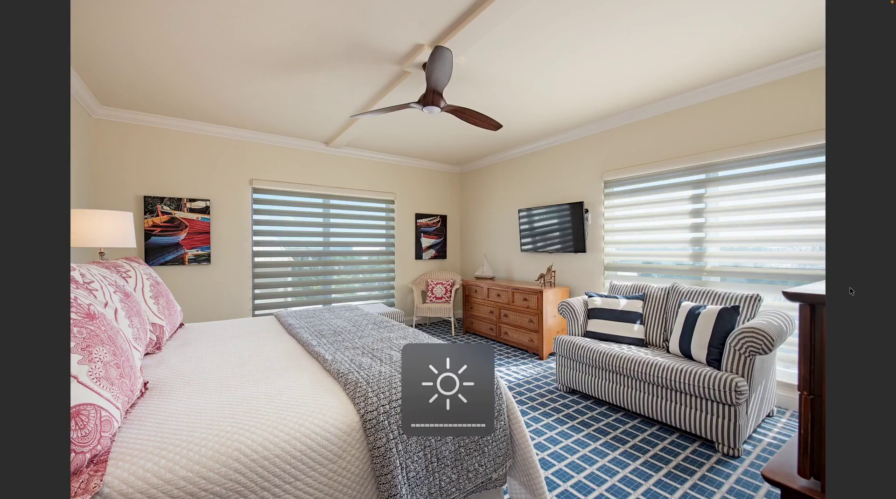
{"action": "key", "text": "space"}
{"action": "left_click", "coordinate": [442, 483]}
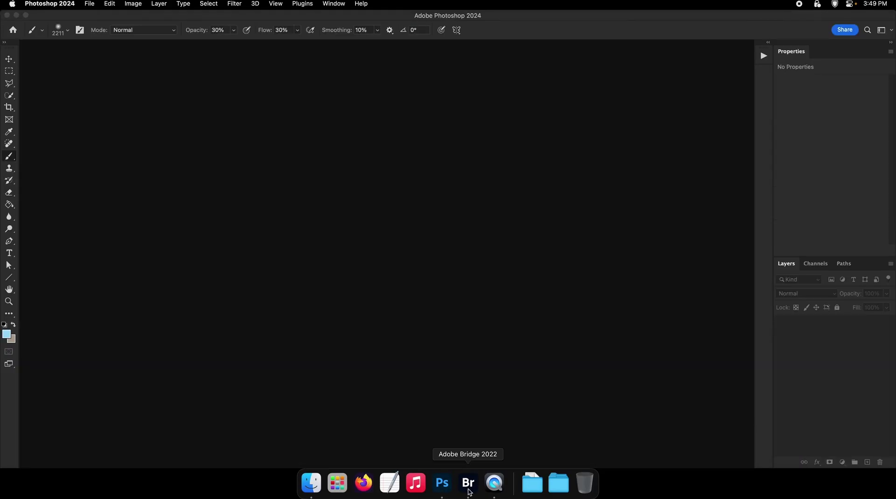
{"action": "left_click", "coordinate": [468, 483]}
{"action": "key", "text": "space"}
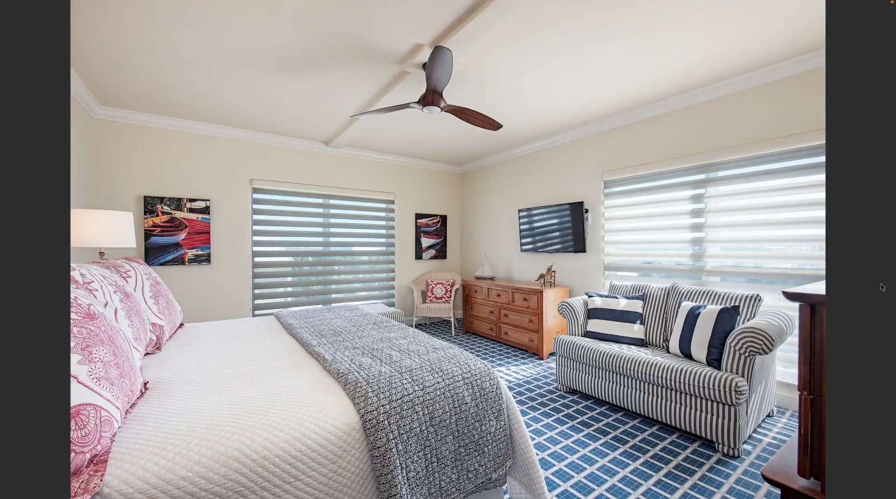
Step: Open Bedroom3Den.jpg in Photoshop and heal the carpet marks beside the blue sofa with the Spot Healing Brush
{"action": "key", "text": "Right"}
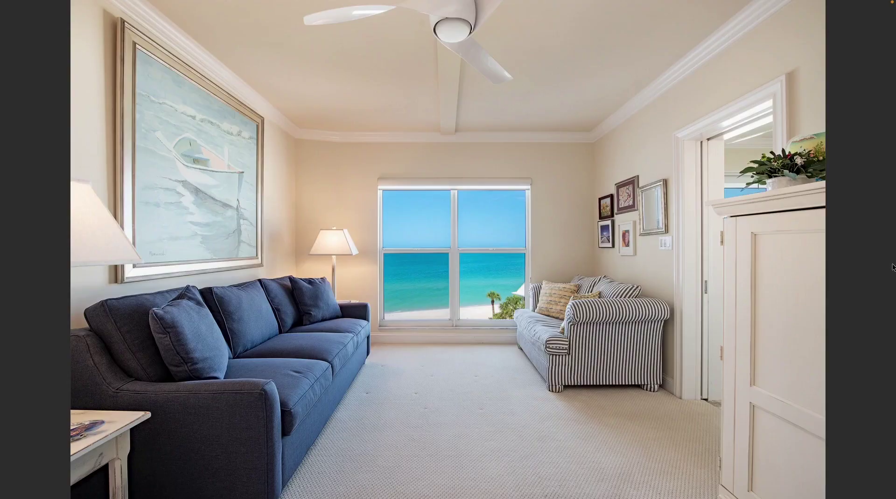
{"action": "key", "text": "Return"}
{"action": "left_click", "coordinate": [9, 144]}
{"action": "mouse_move", "coordinate": [343, 355]}
{"action": "left_mouse_down"}
{"action": "mouse_move", "coordinate": [404, 365]}
{"action": "mouse_move", "coordinate": [387, 350]}
{"action": "left_mouse_up"}
{"action": "mouse_move", "coordinate": [323, 338]}
{"action": "left_mouse_down"}
{"action": "mouse_move", "coordinate": [333, 338]}
{"action": "mouse_move", "coordinate": [298, 325]}
{"action": "left_mouse_up"}
{"action": "left_click", "coordinate": [297, 328]}
{"action": "left_click_drag", "start_coordinate": [340, 255], "coordinate": [334, 254]}
{"action": "left_click", "coordinate": [345, 243]}
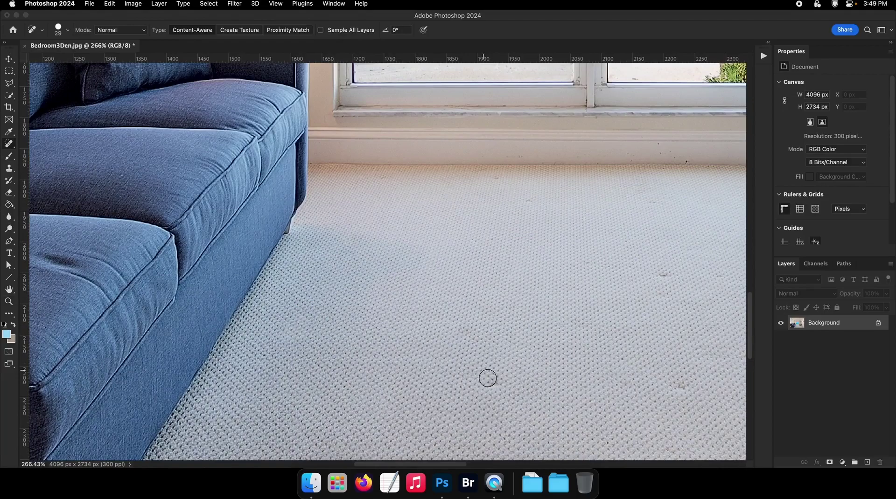
Step: Heal the remaining dents in the middle of the carpet between the blue sofa and the striped sofa
{"action": "scroll", "coordinate": [487, 378], "scroll_direction": "right", "scroll_amount": 5}
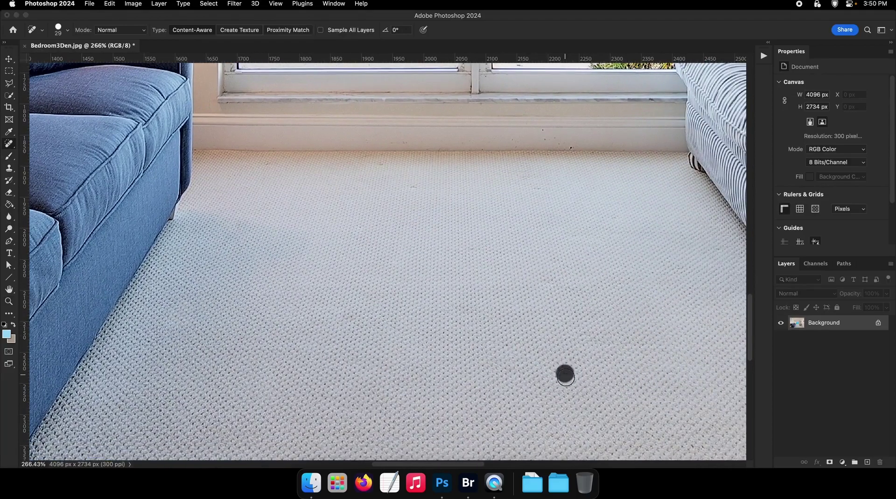
{"action": "left_click_drag", "start_coordinate": [621, 253], "coordinate": [622, 251]}
{"action": "left_click", "coordinate": [722, 248]}
{"action": "left_click_drag", "start_coordinate": [682, 235], "coordinate": [630, 181]}
{"action": "left_click_drag", "start_coordinate": [497, 259], "coordinate": [480, 260]}
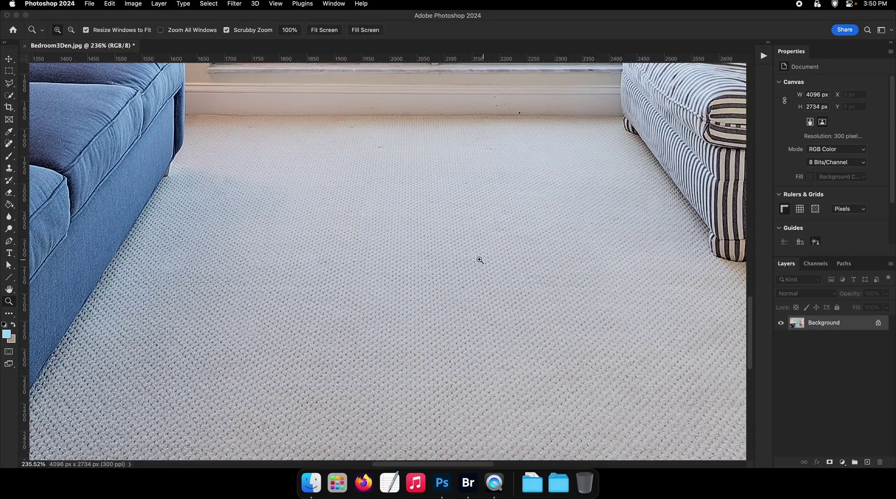
Step: Heal the small dark spots on the baseboard and nearby carpet below the window with a small Spot Healing Brush
{"action": "key", "text": "j"}
{"action": "left_click_drag", "start_coordinate": [507, 185], "coordinate": [510, 273]}
{"action": "left_click_drag", "start_coordinate": [522, 200], "coordinate": [514, 200]}
{"action": "mouse_move", "coordinate": [522, 200]}
{"action": "left_mouse_down"}
{"action": "mouse_move", "coordinate": [531, 200]}
{"action": "mouse_move", "coordinate": [499, 182]}
{"action": "left_mouse_up"}
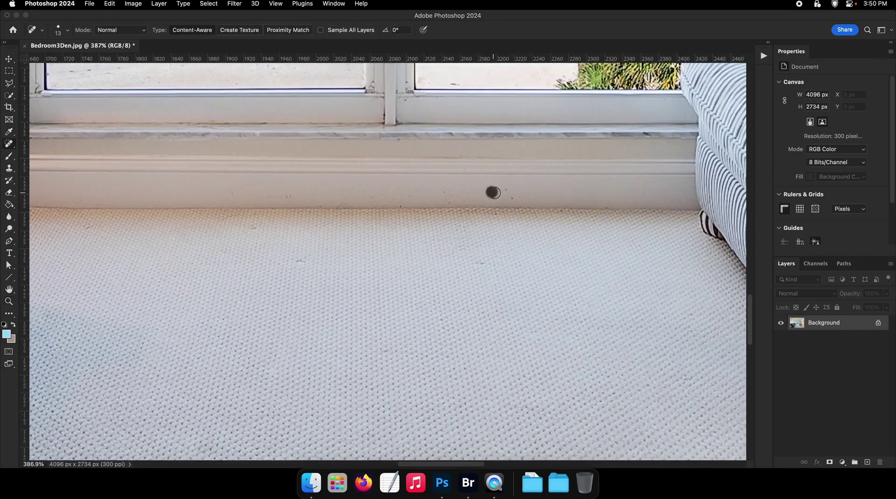
{"action": "key", "text": "z"}
{"action": "mouse_move", "coordinate": [604, 207]}
{"action": "left_mouse_down"}
{"action": "mouse_move", "coordinate": [554, 258]}
{"action": "mouse_move", "coordinate": [510, 214]}
{"action": "mouse_move", "coordinate": [490, 245]}
{"action": "mouse_move", "coordinate": [488, 284]}
{"action": "left_mouse_up"}
Step: Close the retouched den photo and review it full-screen in Bridge
{"action": "key", "text": "super+w"}
{"action": "key", "text": "F2"}
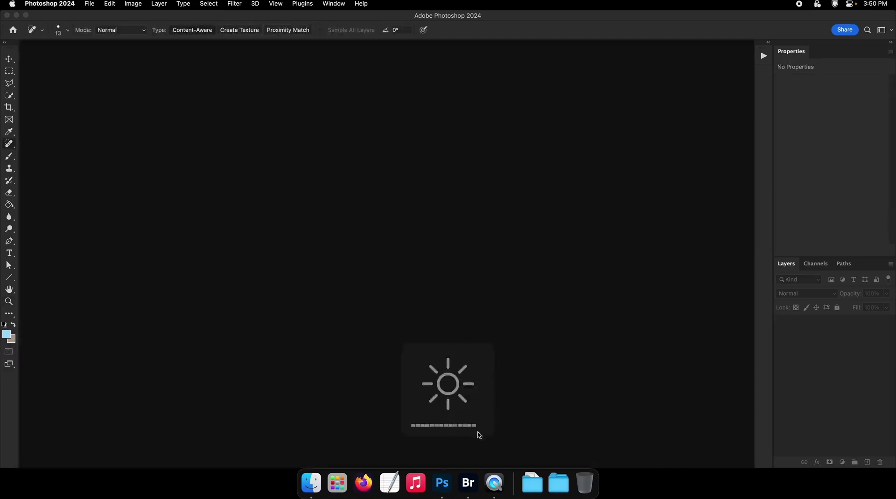
{"action": "left_click", "coordinate": [468, 483]}
{"action": "key", "text": "space"}
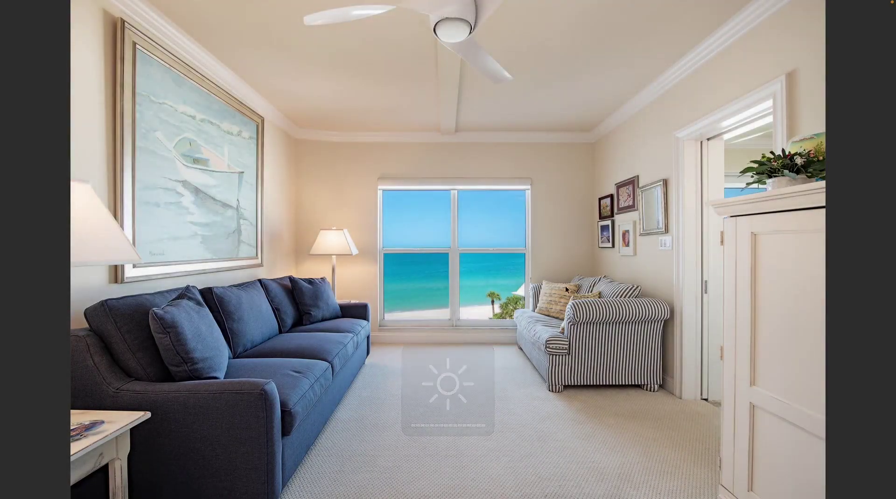
Step: Reopen Bedroom3Den.jpg in Photoshop, duplicate its Background layer and open the copy in the Camera Raw filter
{"action": "key", "text": "Return"}
{"action": "right_click", "coordinate": [828, 330]}
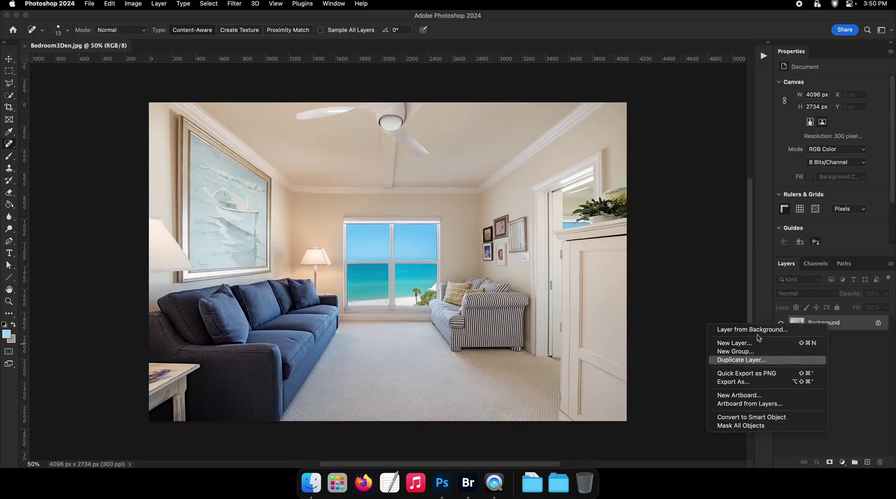
{"action": "left_click", "coordinate": [734, 360]}
{"action": "left_click", "coordinate": [234, 4]}
{"action": "left_click", "coordinate": [259, 73]}
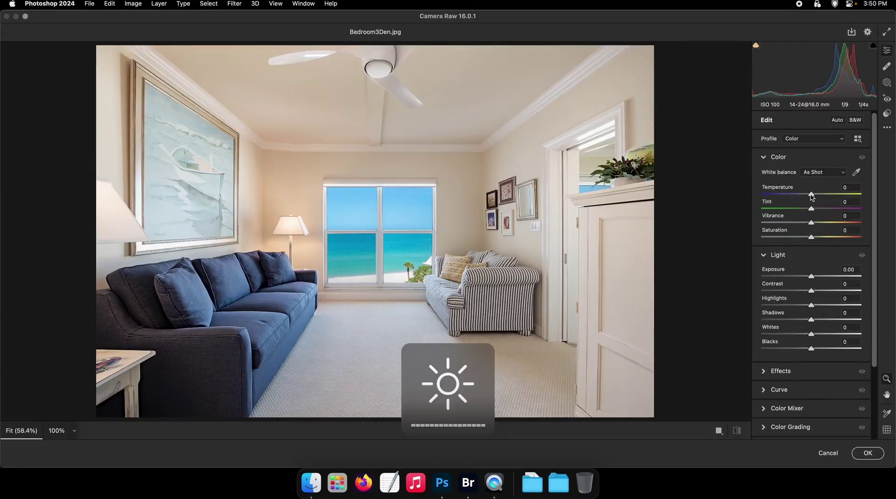
Step: Apply Camera Raw settings of Temperature -8, Vibrance -8, Saturation -6, Contrast +29, Highlights -54 and Shadows +46
{"action": "left_click_drag", "start_coordinate": [811, 195], "coordinate": [807, 195]}
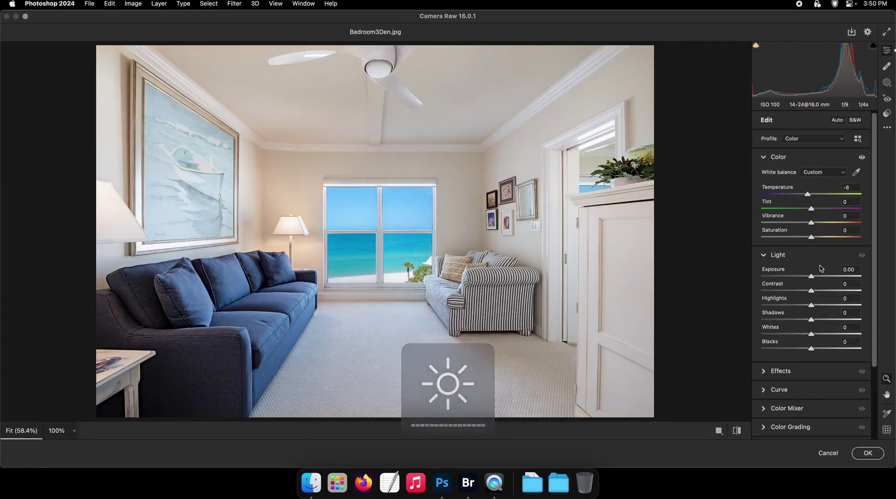
{"action": "left_click", "coordinate": [834, 320]}
{"action": "left_click_drag", "start_coordinate": [811, 305], "coordinate": [784, 305]}
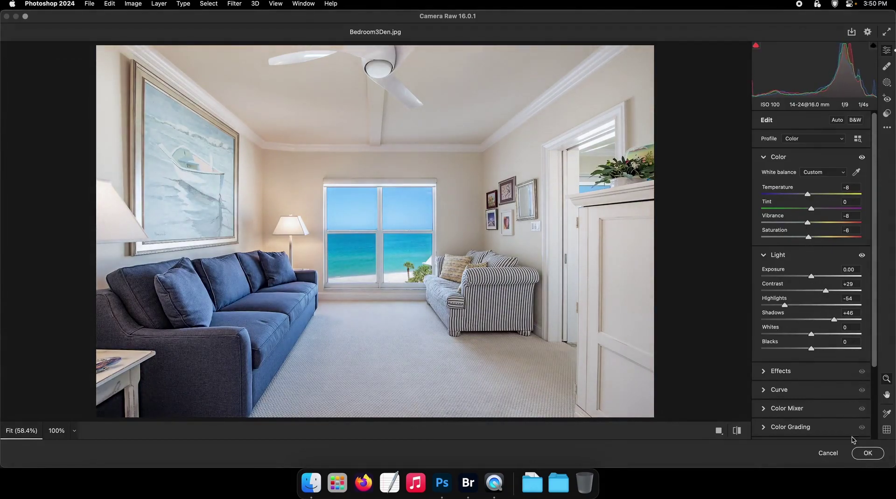
{"action": "left_click", "coordinate": [862, 456]}
Step: Add a layer mask to the corrected den copy and fill it with black
{"action": "left_click", "coordinate": [830, 462]}
{"action": "key", "text": "g"}
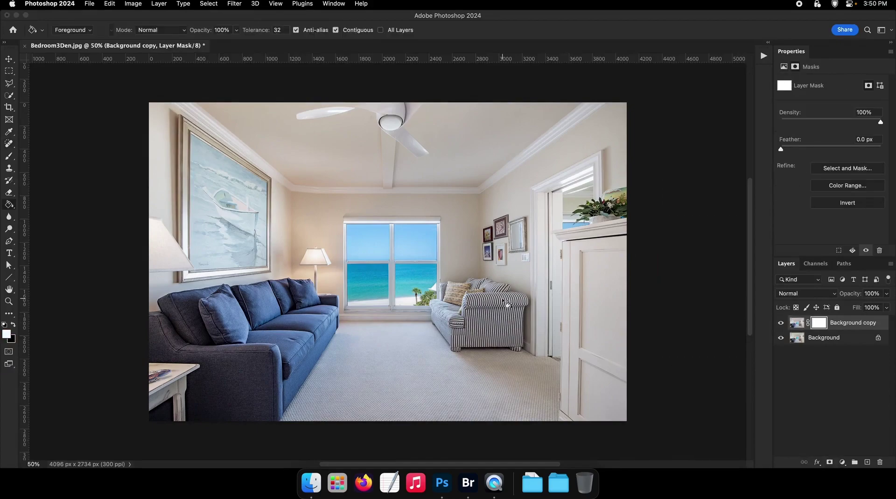
{"action": "key", "text": "x"}
{"action": "left_click", "coordinate": [506, 304]}
Step: Paint the mask with a large soft white brush over the den's walls, carpet and cabinet to reveal the correction
{"action": "key", "text": "b"}
{"action": "key", "text": "x"}
{"action": "mouse_move", "coordinate": [323, 290]}
{"action": "left_mouse_down"}
{"action": "mouse_move", "coordinate": [348, 290]}
{"action": "mouse_move", "coordinate": [317, 291]}
{"action": "left_mouse_up"}
{"action": "mouse_move", "coordinate": [310, 284]}
{"action": "left_mouse_down"}
{"action": "mouse_move", "coordinate": [301, 266]}
{"action": "mouse_move", "coordinate": [319, 158]}
{"action": "mouse_move", "coordinate": [200, 357]}
{"action": "mouse_move", "coordinate": [260, 200]}
{"action": "mouse_move", "coordinate": [390, 110]}
{"action": "mouse_move", "coordinate": [486, 300]}
{"action": "mouse_move", "coordinate": [563, 389]}
{"action": "left_mouse_up"}
{"action": "mouse_move", "coordinate": [576, 184]}
{"action": "left_mouse_down"}
{"action": "mouse_move", "coordinate": [601, 334]}
{"action": "mouse_move", "coordinate": [602, 443]}
{"action": "left_mouse_up"}
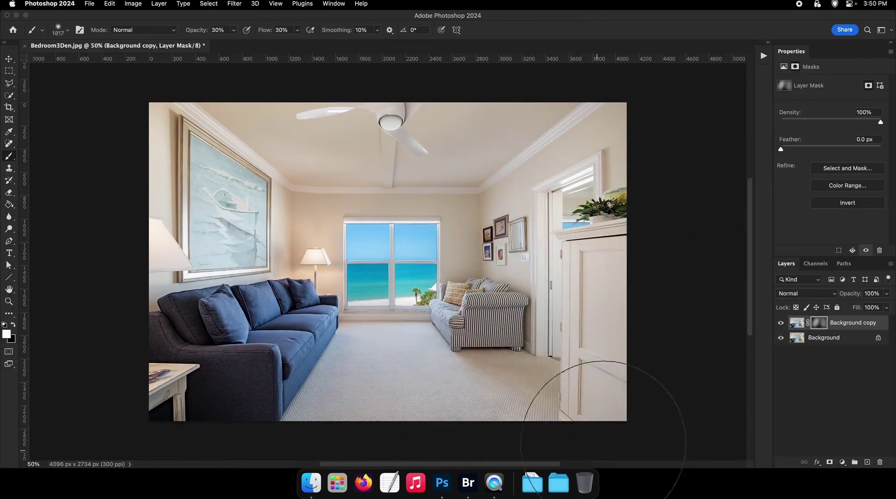
{"action": "mouse_move", "coordinate": [355, 196]}
{"action": "left_mouse_down"}
{"action": "mouse_move", "coordinate": [303, 245]}
{"action": "mouse_move", "coordinate": [243, 86]}
{"action": "mouse_move", "coordinate": [201, 322]}
{"action": "left_mouse_up"}
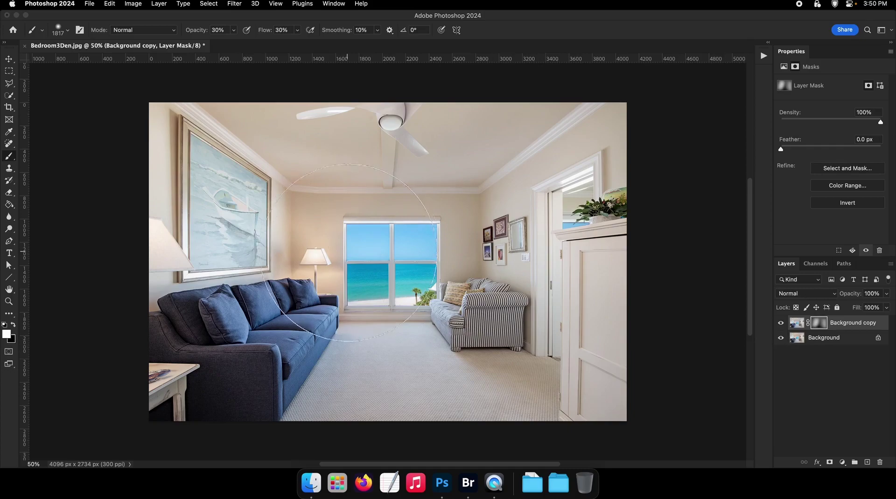
Step: Merge the visible layers of the den photo, save it and close it
{"action": "key", "text": "v"}
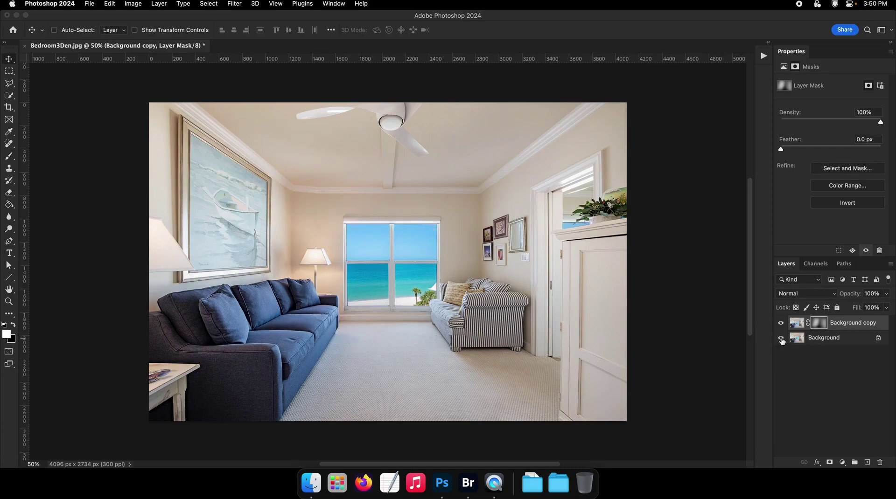
{"action": "right_click", "coordinate": [832, 341]}
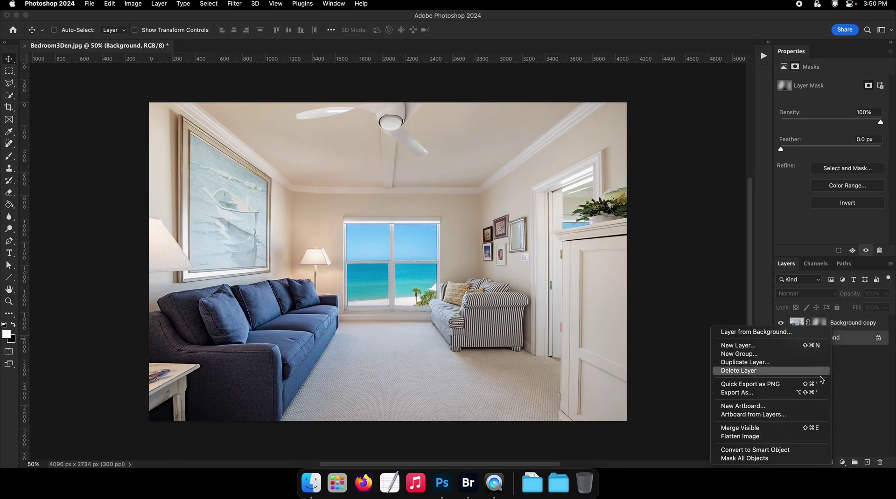
{"action": "left_click", "coordinate": [778, 430]}
{"action": "key", "text": "super+s"}
{"action": "key", "text": "super+w"}
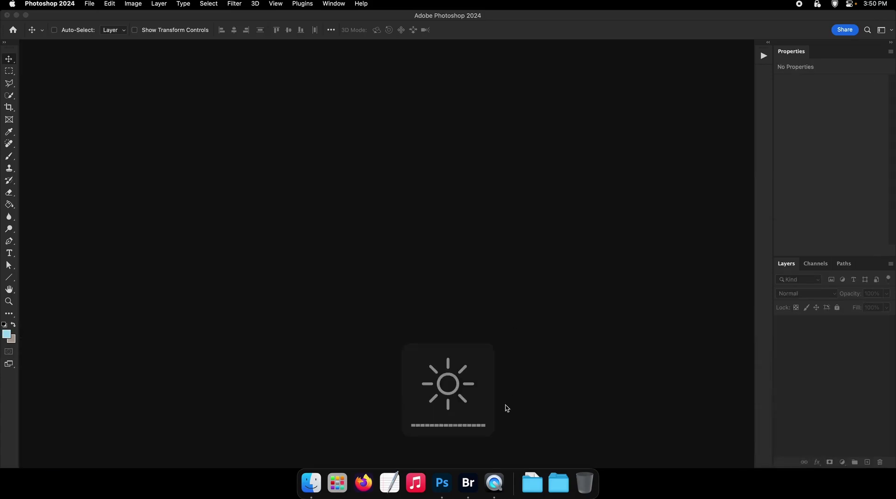
Step: Review the saved den photo in Bridge and open DiningLiving.jpg in Photoshop
{"action": "left_click", "coordinate": [467, 481]}
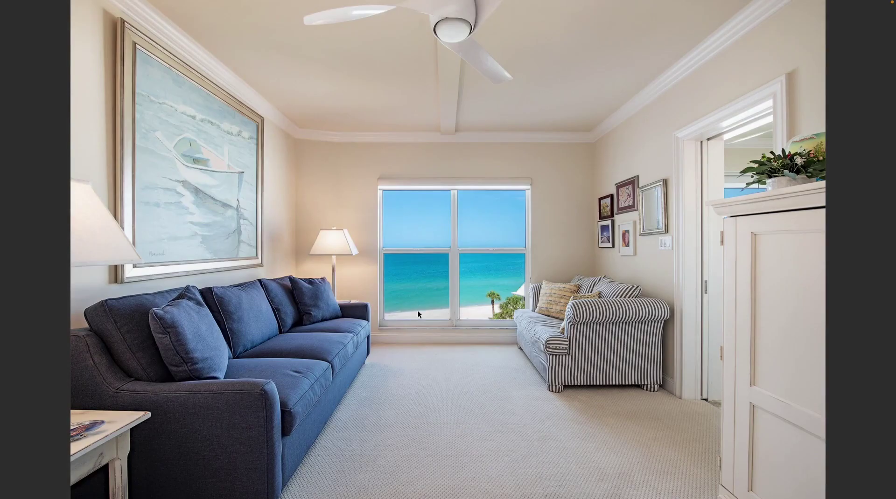
{"action": "key", "text": "Right"}
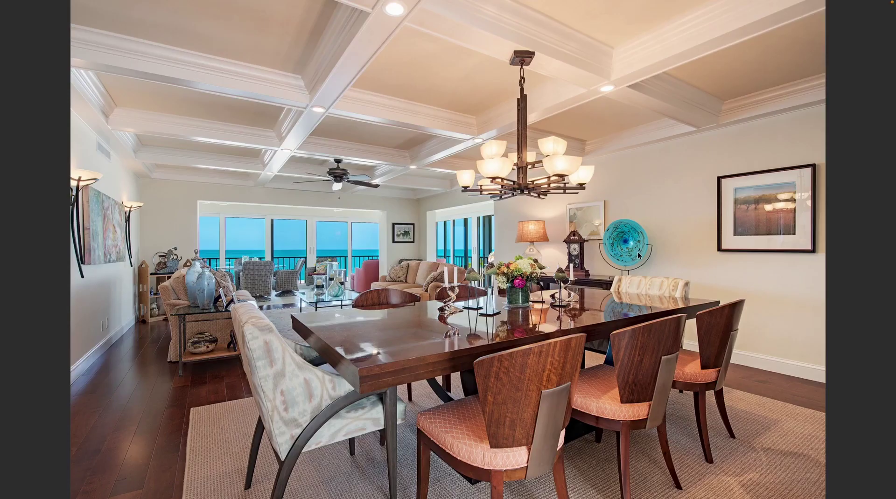
{"action": "key", "text": "super+o"}
Step: Duplicate the Background layer of DiningLiving.jpg and open the copy in the Camera Raw filter
{"action": "right_click", "coordinate": [829, 325]}
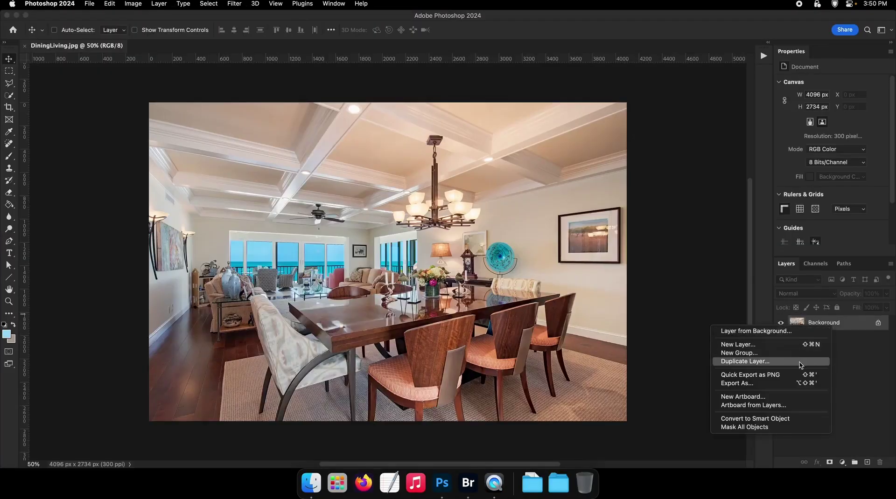
{"action": "left_click", "coordinate": [747, 359]}
{"action": "key", "text": "Return"}
{"action": "left_click", "coordinate": [234, 4]}
{"action": "left_click", "coordinate": [252, 73]}
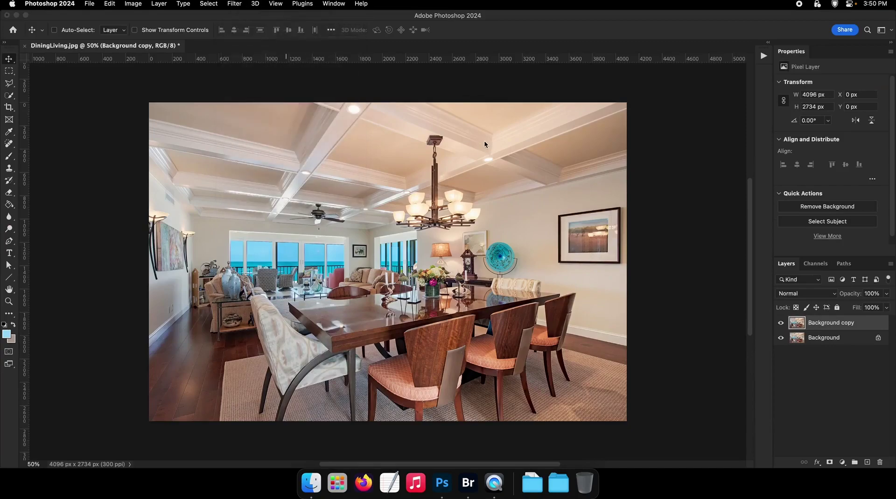
Step: Apply Camera Raw settings: Temperature -23, Tint -4, Vibrance -7, Saturation -7, Exposure -0.20, Contrast +62, Highlights -46, Shadows +58
{"action": "left_click_drag", "start_coordinate": [811, 194], "coordinate": [801, 194]}
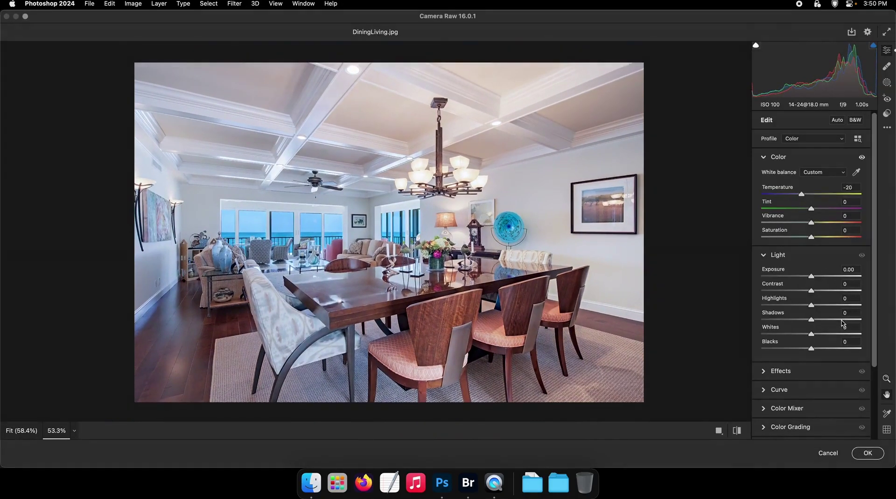
{"action": "left_click_drag", "start_coordinate": [843, 323], "coordinate": [829, 293]}
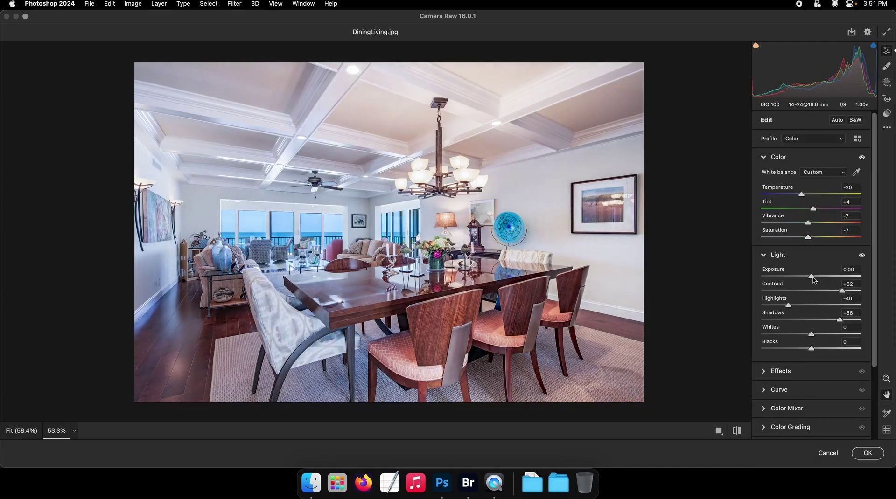
{"action": "left_click_drag", "start_coordinate": [812, 277], "coordinate": [810, 277]}
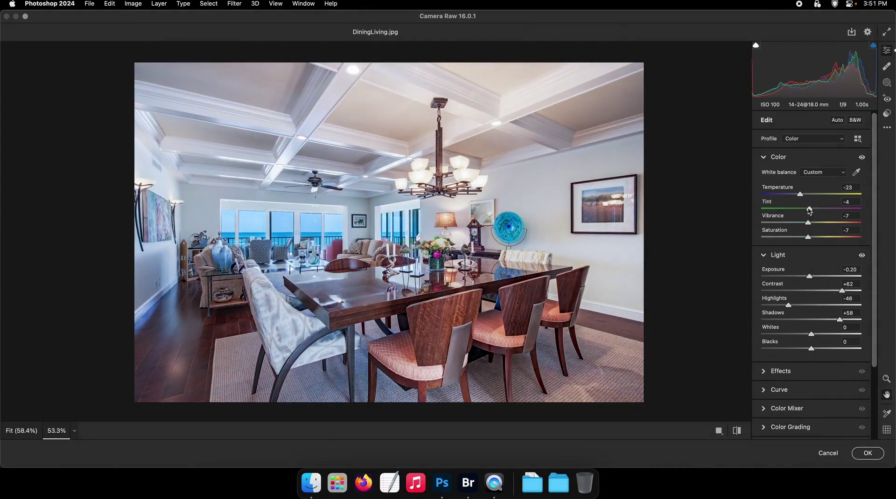
{"action": "left_click", "coordinate": [863, 454]}
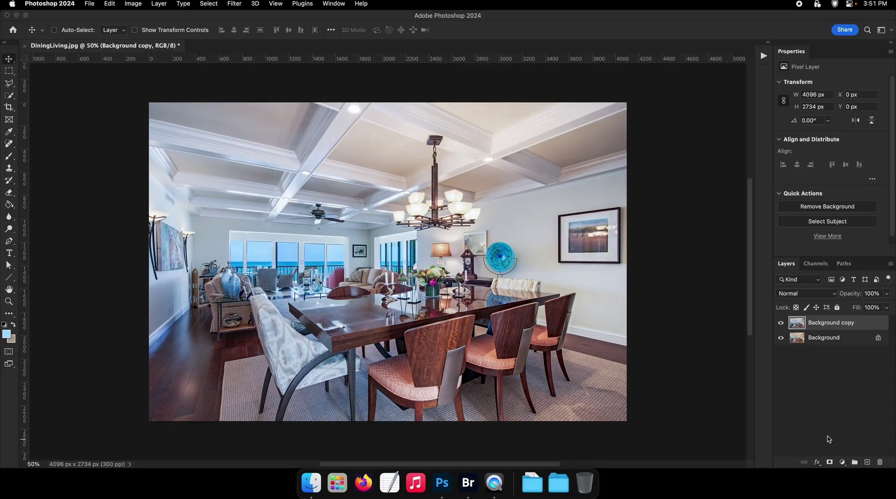
Step: Add a layer mask to the corrected dining room copy and fill it with black
{"action": "left_click", "coordinate": [829, 462]}
{"action": "key", "text": "g"}
{"action": "key", "text": "x"}
{"action": "left_click", "coordinate": [539, 293]}
{"action": "key", "text": "b"}
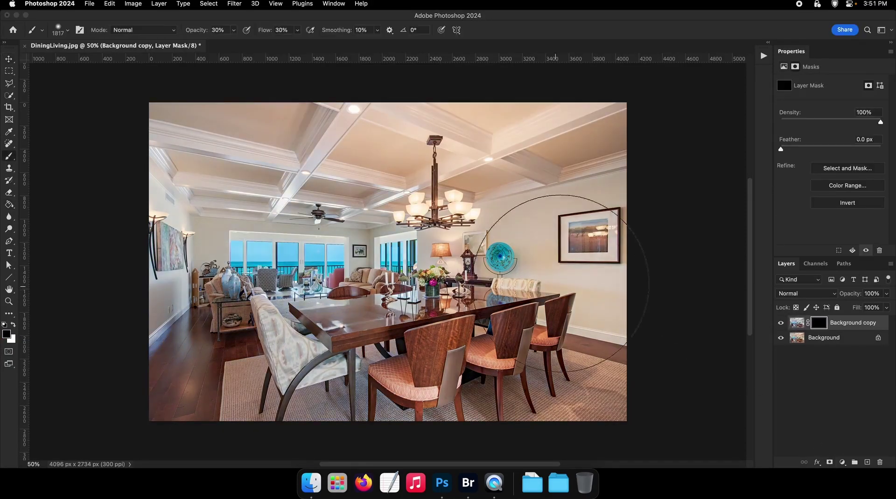
Step: Turn the dining room layer mask back to white so the whole correction shows
{"action": "key", "text": "F2"}
{"action": "key", "text": "ctrl+i"}
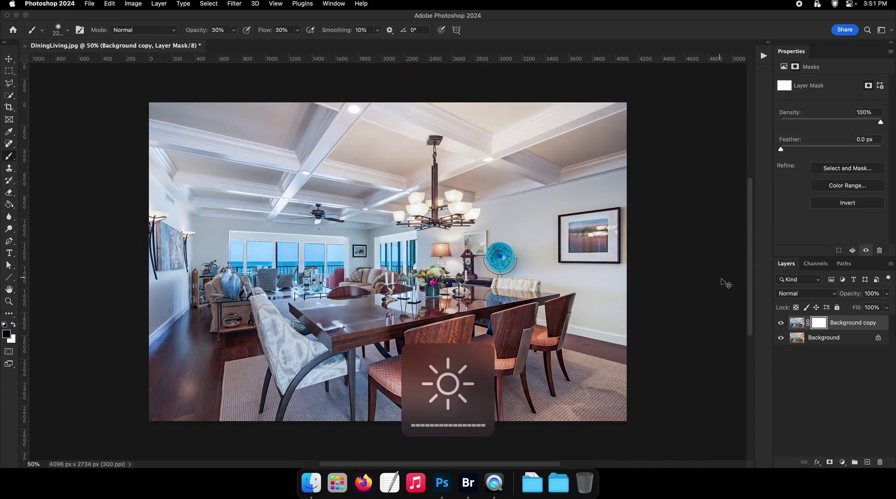
{"action": "key", "text": "v"}
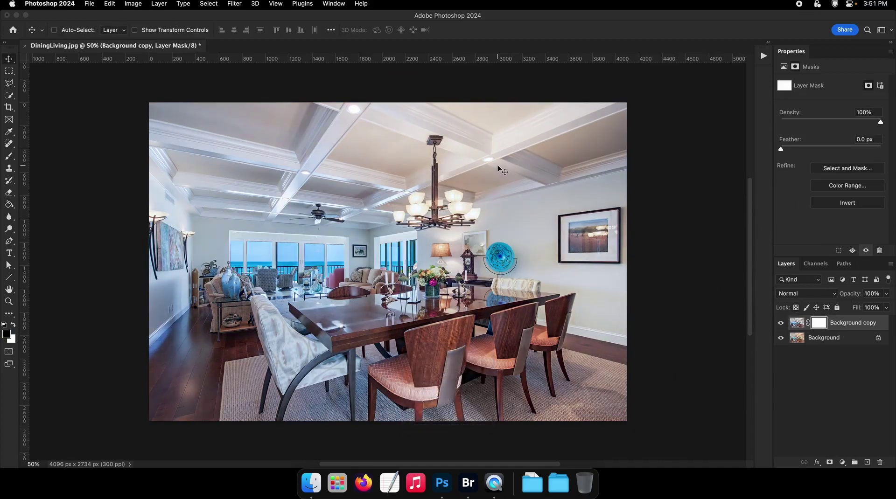
Step: Toggle the visibility of the Background copy to compare the dining room with and without the correction
{"action": "left_click", "coordinate": [778, 326]}
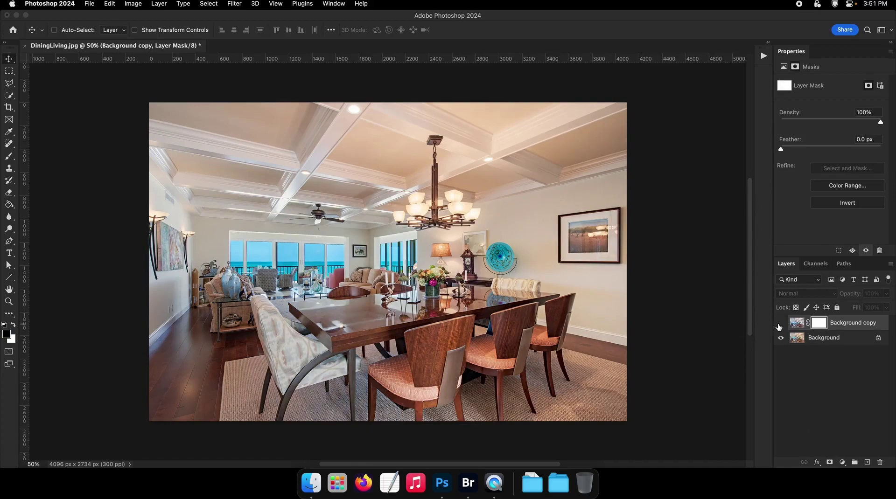
{"action": "left_click", "coordinate": [779, 324]}
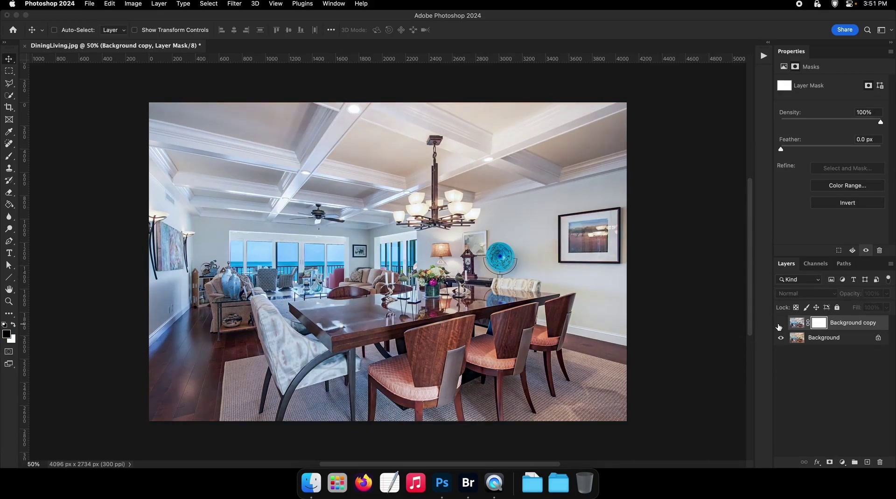
{"action": "left_click", "coordinate": [779, 324]}
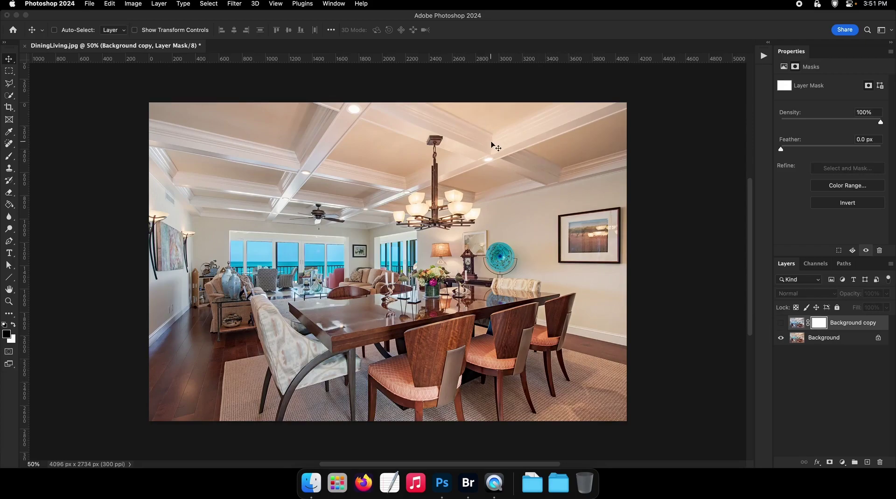
Step: Show the Background copy again and fill its layer mask with black to hide the correction
{"action": "left_click", "coordinate": [780, 325]}
{"action": "key", "text": "b"}
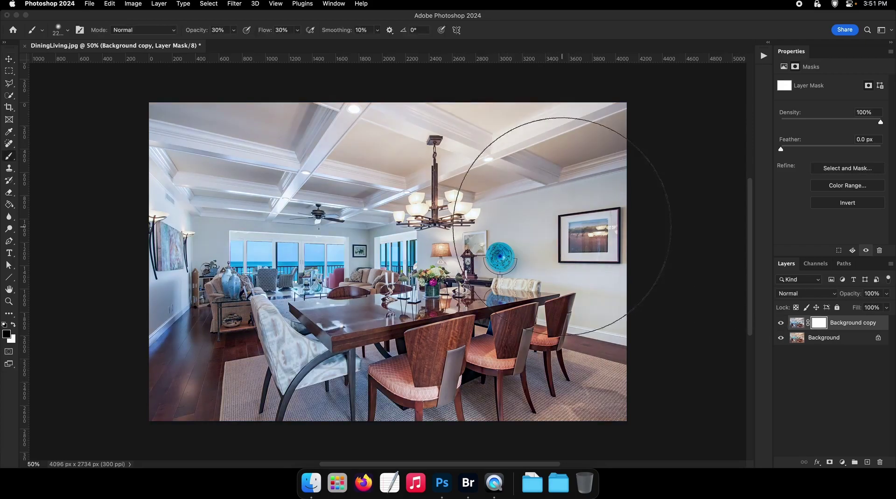
{"action": "key", "text": "g"}
{"action": "left_click", "coordinate": [549, 237]}
Step: Paint white on the Background copy's mask with a large soft brush at 30% opacity to partly restore the correction across the room
{"action": "key", "text": "b"}
{"action": "key", "text": "x"}
{"action": "key", "text": "bracketleft"}
{"action": "mouse_move", "coordinate": [553, 198]}
{"action": "left_mouse_down"}
{"action": "mouse_move", "coordinate": [596, 161]}
{"action": "mouse_move", "coordinate": [581, 153]}
{"action": "mouse_move", "coordinate": [567, 196]}
{"action": "left_mouse_up"}
{"action": "left_click_drag", "start_coordinate": [551, 417], "coordinate": [495, 301]}
{"action": "key", "text": "bracketright"}
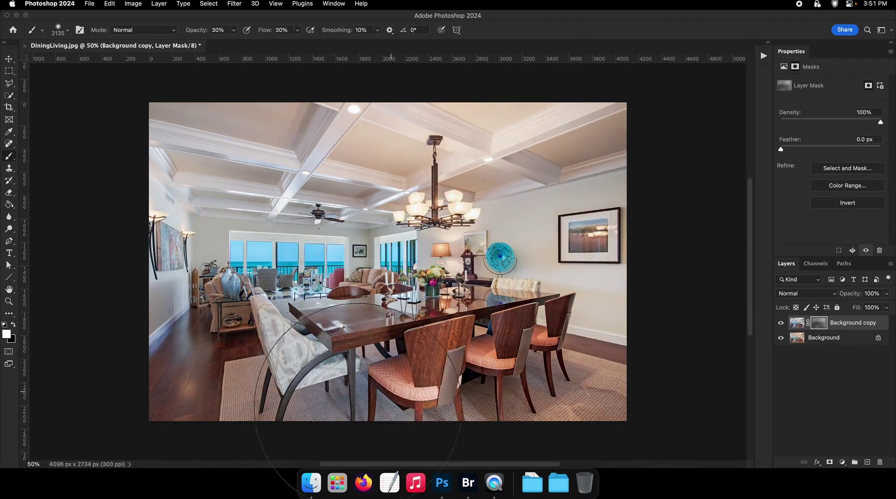
Step: Flatten the dining room image into a single Background layer and save it
{"action": "key", "text": "v"}
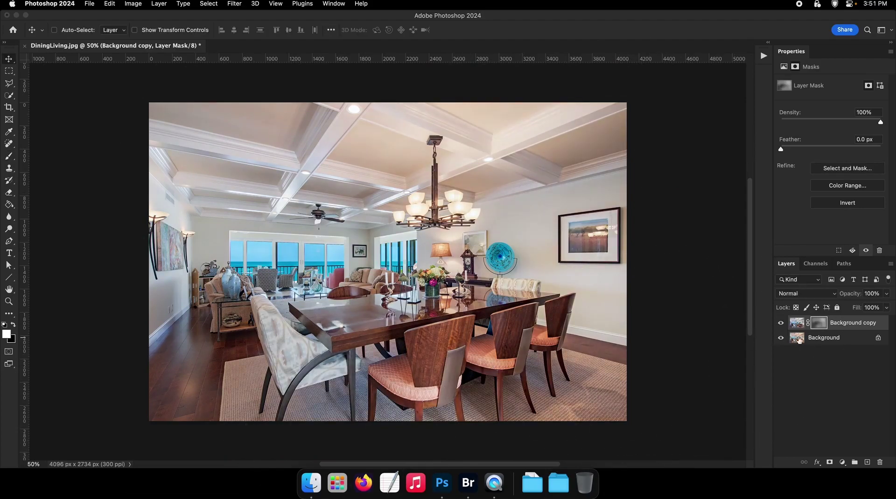
{"action": "right_click", "coordinate": [799, 339]}
{"action": "key", "text": "super+s"}
{"action": "key", "text": "F2"}
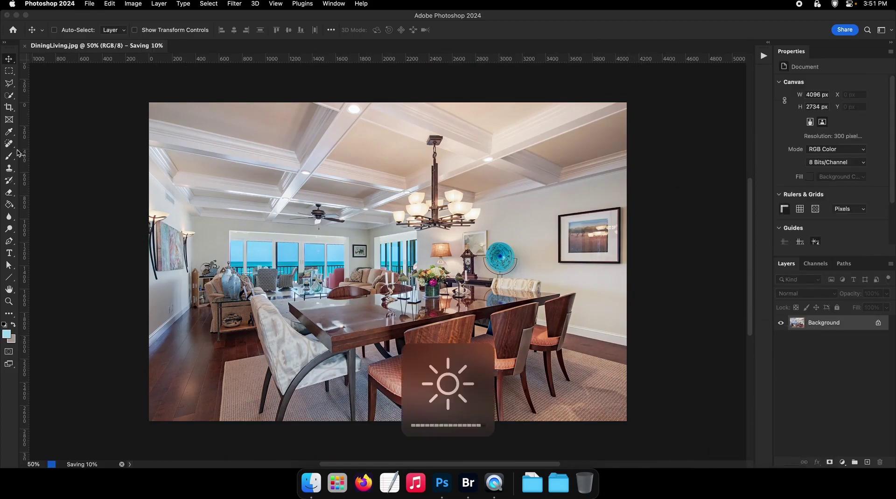
Step: Remove the electrical outlet above the wall's baseboard with the Spot Healing Brush and save the photo
{"action": "left_click", "coordinate": [9, 143]}
{"action": "left_click_drag", "start_coordinate": [184, 295], "coordinate": [322, 309]}
{"action": "mouse_move", "coordinate": [290, 312]}
{"action": "left_mouse_down"}
{"action": "mouse_move", "coordinate": [303, 311]}
{"action": "mouse_move", "coordinate": [316, 267]}
{"action": "mouse_move", "coordinate": [334, 270]}
{"action": "left_mouse_up"}
{"action": "left_click_drag", "start_coordinate": [334, 270], "coordinate": [340, 270]}
{"action": "left_click_drag", "start_coordinate": [341, 271], "coordinate": [336, 322]}
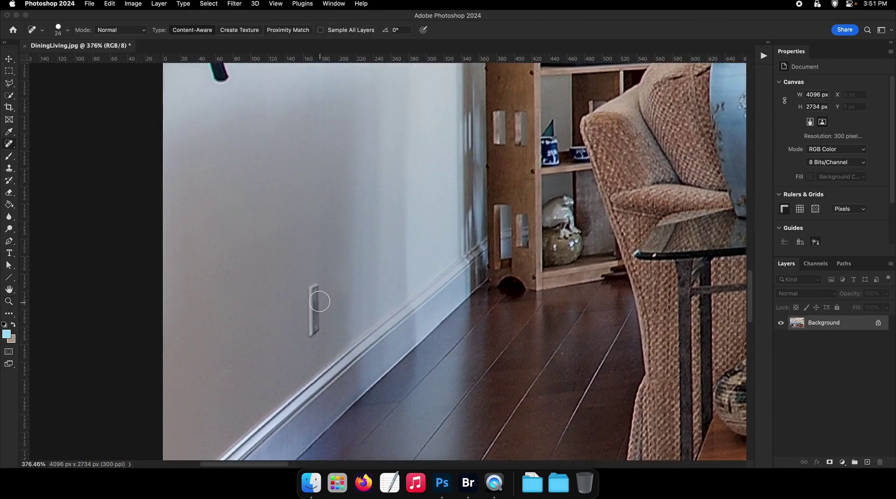
{"action": "left_click_drag", "start_coordinate": [315, 280], "coordinate": [314, 343]}
{"action": "scroll", "coordinate": [317, 319], "scroll_direction": "down", "scroll_amount": 2}
{"action": "scroll", "coordinate": [316, 318], "scroll_direction": "down", "scroll_amount": 5}
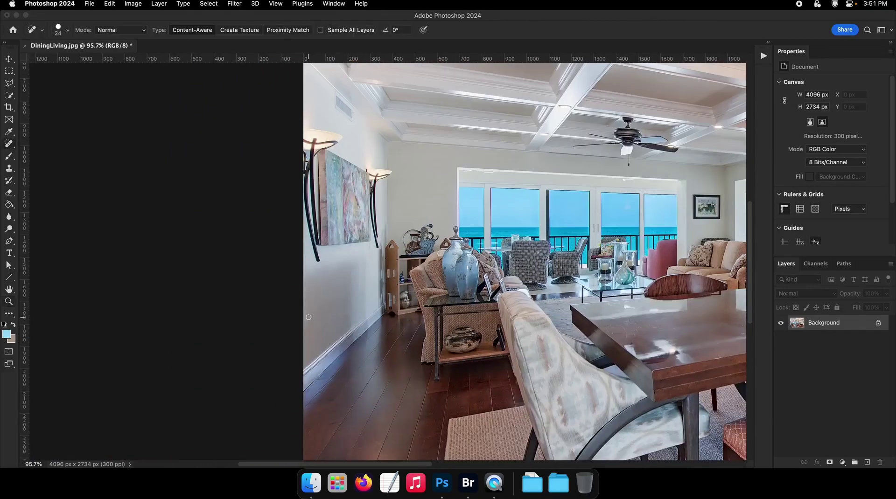
{"action": "key", "text": "ctrl+s"}
Step: Spot-heal the blemish in the sky seen through the living room windows, save the photo and close it
{"action": "scroll", "coordinate": [328, 296], "scroll_direction": "right", "scroll_amount": 5}
{"action": "scroll", "coordinate": [435, 200], "scroll_direction": "up", "scroll_amount": 5}
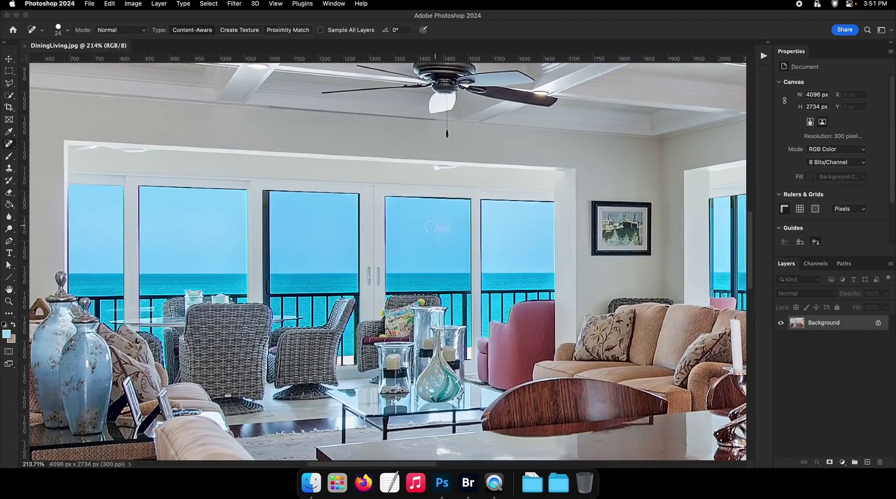
{"action": "mouse_move", "coordinate": [442, 223]}
{"action": "left_mouse_down"}
{"action": "mouse_move", "coordinate": [460, 237]}
{"action": "mouse_move", "coordinate": [405, 248]}
{"action": "left_mouse_up"}
{"action": "key", "text": "z"}
{"action": "key", "text": "super+s"}
{"action": "scroll", "coordinate": [443, 245], "scroll_direction": "right", "scroll_amount": 5}
{"action": "key", "text": "super+w"}
{"action": "key", "text": "XF86MonBrightnessUp"}
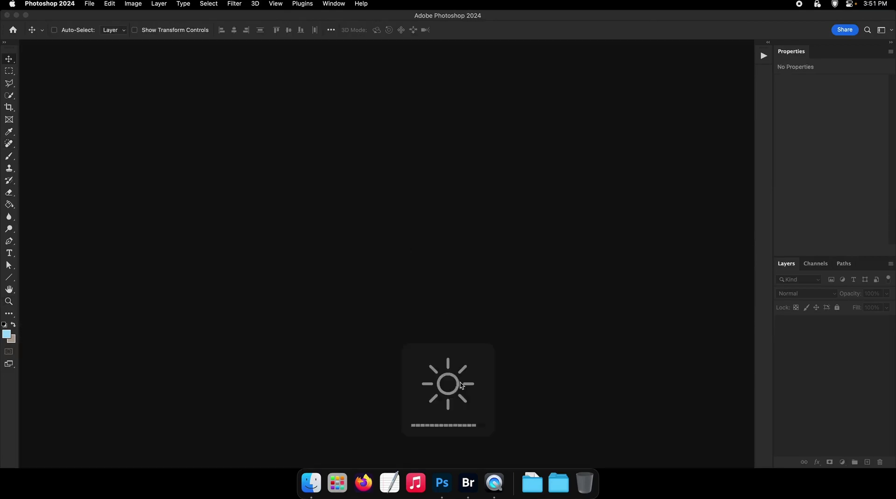
Step: Switch to Bridge, review the dining room photo full screen and reopen it in Photoshop
{"action": "left_click", "coordinate": [469, 488]}
{"action": "key", "text": "space"}
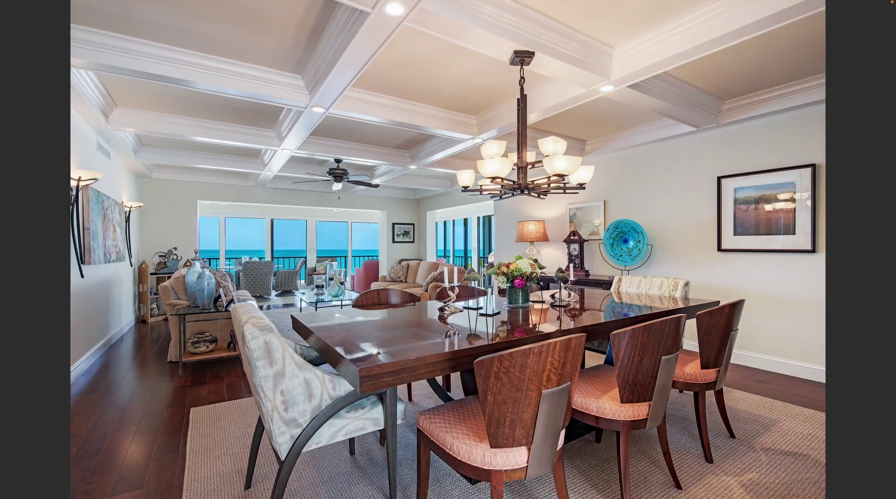
{"action": "key", "text": "Return"}
{"action": "key", "text": "XF86MonBrightnessUp"}
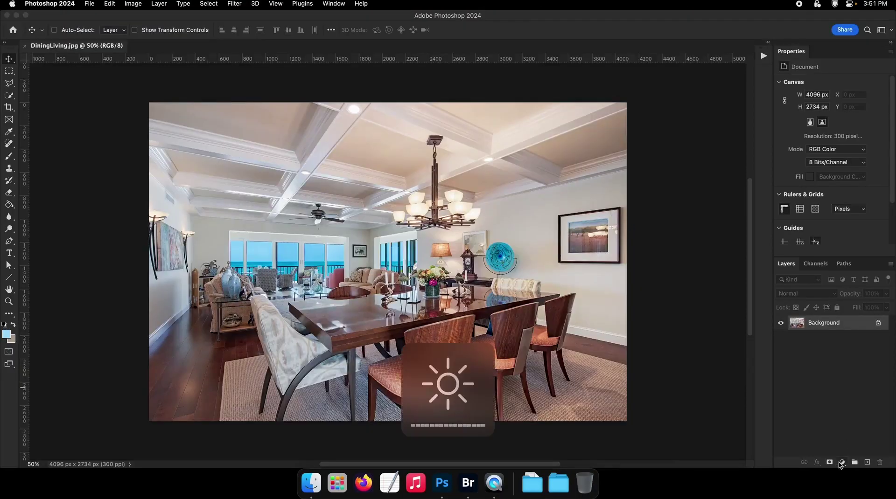
Step: Add a Hue/Saturation adjustment layer with Saturation +47 and fill its mask with black
{"action": "left_click", "coordinate": [840, 463]}
{"action": "left_click", "coordinate": [849, 414]}
{"action": "left_click", "coordinate": [855, 138]}
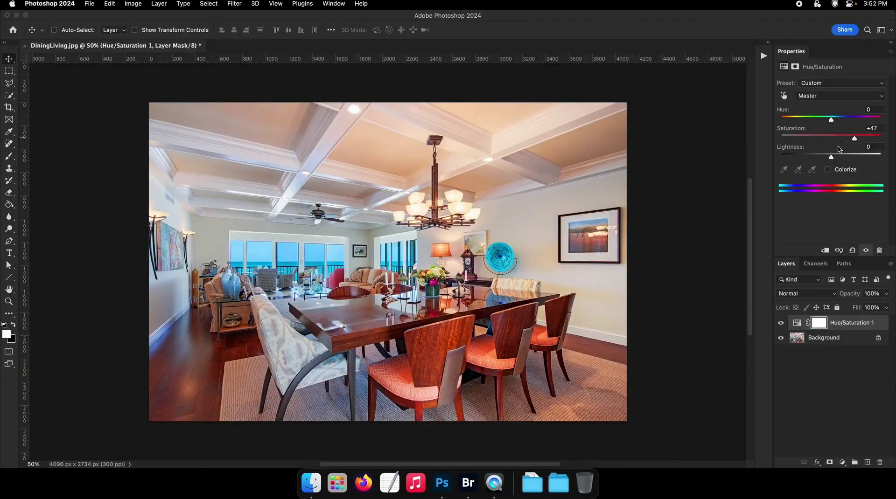
{"action": "key", "text": "g"}
{"action": "key", "text": "x"}
{"action": "left_click", "coordinate": [500, 295]}
Step: Make a selection of the window panes from the saved Work Path and return to the layers
{"action": "left_click", "coordinate": [845, 264]}
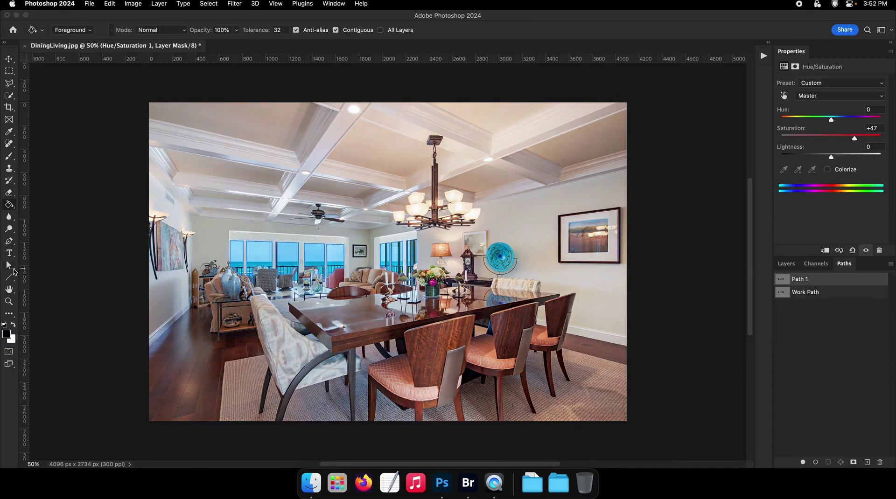
{"action": "left_click", "coordinate": [9, 265]}
{"action": "left_click", "coordinate": [804, 292]}
{"action": "right_click", "coordinate": [500, 229]}
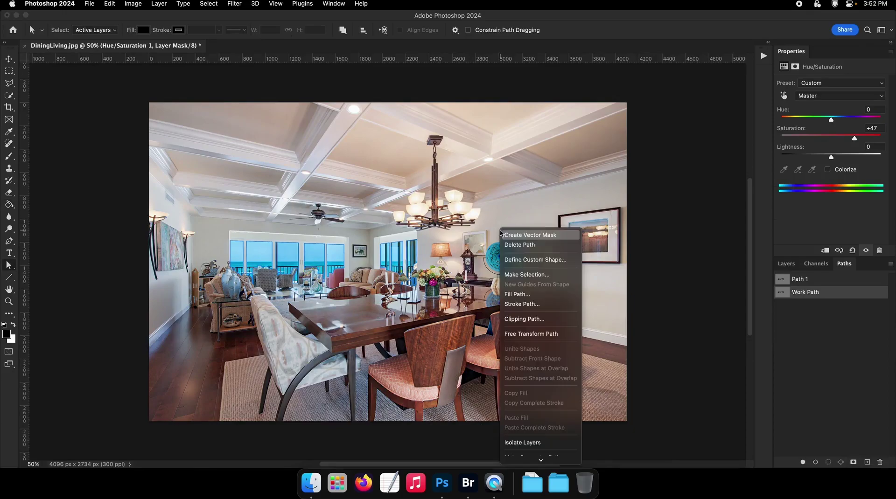
{"action": "left_click", "coordinate": [514, 275]}
{"action": "key", "text": "Return"}
{"action": "left_click", "coordinate": [785, 263]}
Step: Paint white at 30% opacity on the Hue/Saturation mask inside the selected window panes to boost the ocean view, and deselect
{"action": "key", "text": "z"}
{"action": "left_click_drag", "start_coordinate": [262, 281], "coordinate": [444, 258]}
{"action": "key", "text": "b"}
{"action": "left_click_drag", "start_coordinate": [528, 242], "coordinate": [444, 283]}
{"action": "left_click", "coordinate": [444, 284], "text": "ctrl+alt"}
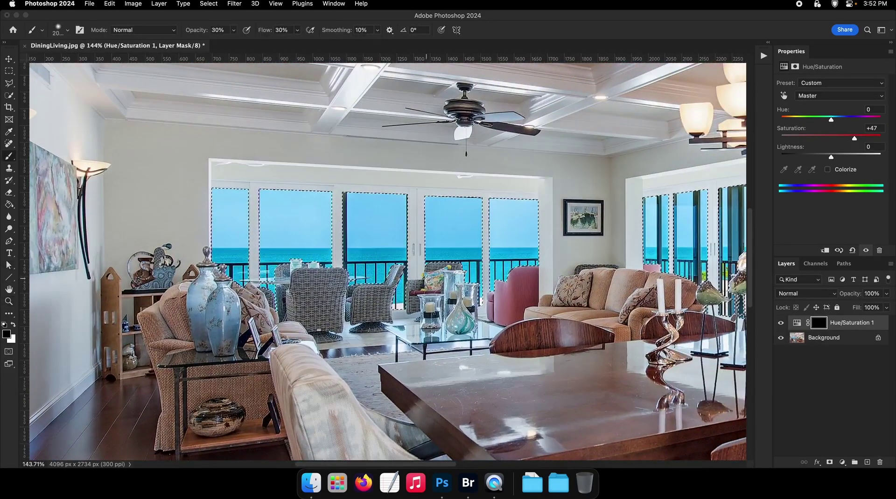
{"action": "right_click", "coordinate": [444, 284]}
{"action": "key", "text": "Escape"}
{"action": "mouse_move", "coordinate": [254, 244]}
{"action": "left_mouse_down", "text": "ctrl+alt"}
{"action": "mouse_move", "coordinate": [201, 244]}
{"action": "mouse_move", "coordinate": [209, 243]}
{"action": "left_mouse_up", "text": "ctrl+alt"}
{"action": "key", "text": "F2"}
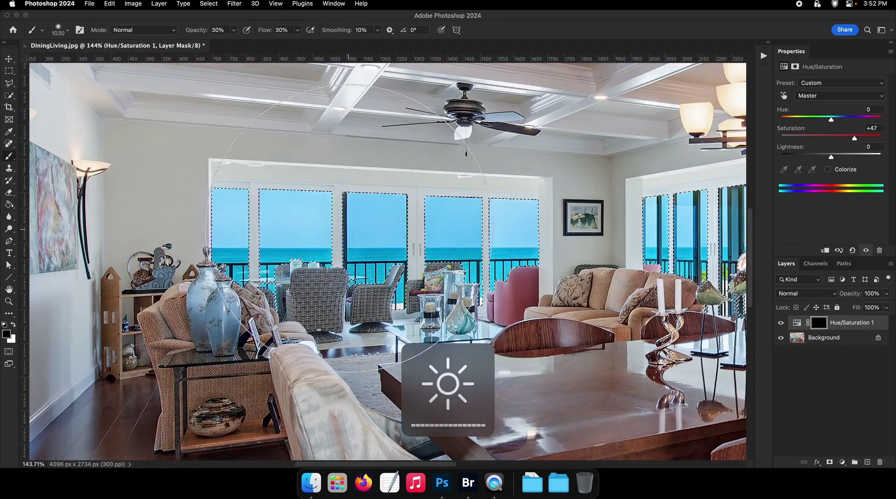
{"action": "key", "text": "x"}
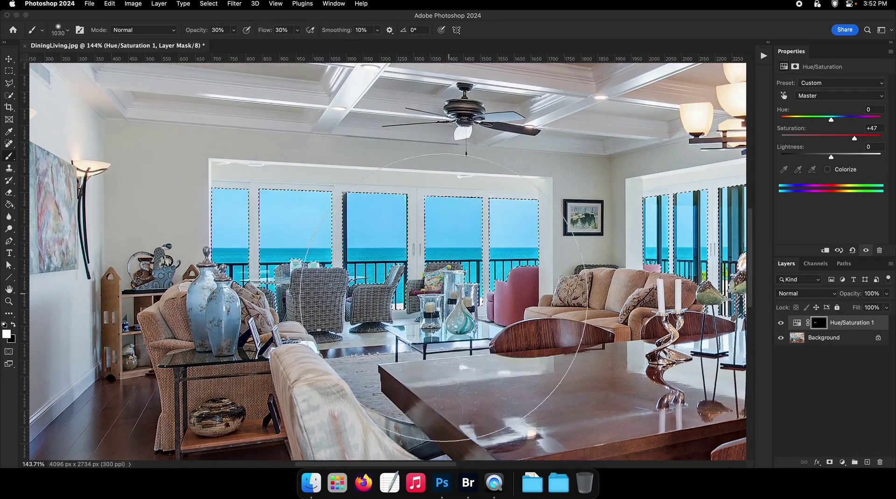
{"action": "left_click_drag", "start_coordinate": [442, 271], "coordinate": [423, 271]}
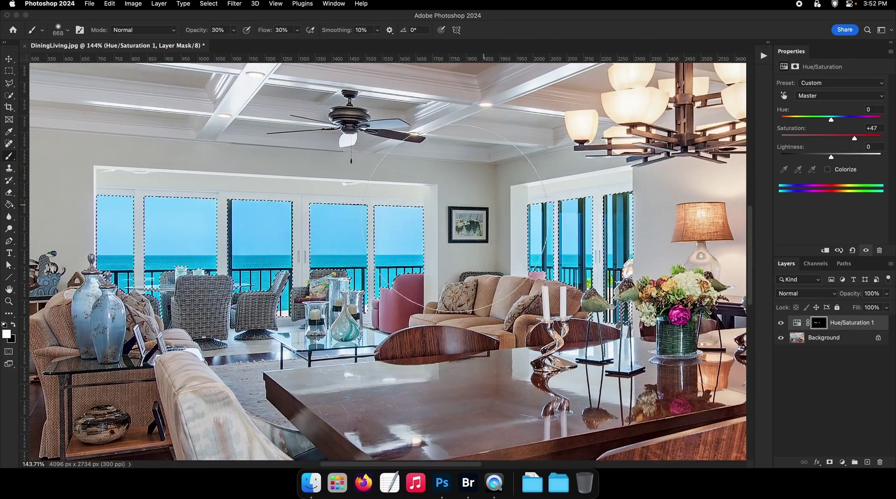
{"action": "key", "text": "super+d"}
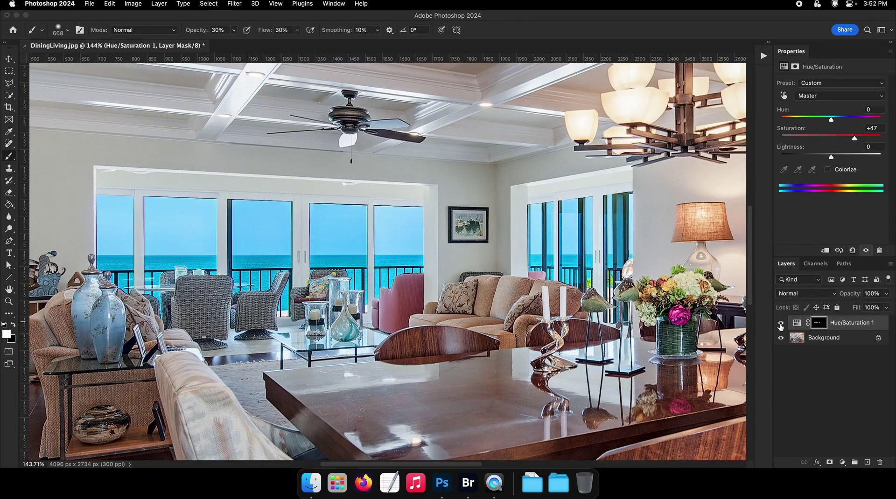
Step: Compare the room photo with and without the Hue/Saturation 1 adjustment layer
{"action": "left_click", "coordinate": [782, 324]}
{"action": "left_click", "coordinate": [781, 324]}
{"action": "left_click", "coordinate": [781, 323]}
{"action": "left_click", "coordinate": [781, 324]}
{"action": "left_click", "coordinate": [782, 324]}
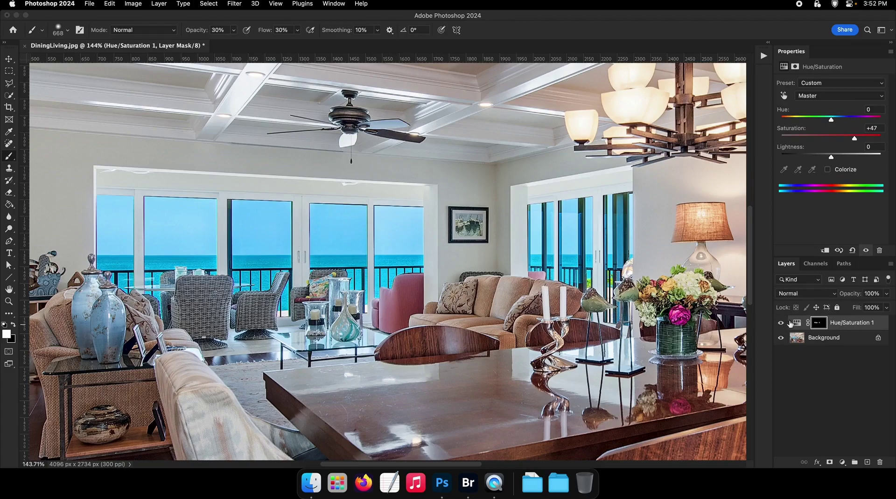
Step: Load the saved Path 1 as a selection around the window panes and return to the layer list
{"action": "left_click", "coordinate": [843, 264]}
{"action": "left_click", "coordinate": [800, 279]}
{"action": "key", "text": "a"}
{"action": "right_click", "coordinate": [120, 187]}
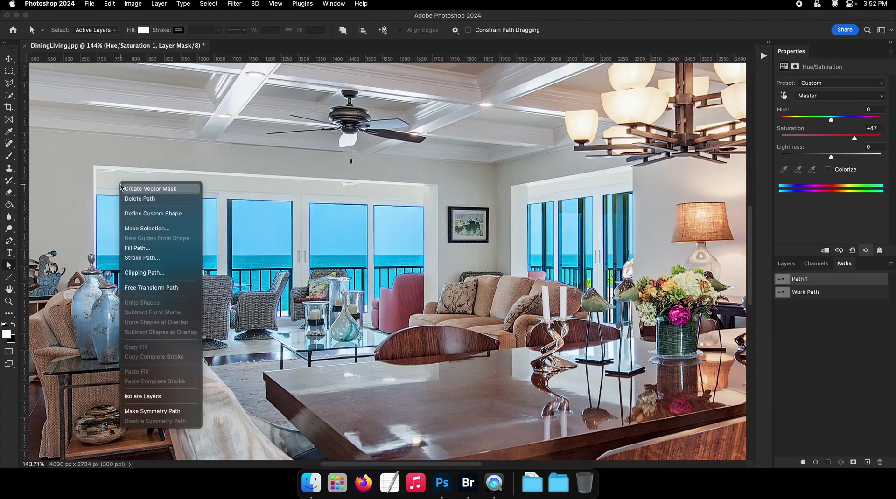
{"action": "left_click", "coordinate": [147, 228]}
{"action": "key", "text": "F7"}
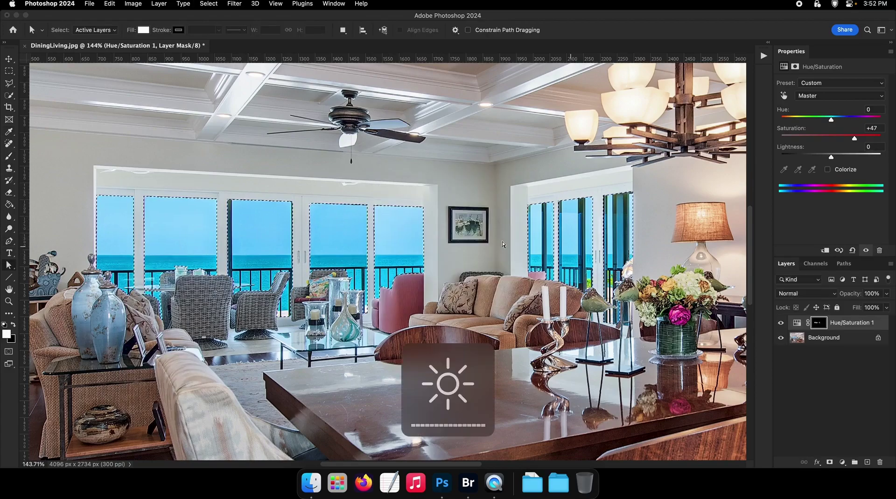
Step: Activate the Paint Bucket tool and clear the selection around the window panes
{"action": "key", "text": "g"}
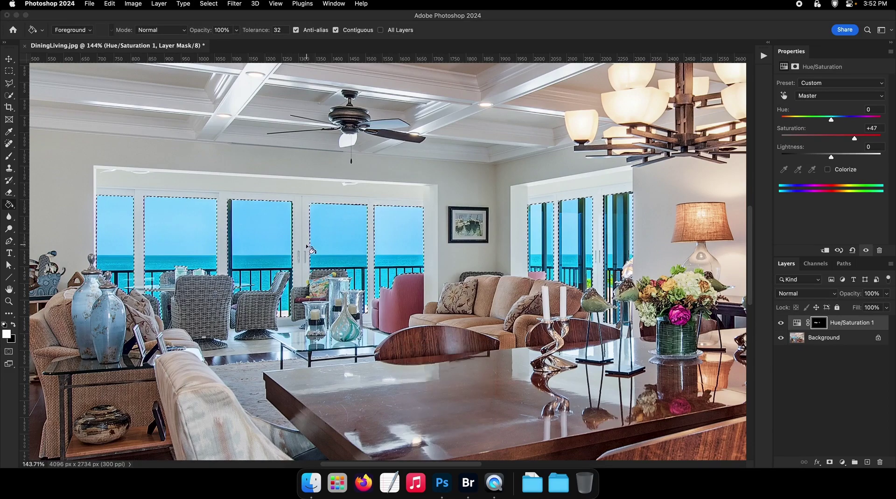
{"action": "key", "text": "b"}
{"action": "key", "text": "g"}
{"action": "key", "text": "super+d"}
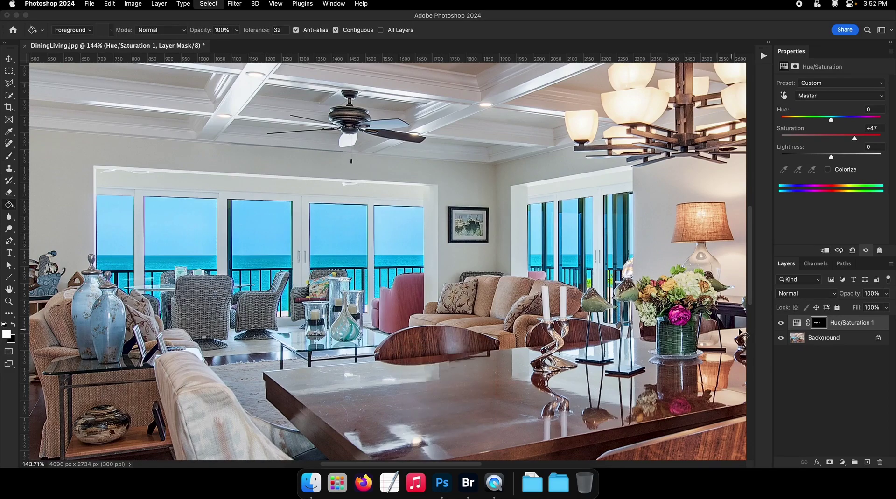
Step: Check the photo with and without the saturation adjustment, and merge its visible layers into one
{"action": "left_click", "coordinate": [780, 324]}
{"action": "left_click", "coordinate": [781, 323]}
{"action": "left_click_drag", "start_coordinate": [883, 139], "coordinate": [894, 143]}
{"action": "right_click", "coordinate": [805, 338]}
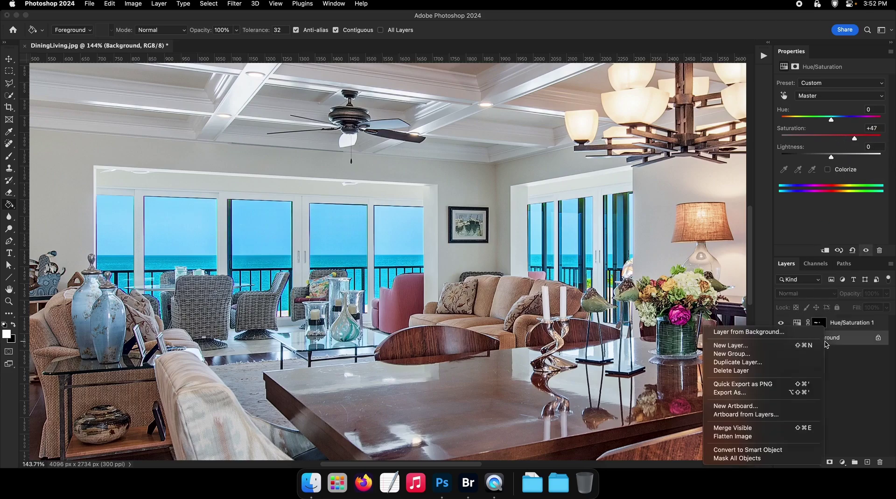
{"action": "left_click", "coordinate": [744, 427]}
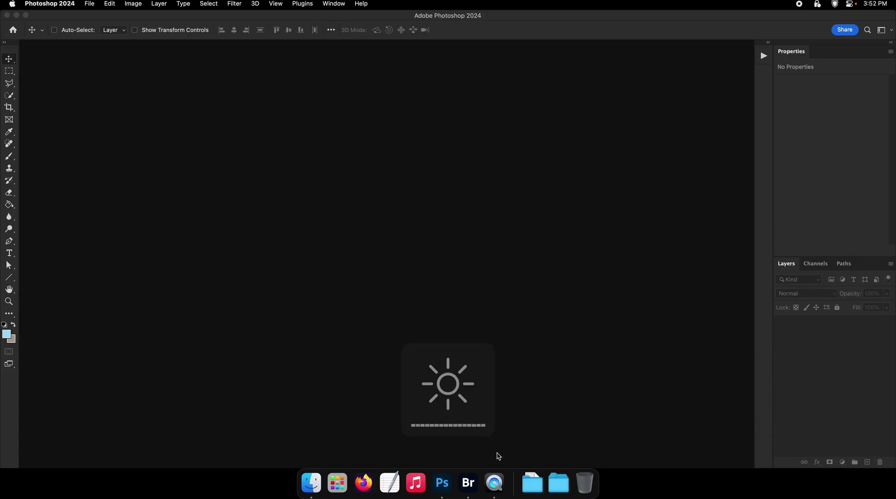
Step: Switch to Bridge, preview the interior photos full screen and open Family.jpg in Photoshop
{"action": "left_click", "coordinate": [468, 485]}
{"action": "key", "text": "space"}
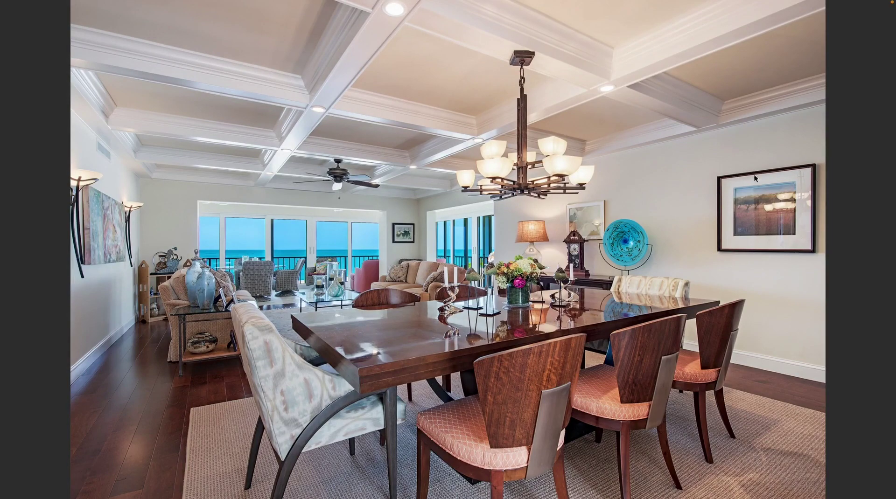
{"action": "key", "text": "Right"}
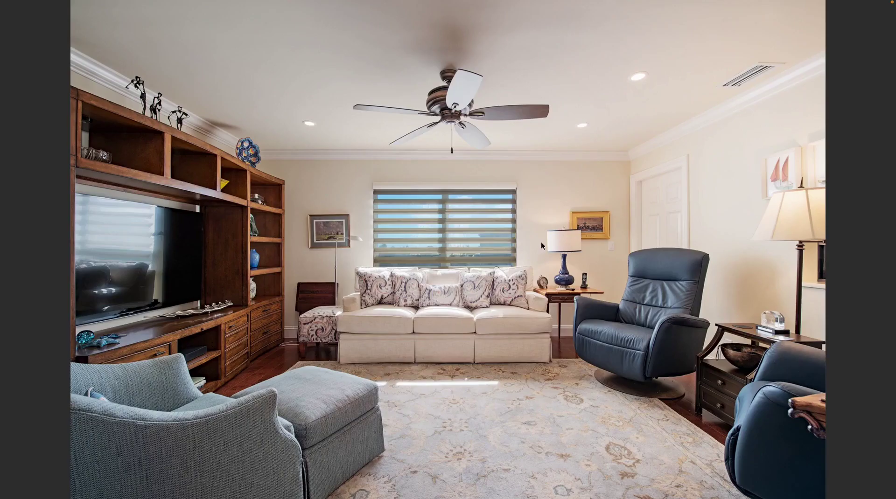
{"action": "key", "text": "space"}
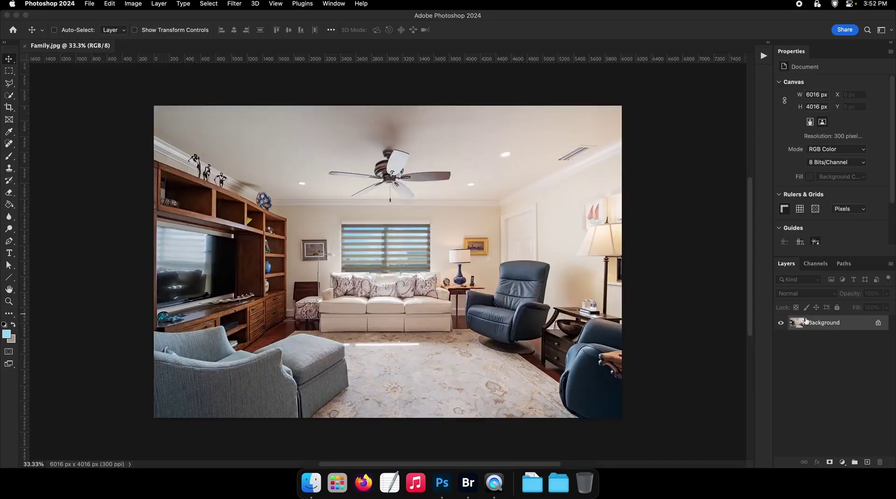
Step: Duplicate the Background layer of Family.jpg under its default name
{"action": "right_click", "coordinate": [830, 325]}
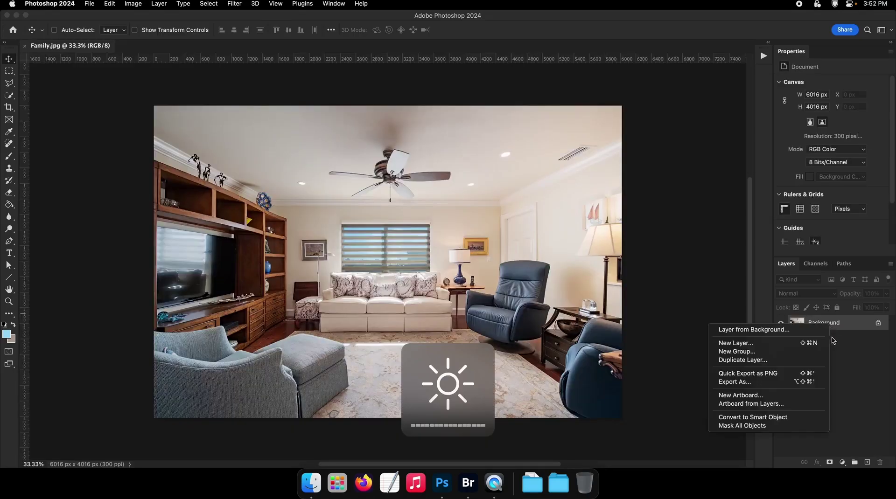
{"action": "left_click", "coordinate": [742, 360]}
{"action": "key", "text": "Return"}
Step: Apply the Camera Raw Filter with Temperature -13, Vibrance -7, Saturation -15, Contrast +69, Shadows +58 and lowered highlights to the duplicate layer
{"action": "left_click", "coordinate": [234, 4]}
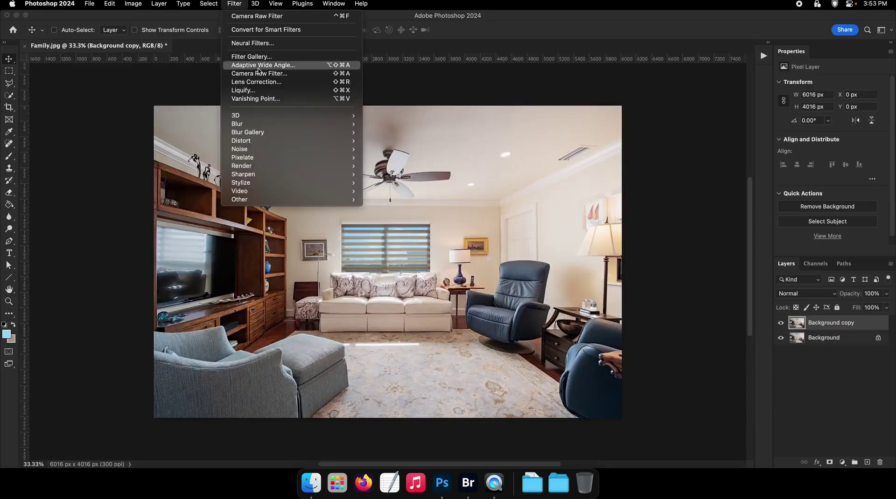
{"action": "left_click", "coordinate": [259, 73]}
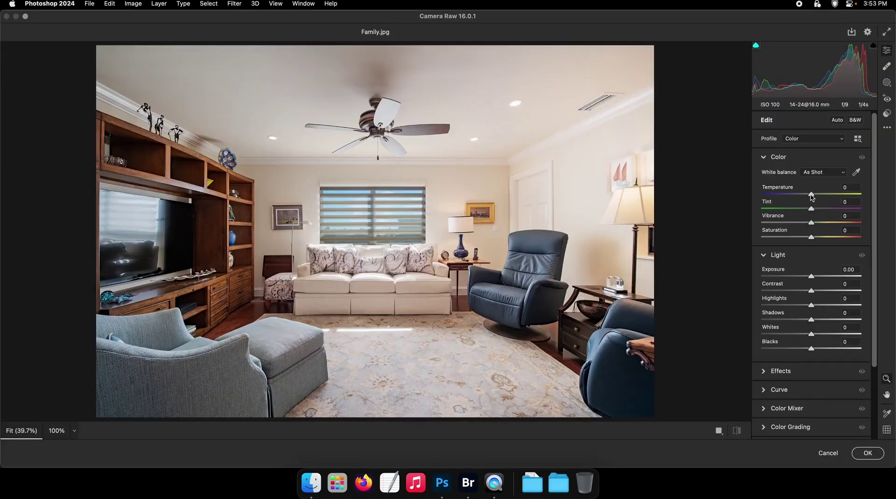
{"action": "left_click_drag", "start_coordinate": [811, 197], "coordinate": [805, 195]}
{"action": "key", "text": "XF86MonBrightnessUp"}
{"action": "left_click_drag", "start_coordinate": [831, 319], "coordinate": [846, 291]}
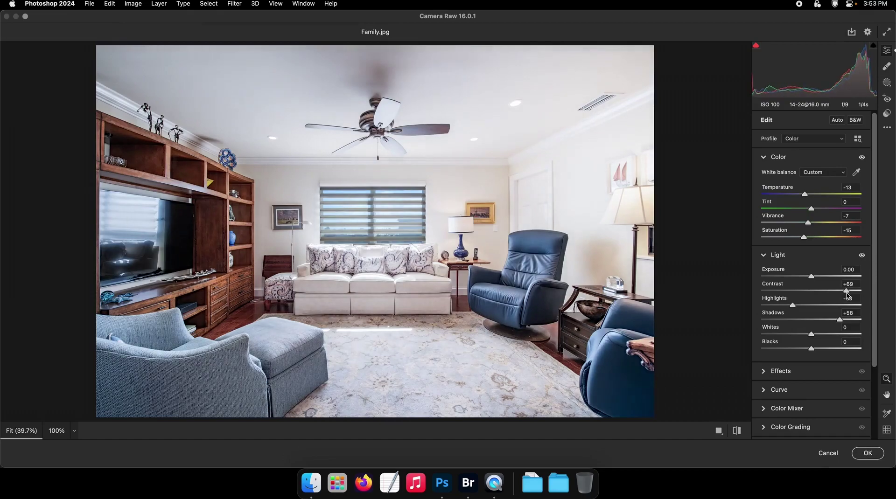
{"action": "left_click", "coordinate": [866, 452]}
Step: Add a layer mask to Background copy and fill it with black
{"action": "left_click", "coordinate": [829, 462]}
{"action": "key", "text": "g"}
{"action": "key", "text": "x"}
{"action": "left_click", "coordinate": [518, 236]}
Step: Paint white on the Background copy mask with a large soft brush at 30% opacity to reveal the color correction across the room
{"action": "key", "text": "b"}
{"action": "left_click_drag", "start_coordinate": [480, 229], "coordinate": [584, 240]}
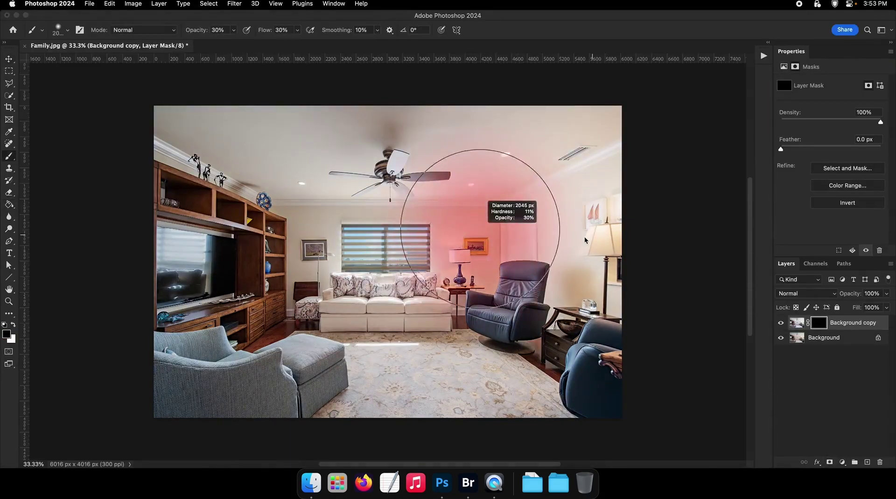
{"action": "right_click", "coordinate": [513, 239]}
{"action": "double_click", "coordinate": [554, 368]}
{"action": "left_click_drag", "start_coordinate": [469, 185], "coordinate": [583, 192]}
{"action": "key", "text": "x"}
{"action": "mouse_move", "coordinate": [480, 227]}
{"action": "left_mouse_down"}
{"action": "mouse_move", "coordinate": [580, 230]}
{"action": "mouse_move", "coordinate": [581, 262]}
{"action": "left_mouse_up"}
{"action": "left_click_drag", "start_coordinate": [582, 322], "coordinate": [560, 319]}
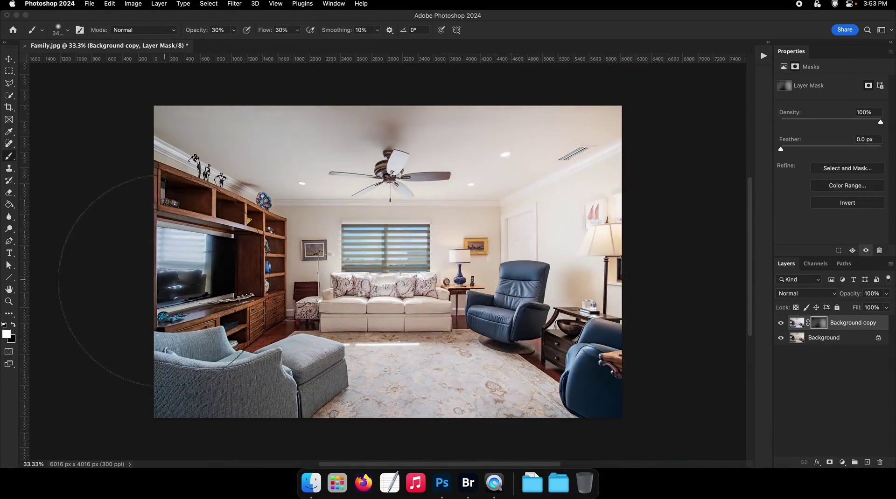
{"action": "mouse_move", "coordinate": [164, 280]}
{"action": "left_mouse_down"}
{"action": "mouse_move", "coordinate": [507, 354]}
{"action": "mouse_move", "coordinate": [487, 244]}
{"action": "left_mouse_up"}
{"action": "left_click_drag", "start_coordinate": [593, 363], "coordinate": [560, 361]}
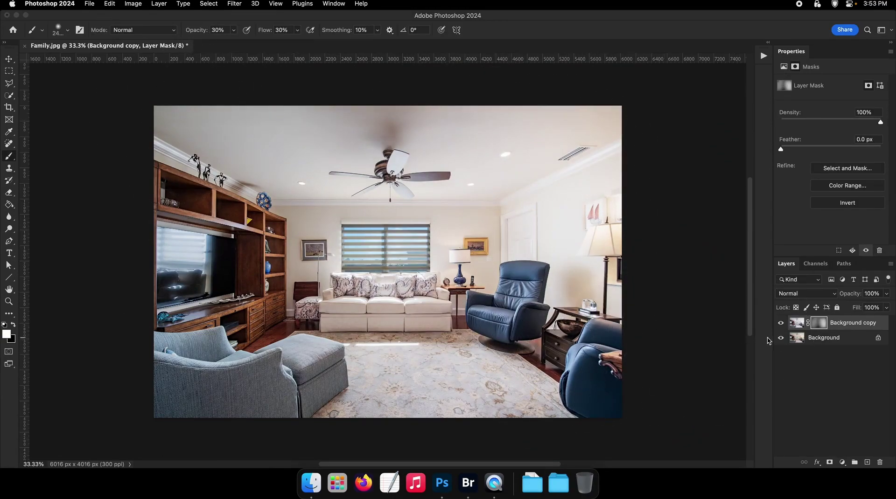
Step: Inspect the corrected living room, flatten its layers into one and save Family.jpg
{"action": "key", "text": "v"}
{"action": "scroll", "coordinate": [487, 260], "scroll_direction": "up", "scroll_amount": 3}
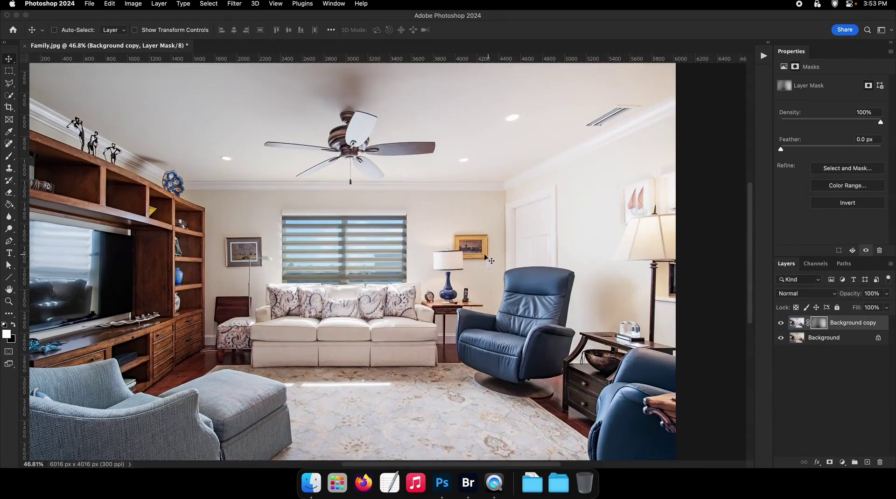
{"action": "scroll", "coordinate": [490, 263], "scroll_direction": "down", "scroll_amount": 2}
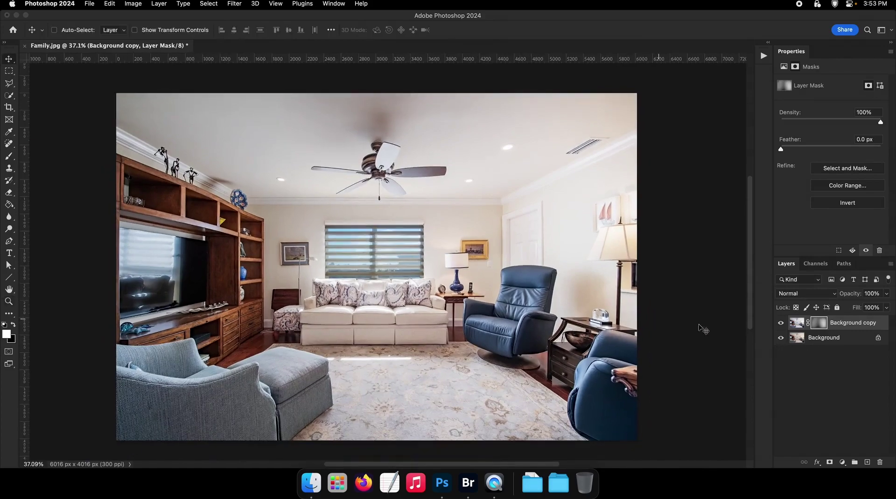
{"action": "right_click", "coordinate": [778, 339]}
{"action": "left_click", "coordinate": [774, 435]}
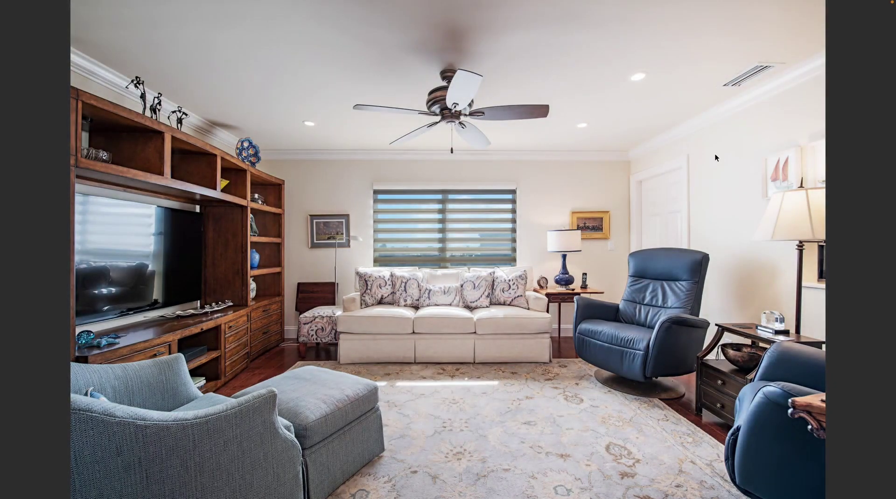
Step: Advance the full-screen Bridge preview to the beach photo and open GulfView.jpg in Photoshop
{"action": "key", "text": "Right"}
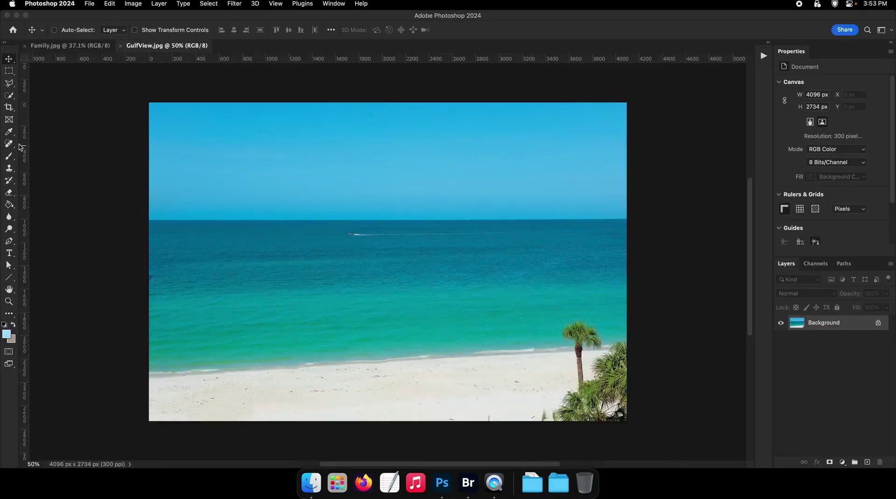
{"action": "key", "text": "z"}
{"action": "left_click_drag", "start_coordinate": [332, 276], "coordinate": [411, 266]}
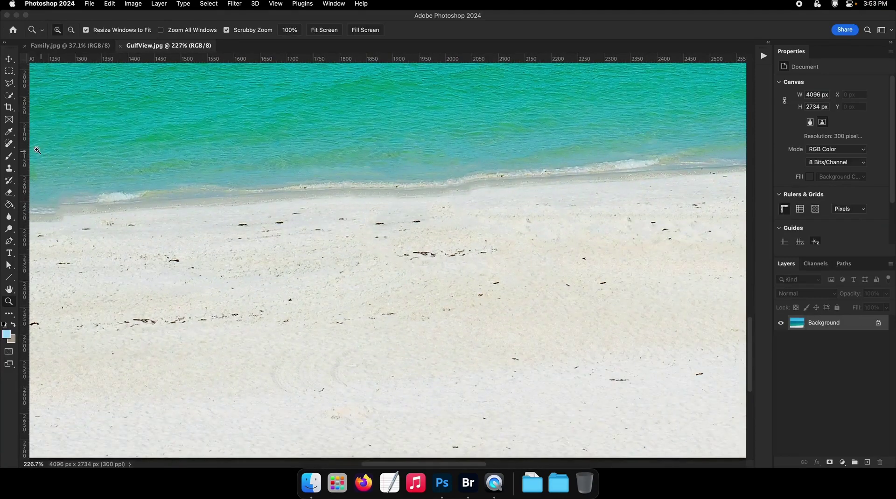
Step: Remove the dark seaweed streaks from the middle of the beach with the Spot Healing Brush at 25 px
{"action": "key", "text": "j"}
{"action": "scroll", "coordinate": [159, 285], "scroll_direction": "left", "scroll_amount": 3}
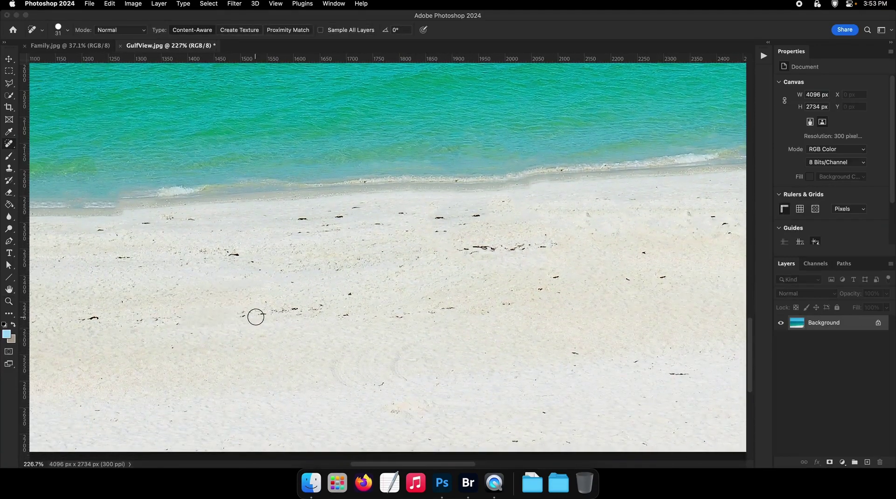
{"action": "left_click_drag", "start_coordinate": [256, 317], "coordinate": [253, 318], "text": "ctrl+alt"}
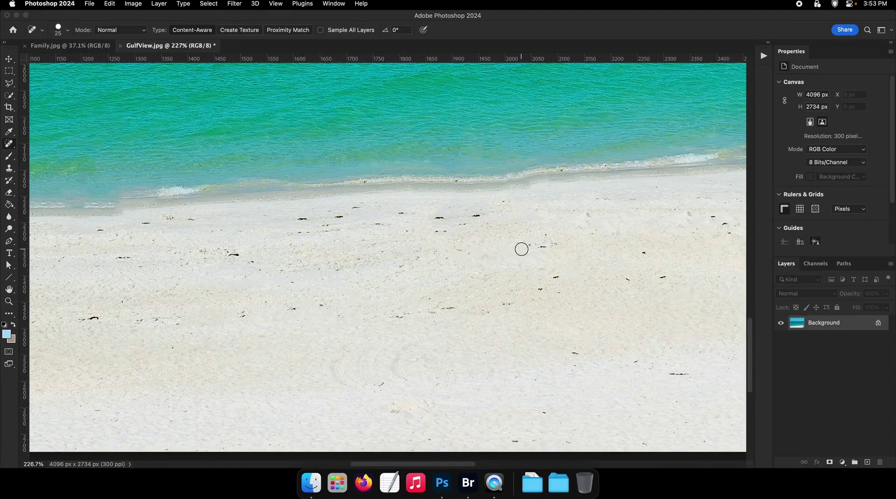
{"action": "mouse_move", "coordinate": [521, 249]}
{"action": "left_mouse_down"}
{"action": "mouse_move", "coordinate": [642, 256]}
{"action": "mouse_move", "coordinate": [667, 275]}
{"action": "mouse_move", "coordinate": [632, 278]}
{"action": "mouse_move", "coordinate": [564, 248]}
{"action": "left_mouse_up"}
Step: Heal the dark debris marks on the sand right of the beach's center, including those just below the waterline
{"action": "scroll", "coordinate": [632, 278], "scroll_direction": "right", "scroll_amount": 8}
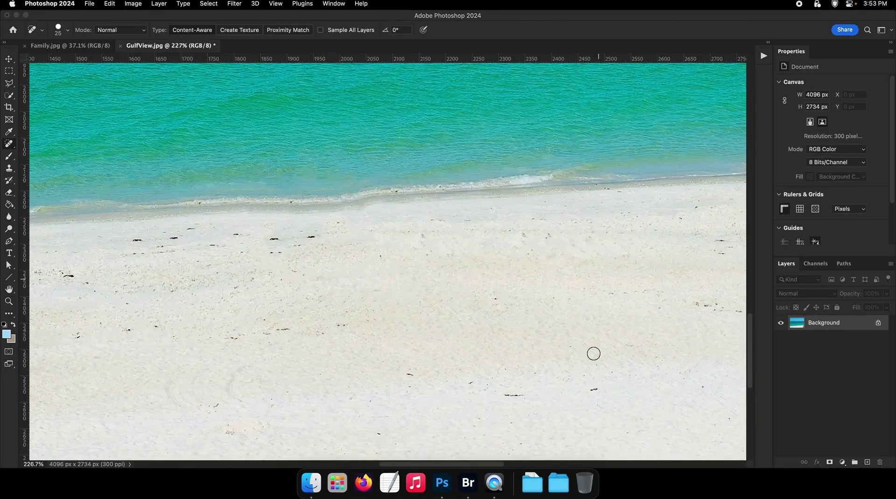
{"action": "left_click_drag", "start_coordinate": [540, 396], "coordinate": [505, 395]}
{"action": "mouse_move", "coordinate": [476, 380]}
{"action": "left_mouse_down"}
{"action": "mouse_move", "coordinate": [401, 371]}
{"action": "mouse_move", "coordinate": [253, 378]}
{"action": "left_mouse_up"}
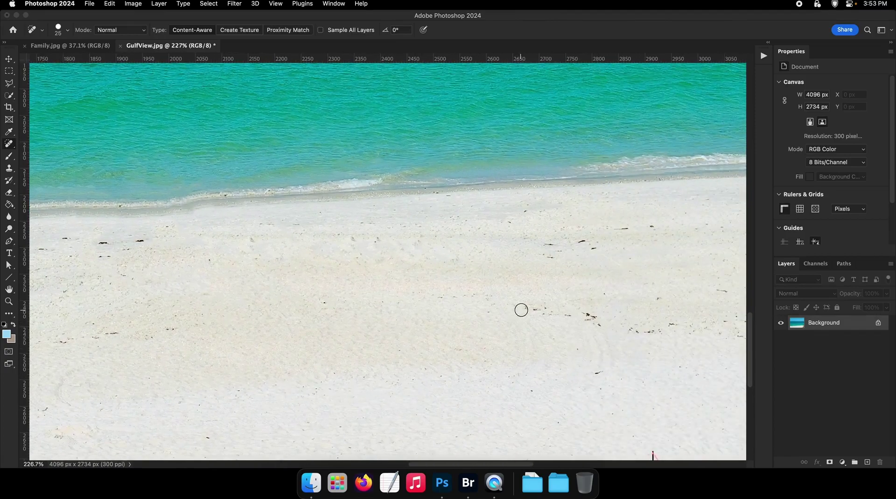
{"action": "left_click_drag", "start_coordinate": [588, 247], "coordinate": [570, 244]}
{"action": "left_click_drag", "start_coordinate": [550, 245], "coordinate": [551, 251]}
{"action": "left_click_drag", "start_coordinate": [613, 233], "coordinate": [629, 233]}
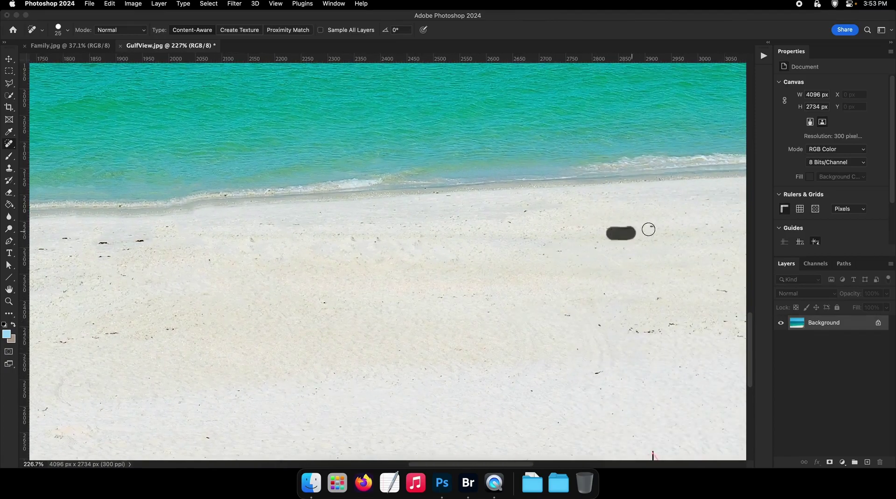
{"action": "left_click", "coordinate": [649, 229]}
Step: Remove the black pole with pink lines at the photo's lower edge and the driftwood pieces beside the palms
{"action": "left_click_drag", "start_coordinate": [652, 326], "coordinate": [530, 290]}
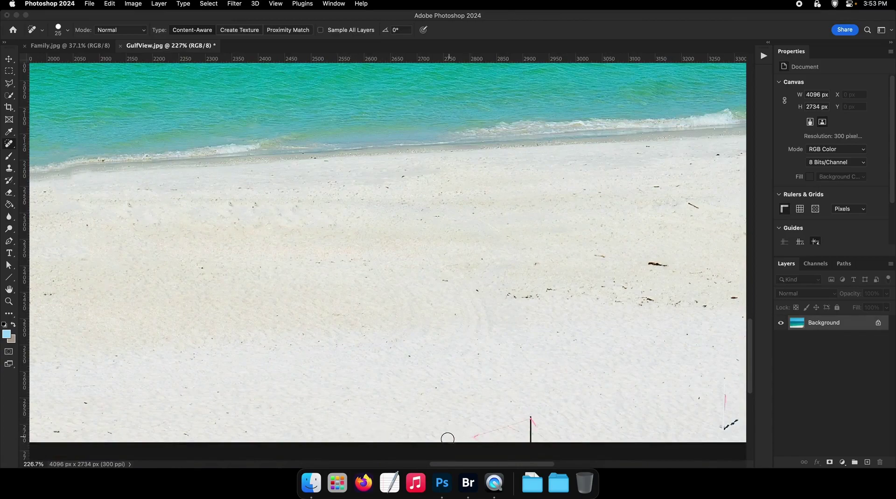
{"action": "left_click_drag", "start_coordinate": [448, 438], "coordinate": [530, 420]}
{"action": "scroll", "coordinate": [464, 425], "scroll_direction": "right", "scroll_amount": 8}
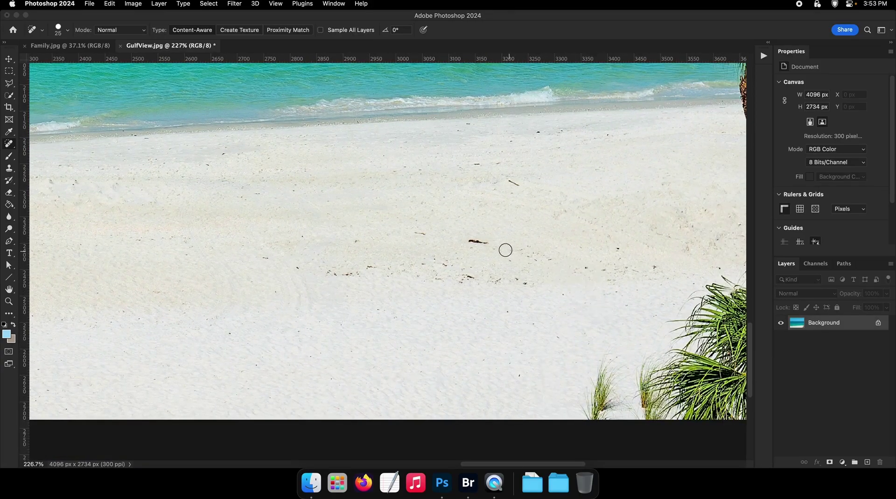
{"action": "left_click_drag", "start_coordinate": [466, 241], "coordinate": [486, 242]}
{"action": "left_click_drag", "start_coordinate": [579, 265], "coordinate": [592, 270]}
Step: Heal the remaining small specks scattered across the sand between the beach's center and the palms
{"action": "mouse_move", "coordinate": [614, 252]}
{"action": "left_mouse_down"}
{"action": "mouse_move", "coordinate": [625, 255]}
{"action": "mouse_move", "coordinate": [614, 274]}
{"action": "mouse_move", "coordinate": [548, 306]}
{"action": "mouse_move", "coordinate": [625, 284]}
{"action": "left_mouse_up"}
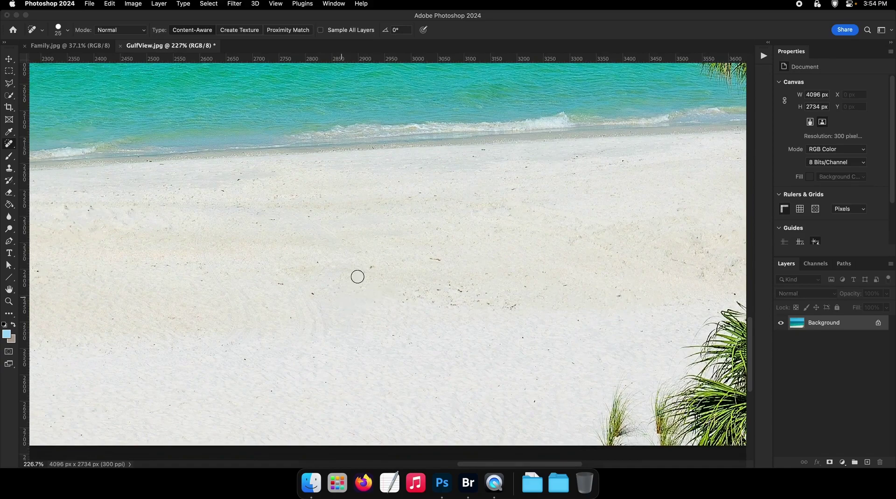
{"action": "left_click_drag", "start_coordinate": [415, 256], "coordinate": [448, 259]}
{"action": "left_click_drag", "start_coordinate": [494, 308], "coordinate": [523, 305]}
{"action": "left_click_drag", "start_coordinate": [320, 296], "coordinate": [297, 288]}
{"action": "left_click", "coordinate": [319, 265]}
Step: Remove the short dark marks on the sand just below the waterline near the middle of the beach
{"action": "left_click_drag", "start_coordinate": [393, 283], "coordinate": [803, 309]}
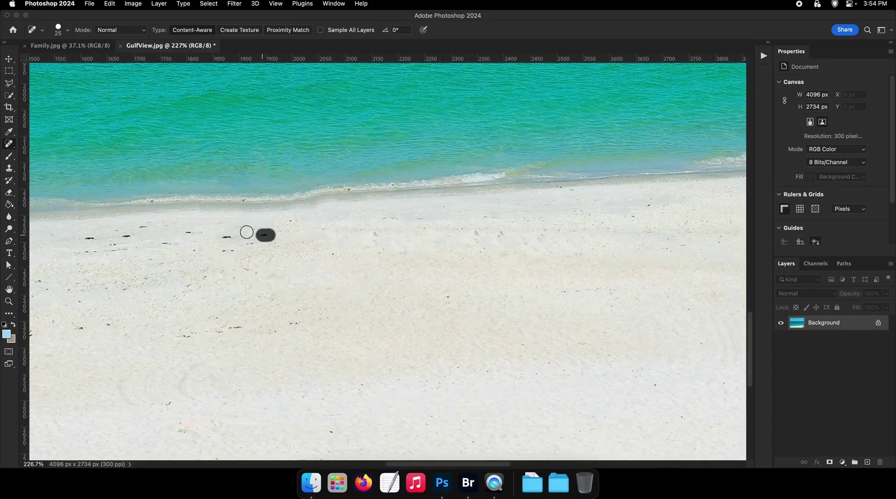
{"action": "left_click_drag", "start_coordinate": [236, 236], "coordinate": [215, 238]}
{"action": "left_click_drag", "start_coordinate": [218, 250], "coordinate": [245, 249]}
Step: Heal the dark specks and debris clumps on the sand left of the beach's center
{"action": "left_click_drag", "start_coordinate": [190, 245], "coordinate": [348, 258]}
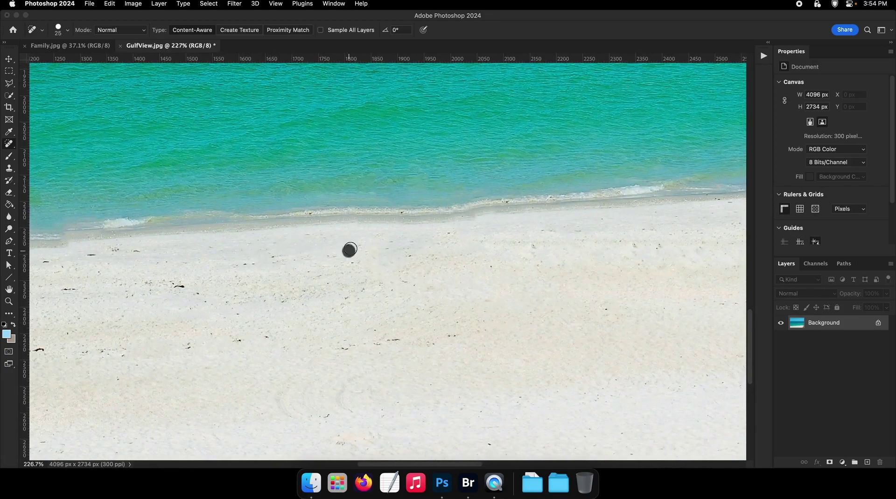
{"action": "left_click_drag", "start_coordinate": [345, 347], "coordinate": [347, 349]}
{"action": "left_click_drag", "start_coordinate": [378, 347], "coordinate": [389, 344]}
{"action": "left_click_drag", "start_coordinate": [279, 322], "coordinate": [455, 312]}
{"action": "left_click_drag", "start_coordinate": [358, 273], "coordinate": [344, 289]}
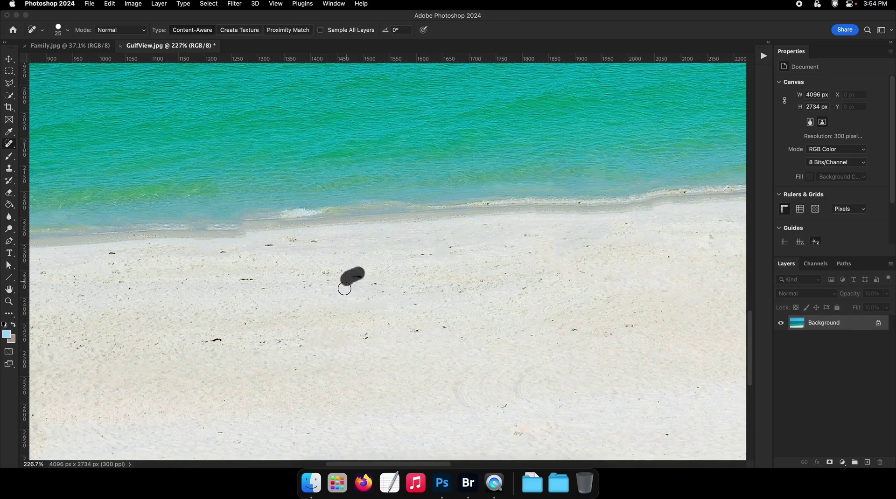
{"action": "left_click_drag", "start_coordinate": [399, 333], "coordinate": [348, 332]}
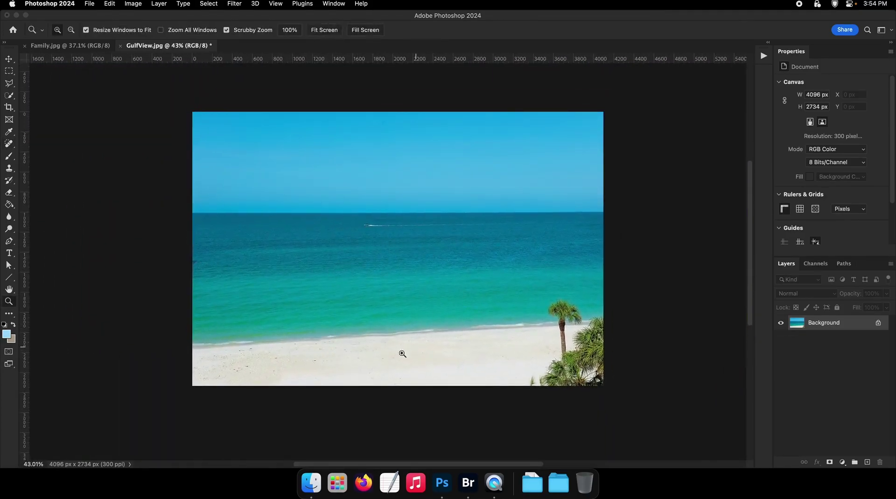
Step: Enlarge the Spot Healing Brush and remove the black clump and scattered marks across the middle of the sand
{"action": "left_click_drag", "start_coordinate": [295, 374], "coordinate": [442, 355]}
{"action": "left_click", "coordinate": [9, 144]}
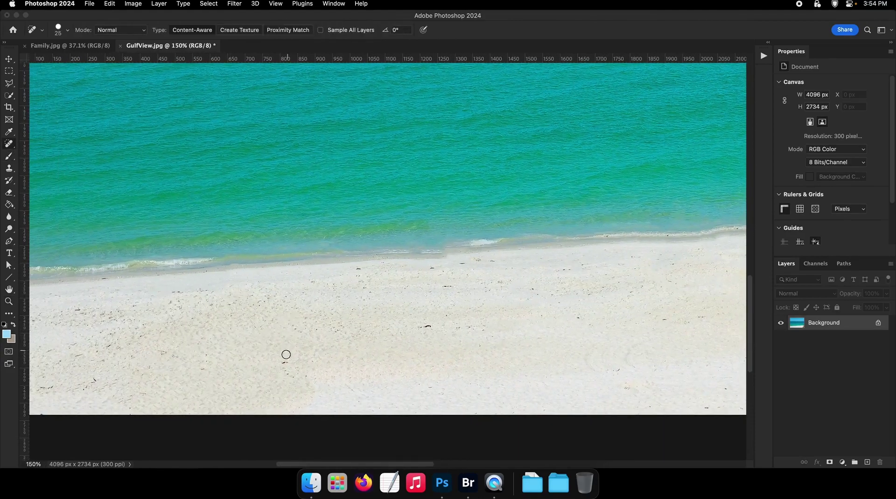
{"action": "key", "text": "bracketright"}
{"action": "key", "text": "bracketright"}
{"action": "key", "text": "bracketright"}
{"action": "left_click", "coordinate": [422, 329]}
{"action": "left_click_drag", "start_coordinate": [588, 325], "coordinate": [335, 367]}
{"action": "left_click_drag", "start_coordinate": [426, 334], "coordinate": [402, 330]}
Step: Save the beach photo, close it and Family.jpg, and switch to Adobe Bridge
{"action": "key", "text": "super+s"}
{"action": "key", "text": "v"}
{"action": "key", "text": "super+w"}
{"action": "key", "text": "F2"}
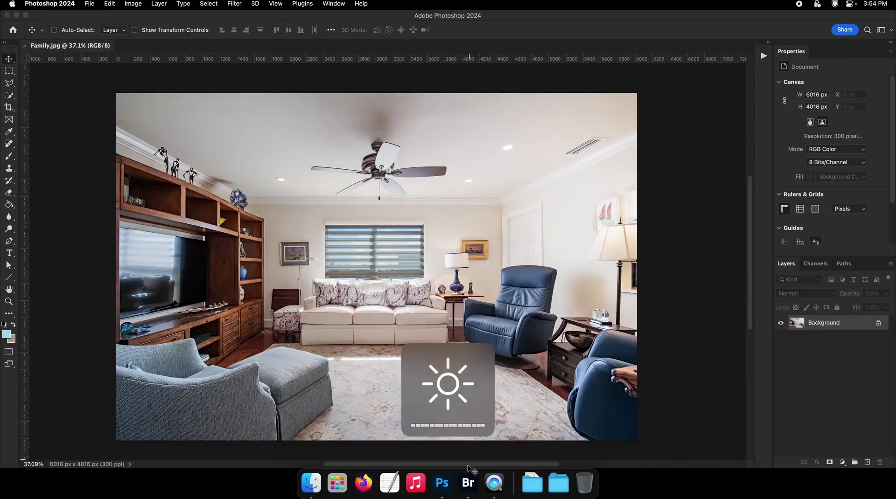
{"action": "left_click", "coordinate": [468, 483]}
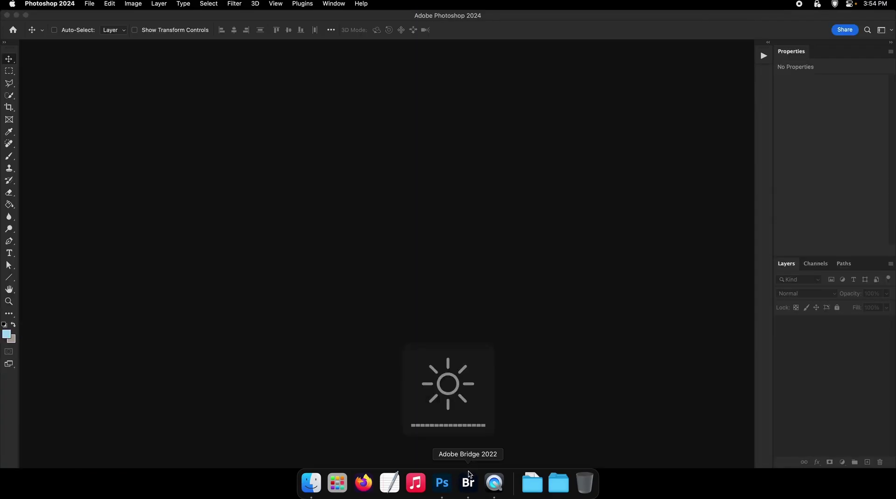
Step: Preview the next photo at full size and open Kitchen1.jpg for editing
{"action": "key", "text": "space"}
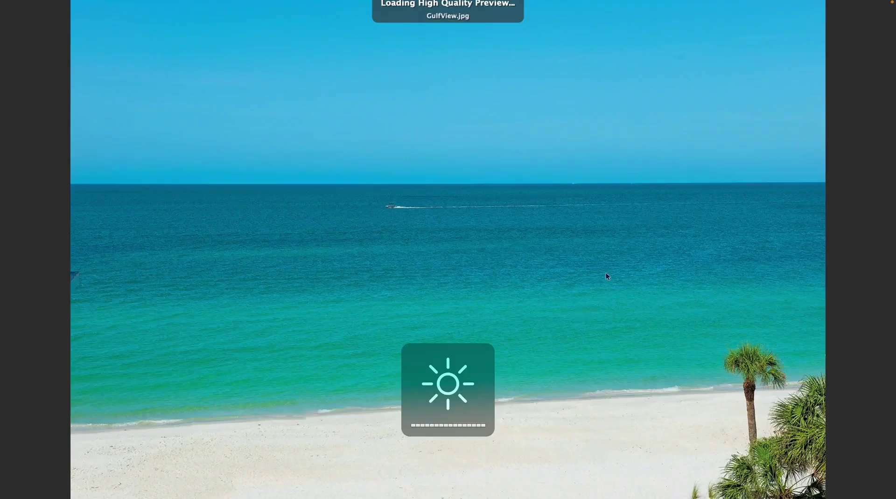
{"action": "key", "text": "Right"}
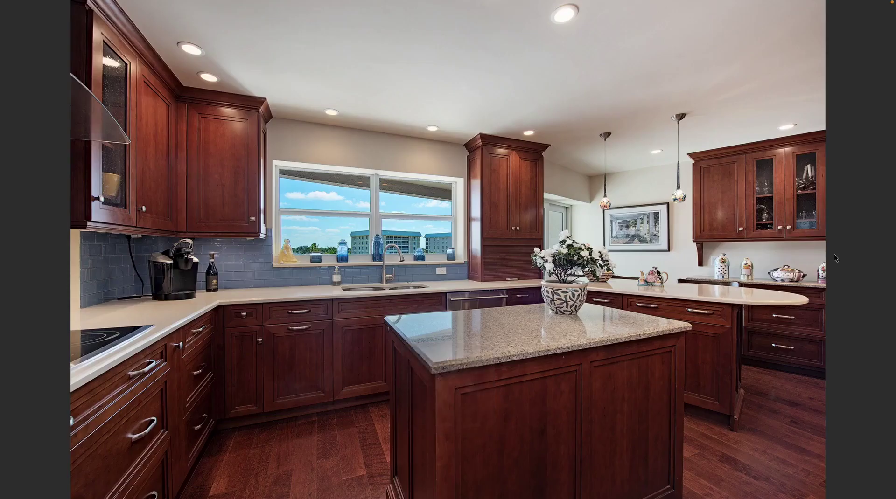
{"action": "key", "text": "space"}
{"action": "double_click", "coordinate": [412, 97]}
Step: Remove the two orange light reflections from the textured soffit seen through the kitchen window with a 15 px Spot Healing Brush
{"action": "left_click", "coordinate": [9, 143]}
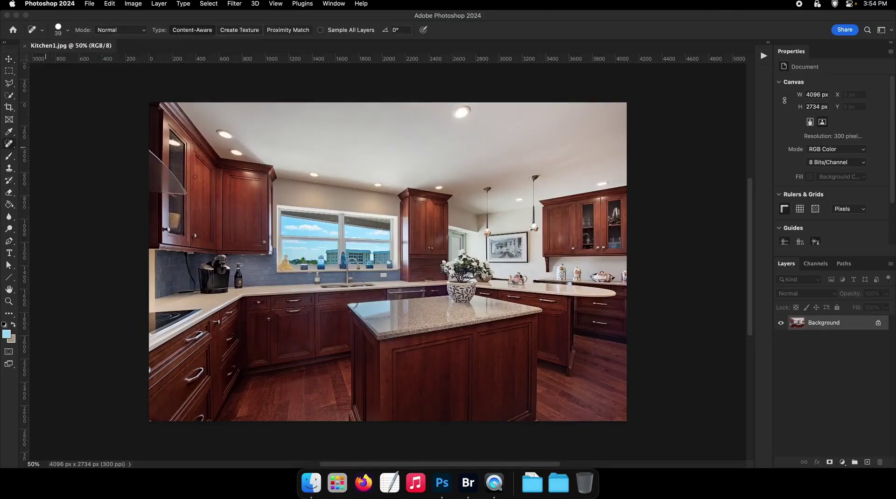
{"action": "mouse_move", "coordinate": [217, 211]}
{"action": "left_mouse_down"}
{"action": "mouse_move", "coordinate": [388, 215]}
{"action": "mouse_move", "coordinate": [140, 70]}
{"action": "left_mouse_up"}
{"action": "left_click_drag", "start_coordinate": [508, 269], "coordinate": [313, 243]}
{"action": "key", "text": "["}
{"action": "key", "text": "["}
{"action": "key", "text": "["}
{"action": "key", "text": "["}
{"action": "key", "text": "["}
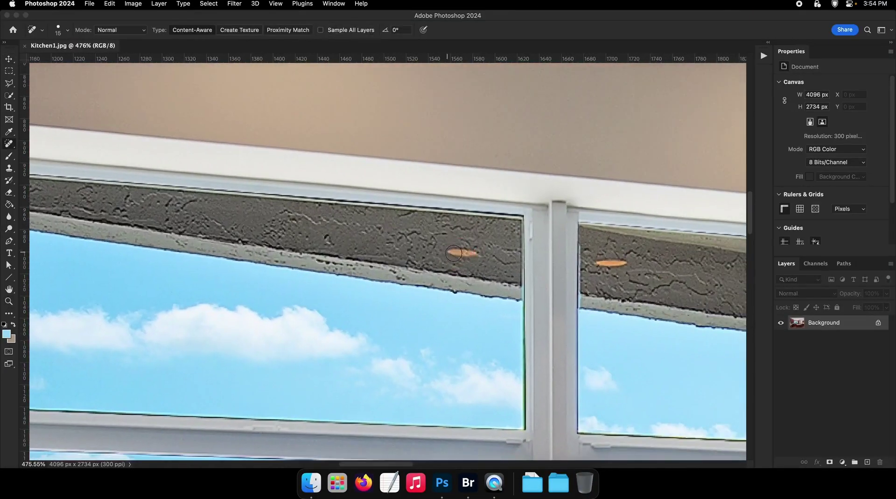
{"action": "left_click", "coordinate": [465, 255]}
{"action": "scroll", "coordinate": [500, 261], "scroll_direction": "right", "scroll_amount": 5}
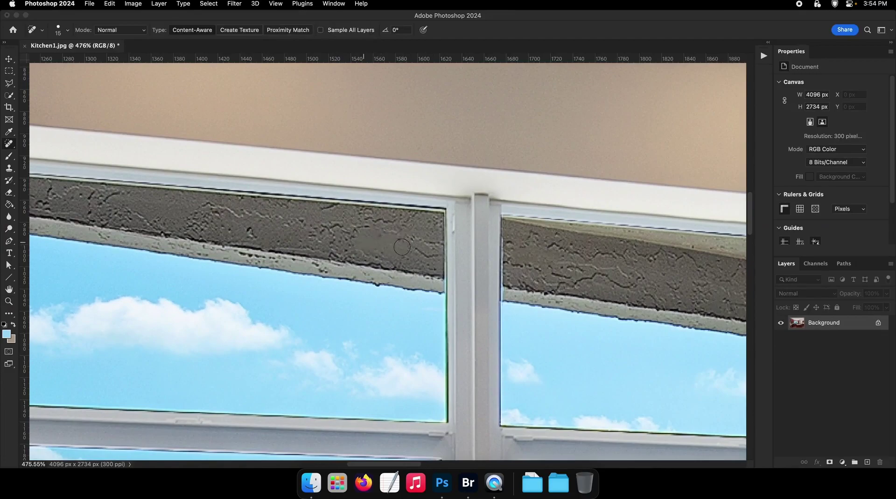
Step: Blend the healed patches on both sides of the window's center post into the soffit texture
{"action": "left_click_drag", "start_coordinate": [404, 248], "coordinate": [370, 245]}
{"action": "left_click_drag", "start_coordinate": [454, 259], "coordinate": [429, 259]}
{"action": "left_click_drag", "start_coordinate": [521, 267], "coordinate": [556, 267]}
{"action": "left_click_drag", "start_coordinate": [519, 260], "coordinate": [472, 260]}
Step: Save the retouched Kitchen1.jpg and close it
{"action": "key", "text": "super+s"}
{"action": "left_click_drag", "start_coordinate": [616, 276], "coordinate": [454, 254]}
{"action": "key", "text": "v"}
{"action": "left_click_drag", "start_coordinate": [615, 256], "coordinate": [703, 279]}
{"action": "left_click_drag", "start_coordinate": [702, 310], "coordinate": [403, 252]}
{"action": "left_click_drag", "start_coordinate": [403, 252], "coordinate": [410, 252]}
{"action": "key", "text": "super+w"}
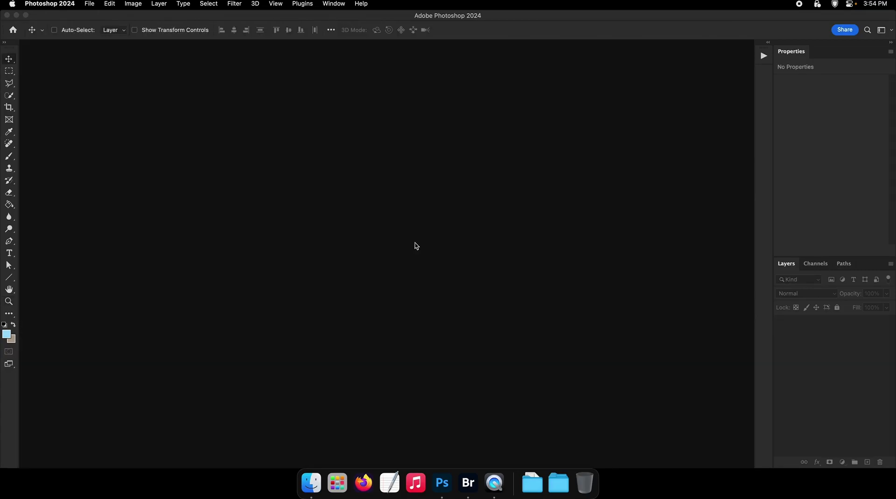
Step: Switch to Adobe Bridge and reopen Kitchen1.jpg for editing
{"action": "key", "text": "XF86MonBrightnessUp"}
{"action": "left_click", "coordinate": [468, 483]}
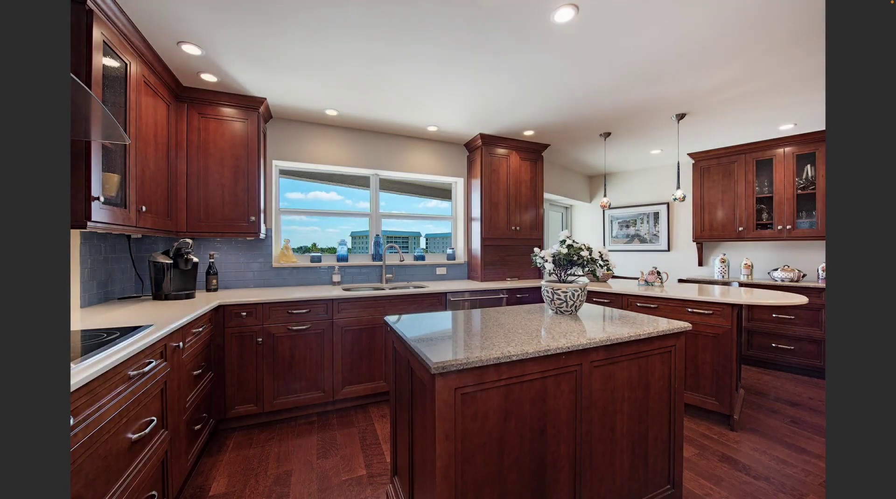
{"action": "key", "text": "super+o"}
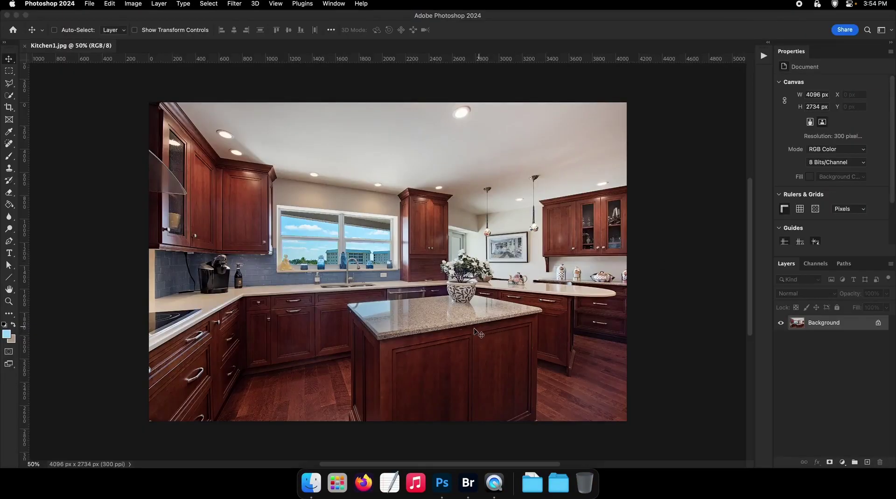
Step: Check the kitchen island's wood front below the countertop for blemishes, and save and close Kitchen1.jpg
{"action": "left_click_drag", "start_coordinate": [474, 329], "coordinate": [527, 329]}
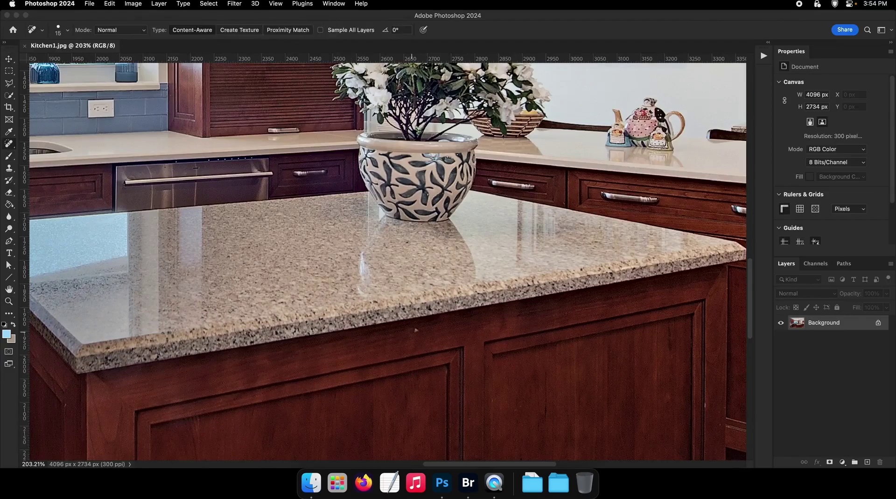
{"action": "key", "text": "super+0"}
{"action": "key", "text": "super+s"}
{"action": "key", "text": "F2"}
{"action": "key", "text": "super+w"}
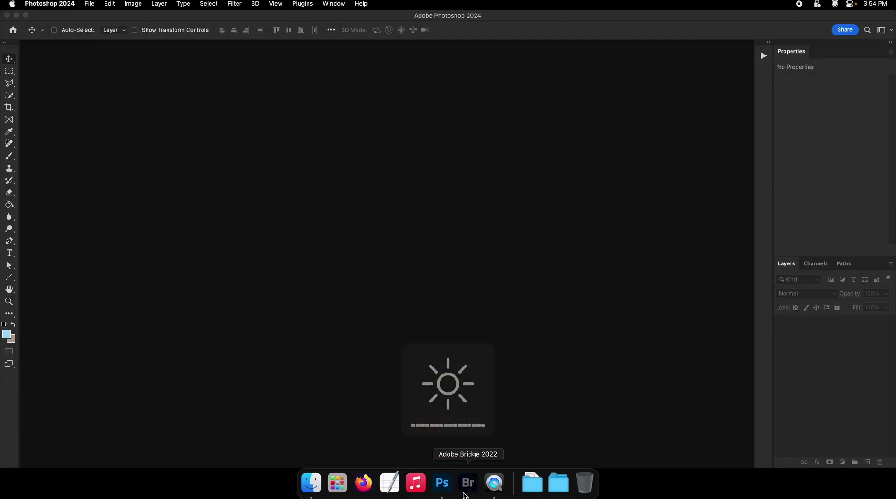
Step: Switch to Adobe Bridge, inspect the next kitchen photo up close in the preview, and open Kitchen2.jpg
{"action": "left_click", "coordinate": [466, 492]}
{"action": "key", "text": "space"}
{"action": "key", "text": "Right"}
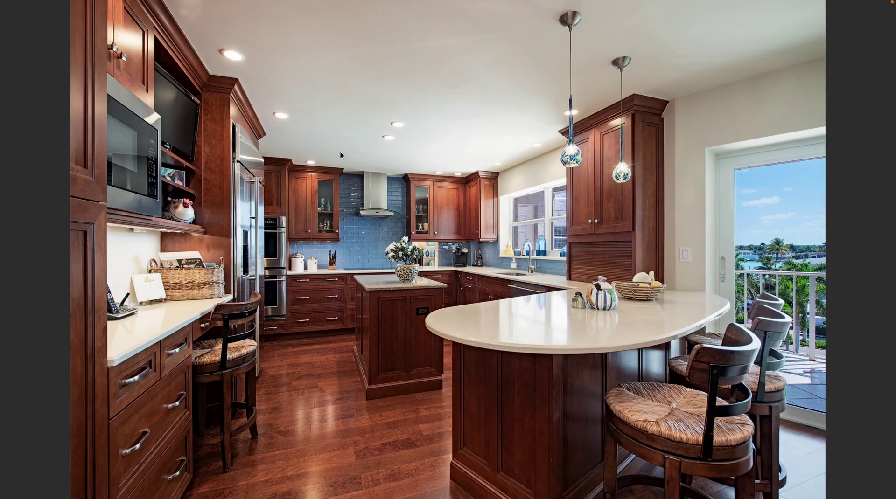
{"action": "left_click", "coordinate": [189, 268]}
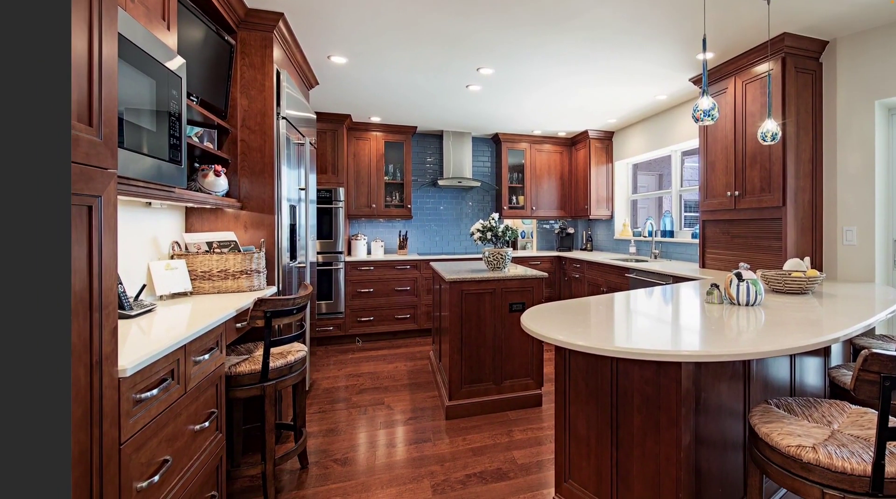
{"action": "left_click", "coordinate": [357, 338]}
{"action": "key", "text": "space"}
{"action": "key", "text": "Return"}
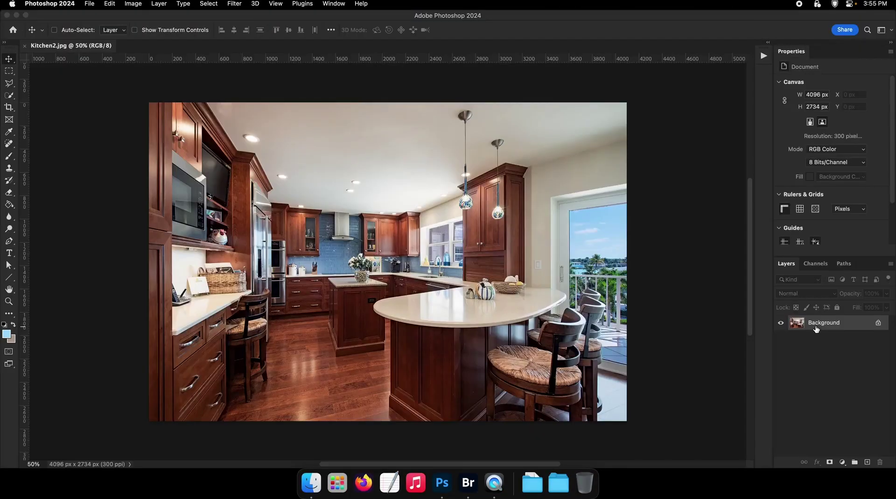
Step: Duplicate the Background layer and start the Camera Raw Filter on the copy
{"action": "right_click", "coordinate": [816, 329]}
{"action": "left_click", "coordinate": [787, 362]}
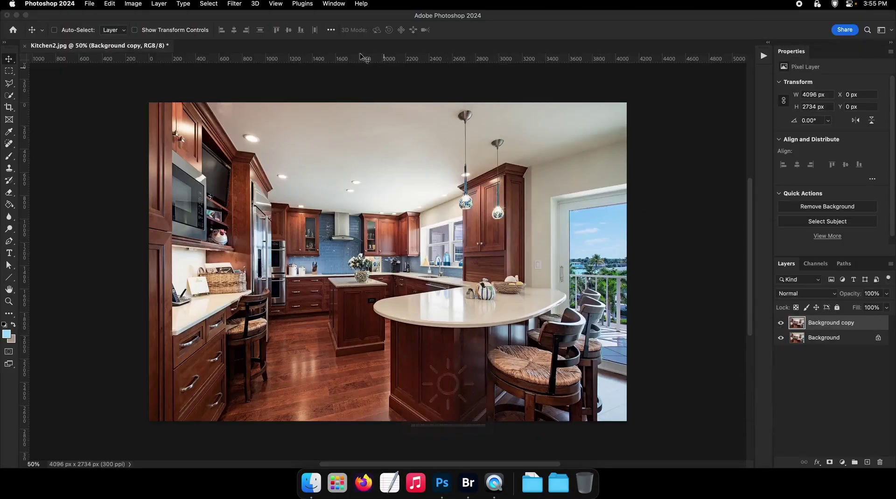
{"action": "left_click", "coordinate": [234, 3]}
{"action": "left_click", "coordinate": [285, 73]}
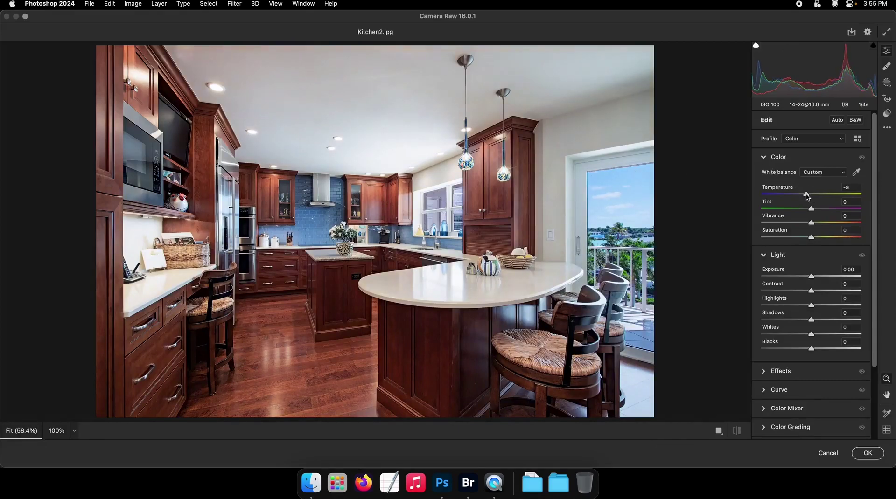
Step: Apply Temperature -13, Tint +5, Vibrance -10, Saturation -19, Contrast +78, Highlights -35 and Shadows +66 to the layer copy
{"action": "left_click", "coordinate": [840, 319]}
{"action": "left_click_drag", "start_coordinate": [811, 305], "coordinate": [794, 305]}
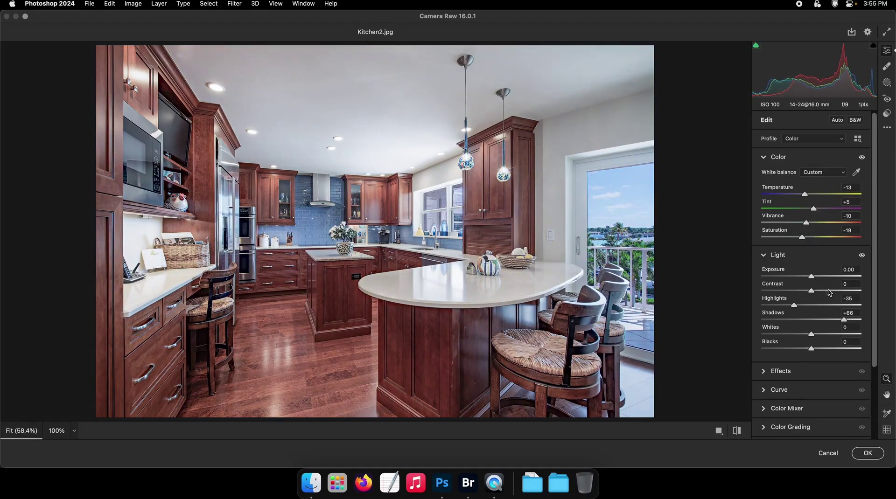
{"action": "left_click_drag", "start_coordinate": [828, 290], "coordinate": [833, 289]}
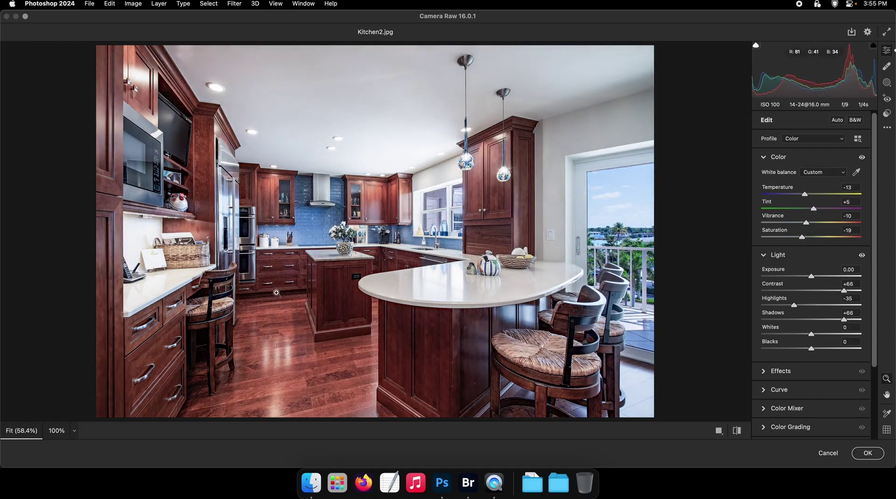
{"action": "left_click_drag", "start_coordinate": [844, 292], "coordinate": [850, 291]}
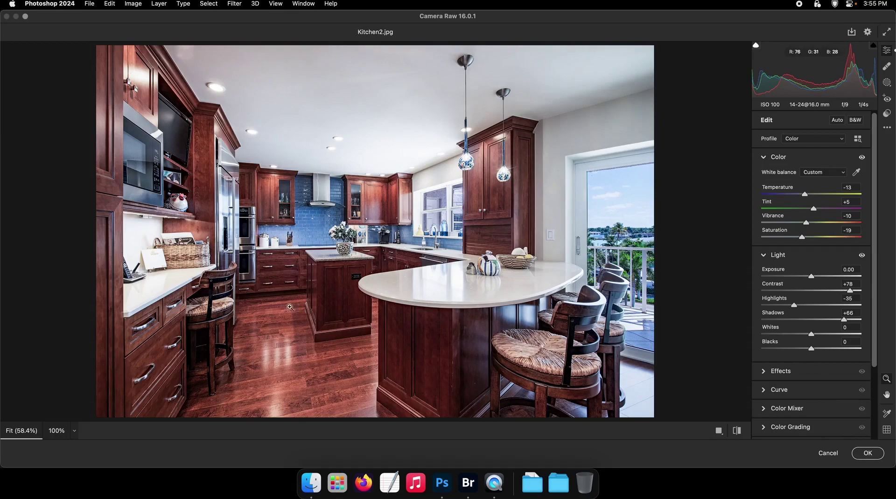
{"action": "left_click", "coordinate": [867, 453]}
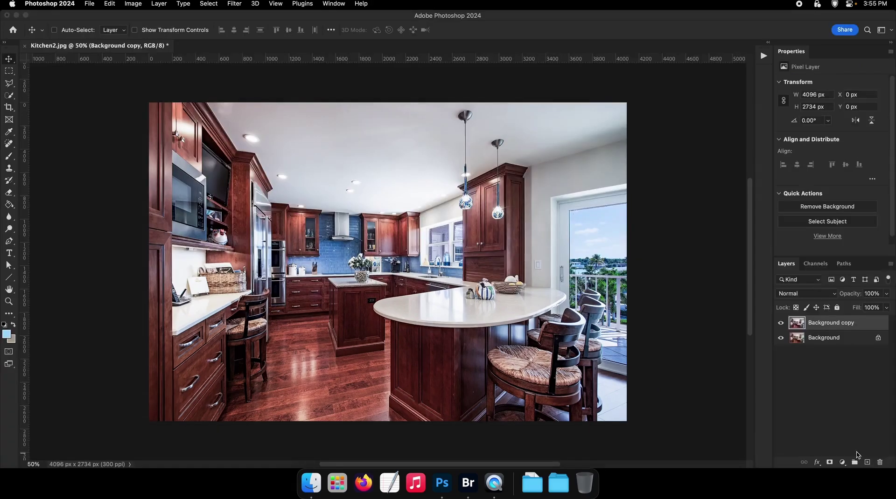
Step: Toggle the visibility of Background copy to compare the photo before and after the Camera Raw adjustment
{"action": "left_click", "coordinate": [781, 323]}
{"action": "left_click", "coordinate": [781, 323]}
{"action": "left_click", "coordinate": [781, 323]}
{"action": "left_click", "coordinate": [781, 323]}
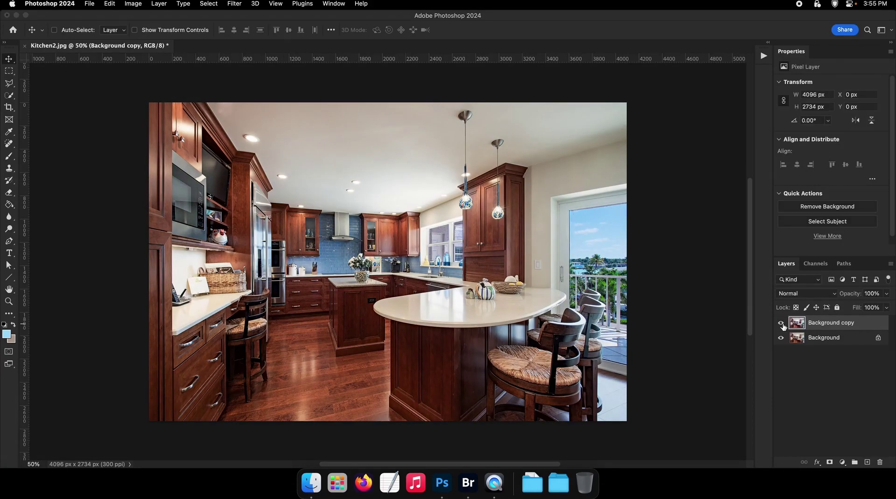
{"action": "left_click", "coordinate": [782, 325]}
{"action": "left_click", "coordinate": [783, 327]}
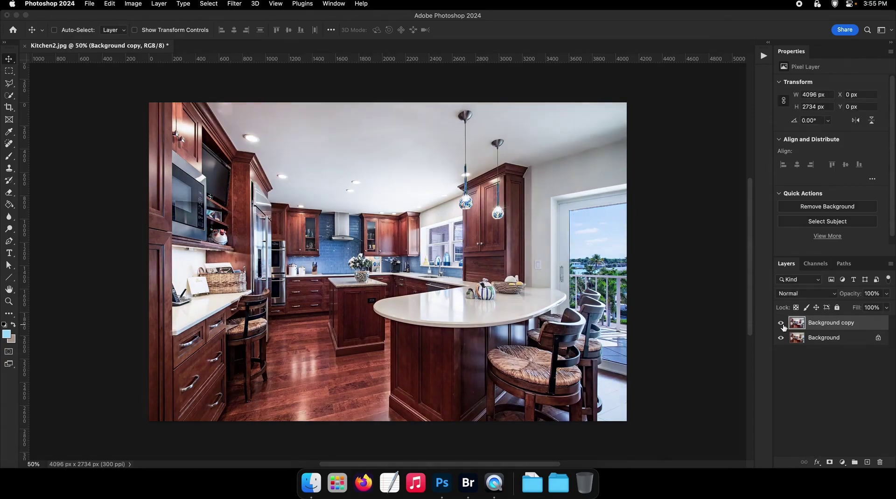
Step: Add a layer mask to Background copy and fill the mask with black
{"action": "key", "text": "g"}
{"action": "left_click", "coordinate": [829, 462]}
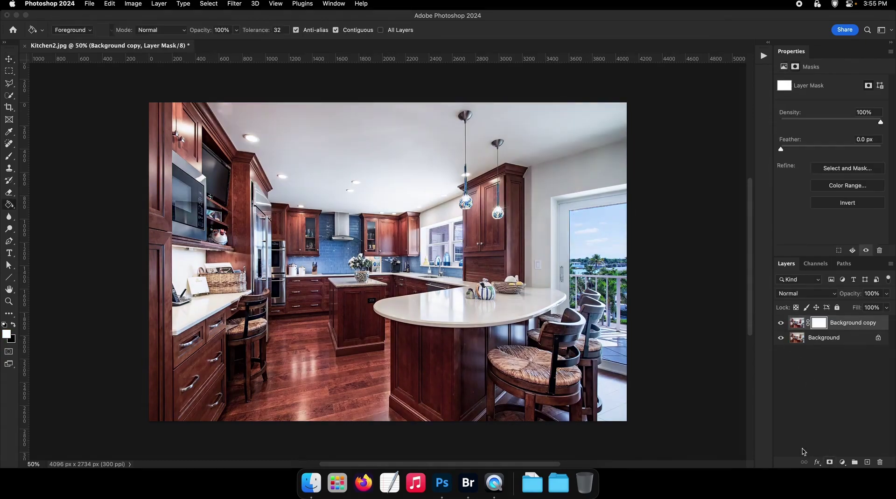
{"action": "left_click", "coordinate": [376, 291]}
Step: Paint white on the mask with a very large soft brush at 30% opacity and flow over the left cabinets and lower floor
{"action": "key", "text": "b"}
{"action": "left_click_drag", "start_coordinate": [313, 293], "coordinate": [337, 295]}
{"action": "right_click", "coordinate": [338, 295]}
{"action": "double_click", "coordinate": [388, 429]}
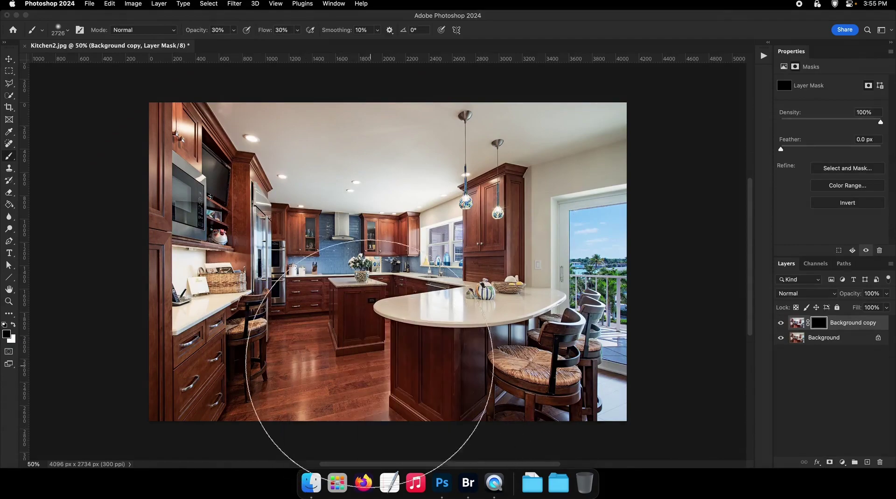
{"action": "key", "text": "x"}
{"action": "left_click_drag", "start_coordinate": [260, 142], "coordinate": [128, 275]}
{"action": "left_click_drag", "start_coordinate": [280, 187], "coordinate": [255, 187]}
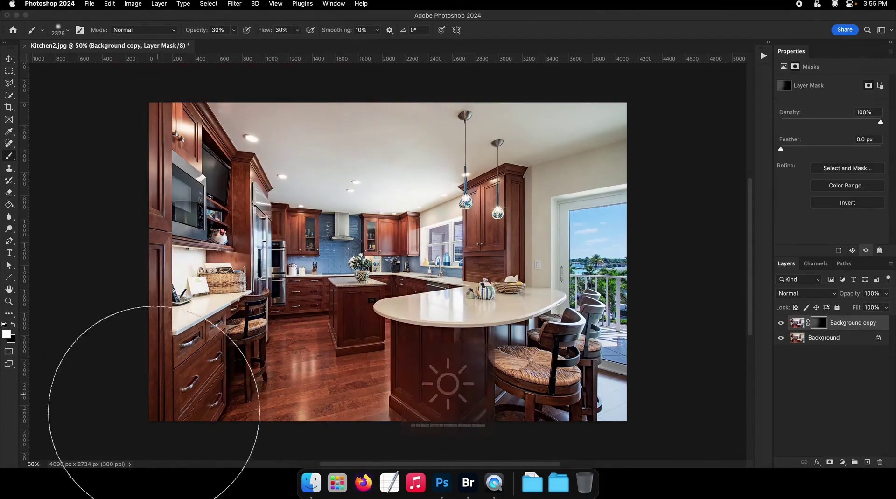
{"action": "mouse_move", "coordinate": [154, 411]}
{"action": "left_mouse_down"}
{"action": "mouse_move", "coordinate": [289, 330]}
{"action": "mouse_move", "coordinate": [378, 462]}
{"action": "mouse_move", "coordinate": [450, 381]}
{"action": "left_mouse_up"}
Step: Continue revealing the adjusted copy over the floor, island, counter and back cabinets with smaller soft strokes
{"action": "left_click_drag", "start_coordinate": [452, 379], "coordinate": [354, 389]}
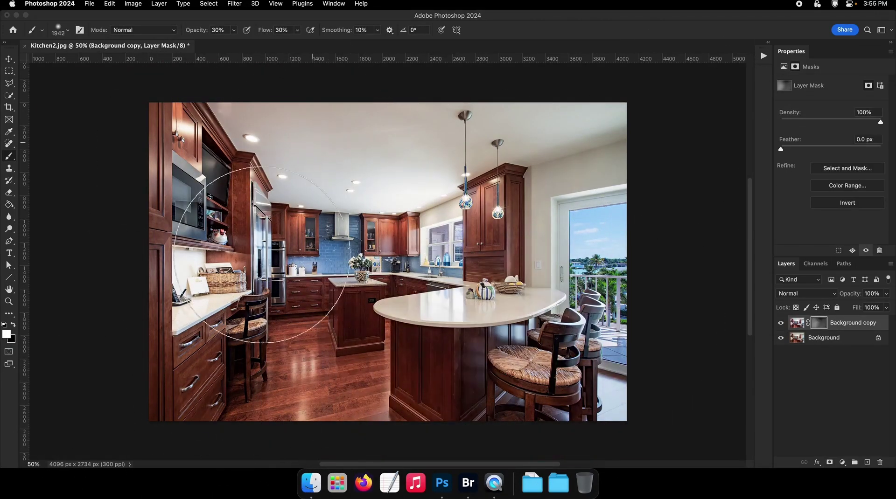
{"action": "left_click_drag", "start_coordinate": [280, 380], "coordinate": [244, 380]}
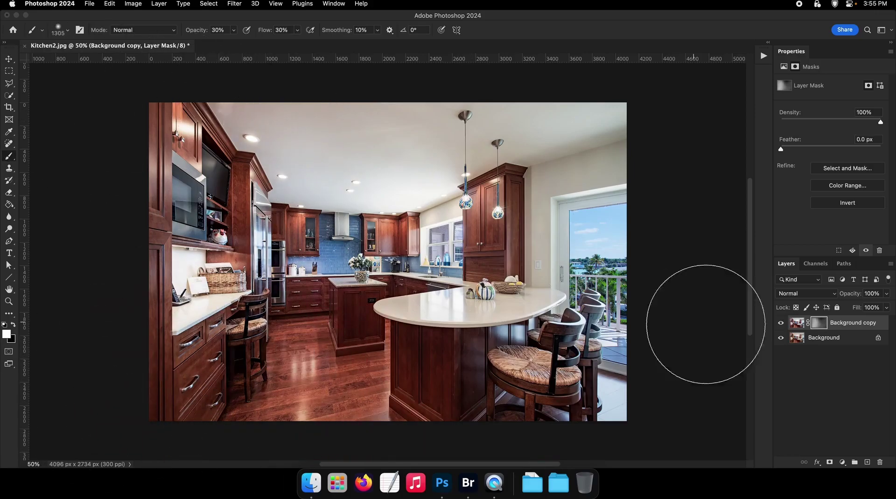
{"action": "mouse_move", "coordinate": [265, 279]}
{"action": "left_mouse_down"}
{"action": "mouse_move", "coordinate": [417, 280]}
{"action": "mouse_move", "coordinate": [439, 294]}
{"action": "left_mouse_up"}
{"action": "mouse_move", "coordinate": [433, 347]}
{"action": "left_mouse_down"}
{"action": "mouse_move", "coordinate": [387, 368]}
{"action": "mouse_move", "coordinate": [396, 367]}
{"action": "left_mouse_up"}
{"action": "left_click_drag", "start_coordinate": [314, 131], "coordinate": [325, 201]}
{"action": "left_click_drag", "start_coordinate": [438, 412], "coordinate": [379, 291]}
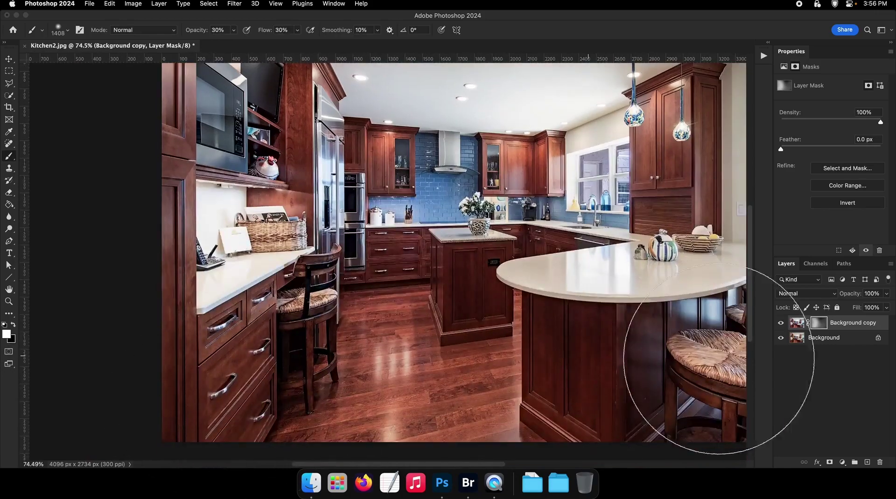
Step: Compare the masked adjustment with the original Background across the whole kitchen and up close at the back wall
{"action": "left_click", "coordinate": [781, 339], "text": "alt"}
{"action": "left_click", "coordinate": [781, 339], "text": "alt"}
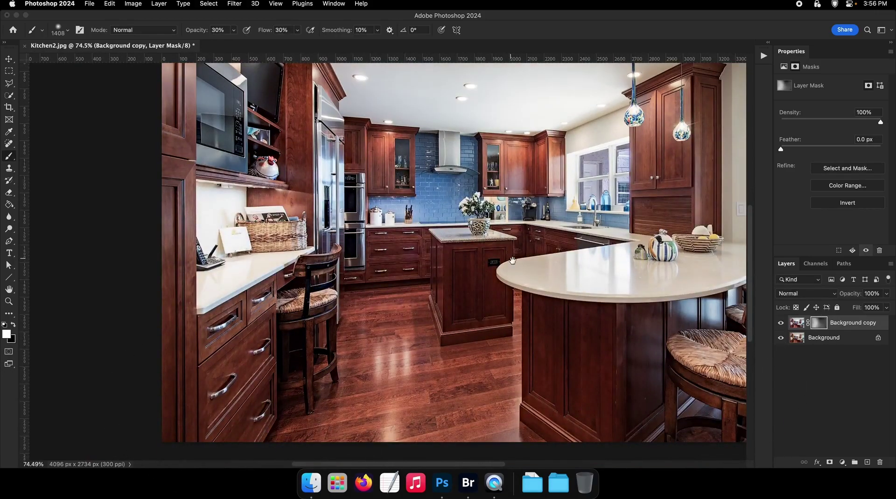
{"action": "left_click_drag", "start_coordinate": [512, 261], "coordinate": [571, 303]}
{"action": "left_click_drag", "start_coordinate": [467, 259], "coordinate": [597, 317]}
{"action": "left_click", "coordinate": [782, 338], "text": "alt"}
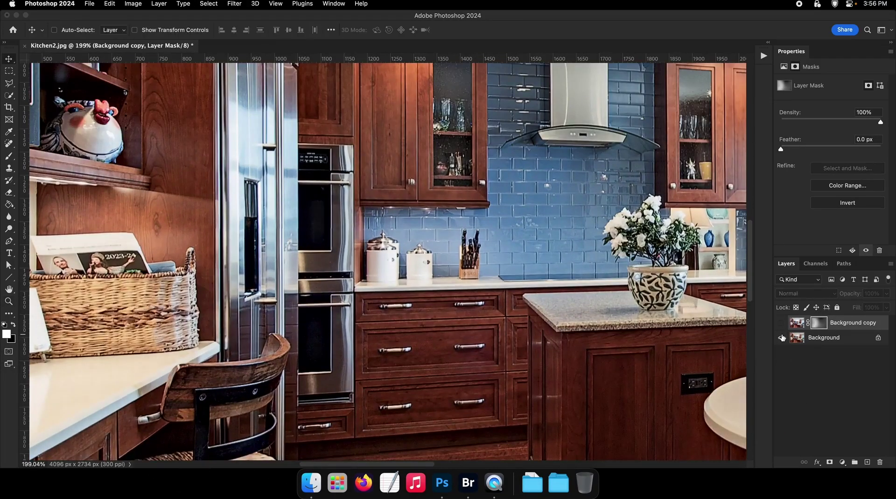
{"action": "left_click", "coordinate": [782, 338], "text": "alt"}
Step: Merge the layers of the kitchen photo, and save and close Kitchen2.jpg
{"action": "scroll", "coordinate": [474, 308], "scroll_direction": "down", "scroll_amount": 5}
{"action": "key", "text": "z"}
{"action": "left_click_drag", "start_coordinate": [502, 316], "coordinate": [494, 311]}
{"action": "right_click", "coordinate": [824, 342]}
{"action": "left_click", "coordinate": [766, 431]}
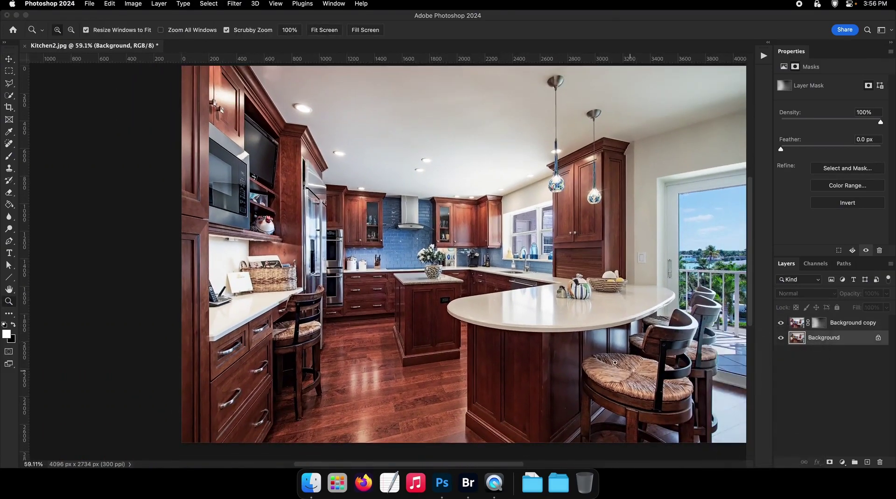
{"action": "key", "text": "v"}
{"action": "key", "text": "super+s"}
{"action": "key", "text": "super+w"}
Step: Switch to Adobe Bridge and preview the photo that follows Kitchen2.jpg
{"action": "key", "text": "F2"}
{"action": "left_click", "coordinate": [468, 483]}
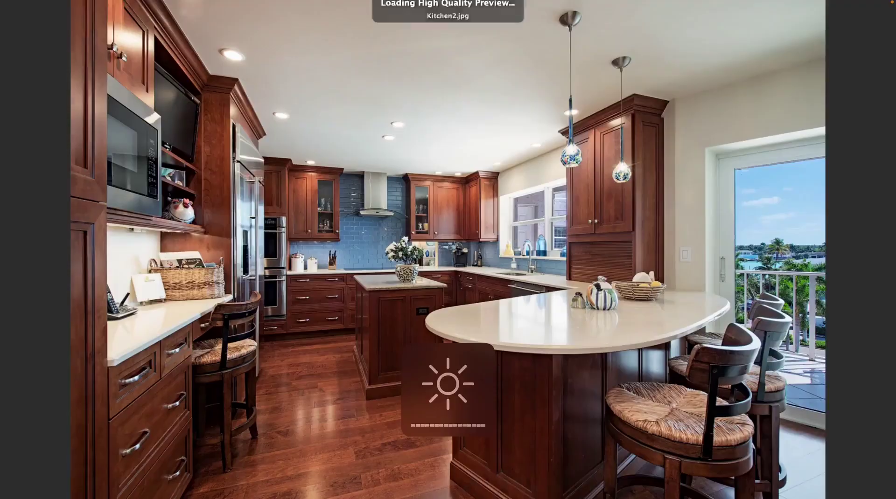
{"action": "key", "text": "Right"}
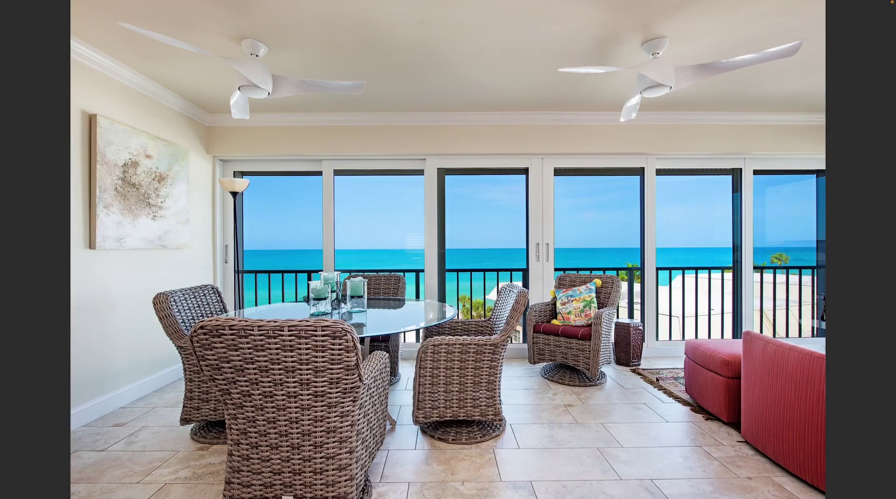
Step: Open Lanai.jpg in Photoshop and add a Brightness/Contrast adjustment with brightness -29 and contrast 66
{"action": "key", "text": "space"}
{"action": "key", "text": "Return"}
{"action": "key", "text": "F2"}
{"action": "left_click", "coordinate": [845, 462]}
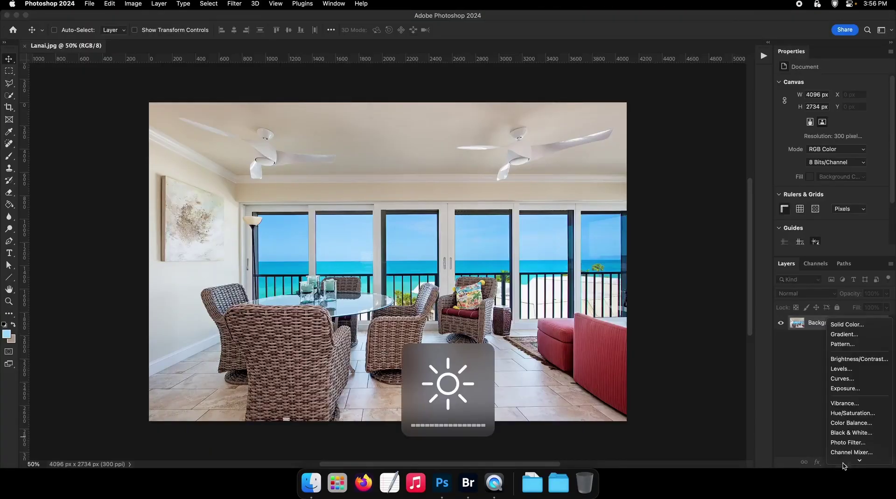
{"action": "left_click", "coordinate": [850, 362]}
{"action": "left_click_drag", "start_coordinate": [828, 110], "coordinate": [821, 110]}
{"action": "left_click_drag", "start_coordinate": [831, 129], "coordinate": [864, 128]}
Step: Fill the adjustment's mask with black and softly paint the effect back over the room in white at 30% opacity
{"action": "key", "text": "g"}
{"action": "key", "text": "x"}
{"action": "left_click", "coordinate": [437, 181]}
{"action": "key", "text": "b"}
{"action": "key", "text": "x"}
{"action": "left_click_drag", "start_coordinate": [361, 199], "coordinate": [460, 202]}
{"action": "mouse_move", "coordinate": [289, 228]}
{"action": "left_mouse_down"}
{"action": "mouse_move", "coordinate": [316, 296]}
{"action": "mouse_move", "coordinate": [376, 354]}
{"action": "mouse_move", "coordinate": [353, 353]}
{"action": "mouse_move", "coordinate": [613, 350]}
{"action": "mouse_move", "coordinate": [130, 140]}
{"action": "mouse_move", "coordinate": [337, 135]}
{"action": "left_mouse_up"}
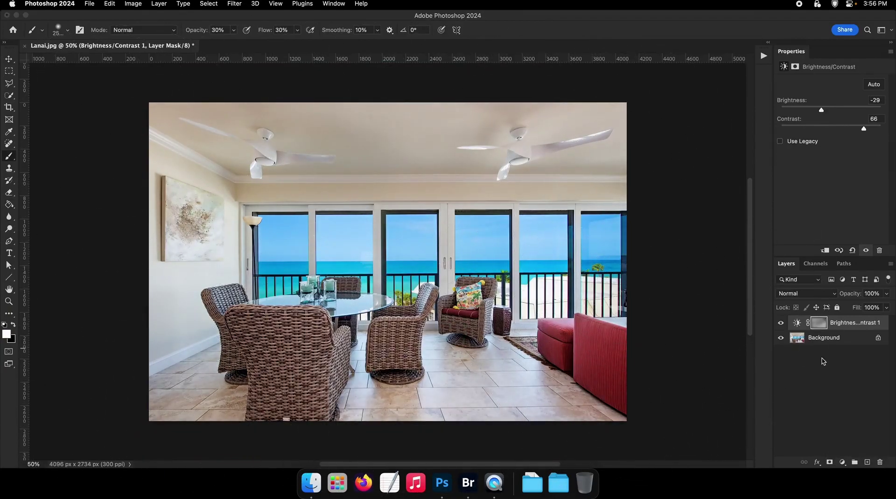
Step: Merge the layers of the lanai photo, and save and close Lanai.jpg
{"action": "right_click", "coordinate": [825, 338]}
{"action": "left_click", "coordinate": [805, 436]}
{"action": "key", "text": "super+s"}
{"action": "key", "text": "v"}
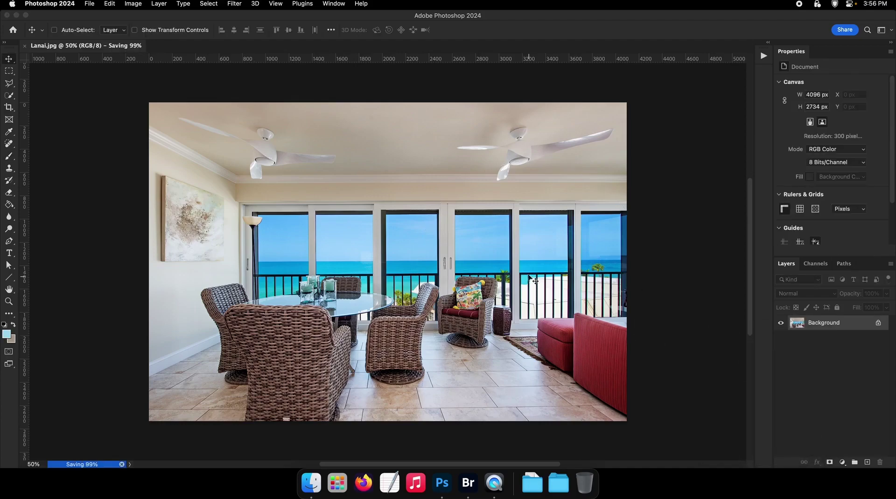
{"action": "key", "text": "super+w"}
Step: Switch to Adobe Bridge, preview the photo after Lanai.jpg, and open Living1.jpg in Photoshop
{"action": "key", "text": "F2"}
{"action": "left_click", "coordinate": [467, 482]}
{"action": "key", "text": "space"}
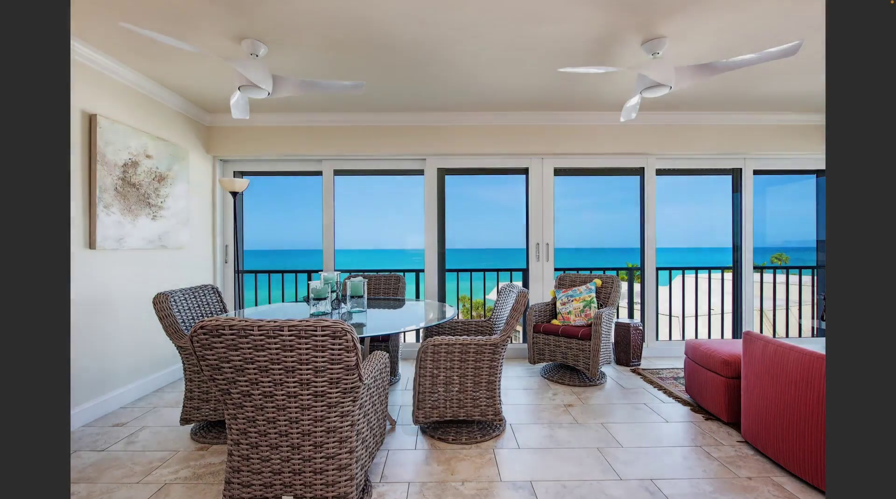
{"action": "key", "text": "Right"}
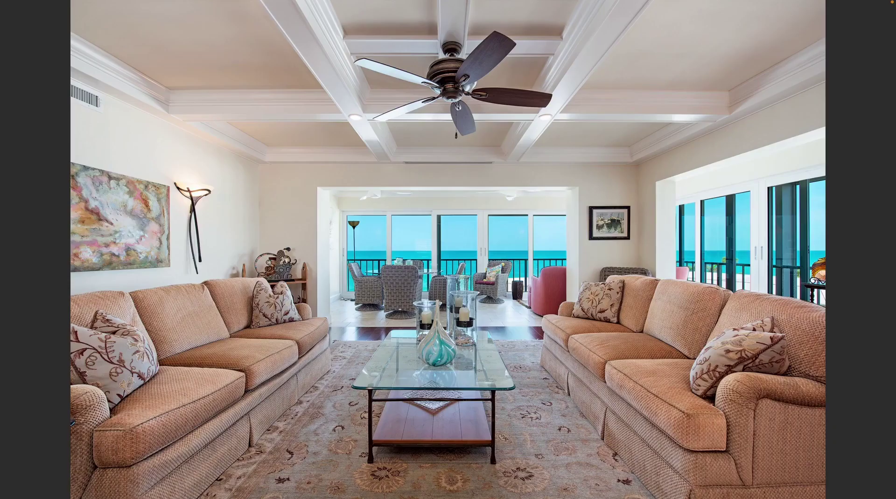
{"action": "key", "text": "space"}
{"action": "key", "text": "Return"}
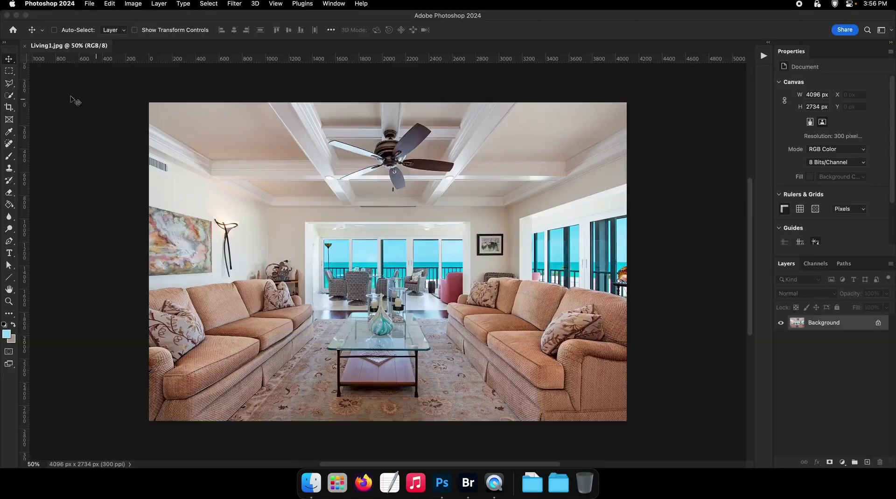
Step: Outline the picture and mat inside the black frame on the back wall with the Polygonal Lasso
{"action": "key", "text": "z"}
{"action": "left_click", "coordinate": [485, 243]}
{"action": "left_click", "coordinate": [485, 243]}
{"action": "left_click", "coordinate": [493, 243]}
{"action": "left_click", "coordinate": [544, 235]}
{"action": "left_click", "coordinate": [544, 235]}
{"action": "key", "text": "l"}
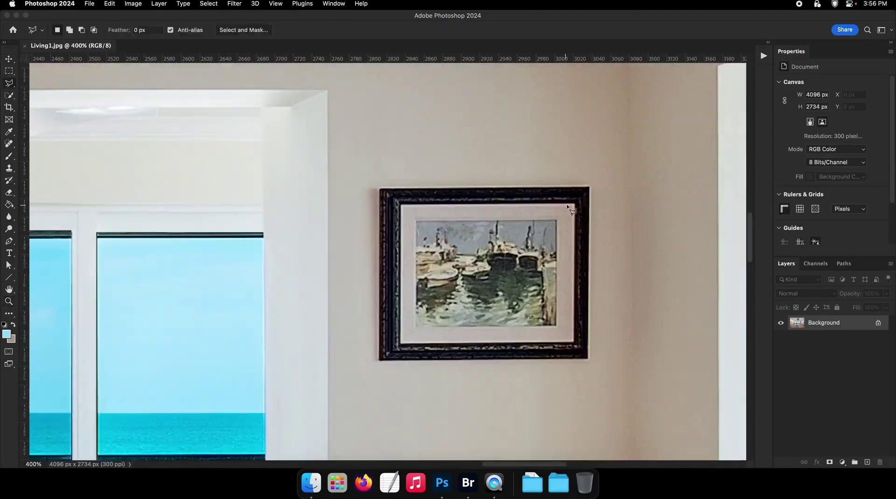
{"action": "left_click", "coordinate": [574, 344]}
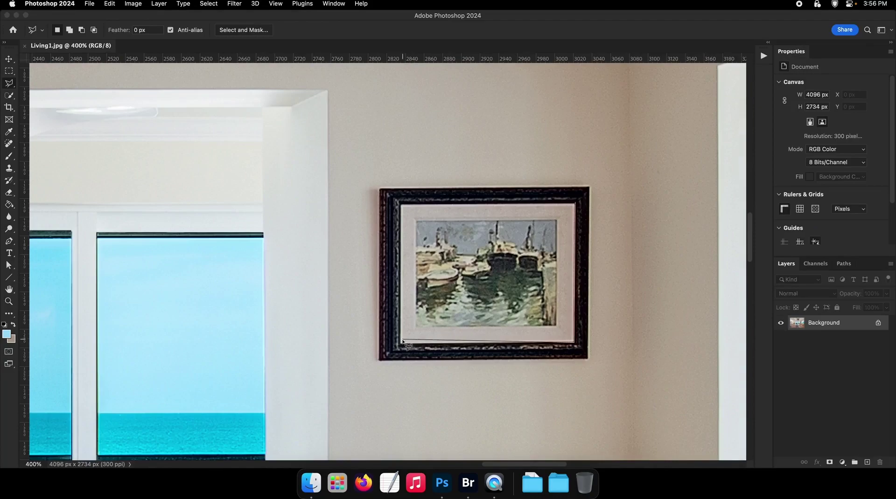
{"action": "left_click", "coordinate": [401, 344]}
{"action": "left_click", "coordinate": [401, 206]}
{"action": "key", "text": "F2"}
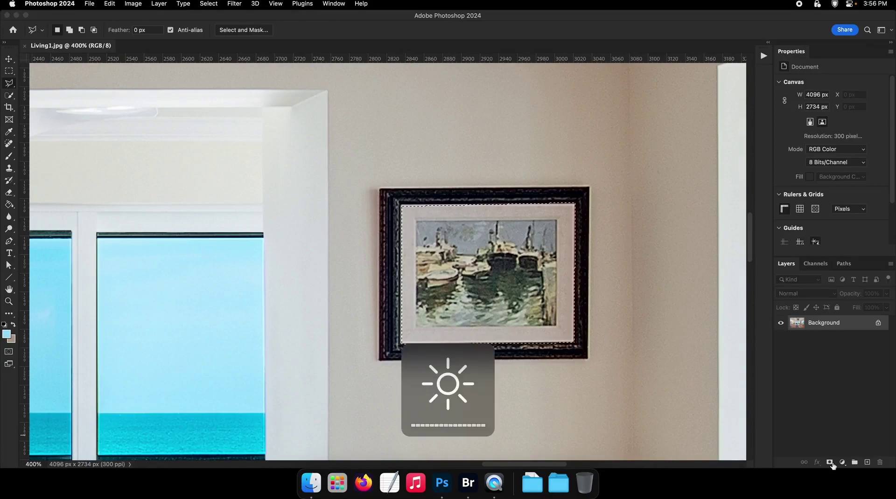
Step: Add a Brightness/Contrast adjustment to the selected framed picture with brightness 45 and contrast 19
{"action": "left_click", "coordinate": [842, 463]}
{"action": "left_click", "coordinate": [850, 359]}
{"action": "scroll", "coordinate": [498, 237], "scroll_direction": "down", "scroll_amount": 2}
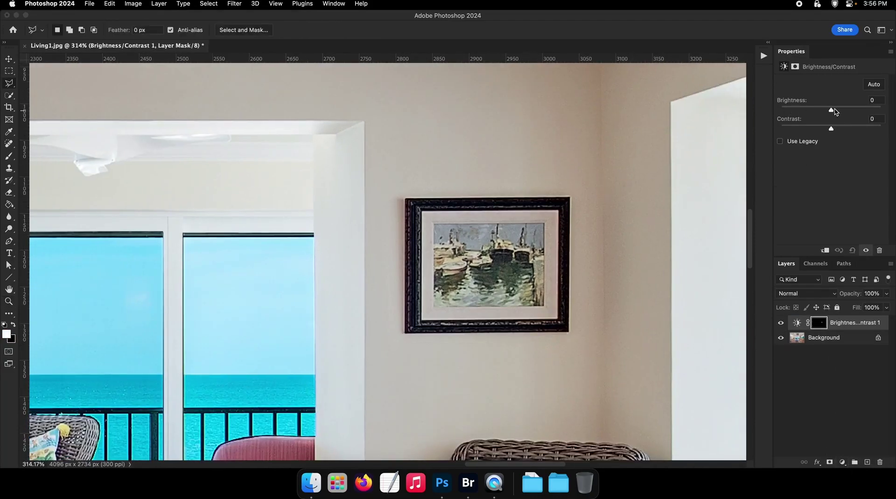
{"action": "left_click_drag", "start_coordinate": [831, 110], "coordinate": [845, 110]}
{"action": "left_click", "coordinate": [840, 128]}
{"action": "scroll", "coordinate": [600, 184], "scroll_direction": "down", "scroll_amount": 10}
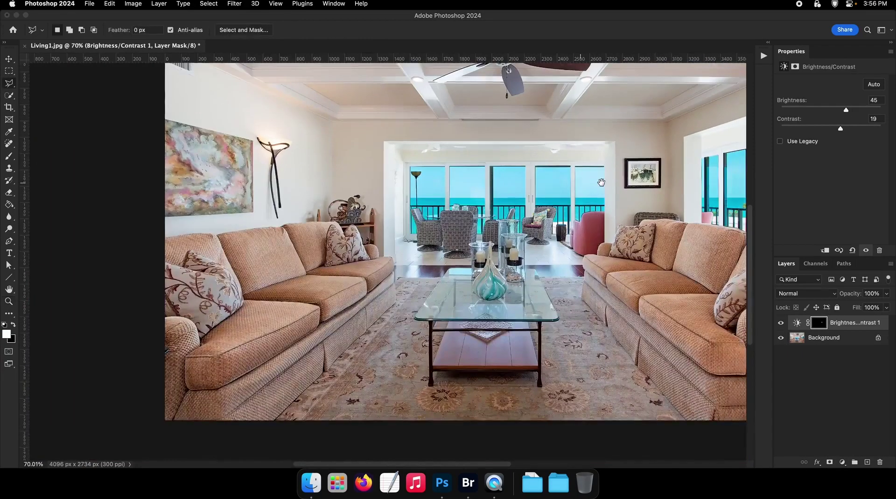
Step: Outline the abstract painting beside the wall sconce with the Polygonal Lasso
{"action": "left_click_drag", "start_coordinate": [600, 184], "coordinate": [680, 182]}
{"action": "scroll", "coordinate": [326, 146], "scroll_direction": "up", "scroll_amount": 4}
{"action": "scroll", "coordinate": [339, 151], "scroll_direction": "up", "scroll_amount": 3}
{"action": "left_click", "coordinate": [253, 138]}
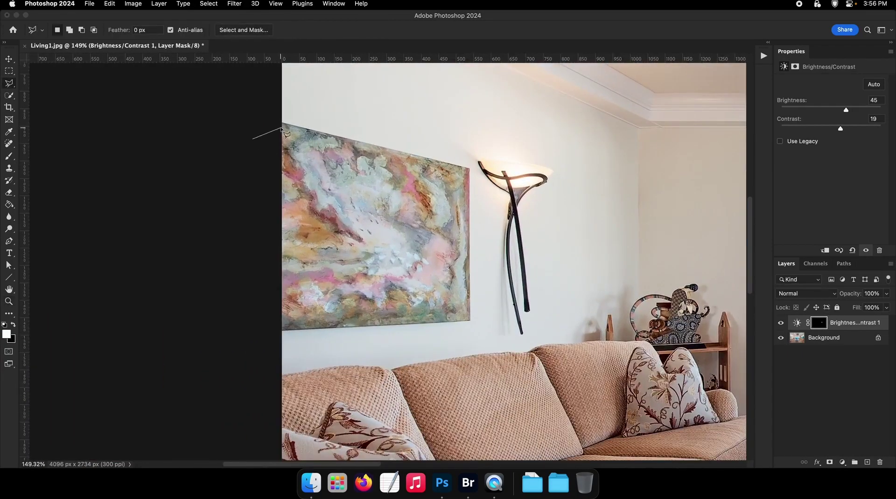
{"action": "left_click", "coordinate": [282, 124]}
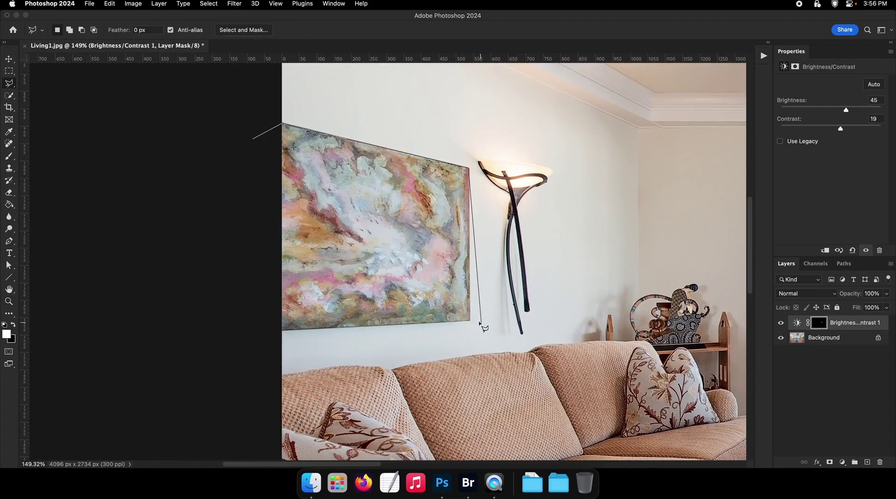
{"action": "key", "text": "F2"}
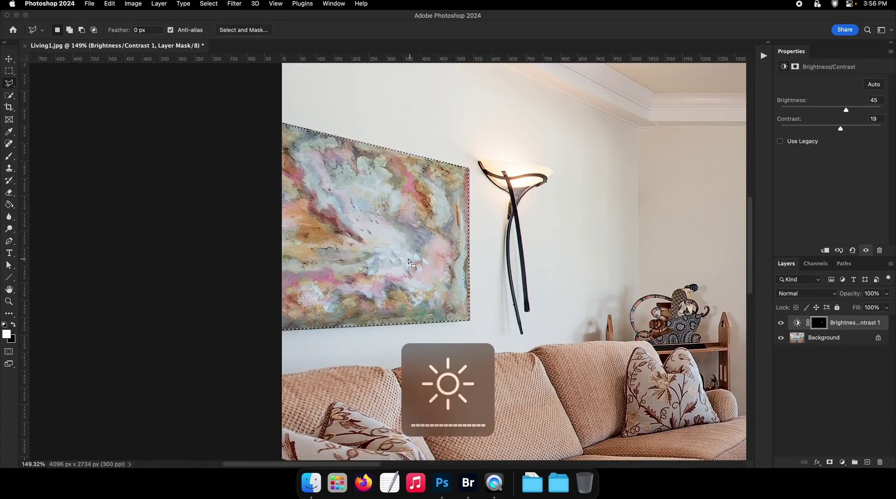
Step: Fill the abstract painting's selected area on the adjustment mask with white to extend the brightening to it
{"action": "key", "text": "g"}
{"action": "left_click", "coordinate": [403, 256]}
{"action": "left_click_drag", "start_coordinate": [405, 254], "coordinate": [388, 257]}
{"action": "left_click_drag", "start_coordinate": [452, 253], "coordinate": [392, 256]}
{"action": "key", "text": "super+z"}
{"action": "key", "text": "super+d"}
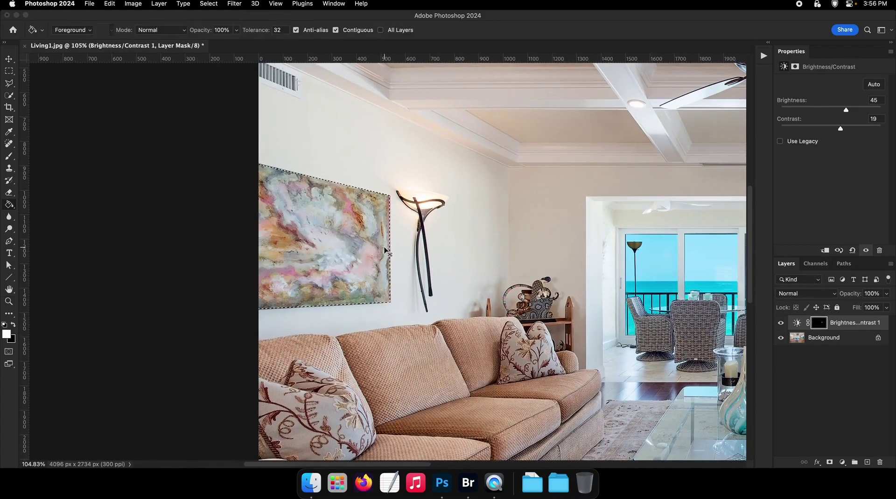
{"action": "key", "text": "b"}
{"action": "key", "text": "super+shift+z"}
{"action": "key", "text": "super+shift+z"}
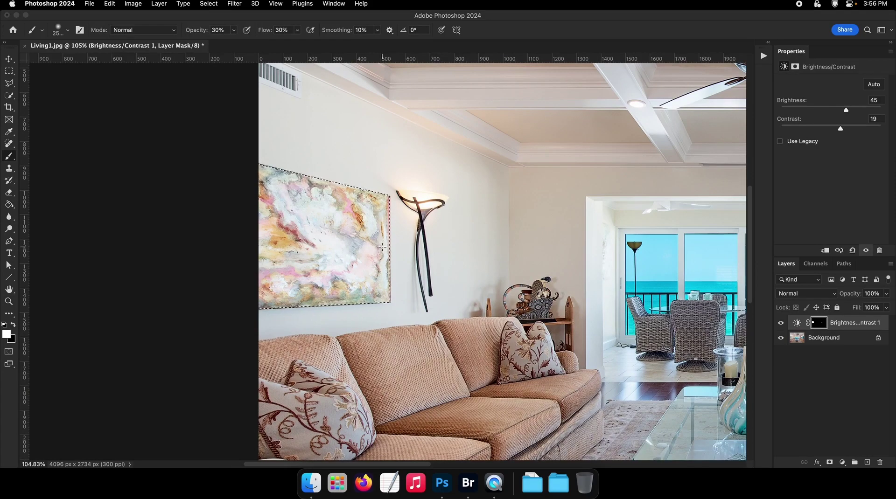
Step: Set the brush to 961 px with 0% hardness, clear the painting's selection and make black the foreground color
{"action": "key", "text": "F2"}
{"action": "right_click", "coordinate": [440, 255]}
{"action": "left_click", "coordinate": [506, 274]}
{"action": "left_click", "coordinate": [439, 255]}
{"action": "left_click_drag", "start_coordinate": [329, 244], "coordinate": [549, 252]}
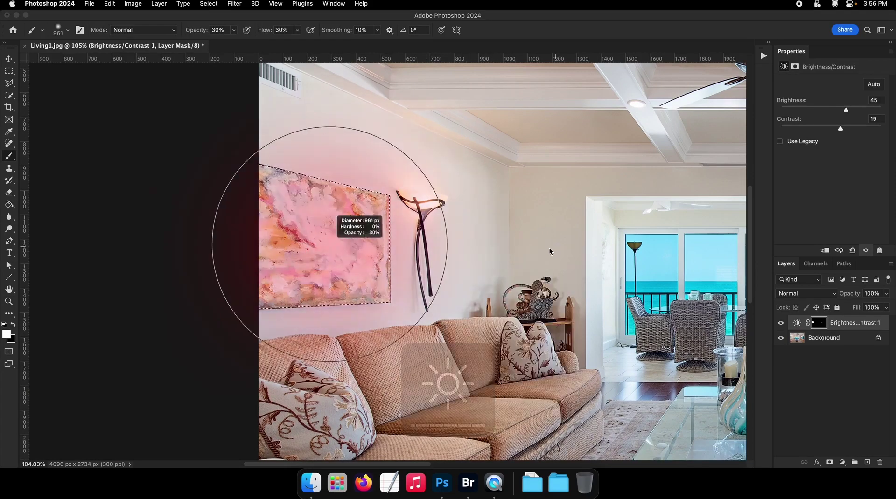
{"action": "key", "text": "super+d"}
{"action": "key", "text": "x"}
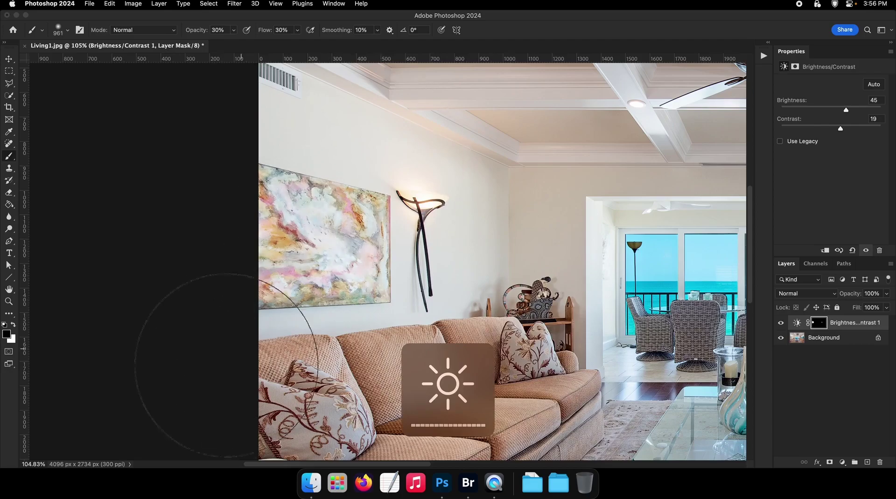
Step: Compare the living room with and without the Brightness/Contrast adjustment and inspect the whole photo
{"action": "left_click", "coordinate": [781, 323]}
{"action": "left_click", "coordinate": [781, 323]}
{"action": "key", "text": "z"}
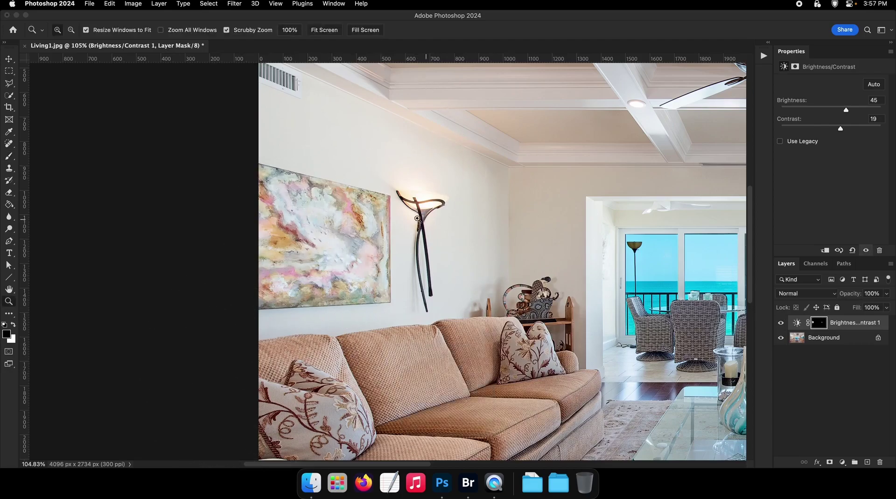
{"action": "left_click_drag", "start_coordinate": [417, 218], "coordinate": [371, 220]}
{"action": "key", "text": "z"}
{"action": "left_click_drag", "start_coordinate": [461, 240], "coordinate": [429, 240]}
{"action": "key", "text": "z"}
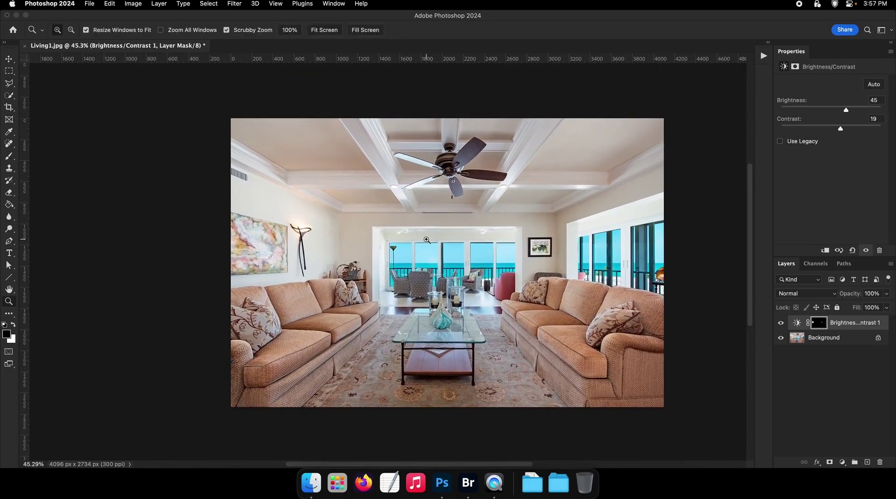
{"action": "left_click", "coordinate": [426, 240]}
Step: Merge the layers of the living room photo, and save and close Living1.jpg
{"action": "key", "text": "v"}
{"action": "right_click", "coordinate": [803, 336]}
{"action": "left_click", "coordinate": [707, 434]}
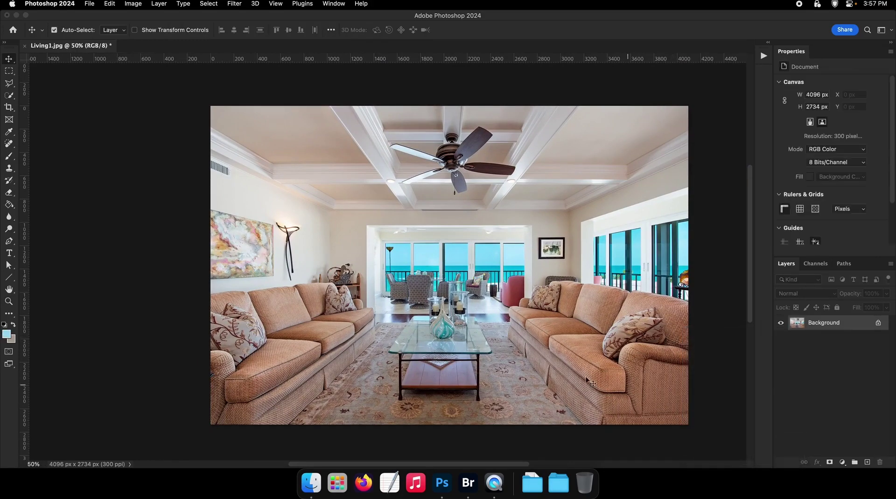
{"action": "key", "text": "super+s"}
{"action": "key", "text": "F2"}
{"action": "key", "text": "super+w"}
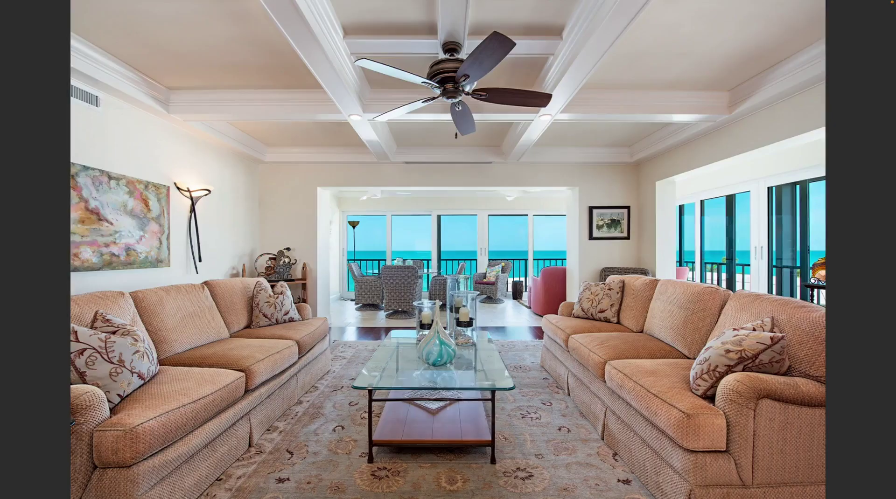
Step: Switch to Adobe Bridge, preview the photo after Living1.jpg, and open Living2.jpg in Photoshop
{"action": "key", "text": "F2"}
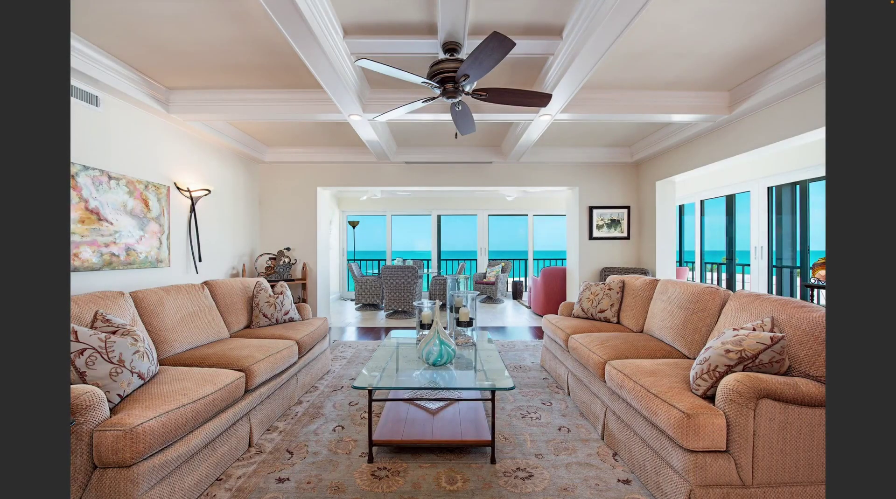
{"action": "key", "text": "Right"}
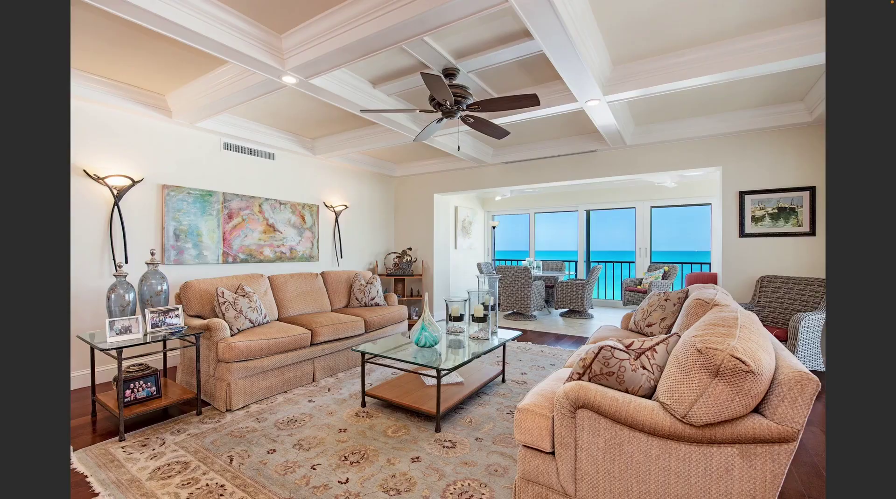
{"action": "key", "text": "Escape"}
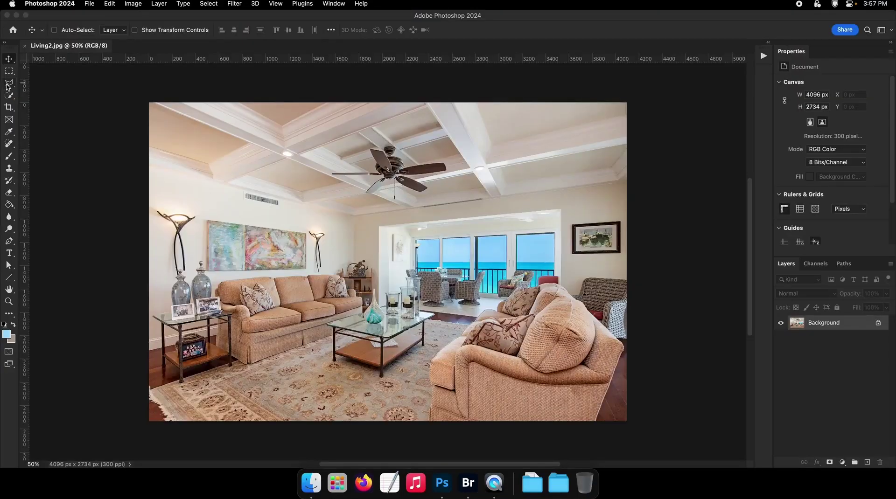
Step: Outline the boat picture and its mat inside the black frame near the wicker chair with the Polygonal Lasso
{"action": "mouse_move", "coordinate": [523, 233]}
{"action": "left_mouse_down"}
{"action": "mouse_move", "coordinate": [546, 232]}
{"action": "mouse_move", "coordinate": [342, 190]}
{"action": "left_mouse_up"}
{"action": "left_click", "coordinate": [326, 182], "text": "super"}
{"action": "left_click", "coordinate": [306, 161], "text": "super"}
{"action": "left_click", "coordinate": [184, 134], "text": "super"}
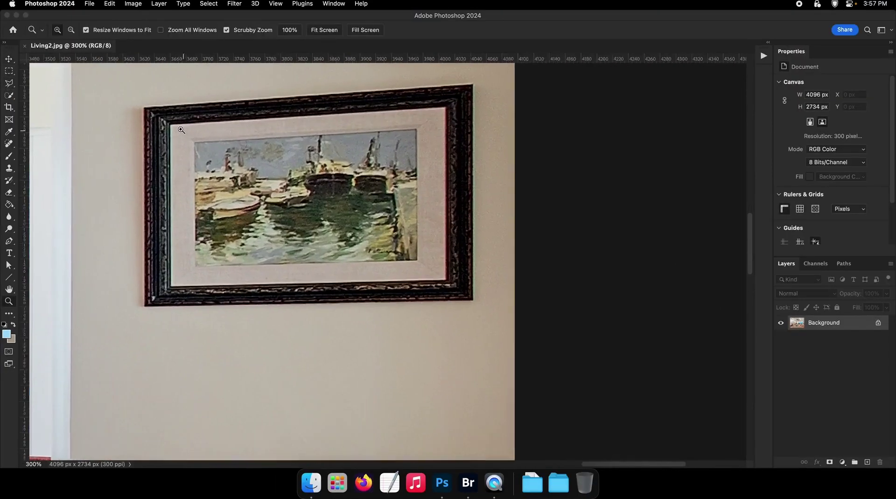
{"action": "left_click", "coordinate": [166, 123]}
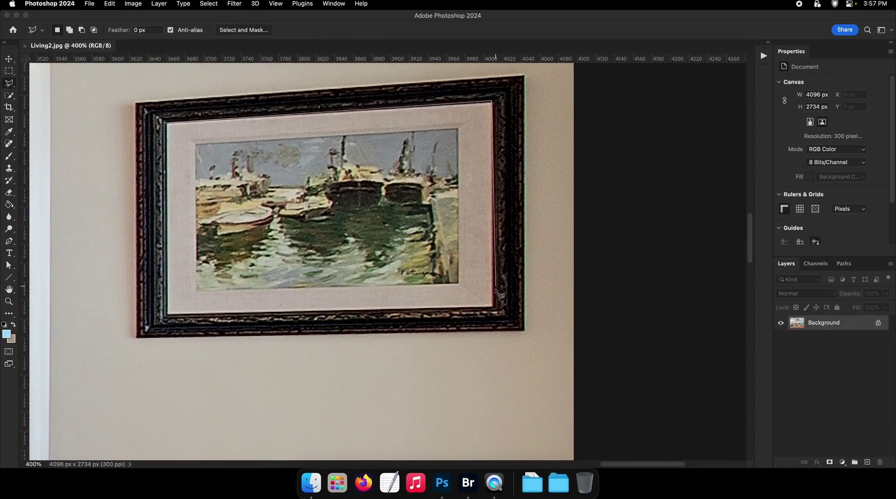
{"action": "left_click", "coordinate": [493, 307]}
{"action": "double_click", "coordinate": [167, 314]}
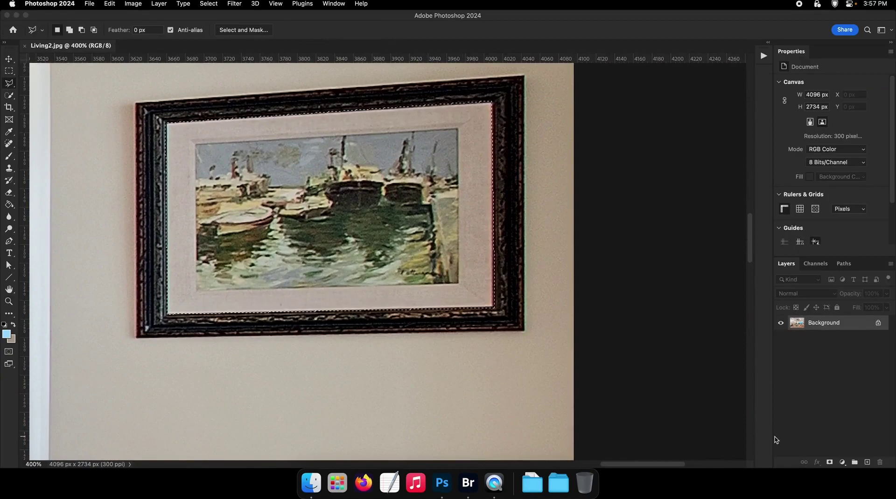
Step: Add a Brightness/Contrast adjustment to the selected boat picture with brightness 52 and contrast -18
{"action": "left_click", "coordinate": [842, 461]}
{"action": "left_click", "coordinate": [830, 360]}
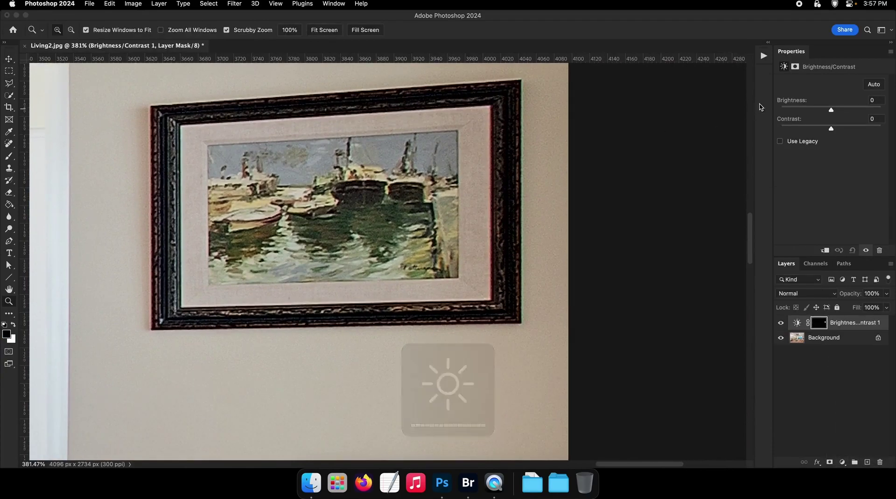
{"action": "left_click_drag", "start_coordinate": [411, 121], "coordinate": [402, 120]}
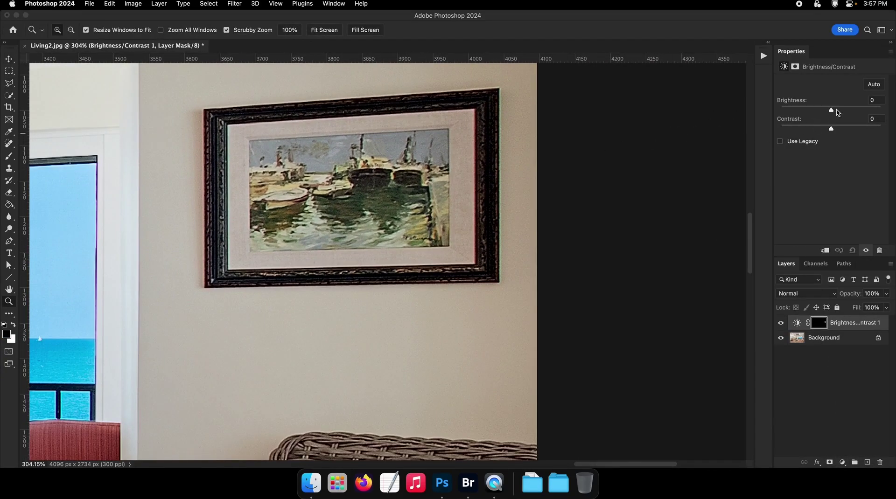
{"action": "left_click_drag", "start_coordinate": [838, 112], "coordinate": [849, 113]}
{"action": "left_click_drag", "start_coordinate": [595, 263], "coordinate": [488, 184]}
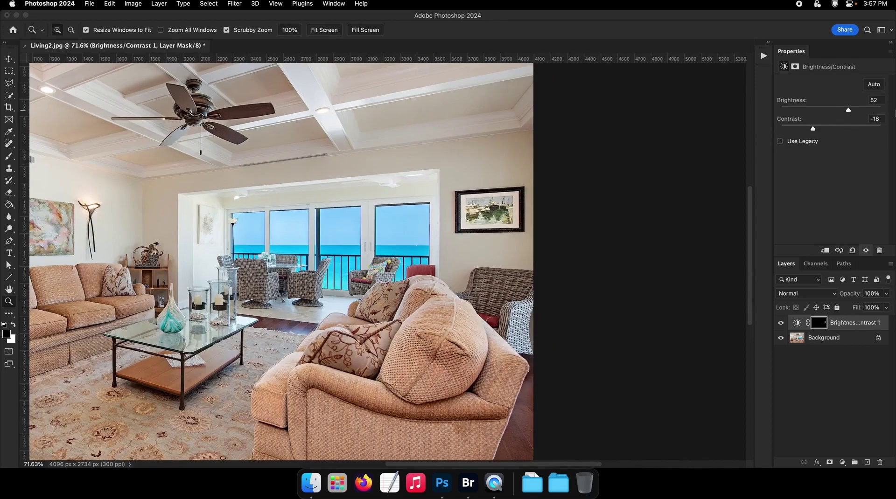
Step: Try raising the boat picture's brightness to 150, and undo the change
{"action": "left_click_drag", "start_coordinate": [894, 110], "coordinate": [861, 109]}
{"action": "scroll", "coordinate": [518, 219], "scroll_direction": "up", "scroll_amount": 4}
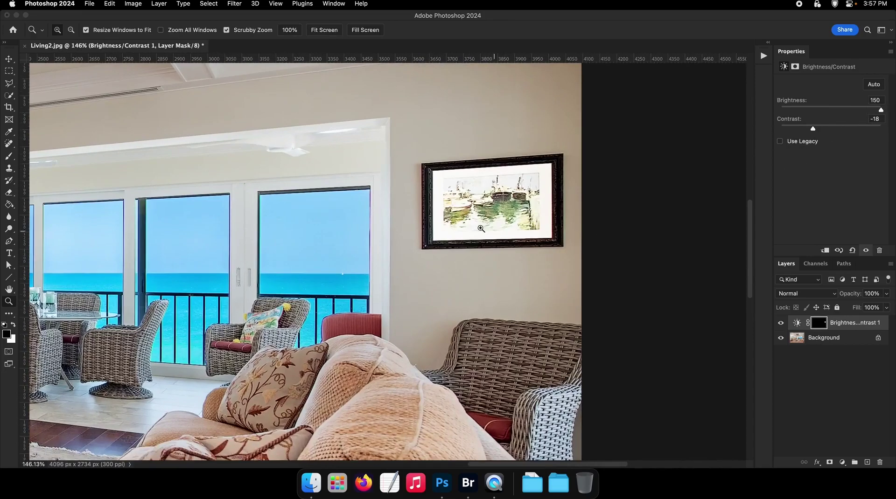
{"action": "scroll", "coordinate": [480, 228], "scroll_direction": "down", "scroll_amount": 4}
{"action": "scroll", "coordinate": [481, 211], "scroll_direction": "up", "scroll_amount": 6}
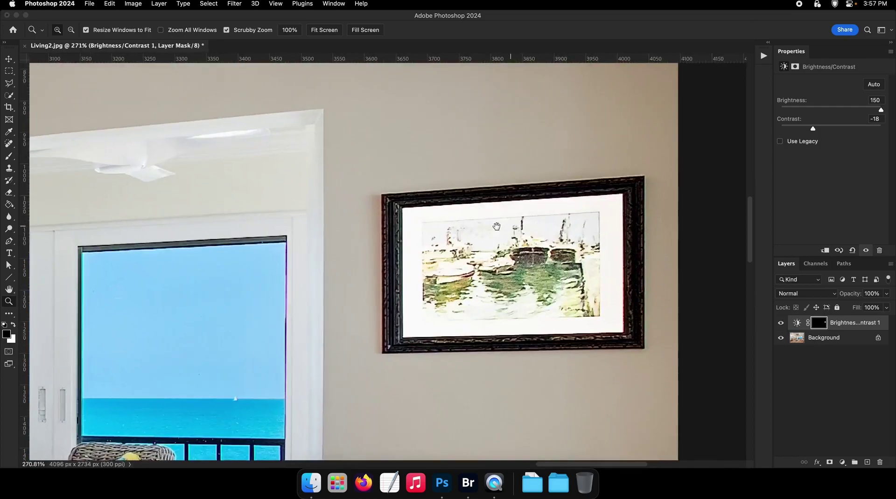
{"action": "key", "text": "super+z"}
Step: Merge the Brightness/Contrast adjustment into the Background of Living2.jpg
{"action": "left_click", "coordinate": [820, 339]}
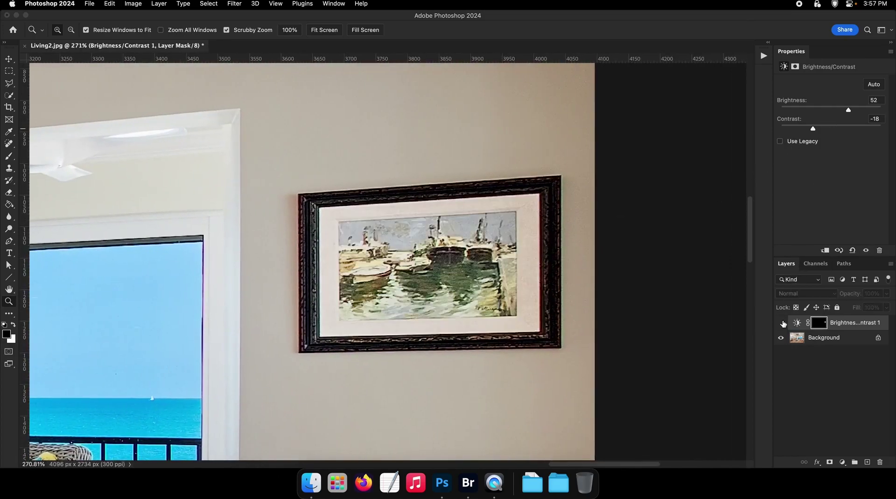
{"action": "right_click", "coordinate": [820, 341]}
{"action": "left_click", "coordinate": [779, 428]}
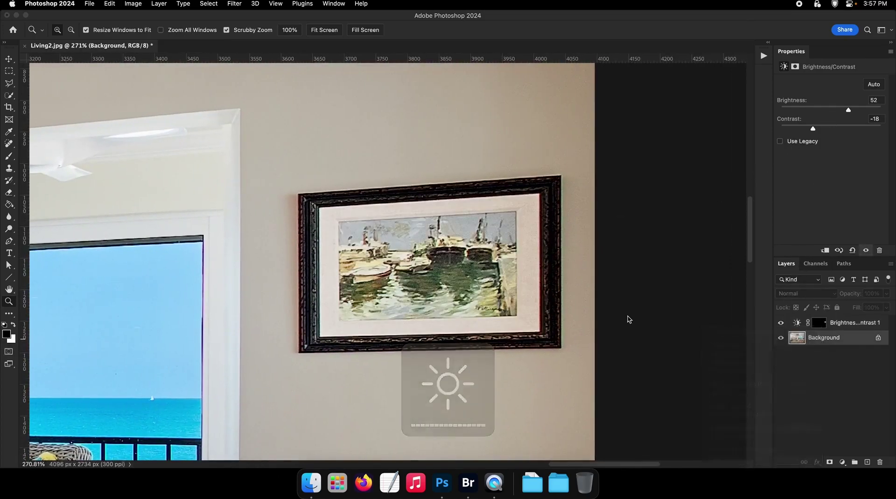
Step: Duplicate the Background layer of Living2.jpg
{"action": "scroll", "coordinate": [481, 228], "scroll_direction": "down", "scroll_amount": 5}
{"action": "key", "text": "v"}
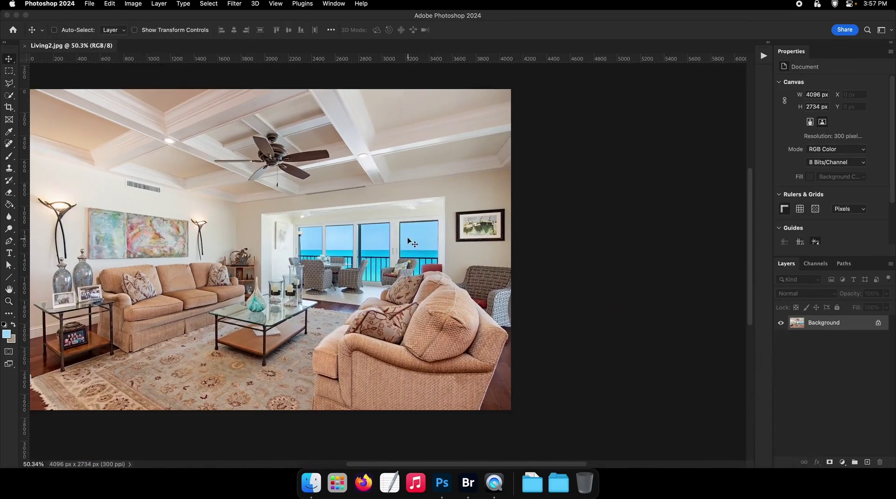
{"action": "right_click", "coordinate": [822, 322]}
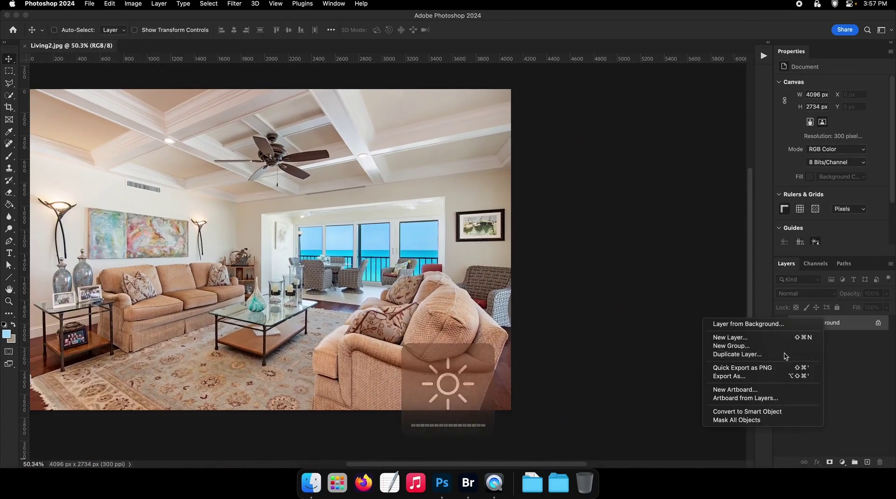
{"action": "left_click", "coordinate": [746, 356]}
{"action": "key", "text": "Return"}
Step: Apply the Camera Raw Filter to the copy with temperature -10, vibrance -8, saturation -7, exposure -0.15, contrast +53, highlights -52 and shadows +42
{"action": "left_click", "coordinate": [234, 3]}
{"action": "left_click", "coordinate": [554, 146]}
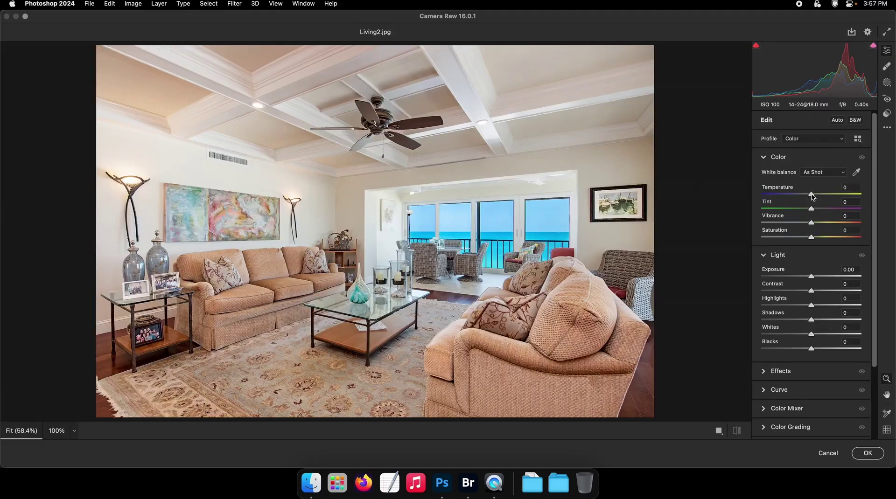
{"action": "left_click_drag", "start_coordinate": [812, 197], "coordinate": [809, 198]}
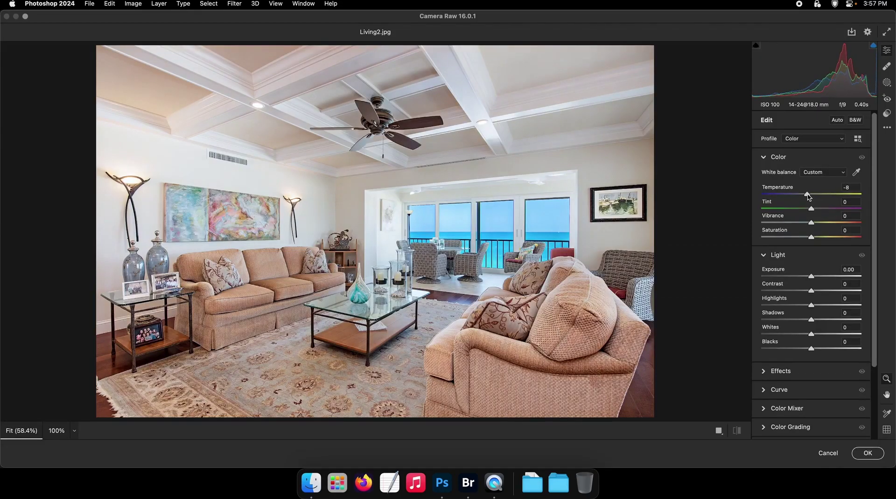
{"action": "left_click_drag", "start_coordinate": [811, 305], "coordinate": [785, 306]}
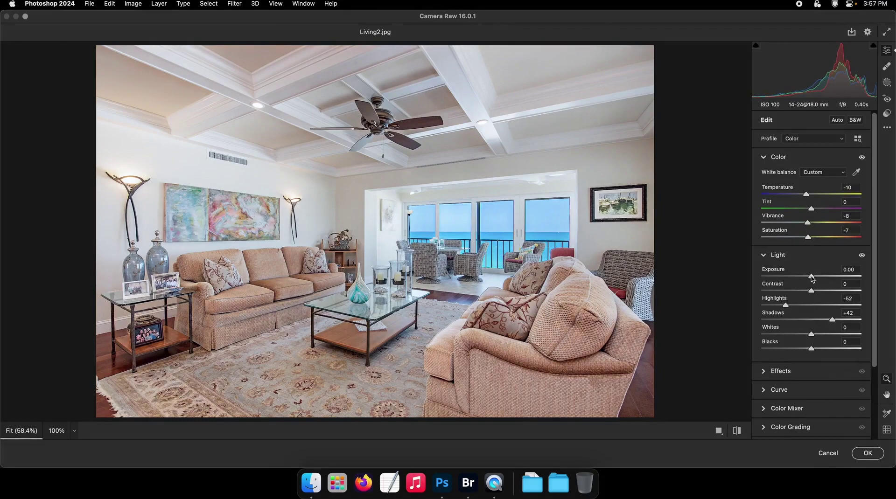
{"action": "left_click_drag", "start_coordinate": [810, 276], "coordinate": [810, 276]}
{"action": "left_click_drag", "start_coordinate": [811, 290], "coordinate": [828, 290]}
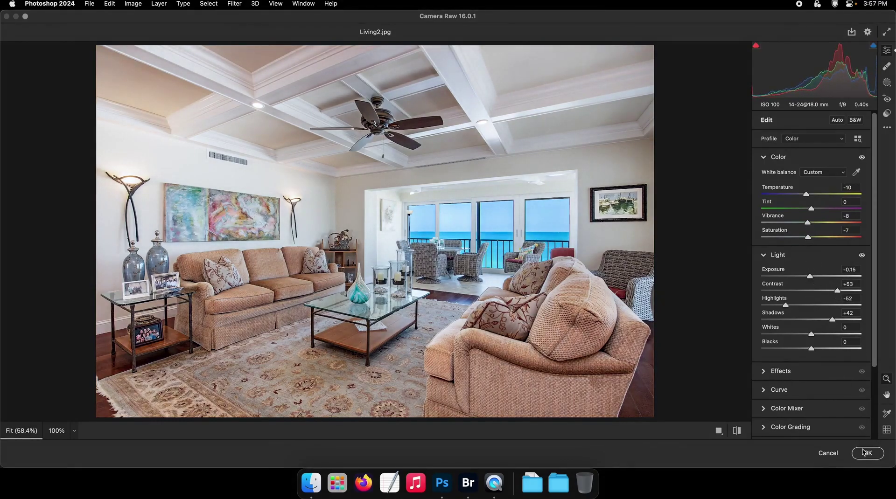
{"action": "left_click", "coordinate": [863, 452]}
Step: Add a layer mask to the Background copy and invert it to black
{"action": "left_click", "coordinate": [829, 462]}
{"action": "key", "text": "b"}
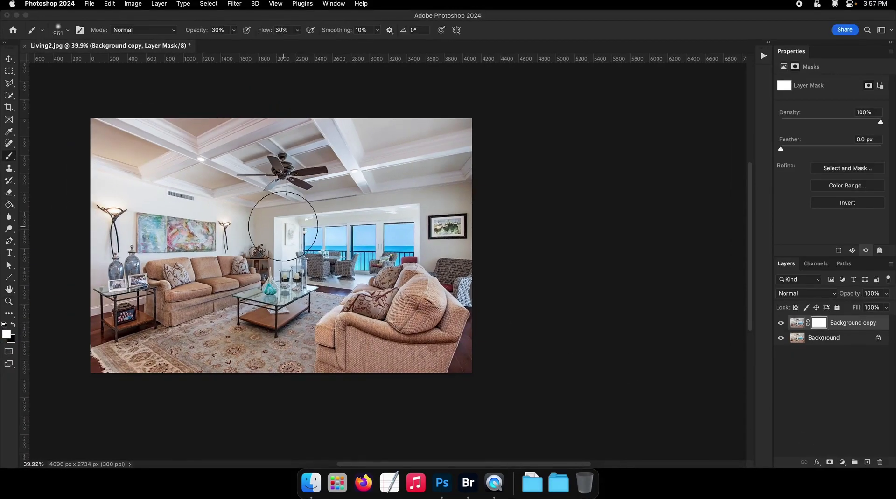
{"action": "key", "text": "super+i"}
Step: Reveal the Camera Raw correction across the living room by painting white on the mask with a very large brush at 30% opacity and flow
{"action": "key", "text": "bracketright"}
{"action": "key", "text": "bracketright"}
{"action": "key", "text": "bracketright"}
{"action": "key", "text": "bracketright"}
{"action": "key", "text": "bracketright"}
{"action": "key", "text": "bracketright"}
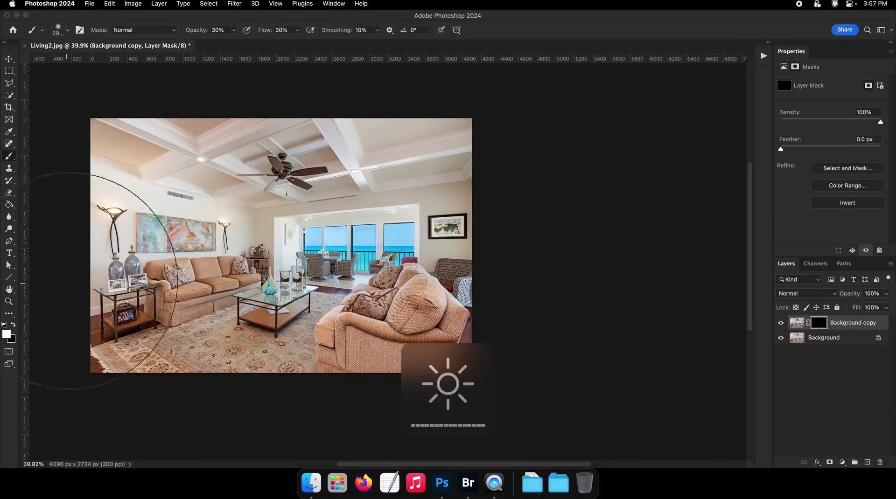
{"action": "mouse_move", "coordinate": [68, 281]}
{"action": "left_mouse_down"}
{"action": "mouse_move", "coordinate": [89, 318]}
{"action": "mouse_move", "coordinate": [180, 157]}
{"action": "mouse_move", "coordinate": [124, 349]}
{"action": "left_mouse_up"}
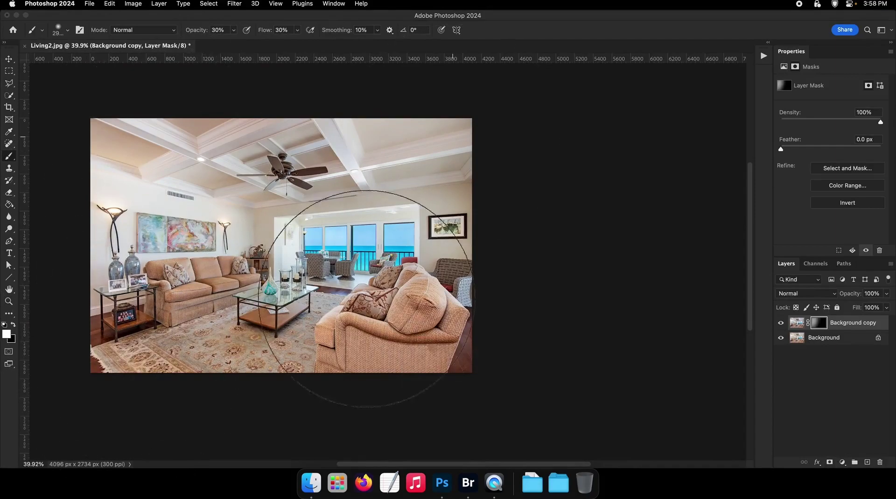
{"action": "mouse_move", "coordinate": [366, 299]}
{"action": "left_mouse_down"}
{"action": "mouse_move", "coordinate": [472, 306]}
{"action": "mouse_move", "coordinate": [397, 322]}
{"action": "left_mouse_up"}
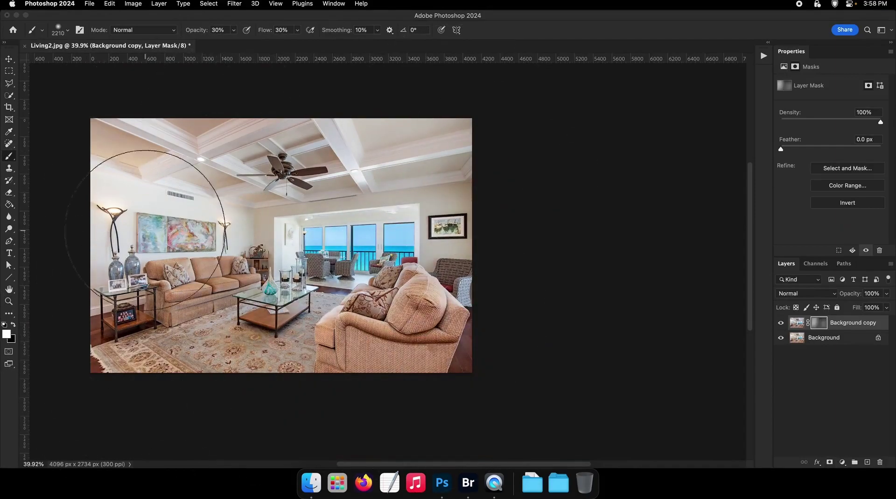
{"action": "mouse_move", "coordinate": [145, 230]}
{"action": "left_mouse_down"}
{"action": "mouse_move", "coordinate": [112, 160]}
{"action": "mouse_move", "coordinate": [193, 114]}
{"action": "mouse_move", "coordinate": [231, 243]}
{"action": "mouse_move", "coordinate": [165, 300]}
{"action": "mouse_move", "coordinate": [79, 256]}
{"action": "mouse_move", "coordinate": [305, 392]}
{"action": "left_mouse_up"}
{"action": "left_click_drag", "start_coordinate": [478, 306], "coordinate": [452, 306], "text": "ctrl+alt"}
{"action": "left_click_drag", "start_coordinate": [450, 184], "coordinate": [434, 303]}
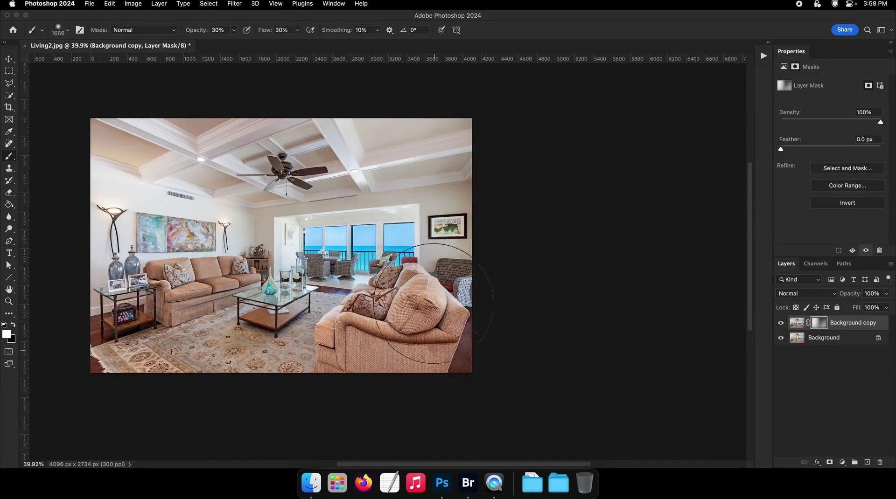
Step: Compare the living room photo with and without the masked Camera Raw correction
{"action": "left_click", "coordinate": [781, 338], "text": "alt"}
{"action": "left_click_drag", "start_coordinate": [405, 275], "coordinate": [434, 277]}
{"action": "left_click_drag", "start_coordinate": [420, 280], "coordinate": [562, 299]}
{"action": "left_click_drag", "start_coordinate": [545, 330], "coordinate": [527, 331]}
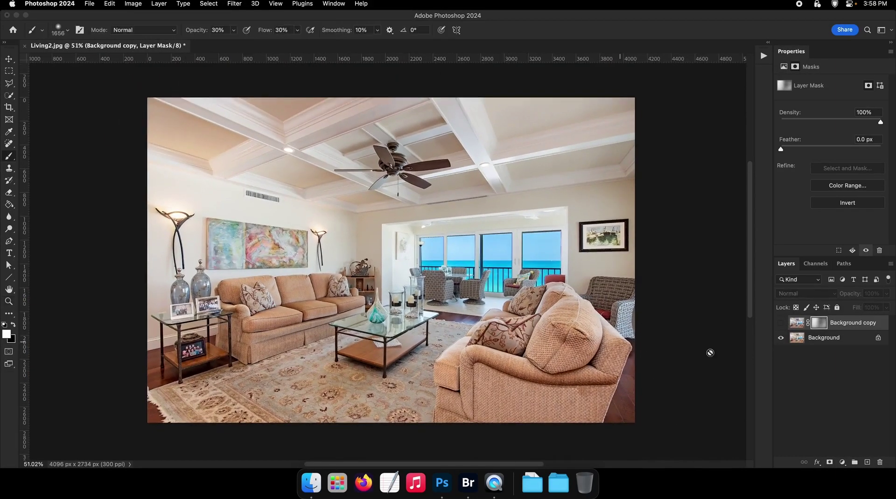
{"action": "left_click", "coordinate": [781, 343], "text": "alt"}
{"action": "left_click", "coordinate": [781, 343], "text": "alt"}
{"action": "left_click", "coordinate": [781, 343], "text": "alt"}
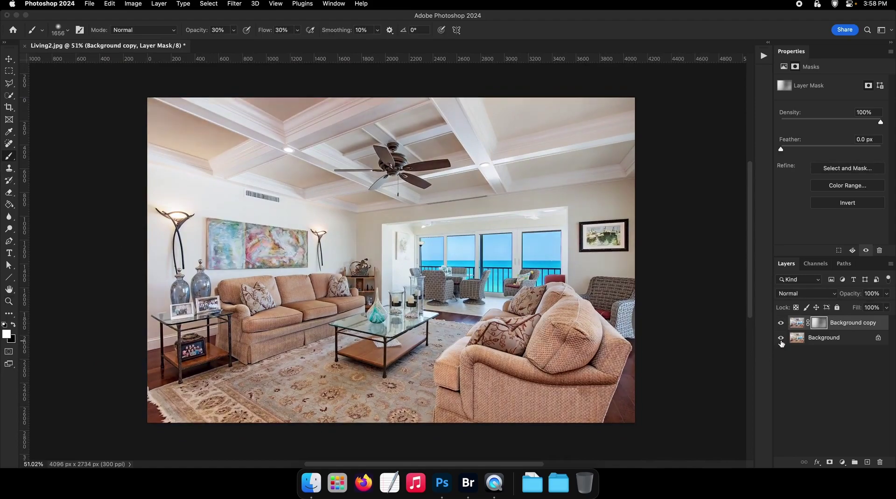
{"action": "left_click", "coordinate": [781, 343], "text": "alt"}
{"action": "left_click", "coordinate": [781, 343], "text": "alt"}
Step: Add a Hue/Saturation adjustment layer with saturation +57 and fill its mask with black
{"action": "key", "text": "v"}
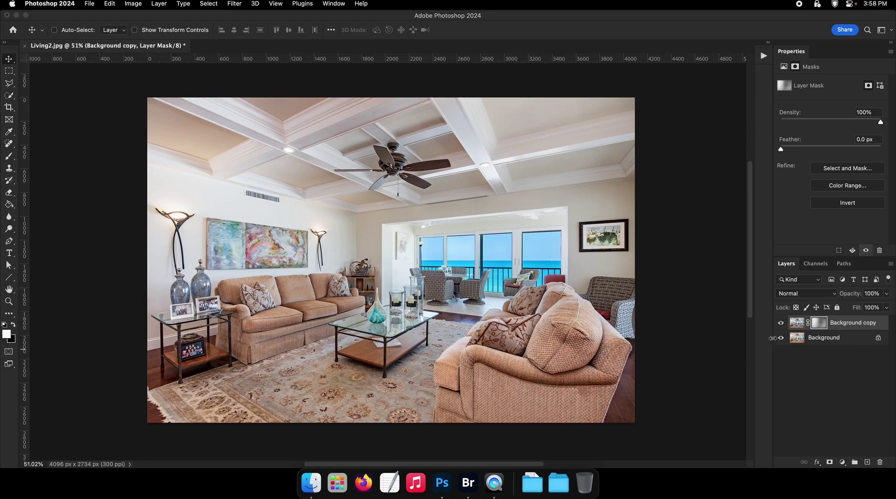
{"action": "left_click", "coordinate": [842, 463]}
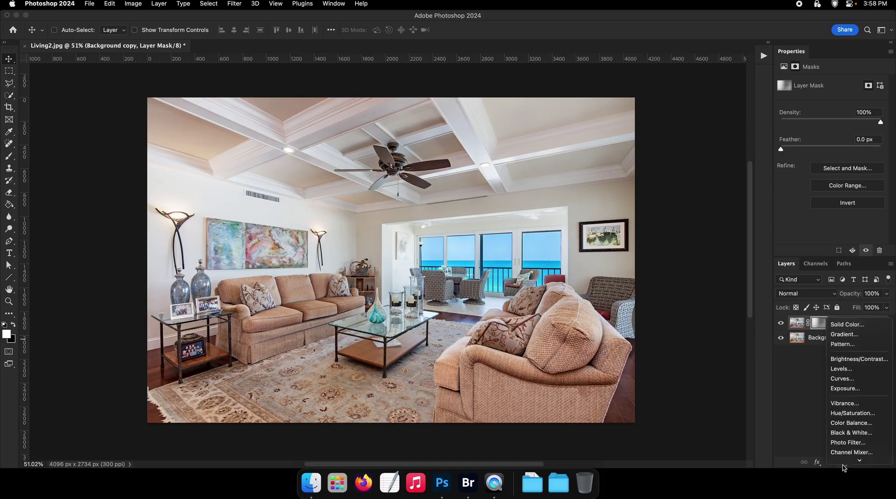
{"action": "left_click", "coordinate": [852, 412]}
{"action": "left_click_drag", "start_coordinate": [858, 140], "coordinate": [860, 140]}
{"action": "key", "text": "g"}
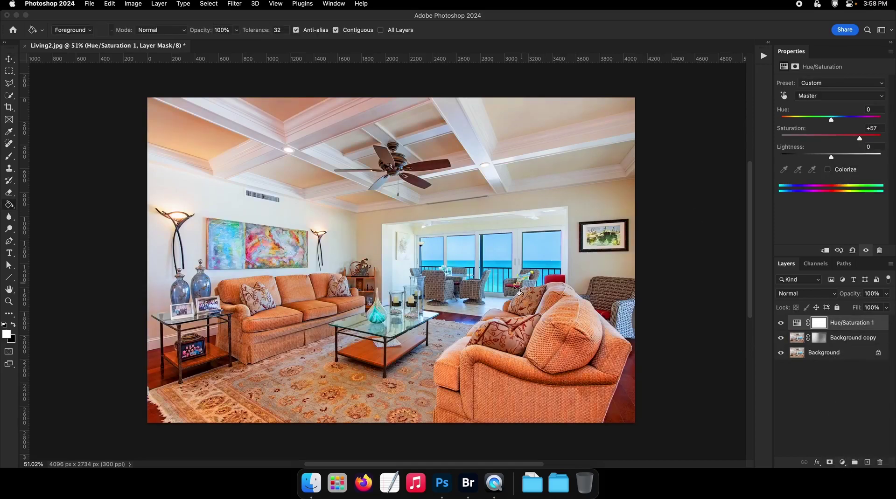
{"action": "key", "text": "x"}
{"action": "left_click", "coordinate": [517, 291]}
Step: Turn the saved path around the window panes, Path 1, into a selection
{"action": "left_click", "coordinate": [843, 264]}
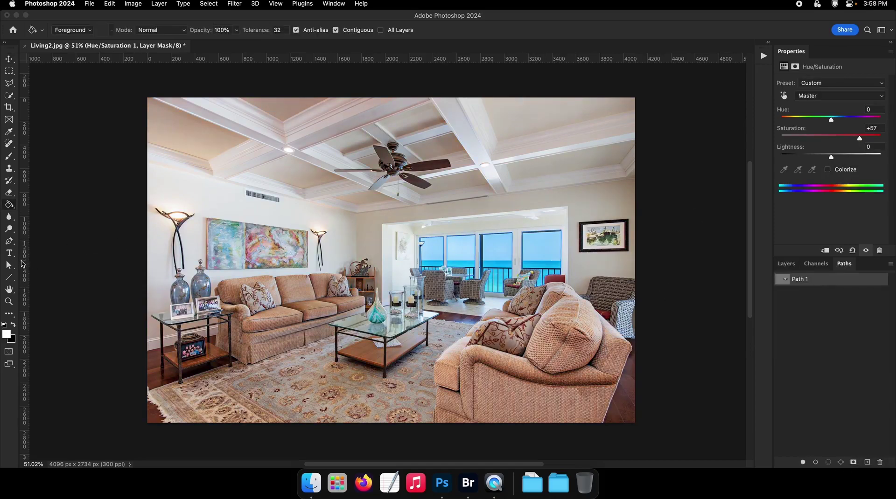
{"action": "left_click", "coordinate": [9, 265]}
{"action": "right_click", "coordinate": [410, 208]}
{"action": "left_click", "coordinate": [433, 250]}
{"action": "key", "text": "Return"}
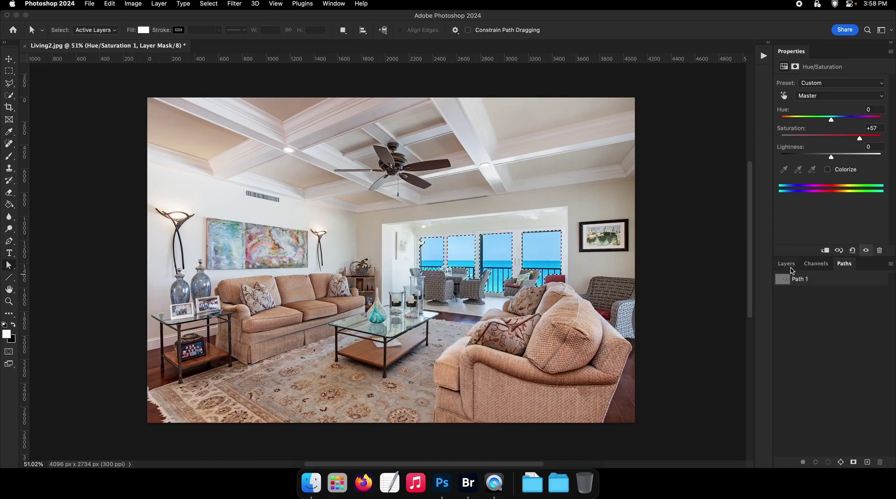
Step: Brush white on the Hue/Saturation mask inside the window selection to boost the sea view's colour
{"action": "left_click", "coordinate": [786, 263]}
{"action": "key", "text": "b"}
{"action": "scroll", "coordinate": [507, 261], "scroll_direction": "up", "scroll_amount": 3}
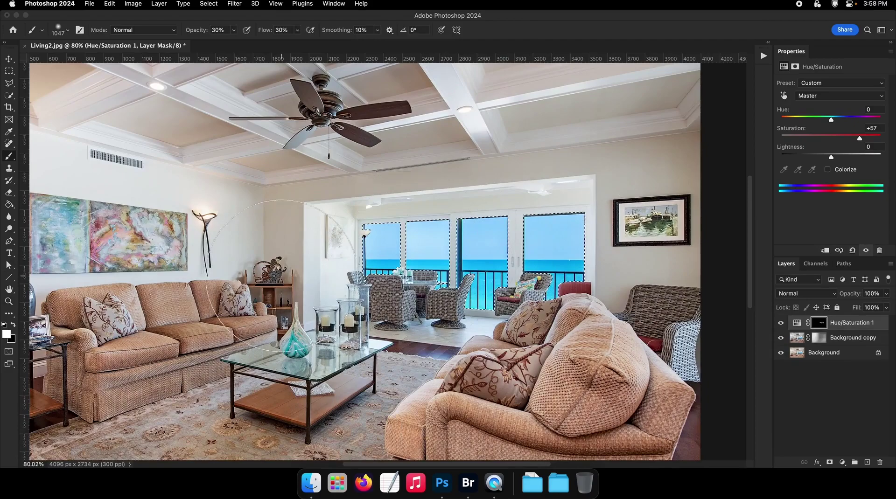
Step: Create a new layer and paint light blue over the sky inside the selected window panes
{"action": "left_click", "coordinate": [867, 462]}
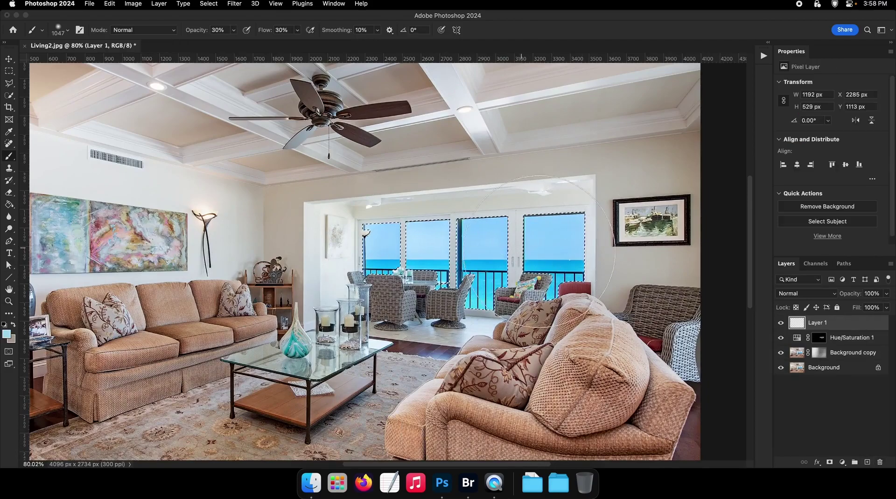
{"action": "left_click_drag", "start_coordinate": [506, 229], "coordinate": [419, 230]}
{"action": "scroll", "coordinate": [518, 227], "scroll_direction": "up", "scroll_amount": 3}
{"action": "left_click_drag", "start_coordinate": [554, 224], "coordinate": [522, 224]}
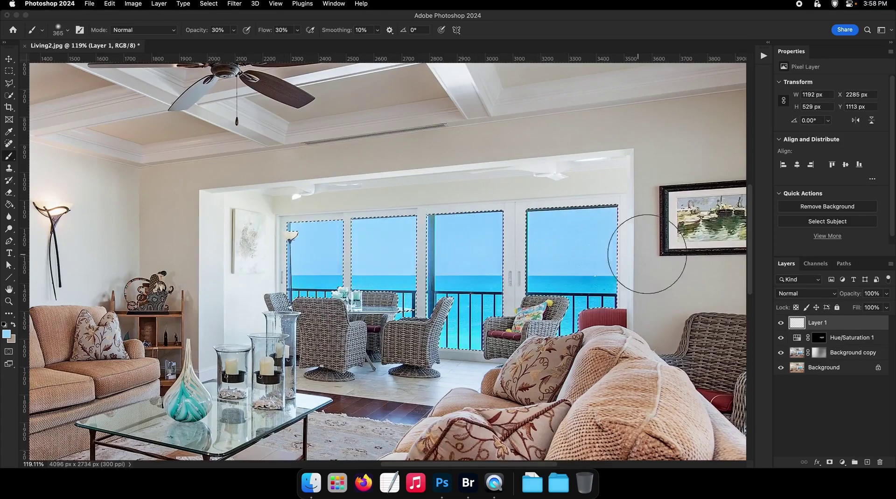
Step: Deselect the windows and set the sky paint layer's blend mode to Darken
{"action": "key", "text": "super+d"}
{"action": "left_click", "coordinate": [799, 294]}
{"action": "left_click", "coordinate": [793, 318]}
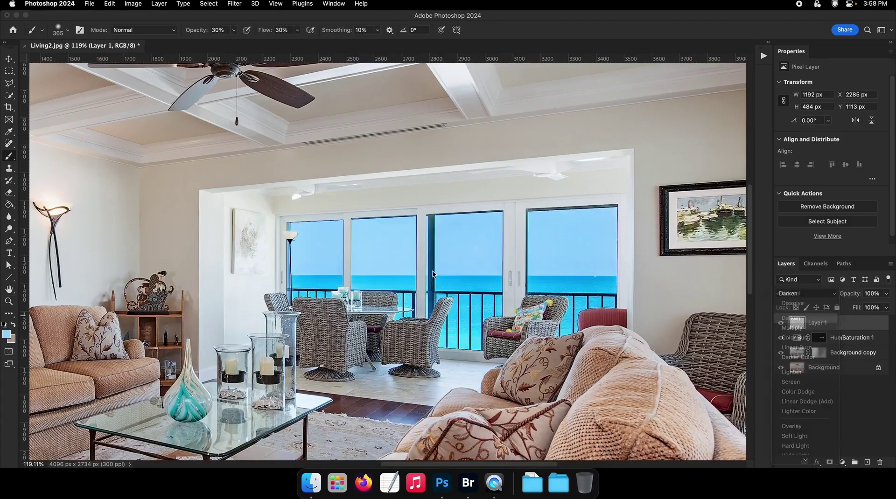
Step: Inspect the window panes up close with the light blue sky paint layer shown and hidden
{"action": "key", "text": "z"}
{"action": "key", "text": "v"}
{"action": "left_click_drag", "start_coordinate": [387, 271], "coordinate": [458, 309]}
{"action": "key", "text": "z"}
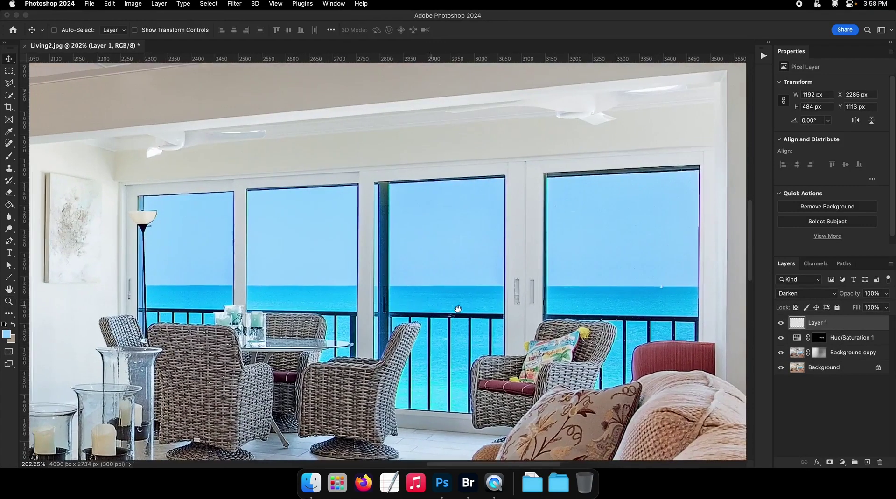
{"action": "left_click_drag", "start_coordinate": [336, 284], "coordinate": [438, 291]}
{"action": "key", "text": "v"}
{"action": "left_click", "coordinate": [844, 264]}
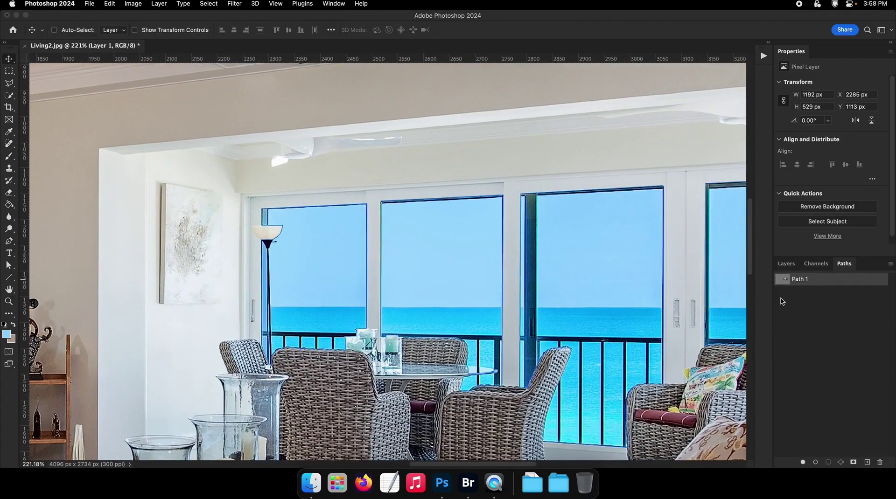
{"action": "left_click", "coordinate": [787, 264]}
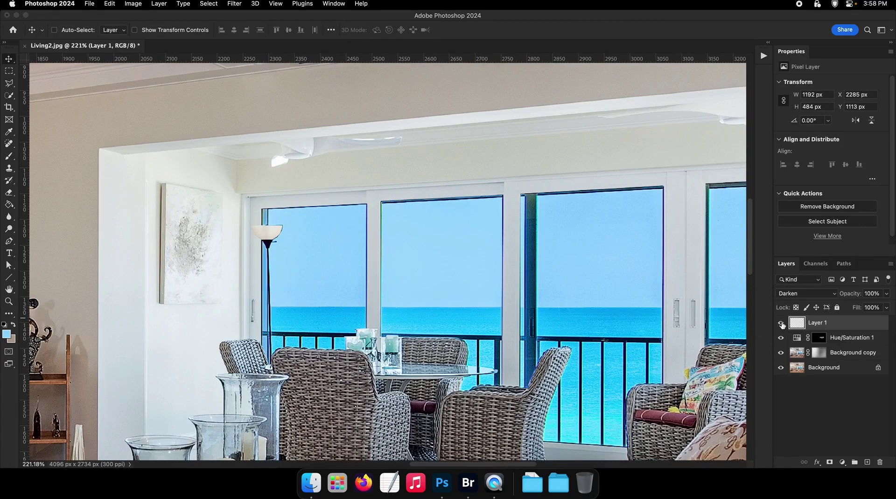
{"action": "left_click", "coordinate": [779, 324]}
{"action": "left_click", "coordinate": [780, 324]}
{"action": "scroll", "coordinate": [414, 235], "scroll_direction": "up", "scroll_amount": 2}
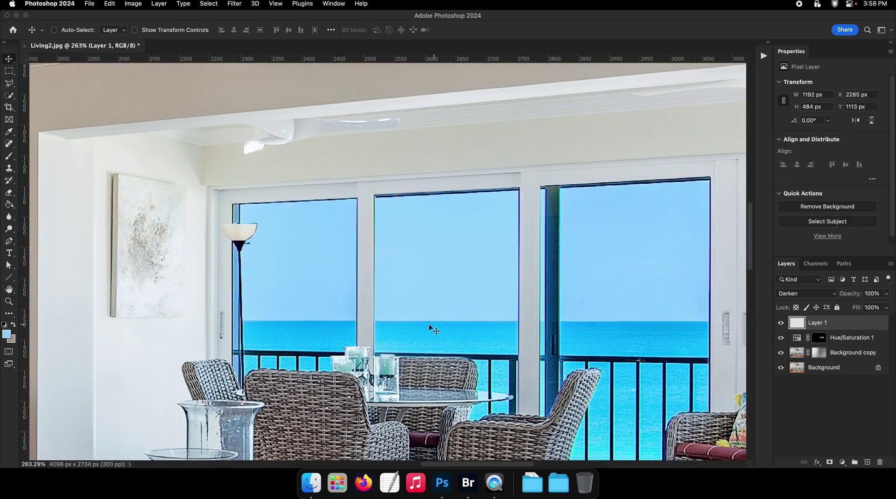
{"action": "left_click", "coordinate": [780, 325]}
{"action": "left_click", "coordinate": [780, 324]}
{"action": "key", "text": "z"}
{"action": "left_click_drag", "start_coordinate": [513, 332], "coordinate": [464, 325]}
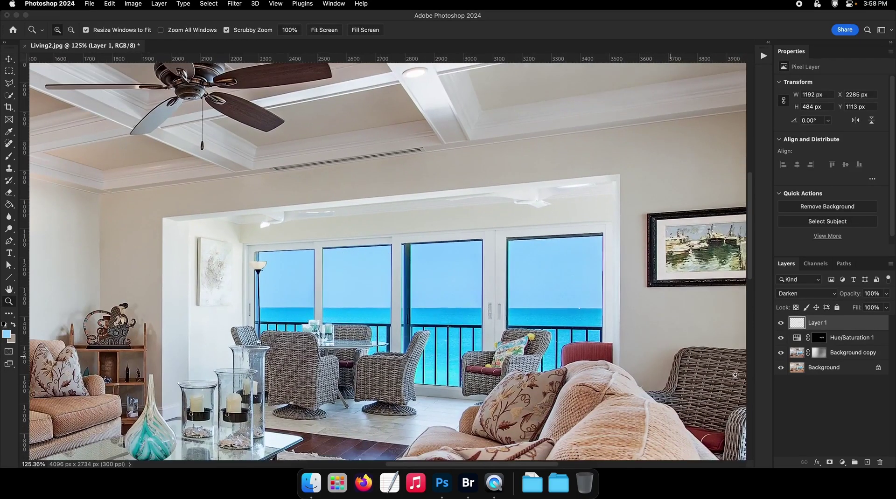
Step: Compare the edits with the original Background, flatten the image and close Living2.jpg
{"action": "left_click", "coordinate": [780, 370], "text": "alt"}
{"action": "left_click", "coordinate": [780, 370], "text": "alt"}
{"action": "right_click", "coordinate": [837, 370]}
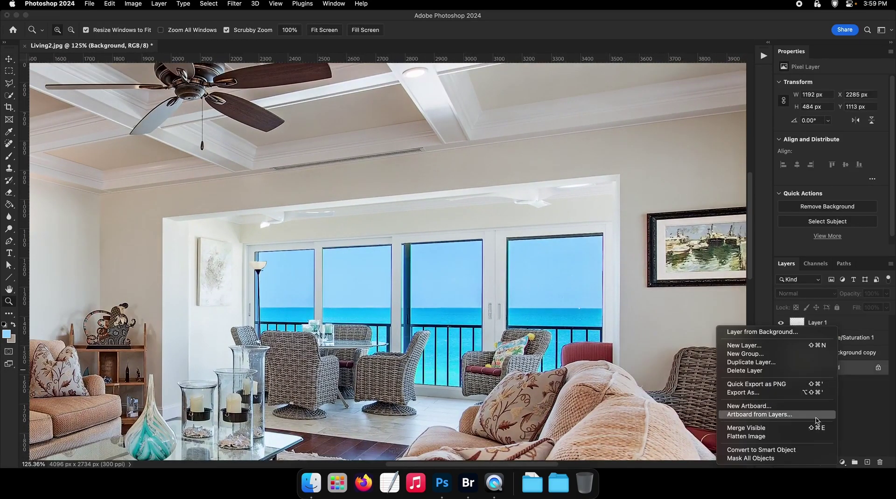
{"action": "left_click", "coordinate": [802, 436]}
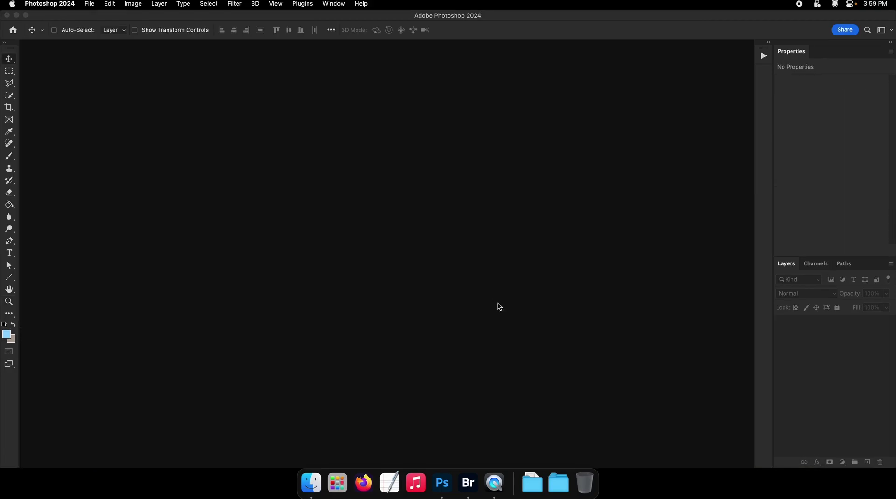
Step: Switch to Bridge and open the next photo, MainBathHers.jpg, in Photoshop
{"action": "left_click", "coordinate": [468, 483]}
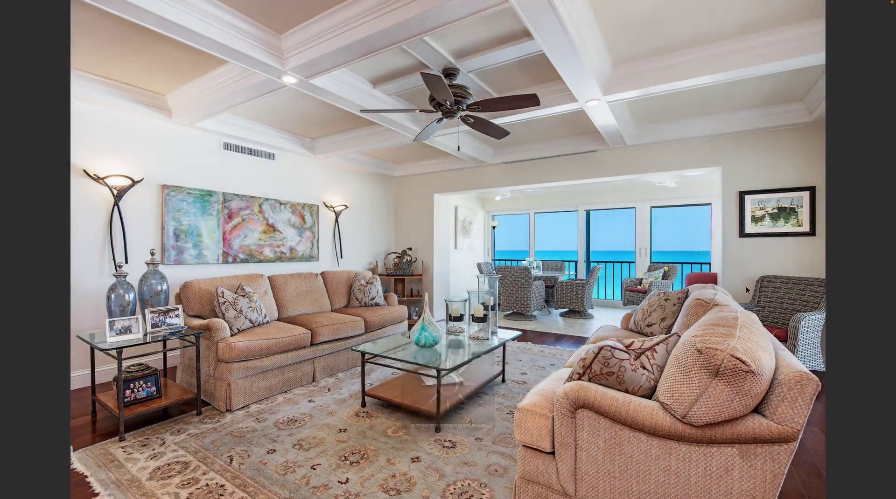
{"action": "key", "text": "Right"}
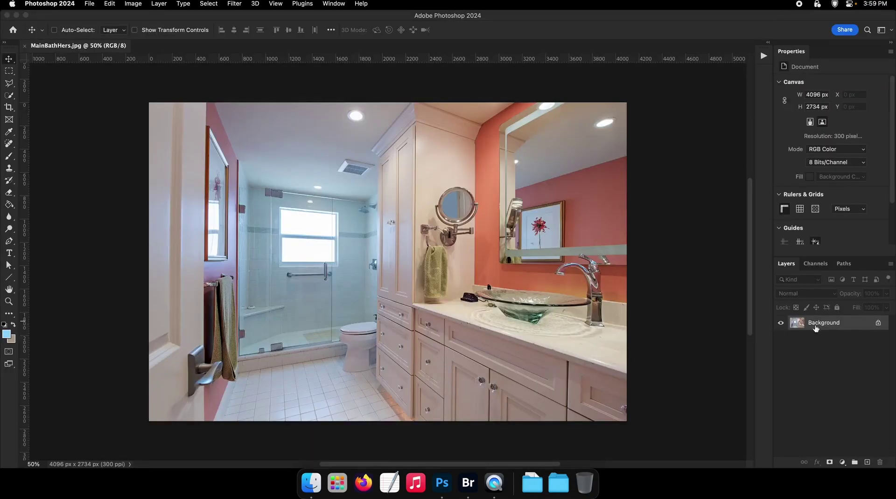
Step: Duplicate the Background layer of the bathroom photo MainBathHers.jpg
{"action": "right_click", "coordinate": [829, 326]}
{"action": "left_click", "coordinate": [743, 359]}
{"action": "key", "text": "Return"}
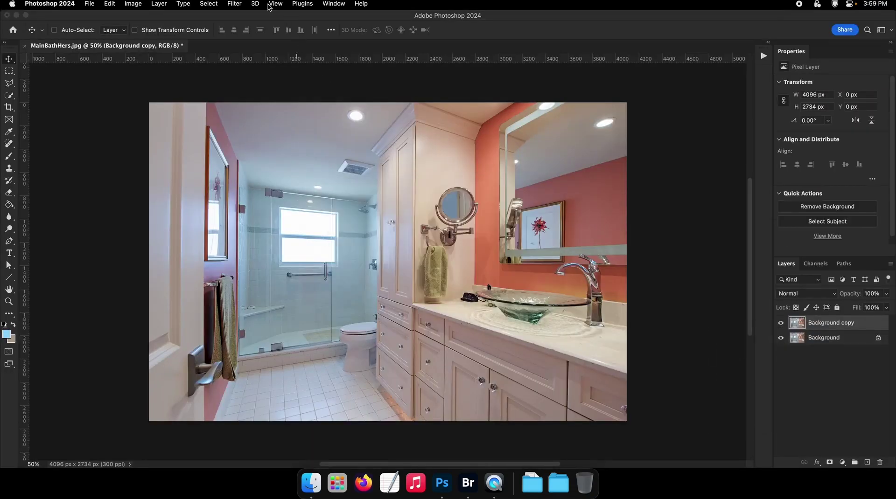
Step: Correct the copied bathroom layer in Camera Raw with temperature -8, vibrance -10, saturation -12, exposure +0.35, contrast +58, highlights -45 and shadows +47
{"action": "left_click", "coordinate": [234, 3]}
{"action": "left_click", "coordinate": [250, 74]}
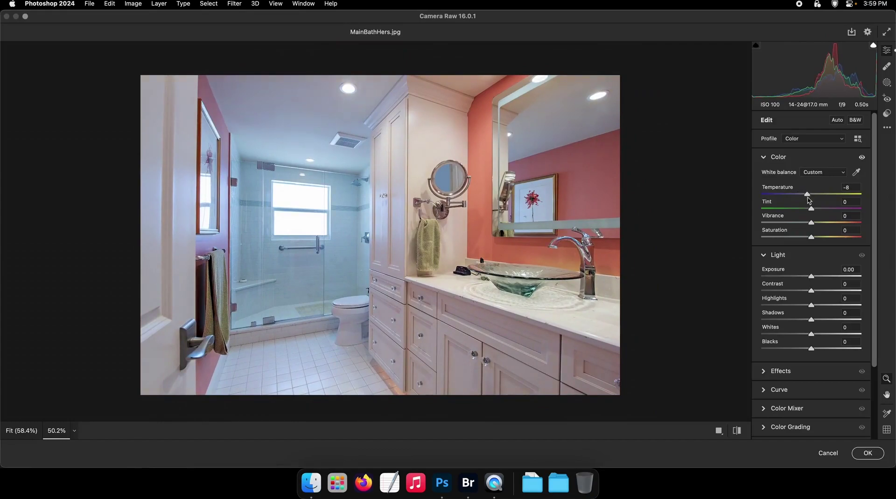
{"action": "key", "text": "XF86MonBrightnessUp"}
{"action": "left_click_drag", "start_coordinate": [833, 320], "coordinate": [797, 305]}
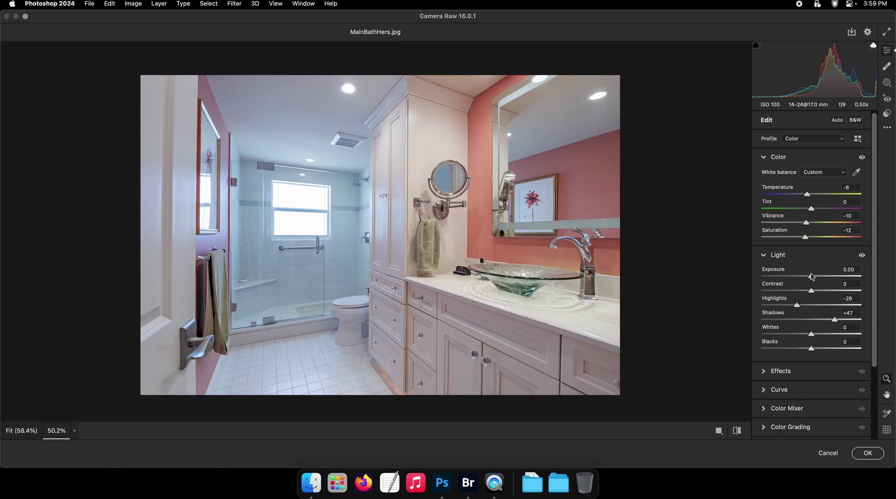
{"action": "left_click_drag", "start_coordinate": [810, 276], "coordinate": [814, 276]}
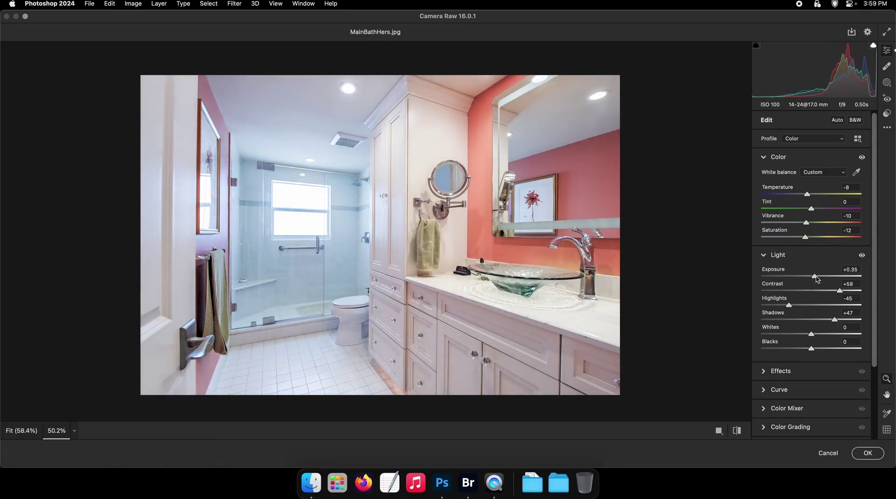
{"action": "left_click", "coordinate": [861, 449]}
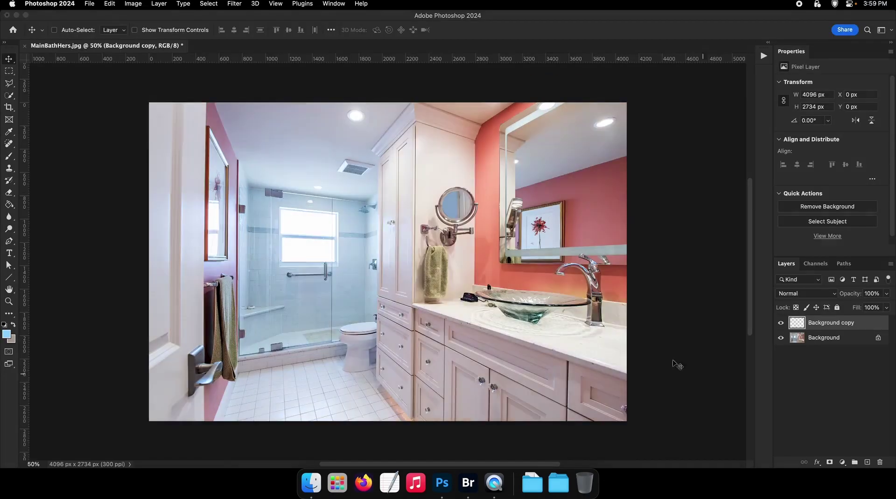
{"action": "key", "text": "super+plus"}
{"action": "left_click", "coordinate": [780, 322]}
{"action": "left_click", "coordinate": [781, 322]}
{"action": "key", "text": "super+minus"}
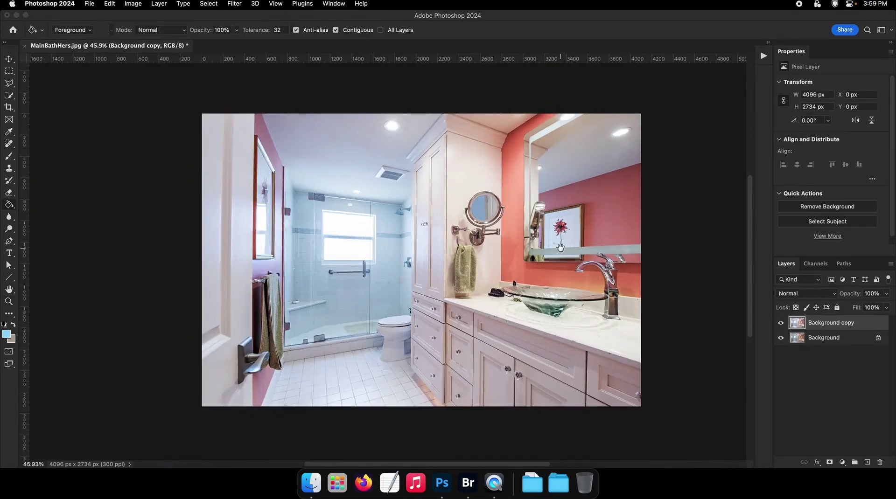
Step: Hide the corrected bathroom layer with a black mask and paint it back in over the room with a large soft brush at 30% opacity
{"action": "key", "text": "super+i"}
{"action": "key", "text": "b"}
{"action": "left_click_drag", "start_coordinate": [411, 244], "coordinate": [614, 255]}
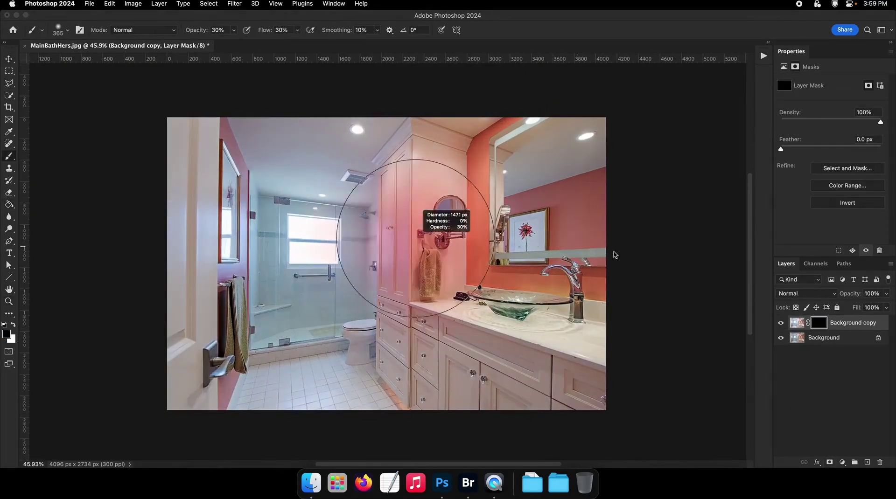
{"action": "right_click", "coordinate": [480, 244]}
{"action": "double_click", "coordinate": [523, 371]}
{"action": "key", "text": "F2"}
{"action": "left_click_drag", "start_coordinate": [458, 198], "coordinate": [493, 198]}
{"action": "key", "text": "x"}
{"action": "mouse_move", "coordinate": [496, 313]}
{"action": "left_mouse_down"}
{"action": "mouse_move", "coordinate": [484, 154]}
{"action": "mouse_move", "coordinate": [536, 327]}
{"action": "mouse_move", "coordinate": [562, 274]}
{"action": "mouse_move", "coordinate": [512, 259]}
{"action": "left_mouse_up"}
{"action": "left_click_drag", "start_coordinate": [410, 228], "coordinate": [421, 227]}
{"action": "mouse_move", "coordinate": [256, 188]}
{"action": "left_mouse_down"}
{"action": "mouse_move", "coordinate": [202, 302]}
{"action": "mouse_move", "coordinate": [522, 175]}
{"action": "mouse_move", "coordinate": [569, 319]}
{"action": "left_mouse_up"}
{"action": "left_click_drag", "start_coordinate": [563, 354], "coordinate": [476, 354]}
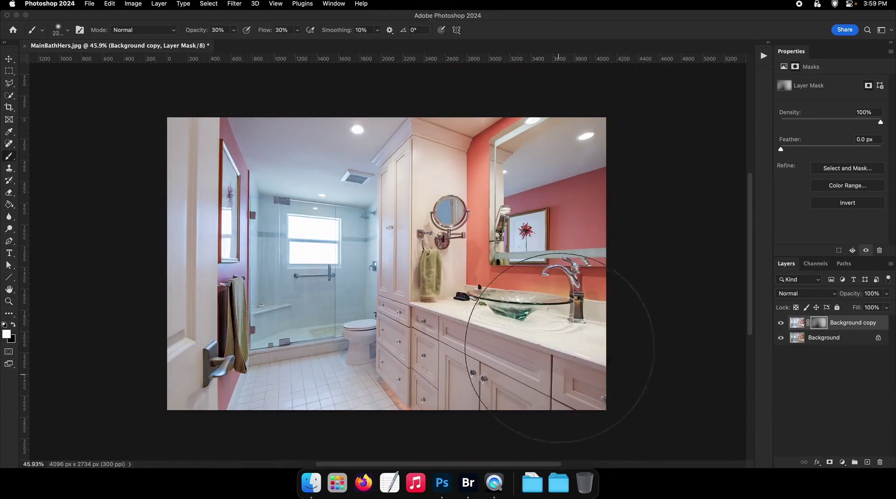
{"action": "left_click_drag", "start_coordinate": [451, 223], "coordinate": [508, 236]}
{"action": "mouse_move", "coordinate": [231, 108]}
{"action": "left_mouse_down"}
{"action": "mouse_move", "coordinate": [410, 401]}
{"action": "mouse_move", "coordinate": [422, 404]}
{"action": "left_mouse_up"}
Step: Compare the result with the original Background, flatten the image, and save and close MainBathHers.jpg
{"action": "left_click", "coordinate": [781, 339], "text": "alt"}
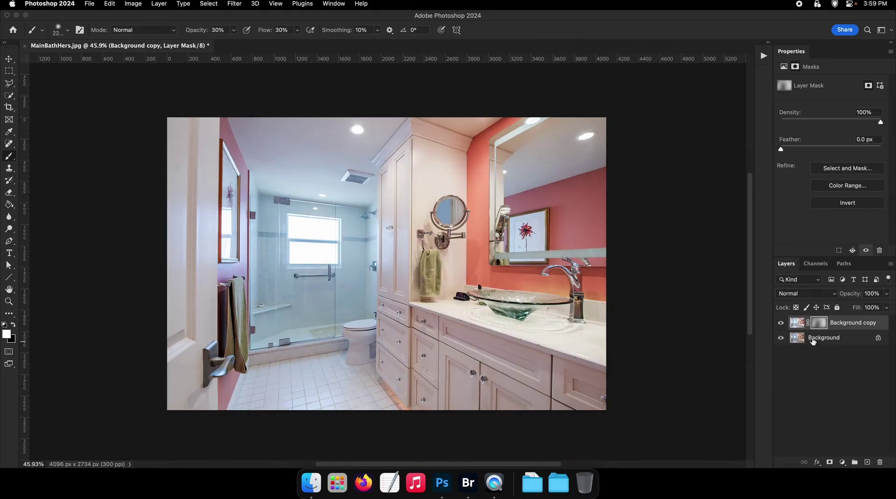
{"action": "right_click", "coordinate": [780, 341]}
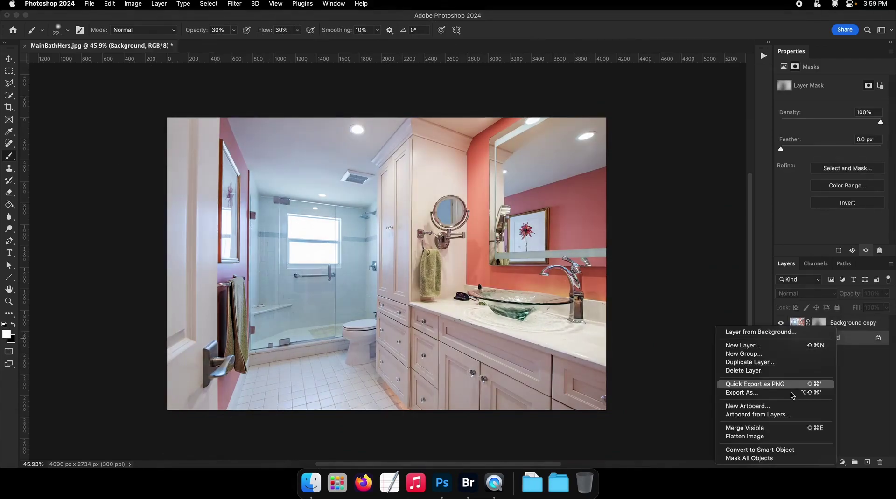
{"action": "left_click", "coordinate": [778, 434]}
{"action": "key", "text": "super+s"}
{"action": "key", "text": "super+w"}
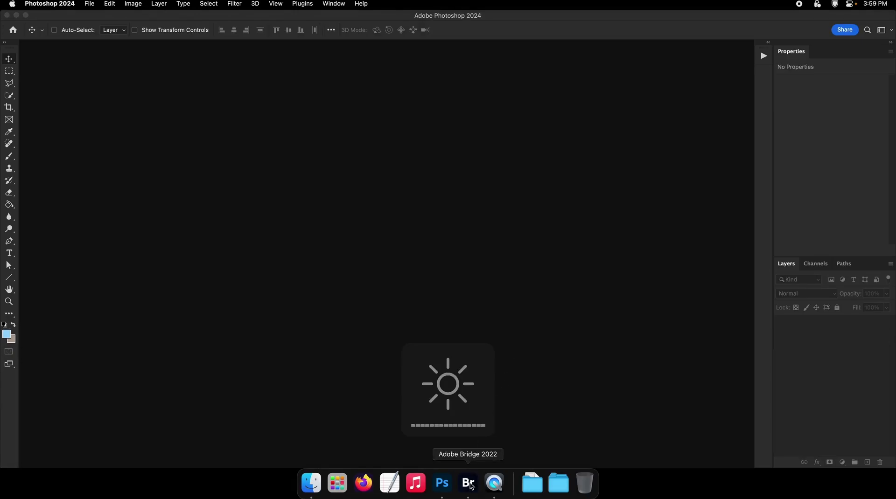
Step: Switch to Bridge, preview the next photo full screen and open MainBathHis.jpg in Photoshop
{"action": "left_click", "coordinate": [470, 484]}
{"action": "key", "text": "space"}
{"action": "key", "text": "Right"}
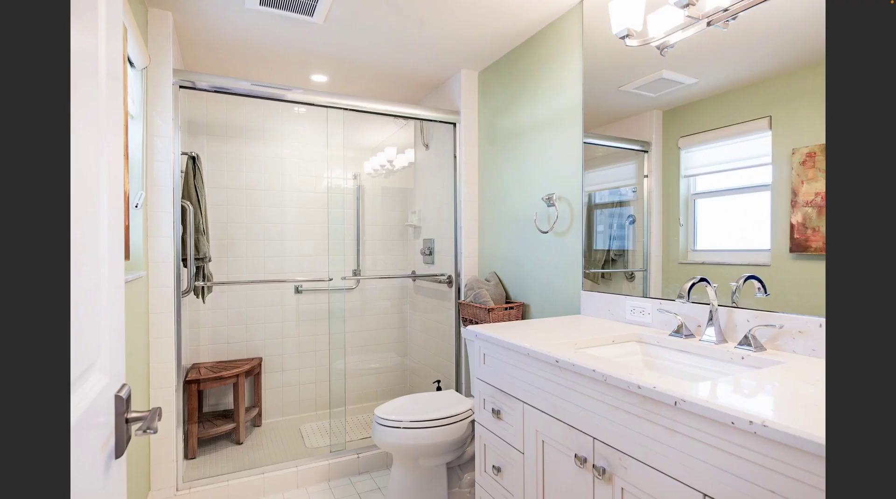
{"action": "key", "text": "space"}
{"action": "key", "text": "super+o"}
Step: Duplicate the Background layer of the bathroom photo MainBathHis.jpg
{"action": "right_click", "coordinate": [833, 323]}
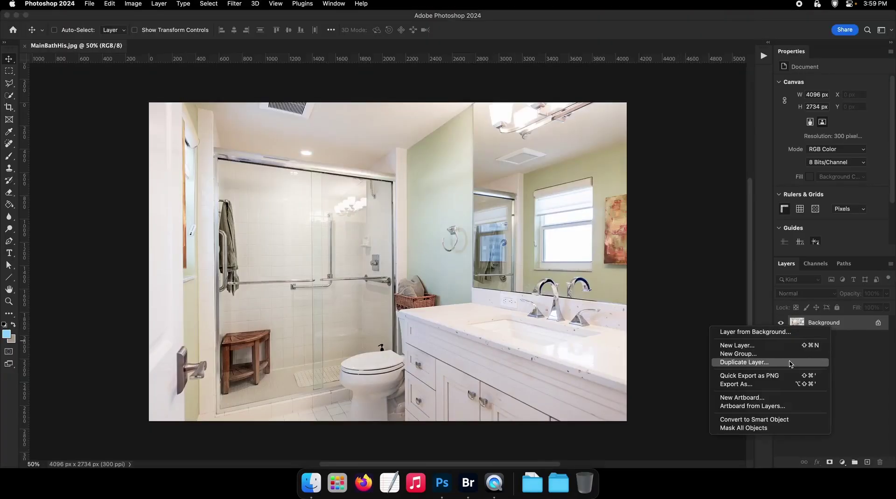
{"action": "left_click", "coordinate": [740, 362]}
{"action": "left_click", "coordinate": [523, 208]}
Step: Apply Camera Raw to the copied layer with temperature -14, tint +11, vibrance -9, saturation -11, exposure -0.30, contrast +39, highlights -52 and shadows +38
{"action": "left_click", "coordinate": [234, 3]}
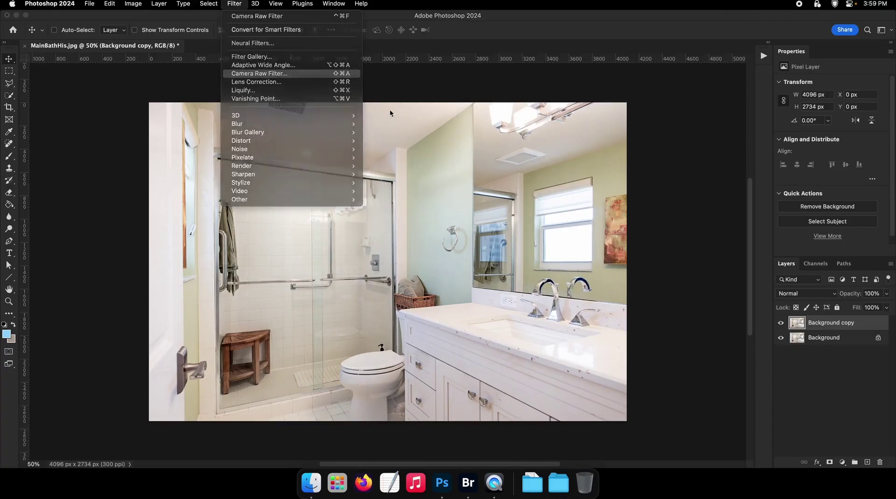
{"action": "left_click", "coordinate": [694, 183]}
{"action": "key", "text": "super+shift+a"}
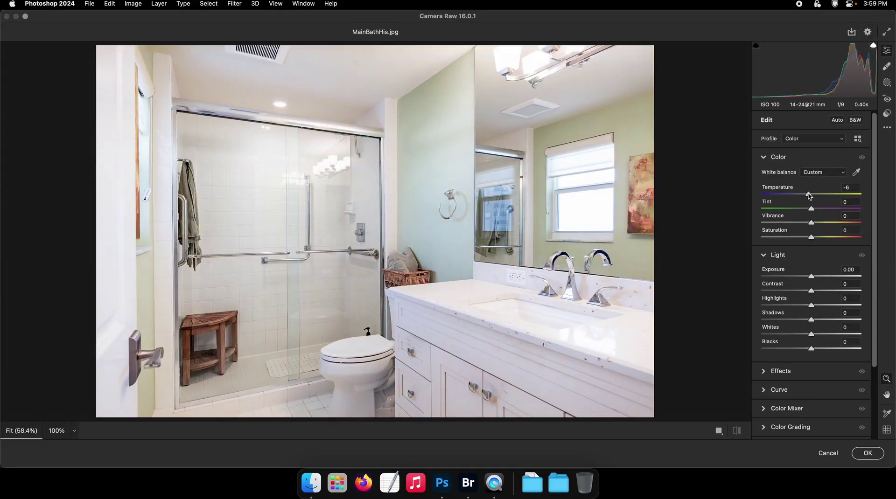
{"action": "left_click", "coordinate": [830, 320]}
{"action": "left_click", "coordinate": [802, 305]}
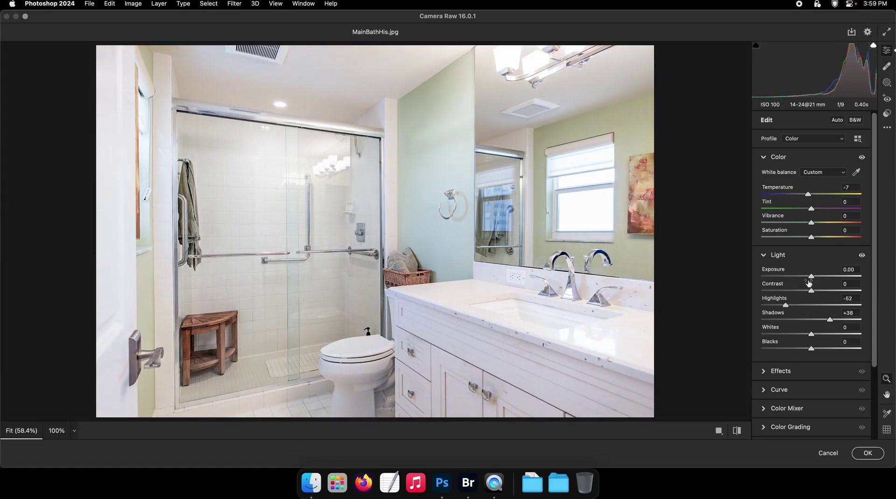
{"action": "left_click_drag", "start_coordinate": [812, 277], "coordinate": [808, 280]}
{"action": "left_click", "coordinate": [829, 291]}
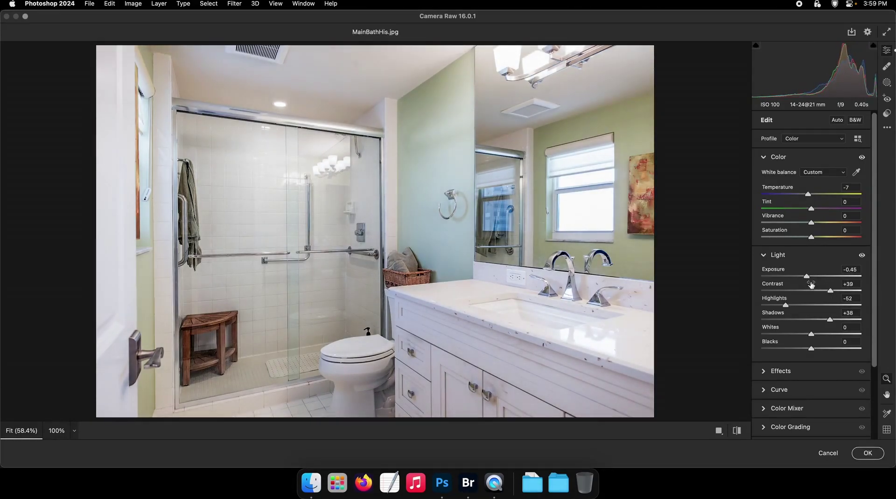
{"action": "left_click", "coordinate": [809, 273]}
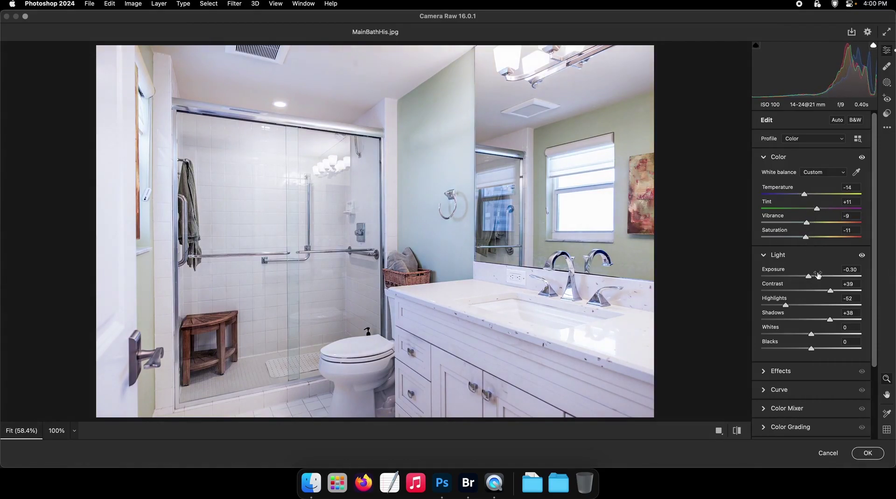
{"action": "left_click", "coordinate": [864, 455]}
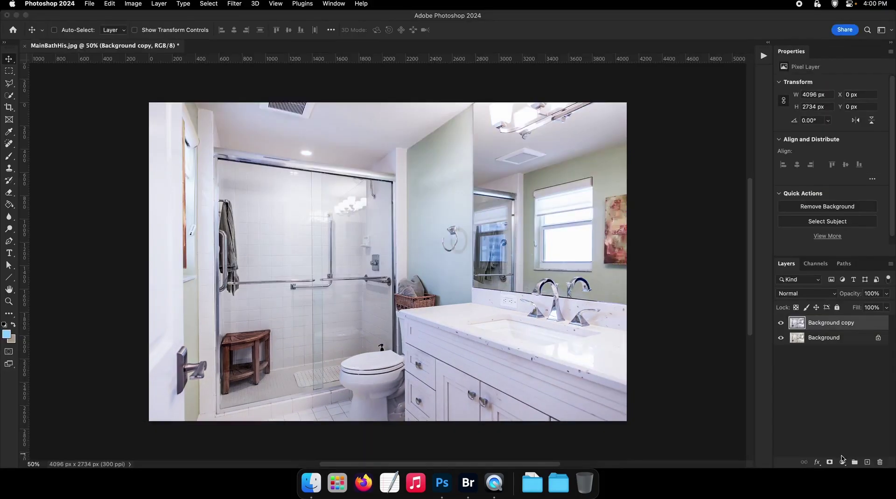
Step: Add a black mask to the corrected layer and reveal it over the shower, vanity and floor with a large soft brush at 30% opacity
{"action": "left_click", "coordinate": [829, 462], "text": "alt"}
{"action": "key", "text": "b"}
{"action": "key", "text": "x"}
{"action": "left_click_drag", "start_coordinate": [353, 220], "coordinate": [375, 219]}
{"action": "key", "text": "x"}
{"action": "mouse_move", "coordinate": [214, 217]}
{"action": "left_mouse_down"}
{"action": "mouse_move", "coordinate": [190, 398]}
{"action": "mouse_move", "coordinate": [211, 367]}
{"action": "mouse_move", "coordinate": [497, 129]}
{"action": "mouse_move", "coordinate": [604, 193]}
{"action": "mouse_move", "coordinate": [572, 368]}
{"action": "left_mouse_up"}
{"action": "left_click_drag", "start_coordinate": [572, 368], "coordinate": [576, 368]}
{"action": "left_click_drag", "start_coordinate": [384, 373], "coordinate": [367, 373]}
{"action": "mouse_move", "coordinate": [368, 374]}
{"action": "left_mouse_down"}
{"action": "mouse_move", "coordinate": [388, 152]}
{"action": "mouse_move", "coordinate": [139, 443]}
{"action": "mouse_move", "coordinate": [160, 454]}
{"action": "left_mouse_up"}
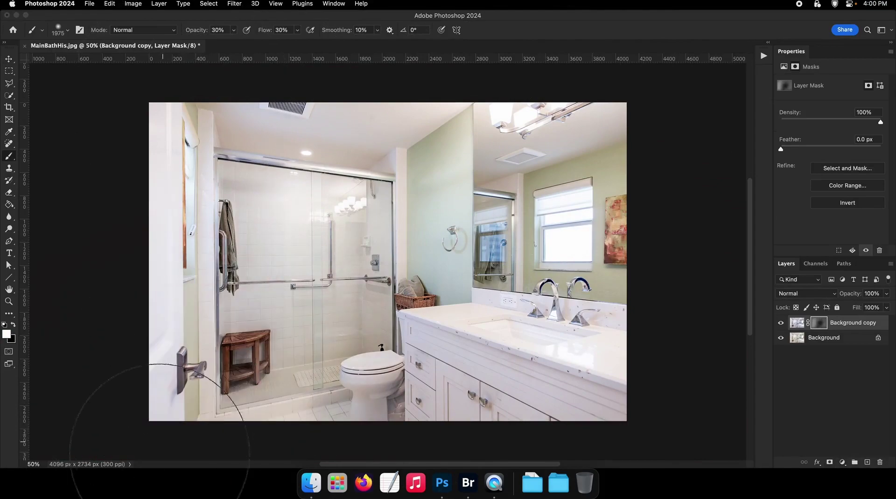
{"action": "right_click", "coordinate": [834, 342]}
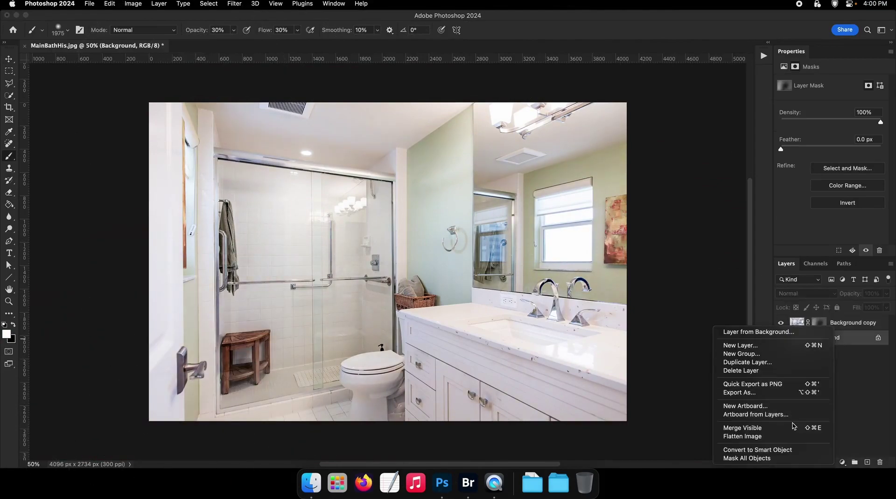
{"action": "key", "text": "Escape"}
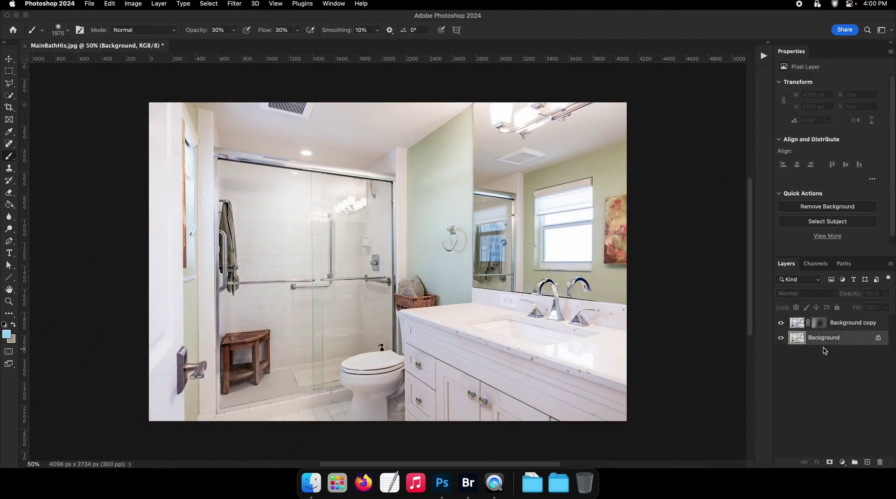
Step: Add a Hue/Saturation adjustment above the Background copy with saturation +45 and fill its mask with black
{"action": "left_click", "coordinate": [848, 332]}
{"action": "left_click", "coordinate": [842, 463]}
{"action": "left_click", "coordinate": [852, 412]}
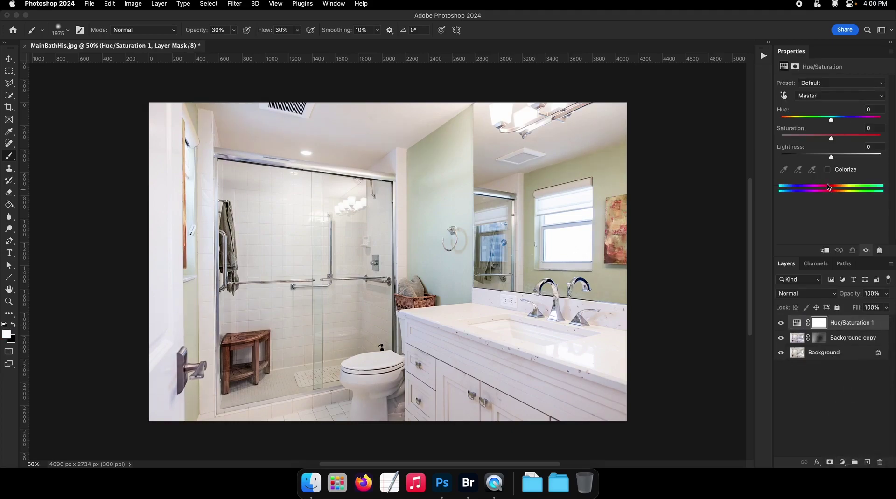
{"action": "left_click", "coordinate": [853, 138]}
{"action": "key", "text": "g"}
{"action": "left_click", "coordinate": [479, 223]}
Step: Paint white on the Hue/Saturation mask with a large soft brush to bring the saturation boost back into parts of the bathroom
{"action": "key", "text": "b"}
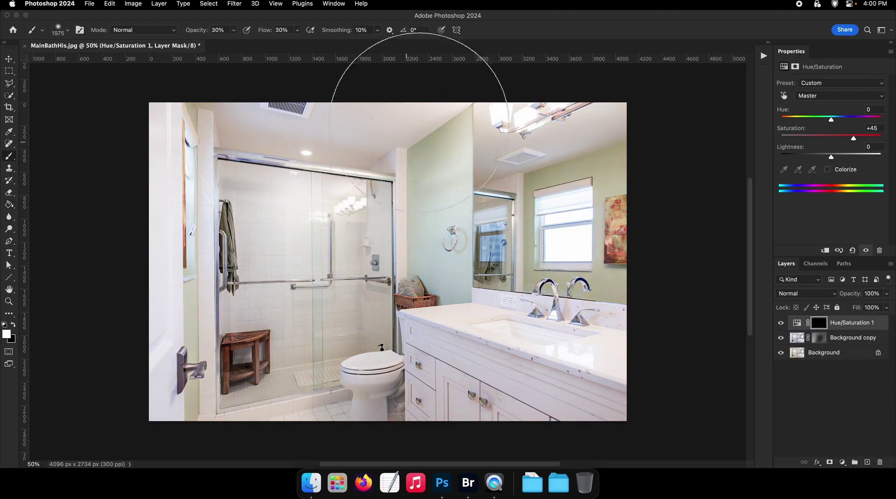
{"action": "key", "text": "x"}
{"action": "key", "text": "["}
{"action": "mouse_move", "coordinate": [553, 346]}
{"action": "left_mouse_down"}
{"action": "mouse_move", "coordinate": [575, 328]}
{"action": "mouse_move", "coordinate": [609, 182]}
{"action": "mouse_move", "coordinate": [589, 413]}
{"action": "mouse_move", "coordinate": [599, 308]}
{"action": "mouse_move", "coordinate": [524, 398]}
{"action": "mouse_move", "coordinate": [371, 413]}
{"action": "mouse_move", "coordinate": [738, 344]}
{"action": "left_mouse_up"}
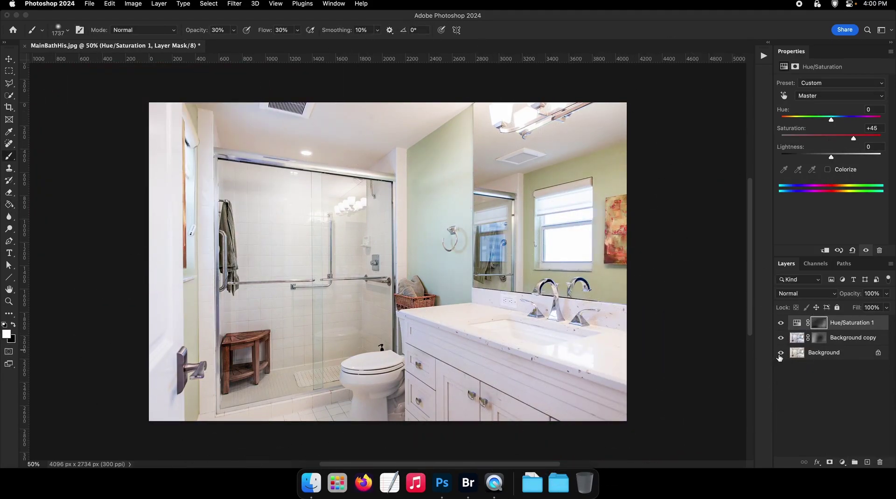
Step: Flatten the layers of MainBathHis.jpg and save the file
{"action": "right_click", "coordinate": [838, 356]}
{"action": "left_click", "coordinate": [748, 436]}
{"action": "key", "text": "super+s"}
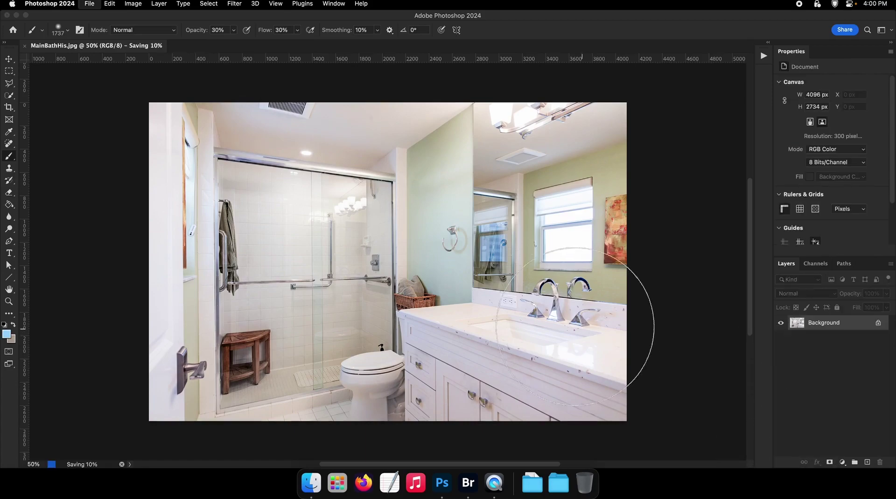
Step: Close MainBathHis.jpg, return to Bridge and open the next photo, MainBedroom.jpg, in Photoshop
{"action": "key", "text": "super+shift+w"}
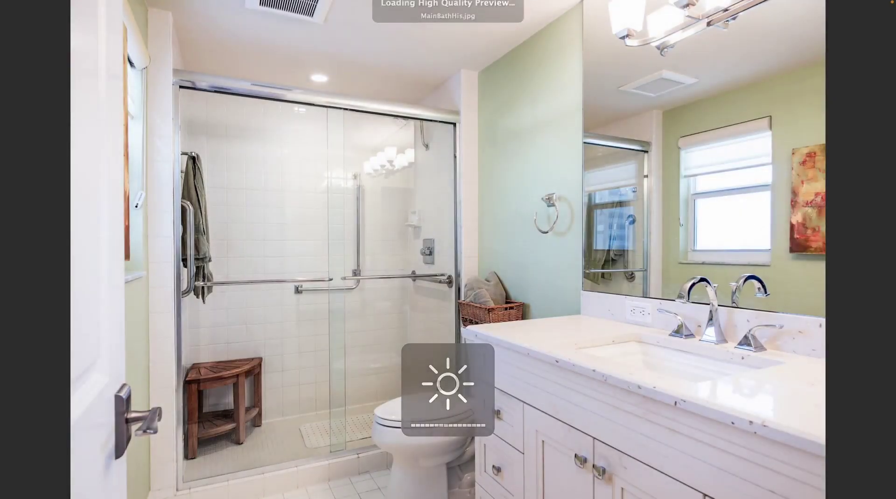
{"action": "key", "text": "Right"}
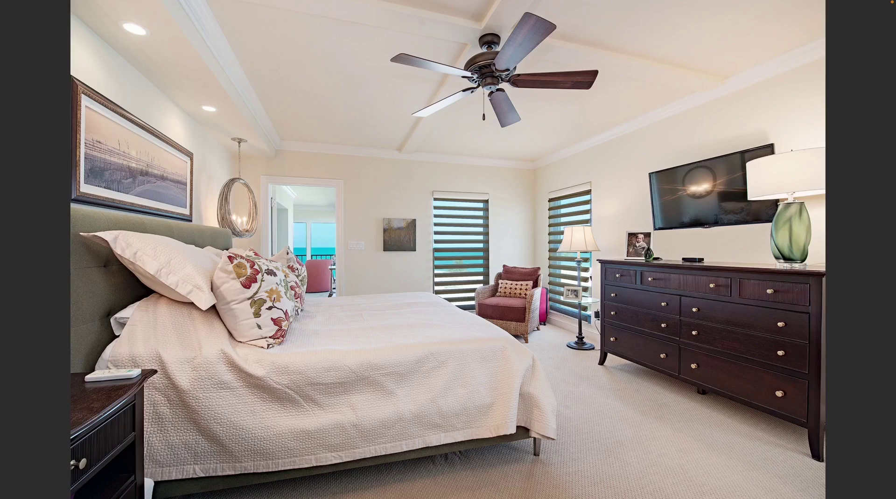
{"action": "key", "text": "super+o"}
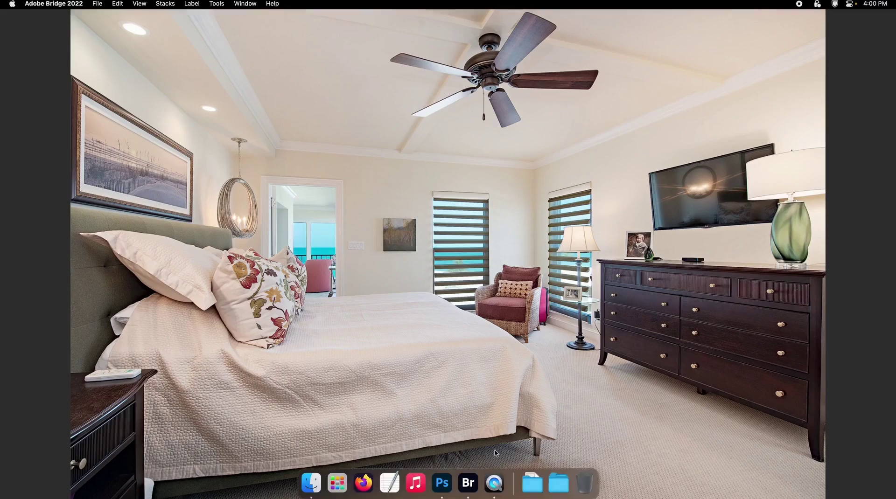
Step: Select the beach picture and its white mat inside the frame above the bed with the Polygonal Lasso
{"action": "left_click", "coordinate": [5, 83]}
{"action": "left_click", "coordinate": [171, 173], "text": "super"}
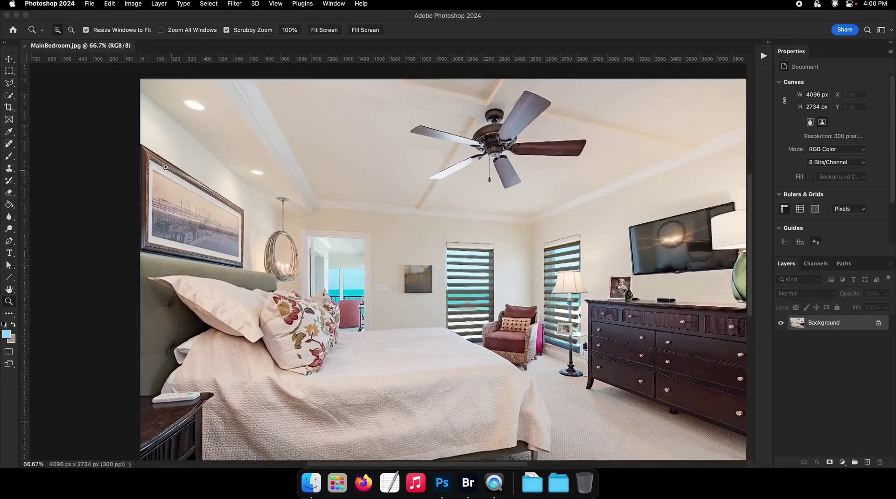
{"action": "left_click", "coordinate": [160, 164], "text": "super"}
{"action": "left_click", "coordinate": [159, 164], "text": "super"}
{"action": "left_click", "coordinate": [123, 164], "text": "super"}
{"action": "left_click", "coordinate": [135, 127]}
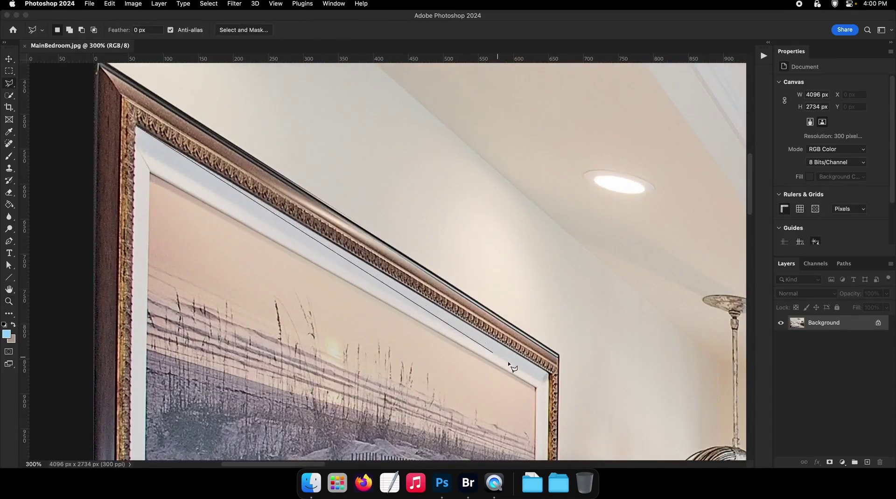
{"action": "left_click", "coordinate": [550, 376]}
{"action": "scroll", "coordinate": [540, 424], "scroll_direction": "down", "scroll_amount": 3}
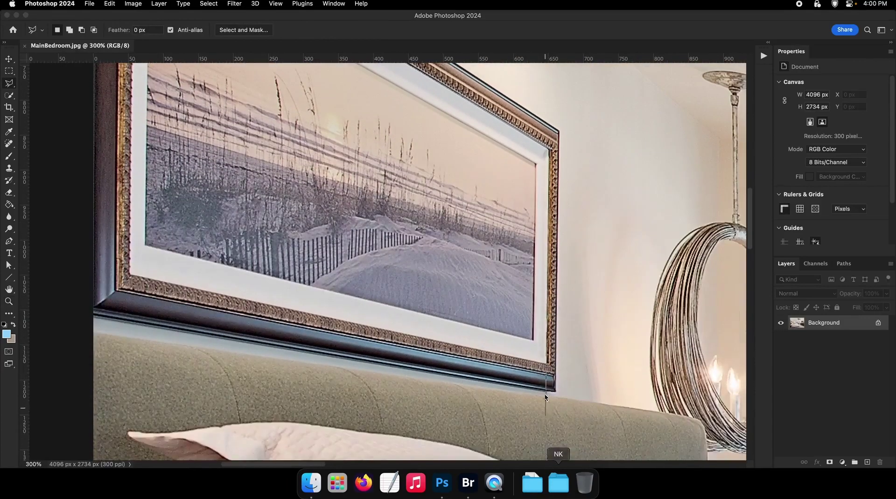
{"action": "double_click", "coordinate": [132, 276]}
Step: Add a Brightness/Contrast adjustment to the selected beach picture with brightness 24 and contrast 18
{"action": "key", "text": "XF86MonBrightnessUp"}
{"action": "left_click_drag", "start_coordinate": [439, 308], "coordinate": [382, 304]}
{"action": "left_click_drag", "start_coordinate": [466, 323], "coordinate": [340, 284]}
{"action": "left_click_drag", "start_coordinate": [462, 310], "coordinate": [438, 310]}
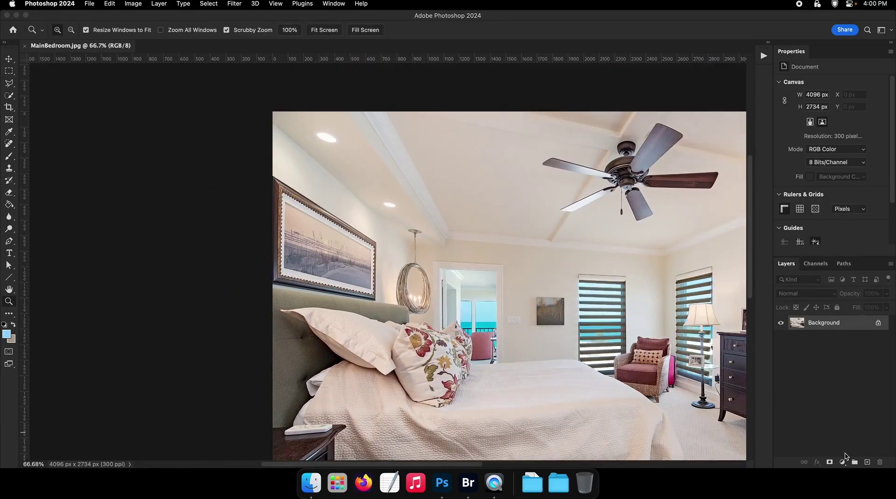
{"action": "left_click", "coordinate": [842, 462]}
{"action": "left_click", "coordinate": [852, 361]}
{"action": "left_click_drag", "start_coordinate": [831, 108], "coordinate": [836, 113]}
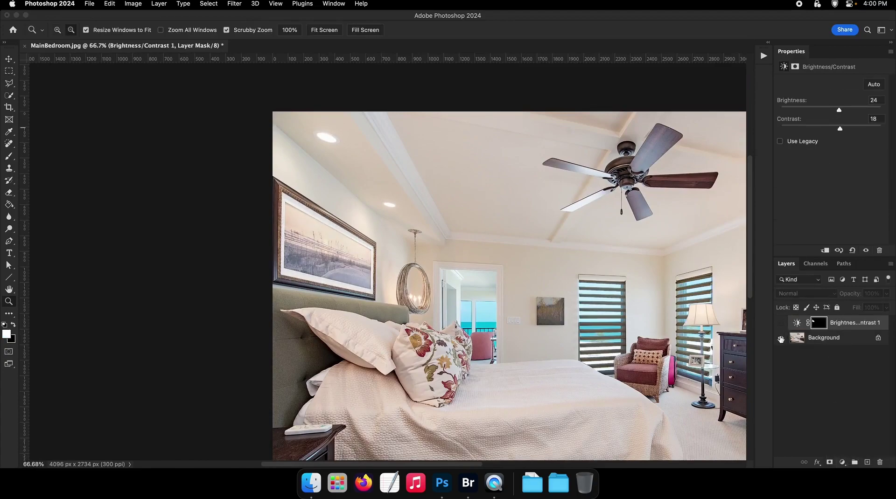
Step: Merge the visible layers of MainBedroom.jpg, save the photo and close it
{"action": "right_click", "coordinate": [815, 339]}
{"action": "left_click", "coordinate": [713, 429]}
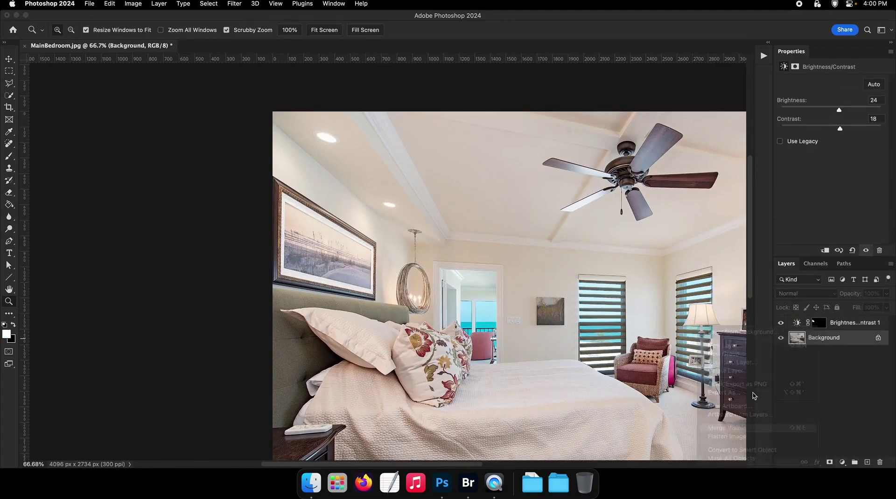
{"action": "key", "text": "cmd+s"}
{"action": "left_click_drag", "start_coordinate": [545, 313], "coordinate": [460, 275]}
{"action": "left_click_drag", "start_coordinate": [460, 276], "coordinate": [436, 276]}
{"action": "key", "text": "v"}
{"action": "key", "text": "super+w"}
{"action": "key", "text": "F2"}
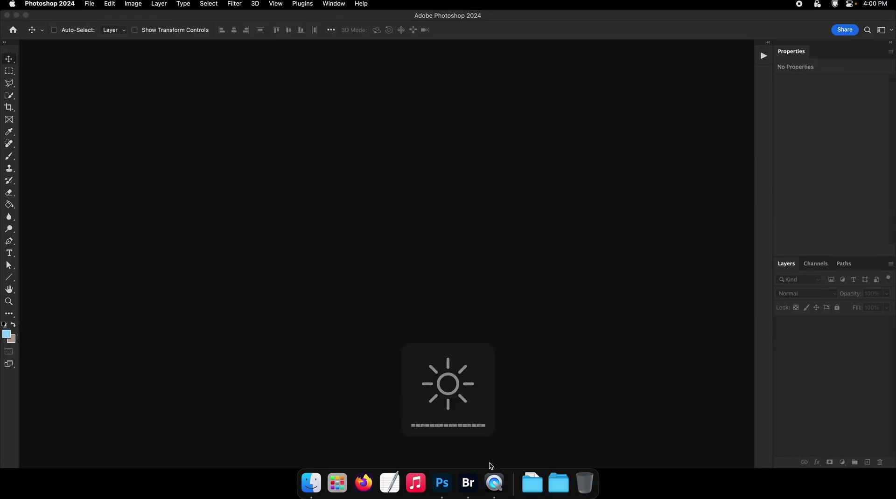
Step: Switch to Bridge, preview MainBedroom.jpg at full screen and reopen it in Photoshop
{"action": "left_click", "coordinate": [468, 482]}
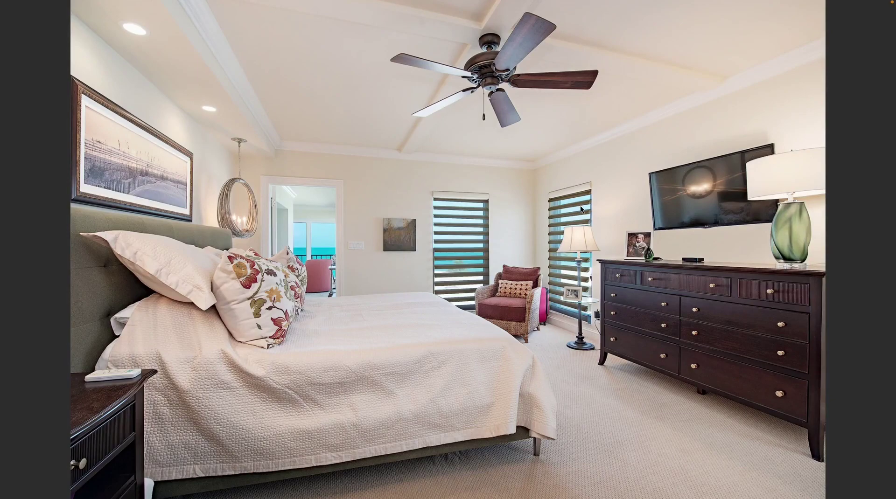
{"action": "key", "text": "space"}
{"action": "key", "text": "Return"}
Step: Select the small painting of trees between the doorway and the window with the Polygonal Lasso
{"action": "left_click", "coordinate": [9, 83]}
{"action": "left_click_drag", "start_coordinate": [264, 231], "coordinate": [606, 292]}
{"action": "left_click_drag", "start_coordinate": [606, 293], "coordinate": [389, 243]}
{"action": "left_click", "coordinate": [386, 237], "text": "super"}
{"action": "left_click", "coordinate": [386, 237], "text": "super"}
{"action": "left_click", "coordinate": [386, 237], "text": "super"}
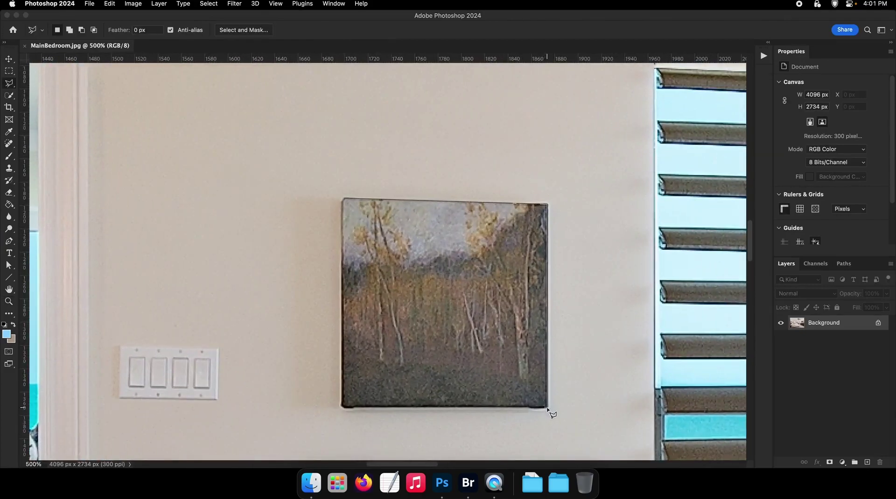
{"action": "left_click", "coordinate": [341, 201]}
Step: Add a Brightness/Contrast adjustment to the selected tree painting with brightness 34 and contrast 58
{"action": "key", "text": "XF86MonBrightnessUp"}
{"action": "left_click", "coordinate": [842, 461]}
{"action": "left_click", "coordinate": [852, 361]}
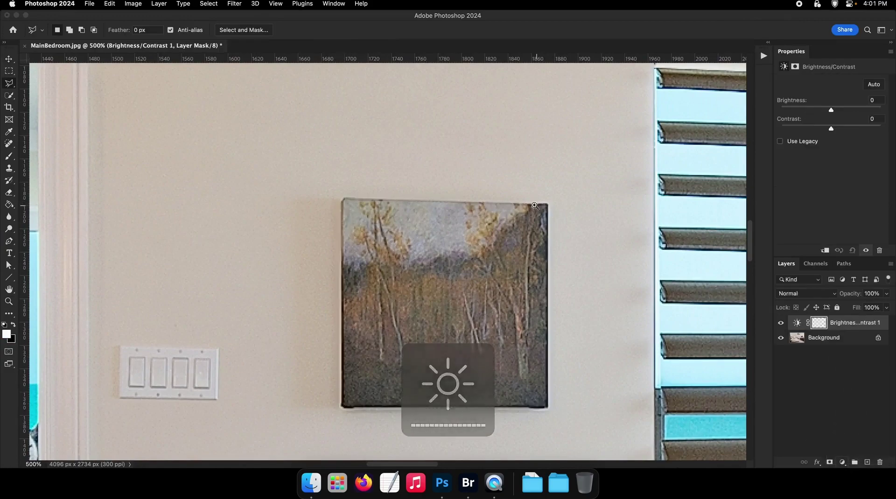
{"action": "scroll", "coordinate": [817, 308], "scroll_direction": "down", "scroll_amount": 3}
{"action": "left_click_drag", "start_coordinate": [830, 107], "coordinate": [859, 129]}
{"action": "scroll", "coordinate": [470, 227], "scroll_direction": "down", "scroll_amount": 5}
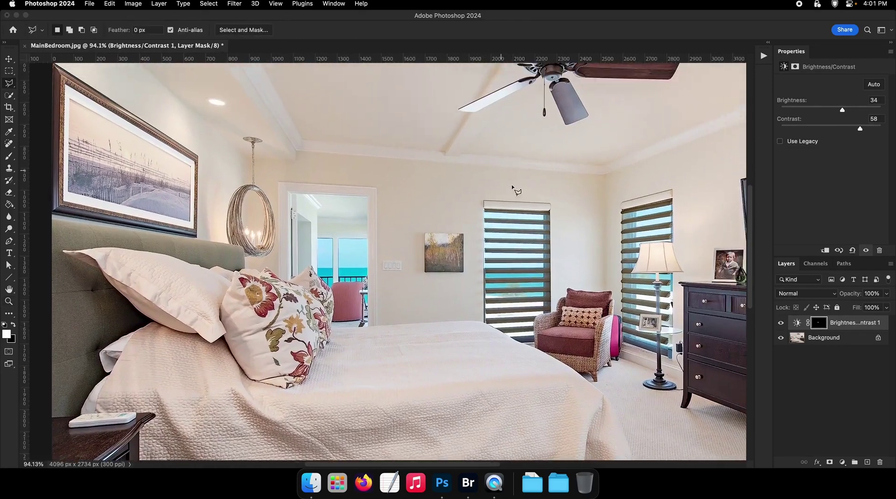
{"action": "scroll", "coordinate": [470, 227], "scroll_direction": "up", "scroll_amount": 5}
{"action": "key", "text": "v"}
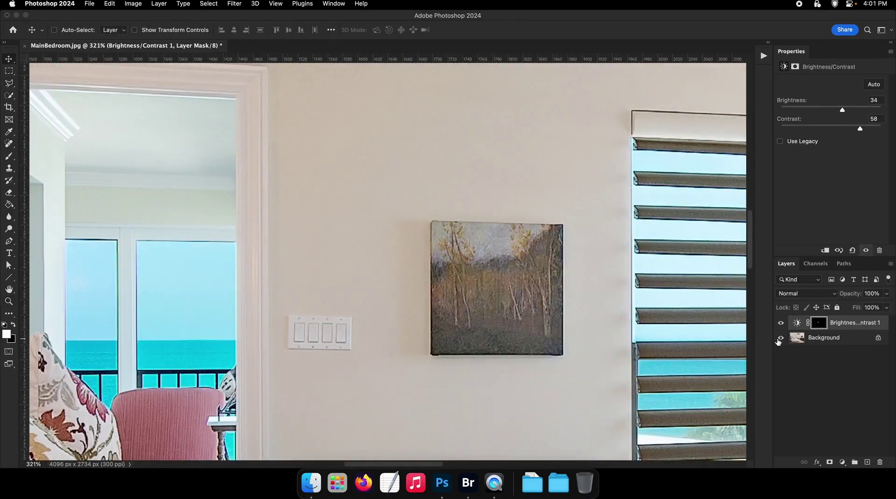
Step: Flatten MainBedroom.jpg, save the photo and close it
{"action": "right_click", "coordinate": [820, 337]}
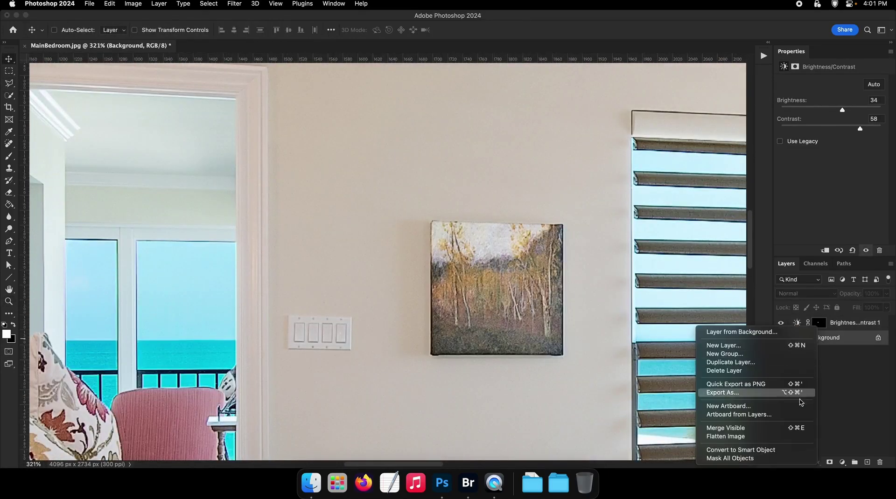
{"action": "left_click", "coordinate": [778, 437]}
{"action": "key", "text": "super+s"}
{"action": "scroll", "coordinate": [519, 274], "scroll_direction": "down", "scroll_amount": 7}
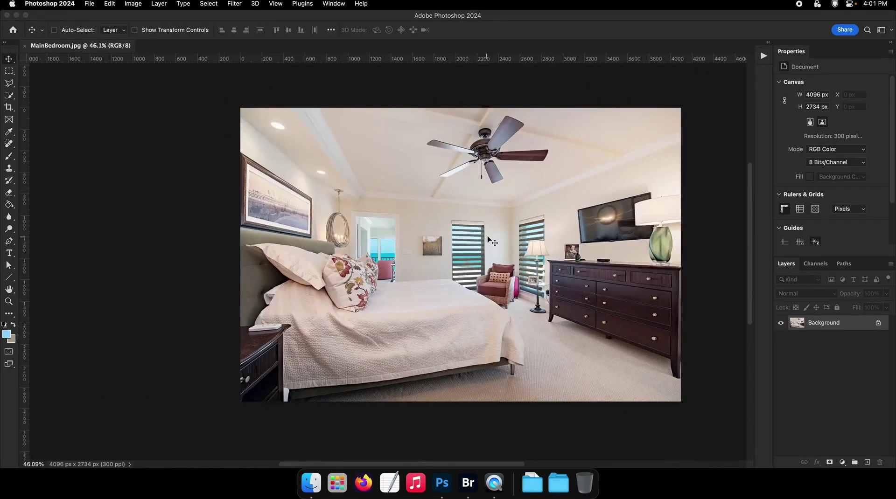
{"action": "key", "text": "super+w"}
Step: Return to Bridge, browse past Pool.jpg at full screen and open SunsetFirePit.jpg in Photoshop
{"action": "key", "text": "F2"}
{"action": "left_click", "coordinate": [468, 483]}
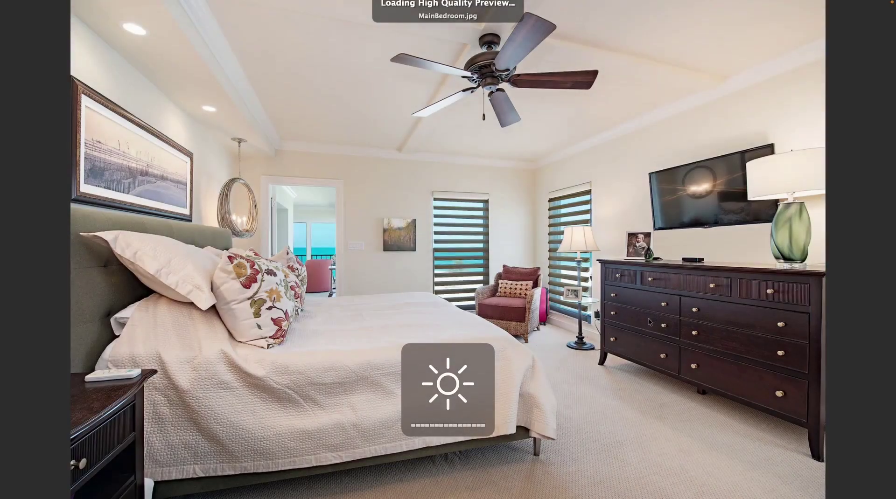
{"action": "key", "text": "Right"}
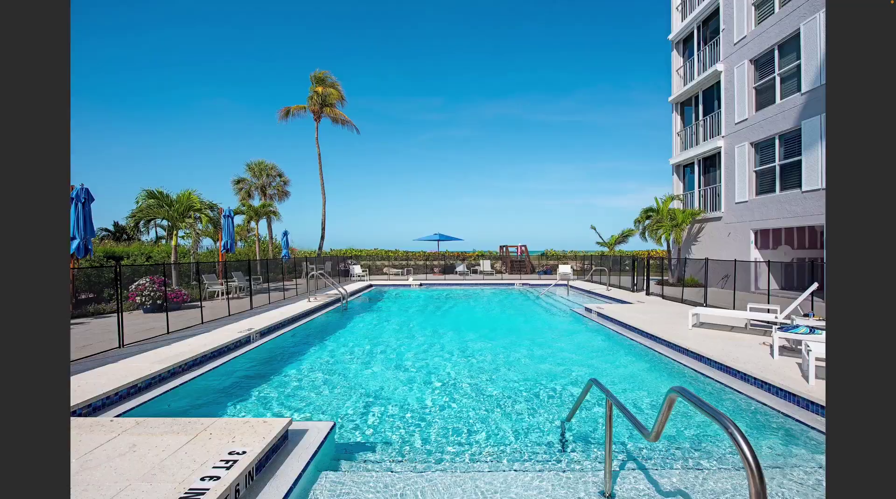
{"action": "key", "text": "Right"}
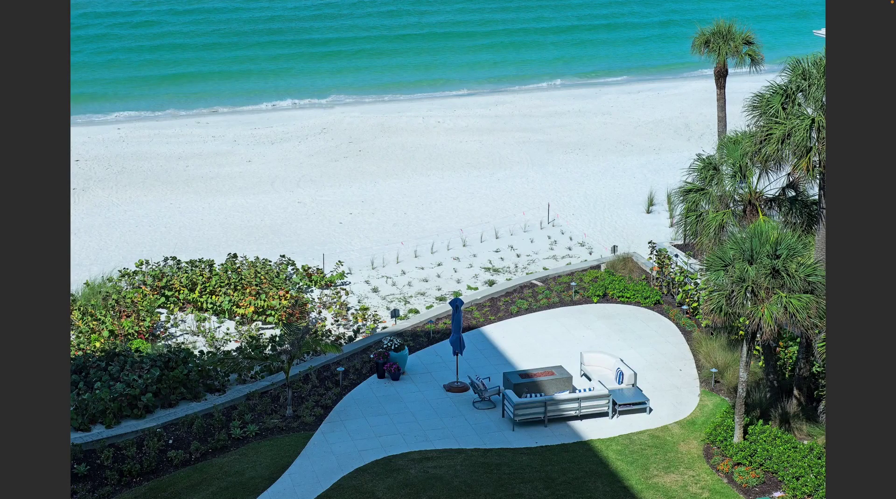
{"action": "key", "text": "space"}
{"action": "key", "text": "Return"}
Step: Heal the small blemishes on the sunlit patio paving beside the seating with the Spot Healing Brush
{"action": "left_click", "coordinate": [9, 144]}
{"action": "key", "text": "super+space"}
{"action": "left_click_drag", "start_coordinate": [460, 326], "coordinate": [471, 299]}
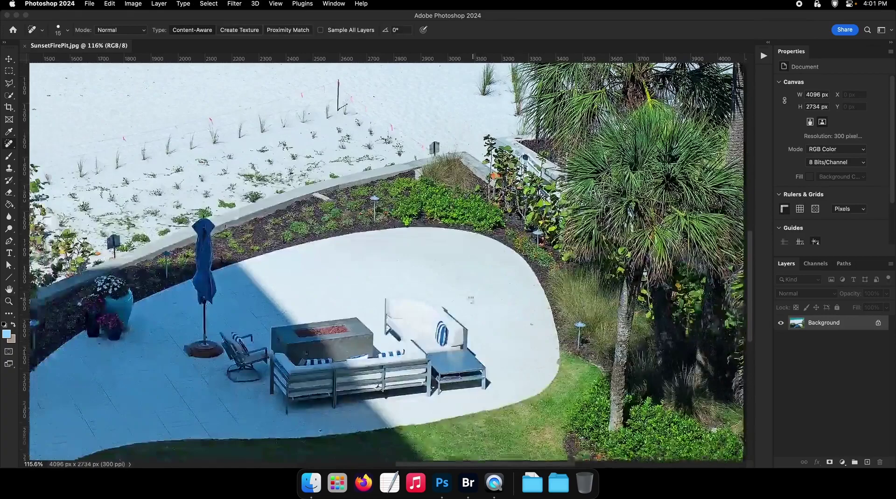
{"action": "mouse_move", "coordinate": [531, 325]}
{"action": "left_mouse_down"}
{"action": "mouse_move", "coordinate": [583, 325]}
{"action": "mouse_move", "coordinate": [522, 320]}
{"action": "left_mouse_up"}
{"action": "left_click", "coordinate": [530, 320]}
{"action": "mouse_move", "coordinate": [291, 337]}
{"action": "left_mouse_down"}
{"action": "mouse_move", "coordinate": [628, 303]}
{"action": "mouse_move", "coordinate": [664, 283]}
{"action": "left_mouse_up"}
Step: Heal the marks on the shaded patio paving around the flower pots and save SunsetFirePit.jpg
{"action": "key", "text": "super+space"}
{"action": "mouse_move", "coordinate": [217, 296]}
{"action": "left_mouse_down"}
{"action": "mouse_move", "coordinate": [239, 295]}
{"action": "mouse_move", "coordinate": [201, 297]}
{"action": "left_mouse_up"}
{"action": "left_click_drag", "start_coordinate": [195, 295], "coordinate": [197, 292]}
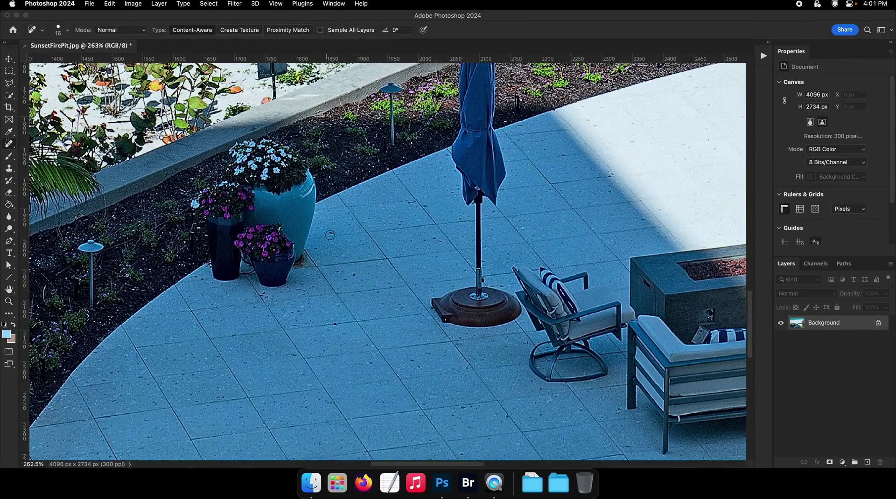
{"action": "key", "text": "super+space"}
{"action": "left_click_drag", "start_coordinate": [430, 224], "coordinate": [364, 225]}
{"action": "key", "text": "super+s"}
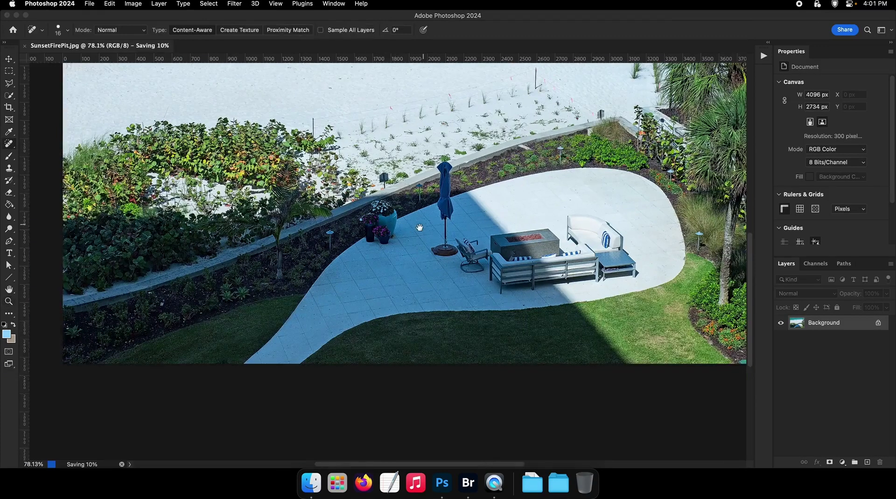
Step: Heal the remaining marks on the shaded paving between the outdoor sofa and the lawn
{"action": "left_click_drag", "start_coordinate": [418, 228], "coordinate": [389, 244]}
{"action": "key", "text": "super+space"}
{"action": "left_click_drag", "start_coordinate": [474, 316], "coordinate": [518, 327]}
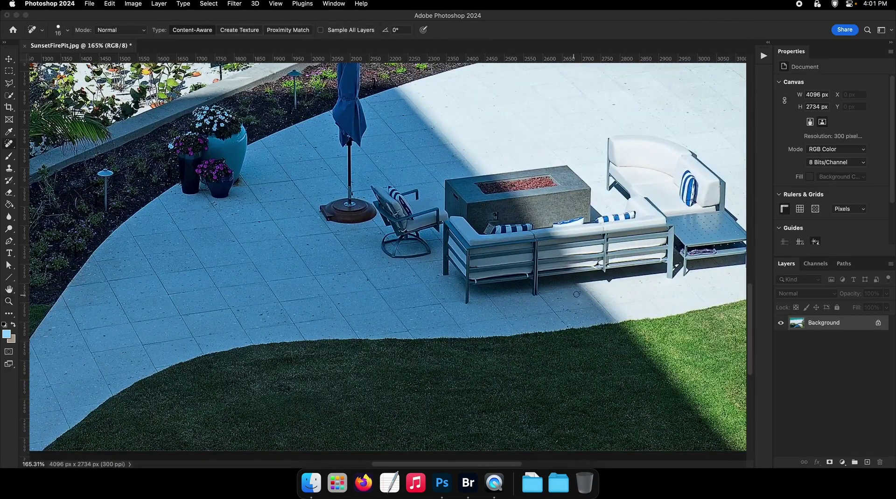
{"action": "left_click_drag", "start_coordinate": [582, 294], "coordinate": [481, 277]}
{"action": "key", "text": "w"}
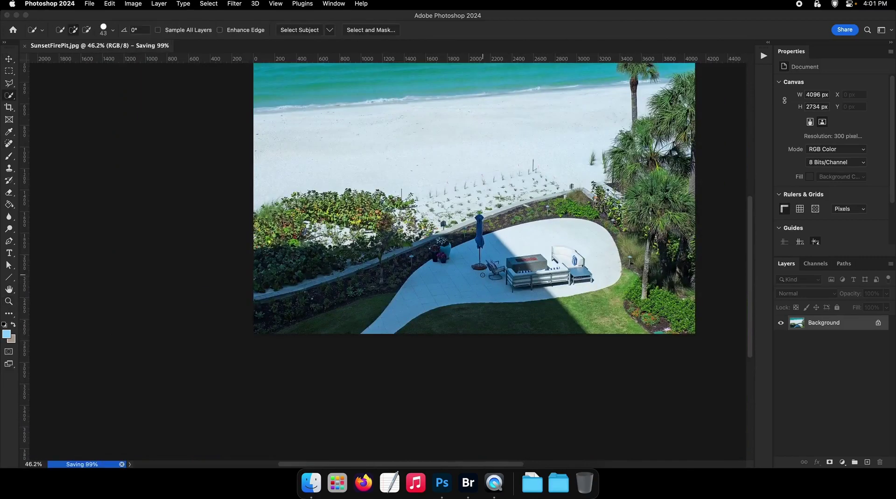
Step: Close SunsetFirePit.jpg, return to Bridge and open Bath3.jpg in Photoshop
{"action": "key", "text": "F2"}
{"action": "key", "text": "super+w"}
{"action": "left_click", "coordinate": [468, 483]}
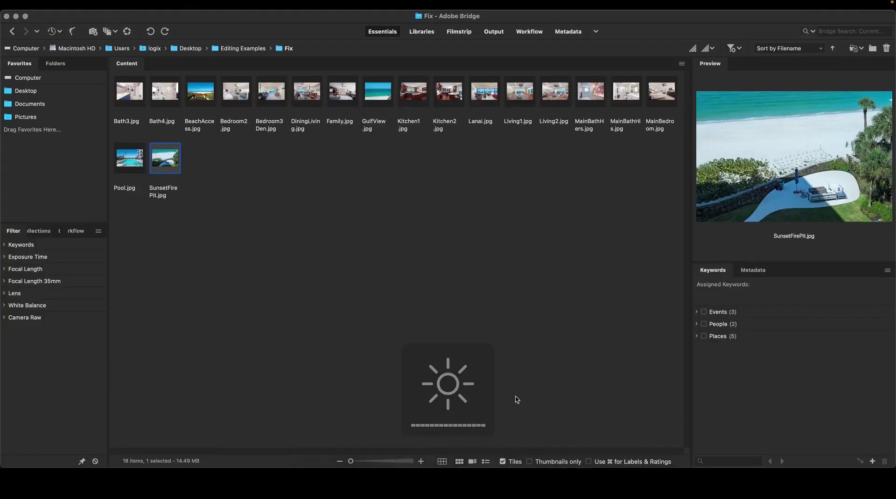
{"action": "key", "text": "space"}
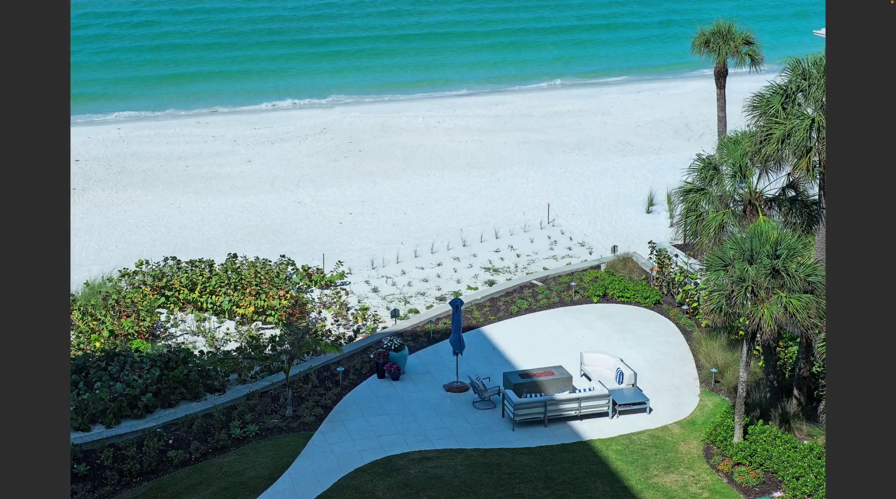
{"action": "key", "text": "Right"}
{"action": "key", "text": "space"}
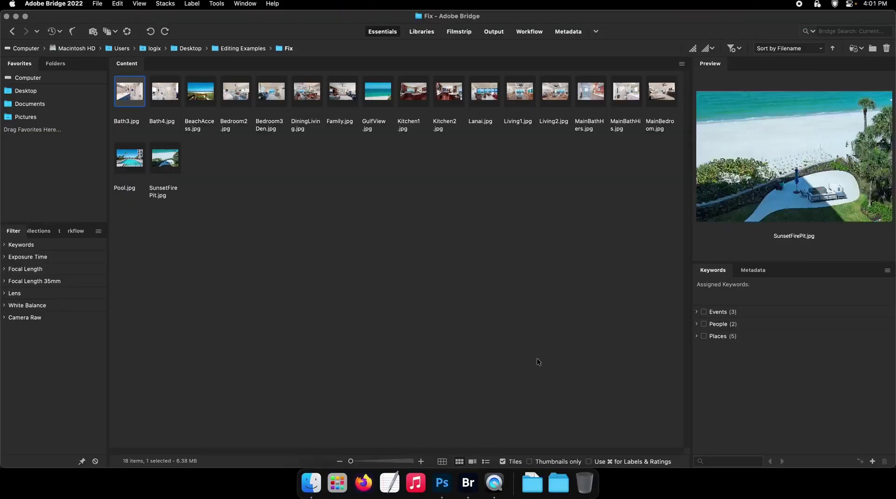
{"action": "key", "text": "Return"}
Step: Add a Hue/Saturation adjustment to Bath3.jpg that lowers the Reds saturation and sets the Yellows saturation to -48
{"action": "key", "text": "F2"}
{"action": "left_click", "coordinate": [842, 462]}
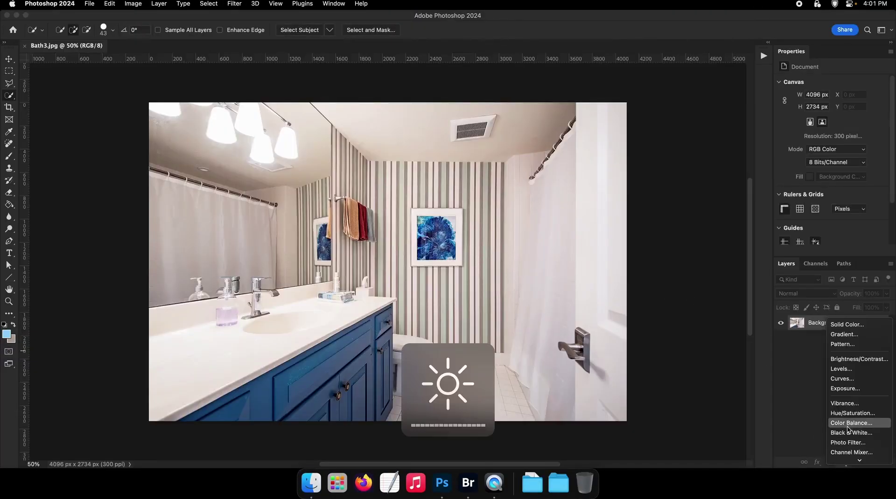
{"action": "left_click", "coordinate": [847, 409]}
{"action": "left_click", "coordinate": [828, 95]}
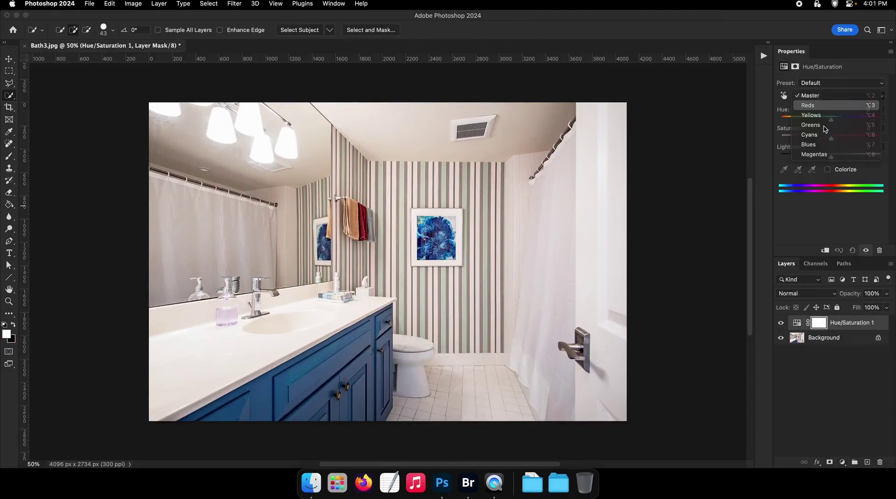
{"action": "left_click", "coordinate": [823, 105]}
{"action": "left_click_drag", "start_coordinate": [831, 136], "coordinate": [807, 138]}
{"action": "left_click", "coordinate": [821, 97]}
{"action": "left_click", "coordinate": [819, 106]}
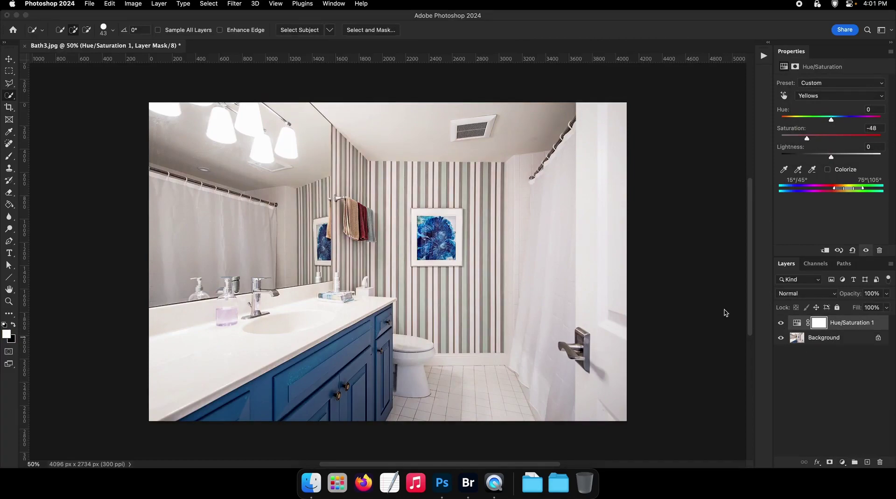
Step: Fill the Hue/Saturation mask with black and paint white over the mirror and vanity area with a large soft brush
{"action": "key", "text": "g"}
{"action": "key", "text": "x"}
{"action": "left_click", "coordinate": [491, 280]}
{"action": "key", "text": "b"}
{"action": "key", "text": "x"}
{"action": "left_click_drag", "start_coordinate": [193, 214], "coordinate": [162, 237]}
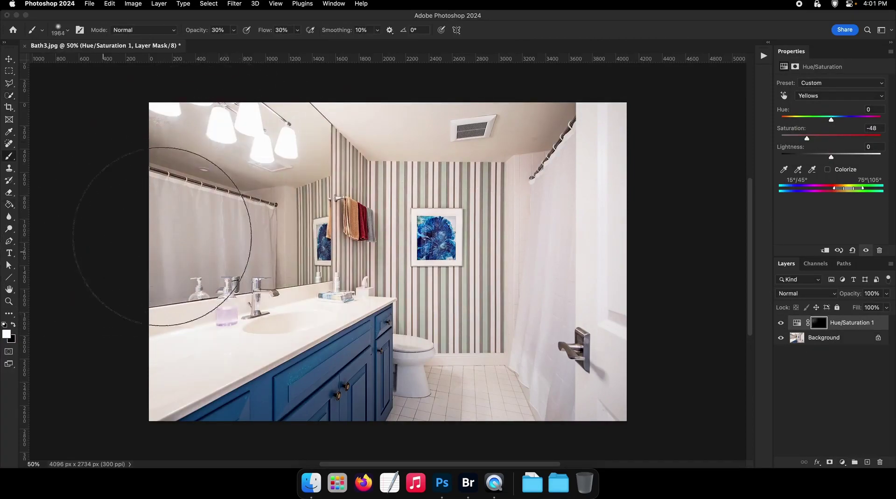
{"action": "left_click_drag", "start_coordinate": [224, 233], "coordinate": [206, 233], "text": "ctrl+alt"}
{"action": "left_click_drag", "start_coordinate": [262, 259], "coordinate": [314, 244]}
Step: Merge the visible layers of Bath3.jpg and save the photo
{"action": "key", "text": "F2"}
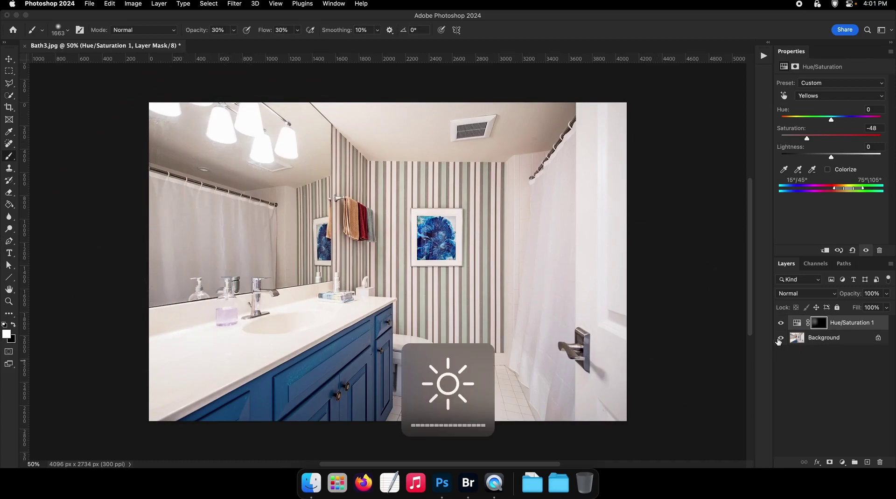
{"action": "right_click", "coordinate": [806, 340]}
{"action": "left_click", "coordinate": [741, 425]}
{"action": "key", "text": "v"}
{"action": "key", "text": "super+s"}
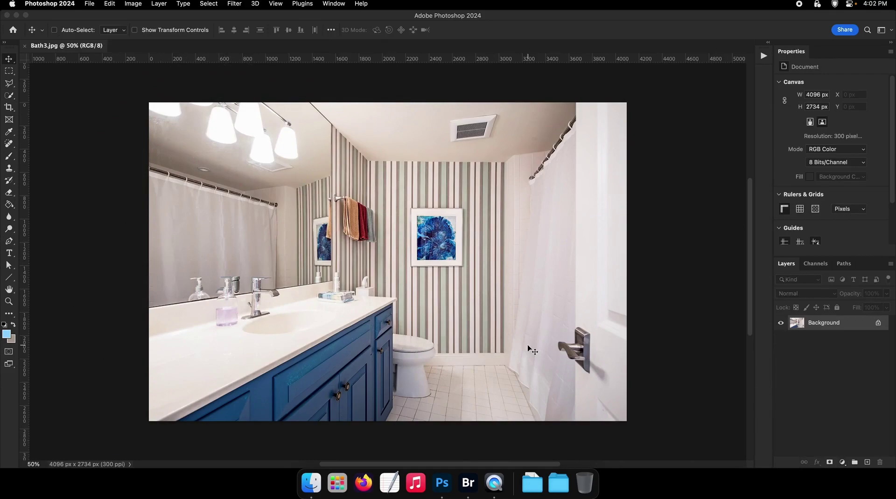
Step: Switch to Bridge and review the retouched photos at full screen, looking for remaining color problems
{"action": "left_click", "coordinate": [464, 482]}
{"action": "key", "text": "space"}
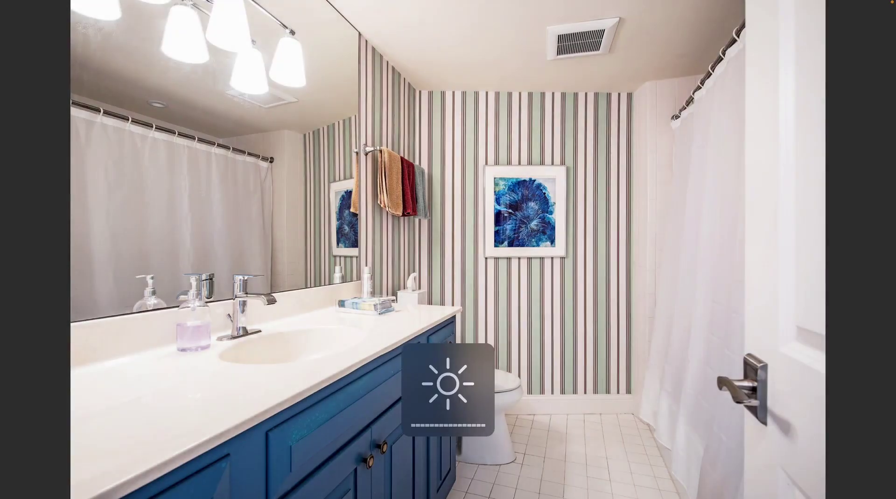
{"action": "key", "text": "Right"}
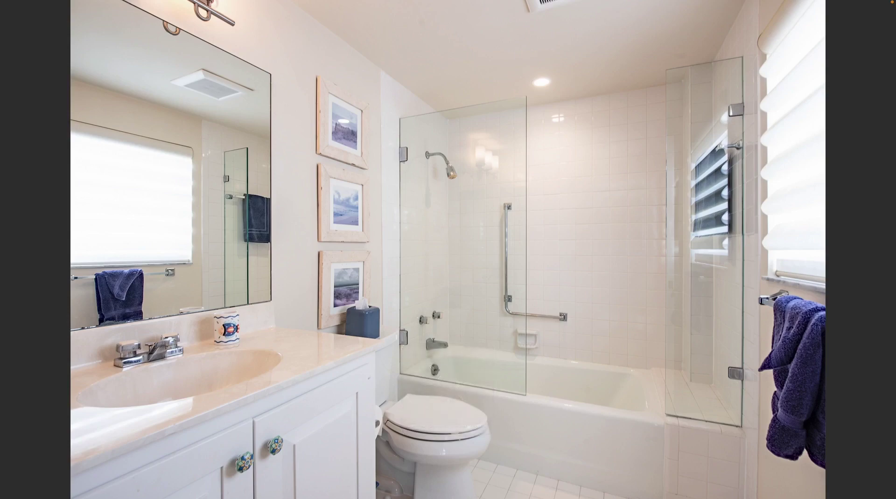
{"action": "key", "text": "Right"}
{"action": "key", "text": "Left"}
{"action": "key", "text": "Right"}
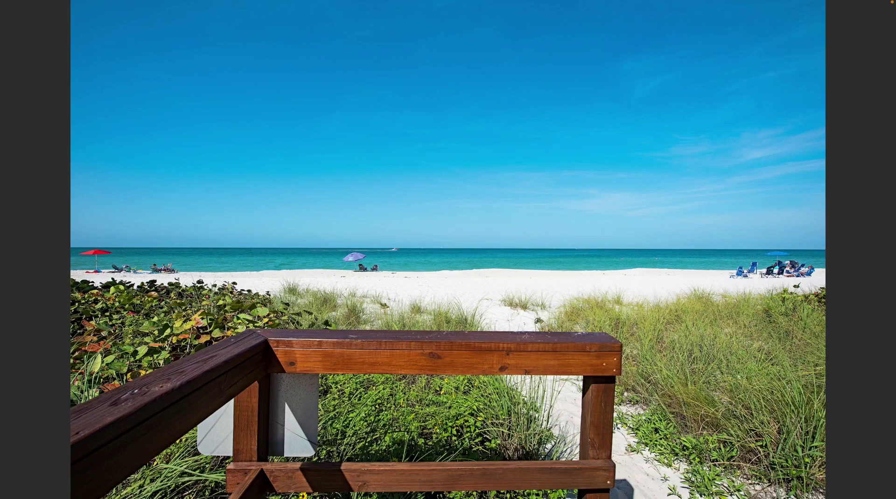
{"action": "key", "text": "Left"}
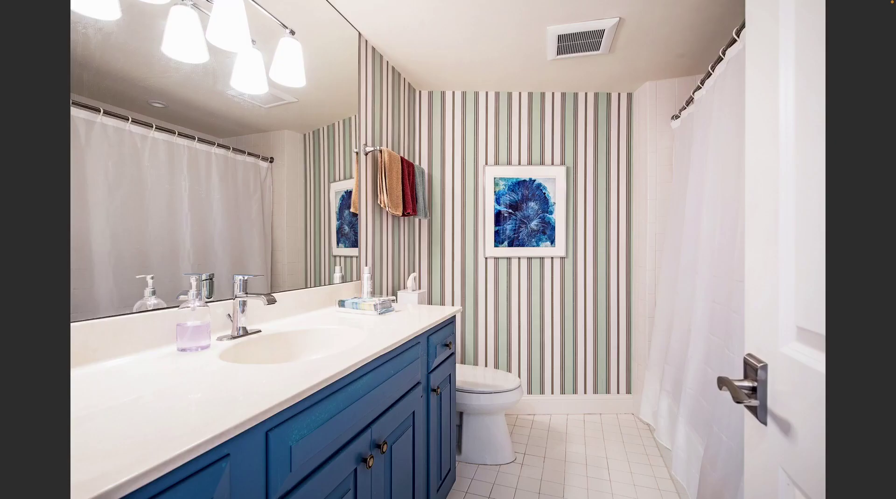
{"action": "key", "text": "Left"}
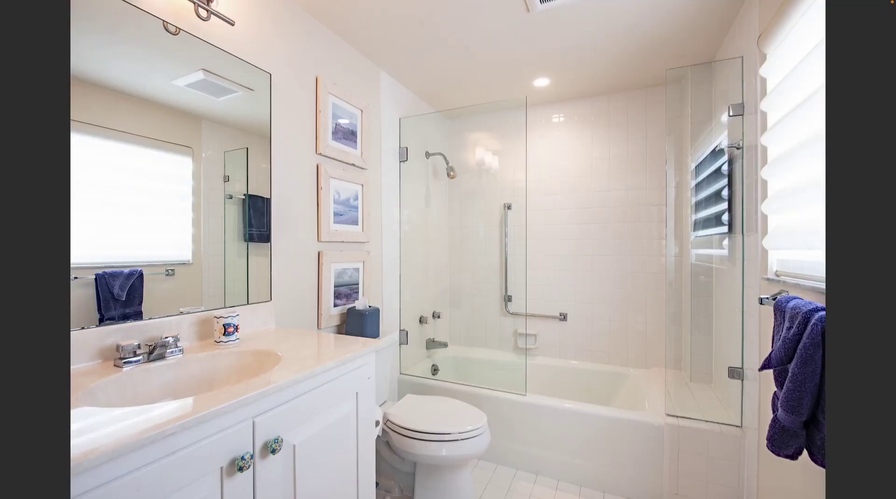
{"action": "key", "text": "Left"}
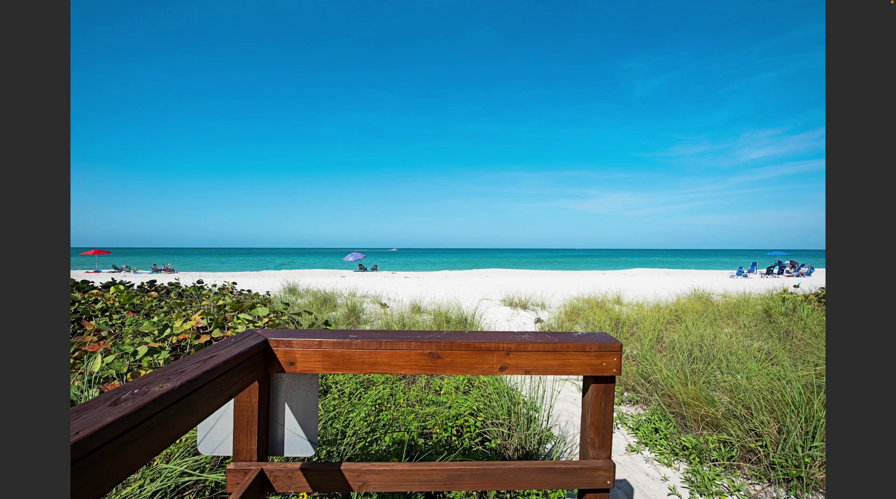
{"action": "key", "text": "Left"}
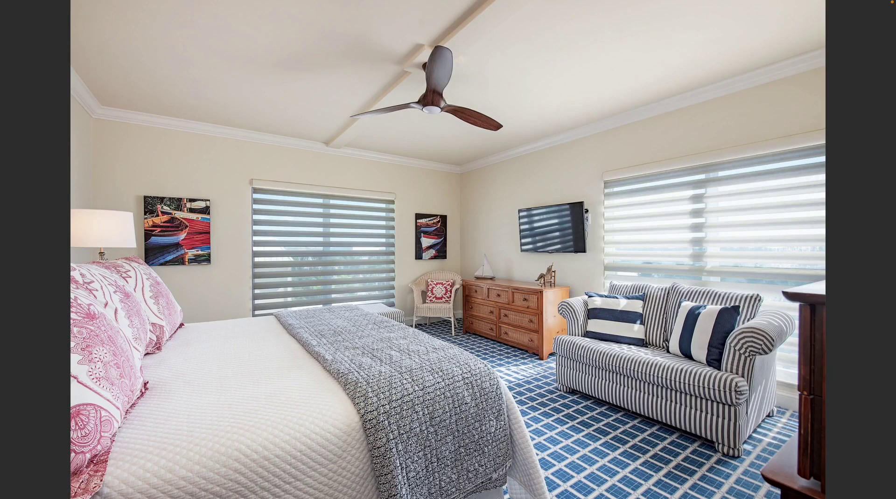
{"action": "key", "text": "Left"}
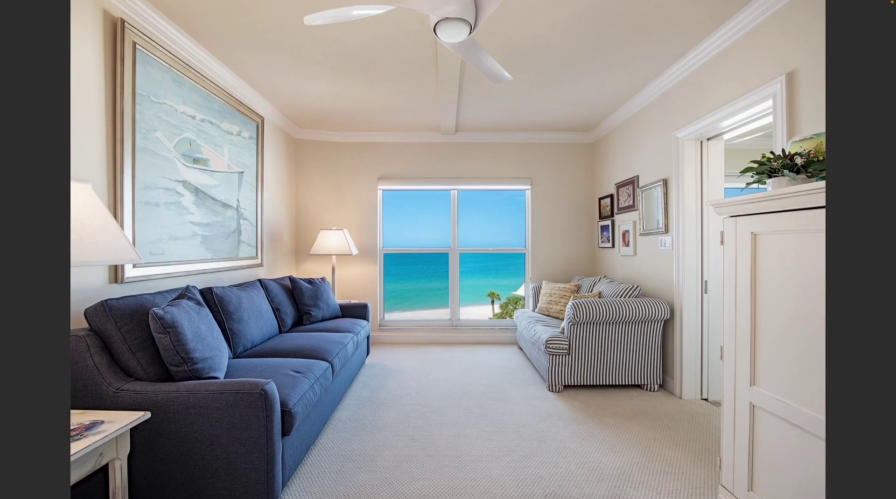
{"action": "key", "text": "Left"}
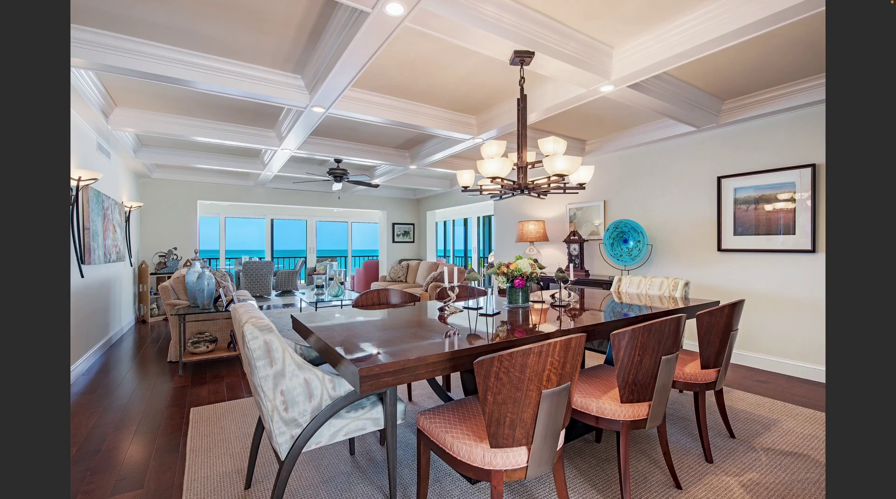
Step: Leave the full-screen preview and open DiningLiving.jpg in Photoshop
{"action": "key", "text": "space"}
{"action": "key", "text": "Return"}
{"action": "key", "text": "F2"}
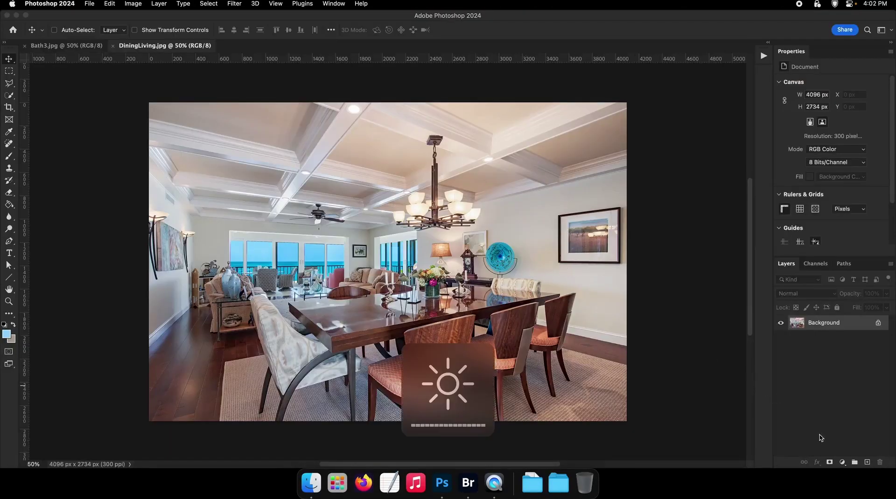
Step: Add a Hue/Saturation adjustment to DiningLiving.jpg with saturation +51 and fill its mask with black
{"action": "left_click", "coordinate": [842, 462]}
{"action": "left_click", "coordinate": [849, 414]}
{"action": "left_click_drag", "start_coordinate": [831, 139], "coordinate": [857, 140]}
{"action": "key", "text": "g"}
{"action": "key", "text": "x"}
{"action": "left_click", "coordinate": [432, 255]}
Step: Paint white at 30% opacity with a large soft brush on the Hue/Saturation mask over the dining table, chairs and windows
{"action": "key", "text": "b"}
{"action": "right_click", "coordinate": [414, 244]}
{"action": "double_click", "coordinate": [461, 380]}
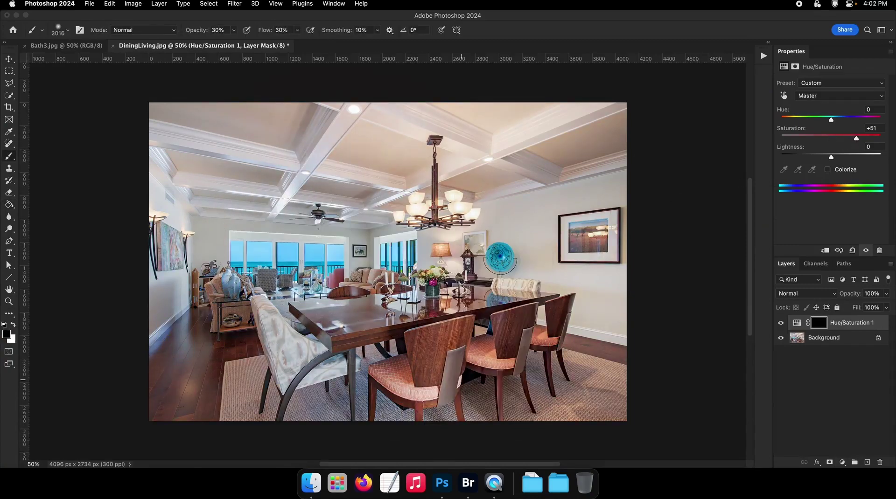
{"action": "left_click_drag", "start_coordinate": [323, 250], "coordinate": [308, 250]}
{"action": "key", "text": "x"}
{"action": "left_click", "coordinate": [394, 239]}
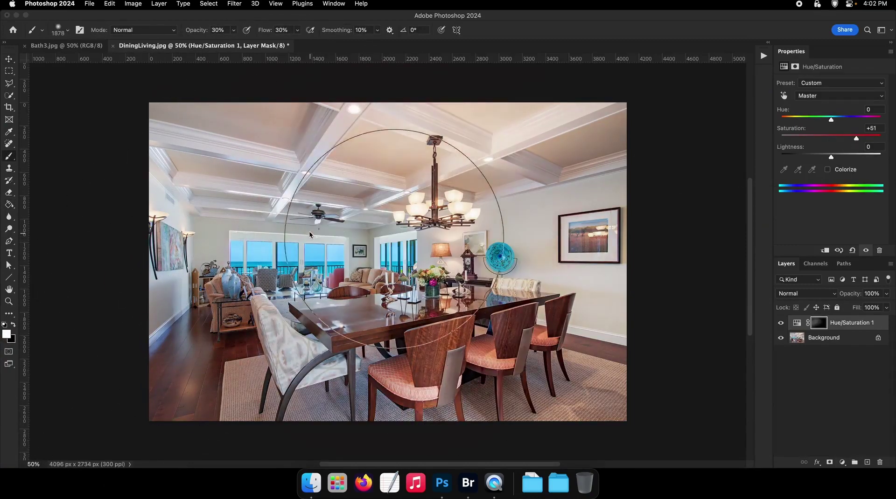
{"action": "left_click_drag", "start_coordinate": [576, 292], "coordinate": [622, 338]}
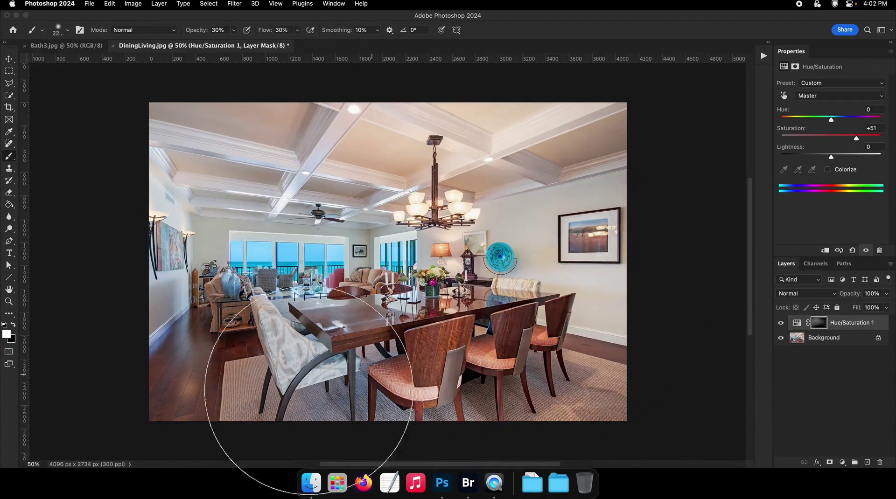
{"action": "left_click_drag", "start_coordinate": [266, 360], "coordinate": [261, 360]}
{"action": "left_click", "coordinate": [273, 371]}
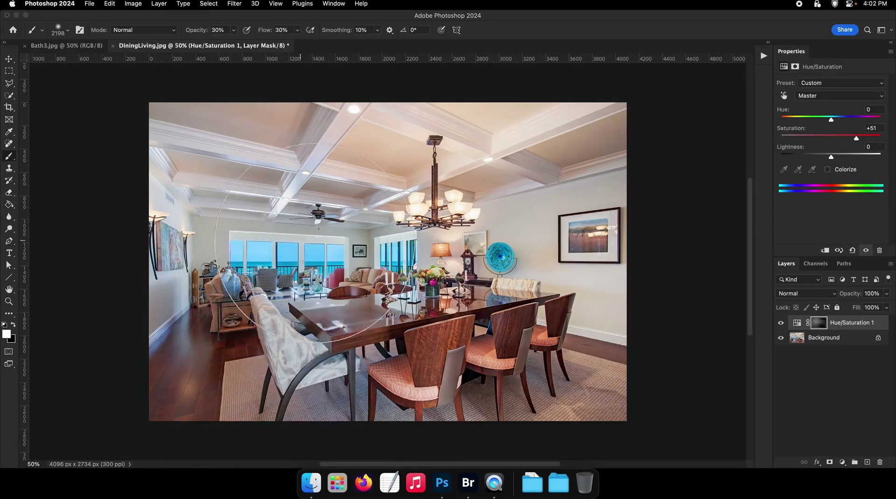
Step: Merge the visible layers of DiningLiving.jpg and save the photo
{"action": "right_click", "coordinate": [779, 345]}
{"action": "left_click", "coordinate": [778, 432]}
{"action": "key", "text": "v"}
{"action": "key", "text": "super+s"}
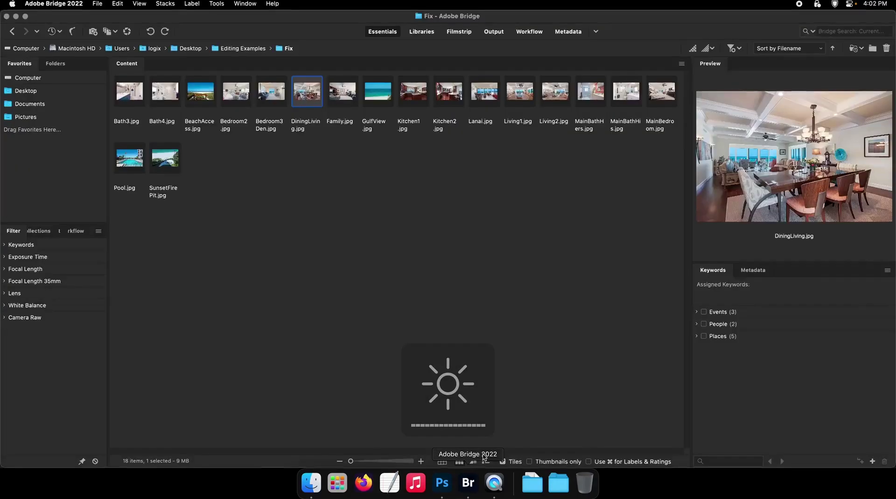
Step: Switch to Bridge, step through the photos at full screen and open Kitchen1.jpg in Photoshop
{"action": "key", "text": "space"}
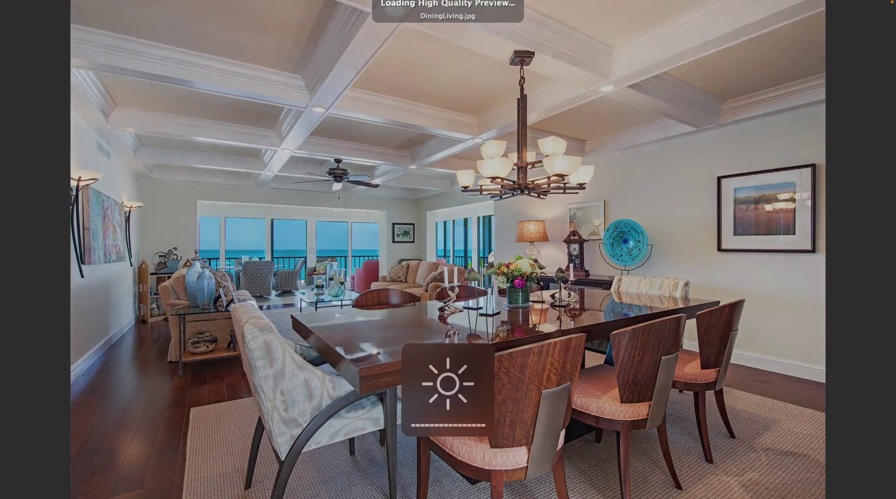
{"action": "key", "text": "Right"}
{"action": "key", "text": "Right"}
{"action": "key", "text": "Right"}
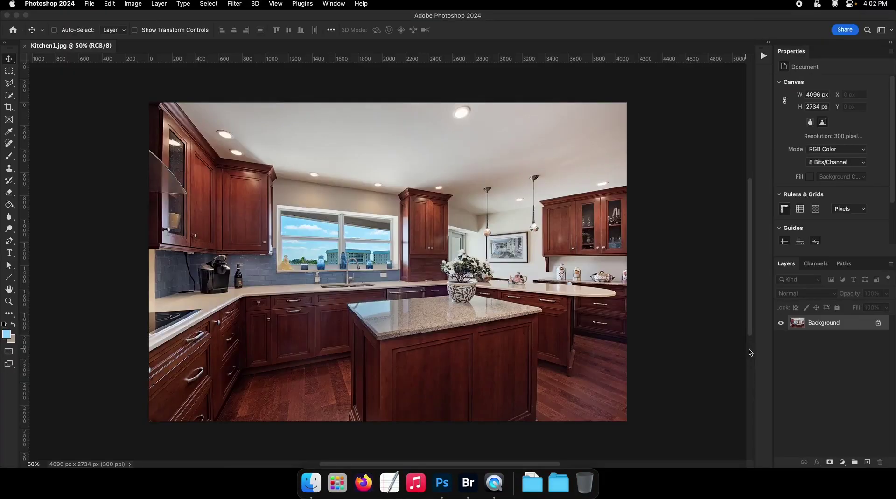
Step: Duplicate the Background layer of Kitchen1.jpg and open the copy in the Camera Raw Filter
{"action": "right_click", "coordinate": [731, 322]}
{"action": "left_click", "coordinate": [825, 355]}
{"action": "key", "text": "Return"}
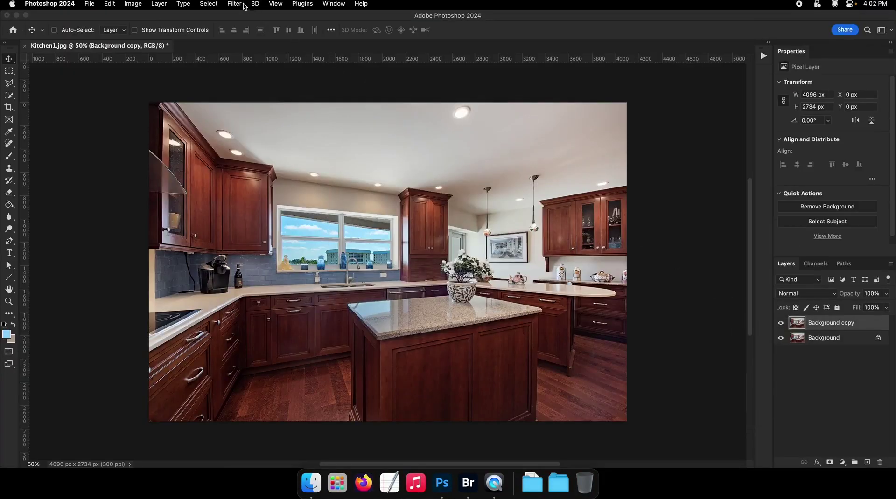
{"action": "left_click", "coordinate": [235, 3]}
{"action": "left_click", "coordinate": [262, 74]}
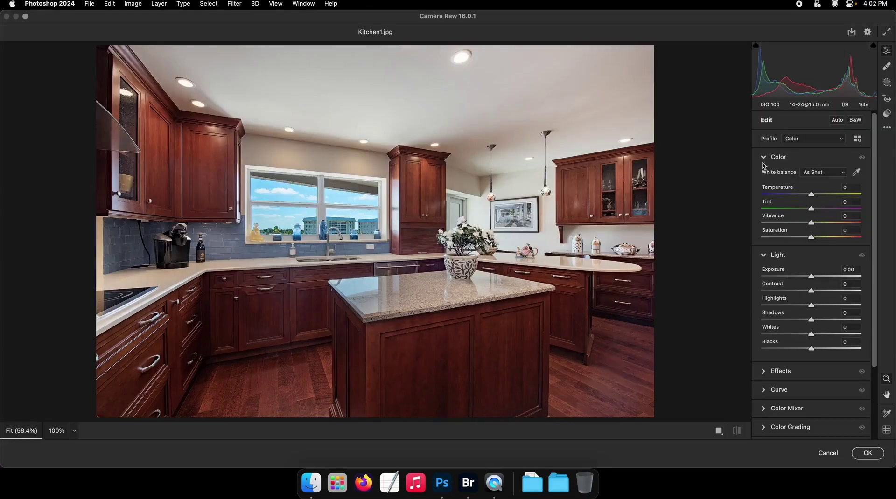
Step: Apply Camera Raw temperature -20, tint -7, vibrance -8, saturation -7, exposure +0.40, contrast +30, highlights -51 and shadows +45 to the kitchen copy
{"action": "left_click_drag", "start_coordinate": [812, 194], "coordinate": [805, 195]}
{"action": "left_click_drag", "start_coordinate": [811, 320], "coordinate": [782, 305]}
{"action": "left_click_drag", "start_coordinate": [811, 222], "coordinate": [808, 237]}
{"action": "left_click_drag", "start_coordinate": [812, 277], "coordinate": [826, 290]}
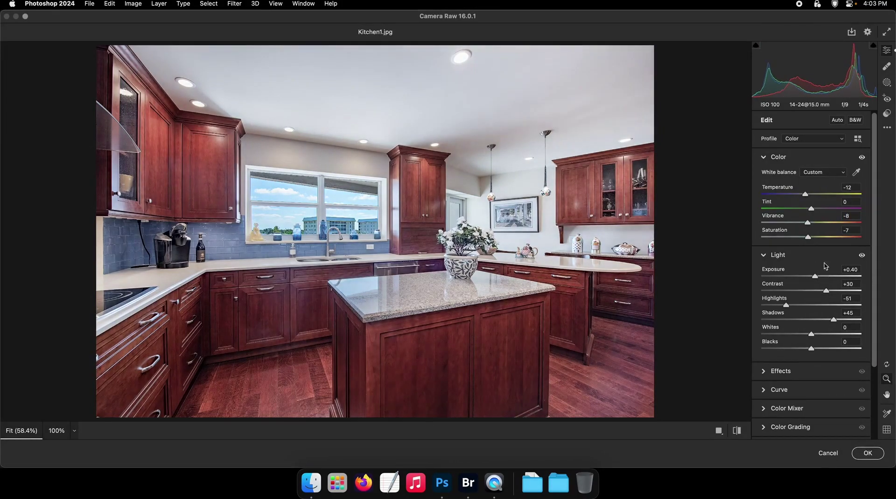
{"action": "left_click_drag", "start_coordinate": [806, 200], "coordinate": [802, 200]}
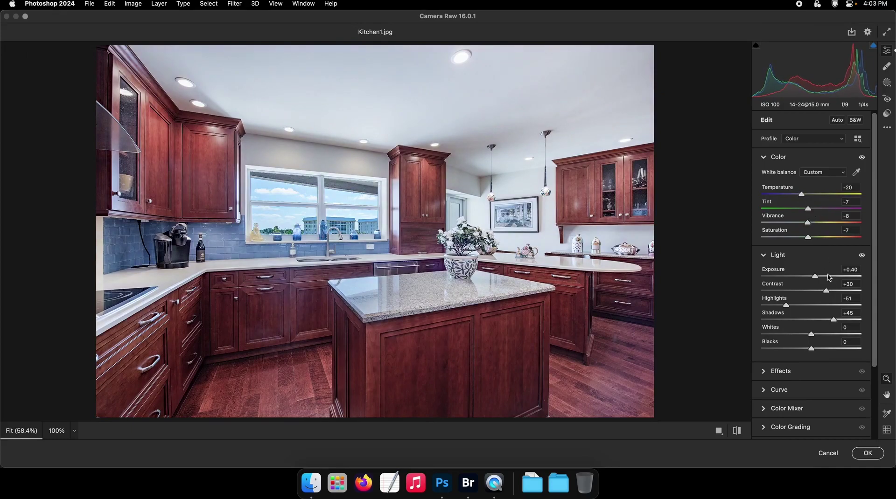
{"action": "left_click", "coordinate": [867, 453]}
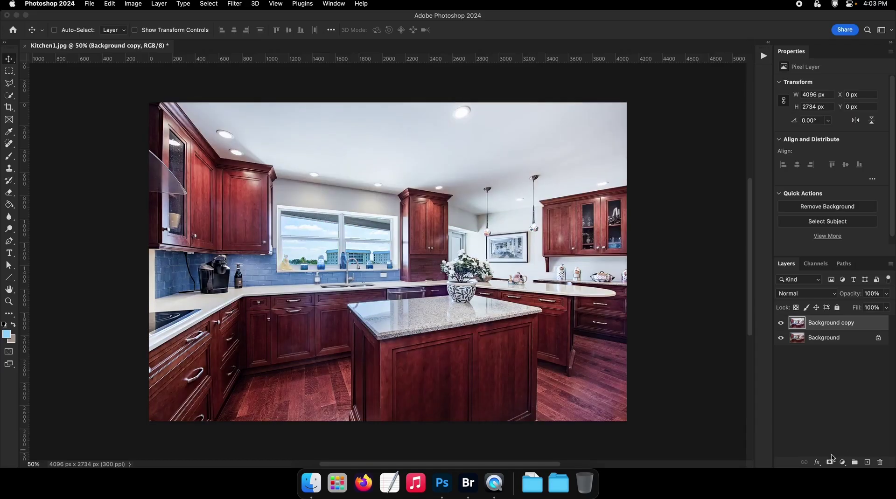
Step: Add a black mask to the kitchen copy, paint white over the room at 30% opacity, and compare before and after
{"action": "left_click", "coordinate": [829, 462], "text": "alt"}
{"action": "key", "text": "b"}
{"action": "key", "text": "d"}
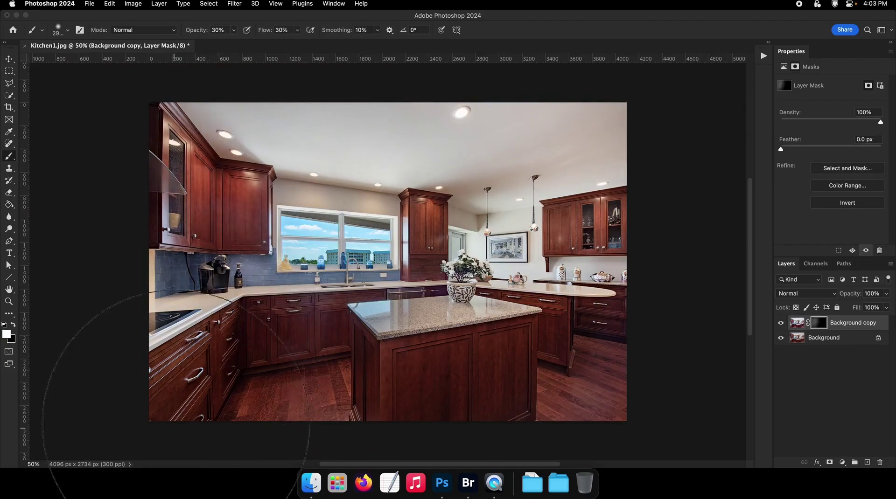
{"action": "mouse_move", "coordinate": [175, 426]}
{"action": "left_mouse_down"}
{"action": "mouse_move", "coordinate": [536, 240]}
{"action": "mouse_move", "coordinate": [552, 346]}
{"action": "mouse_move", "coordinate": [294, 425]}
{"action": "mouse_move", "coordinate": [529, 373]}
{"action": "left_mouse_up"}
{"action": "key", "text": "bracketleft"}
{"action": "left_click_drag", "start_coordinate": [240, 182], "coordinate": [736, 355]}
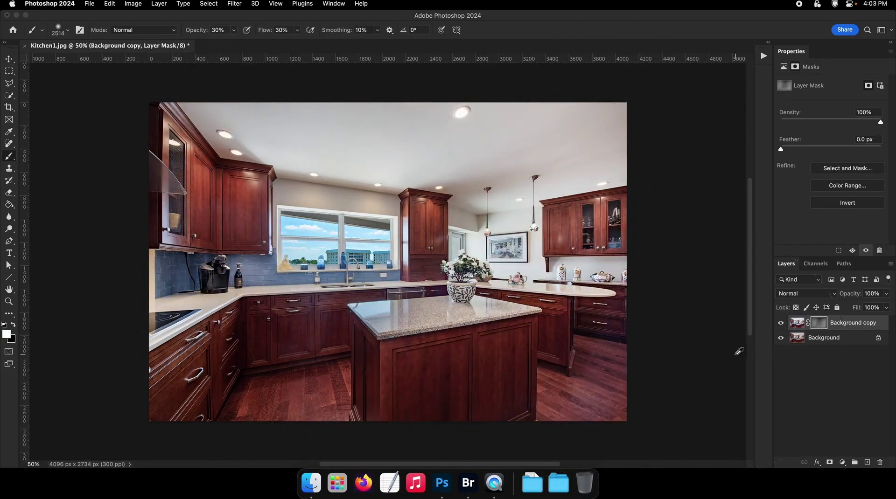
{"action": "left_click", "coordinate": [779, 339], "text": "alt"}
{"action": "left_click", "coordinate": [778, 339], "text": "alt"}
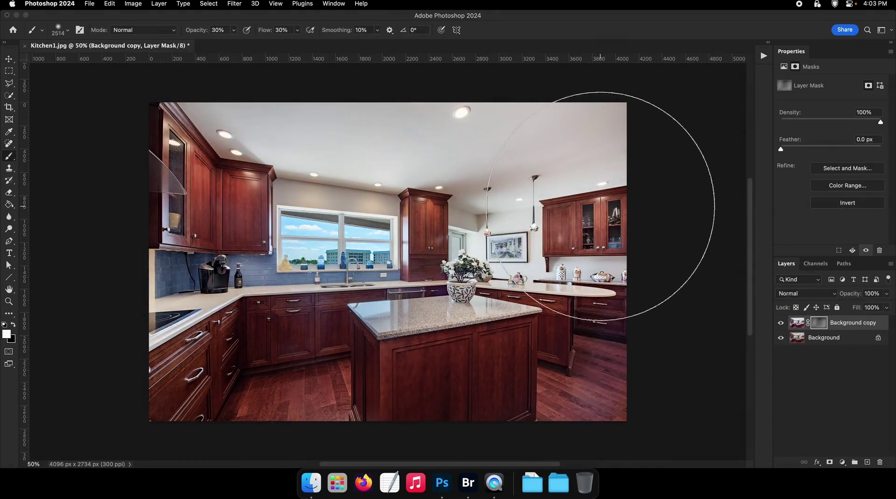
Step: Merge the visible layers of Kitchen1.jpg, then save and close the photo
{"action": "right_click", "coordinate": [816, 339]}
{"action": "left_click", "coordinate": [774, 424]}
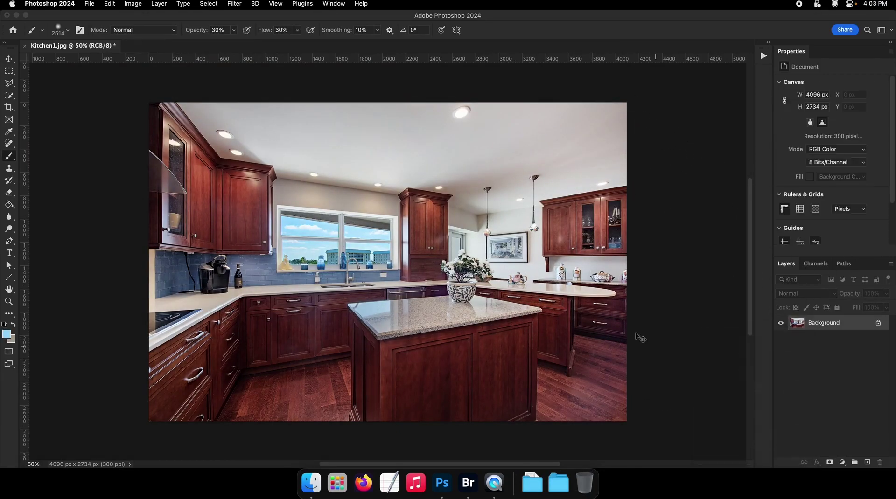
{"action": "key", "text": "v"}
{"action": "key", "text": "super+w"}
Step: Switch to Bridge and review the kitchen, lanai and living room photos at full screen for remaining problems
{"action": "key", "text": "F2"}
{"action": "left_click", "coordinate": [475, 480]}
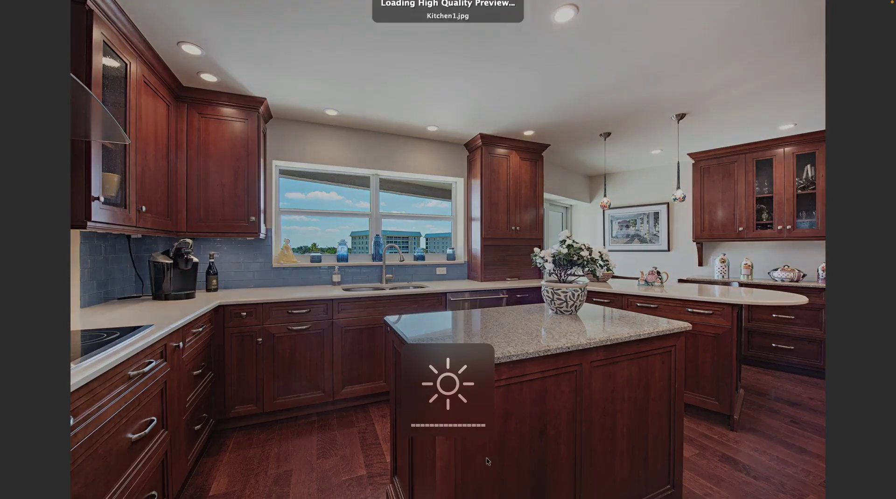
{"action": "key", "text": "Right"}
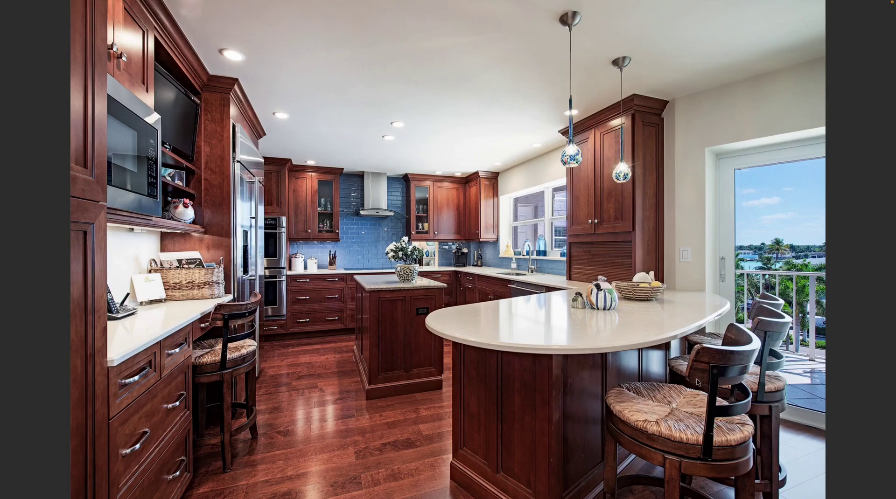
{"action": "key", "text": "Right"}
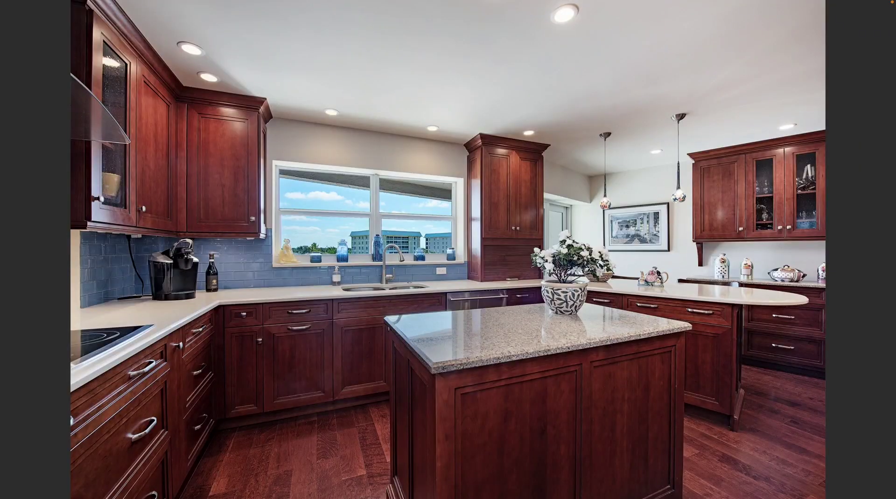
{"action": "key", "text": "Right"}
{"action": "key", "text": "Right"}
{"action": "key", "text": "Left"}
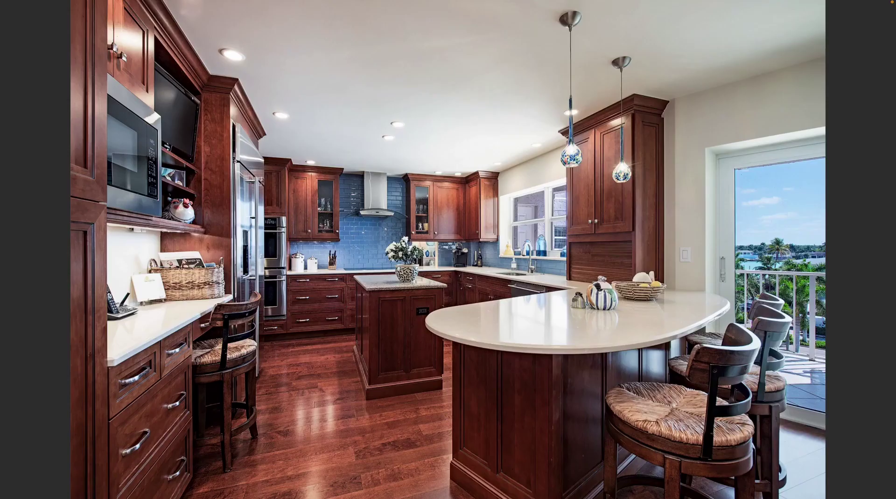
{"action": "key", "text": "Right"}
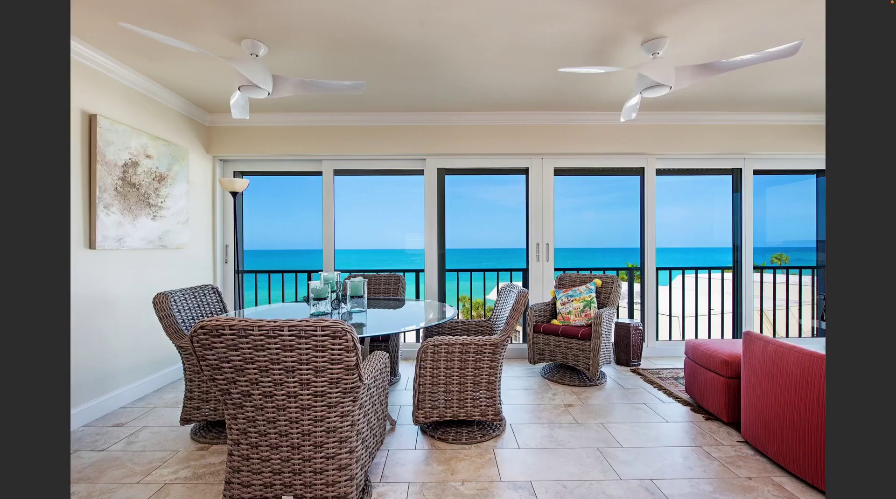
{"action": "key", "text": "Right"}
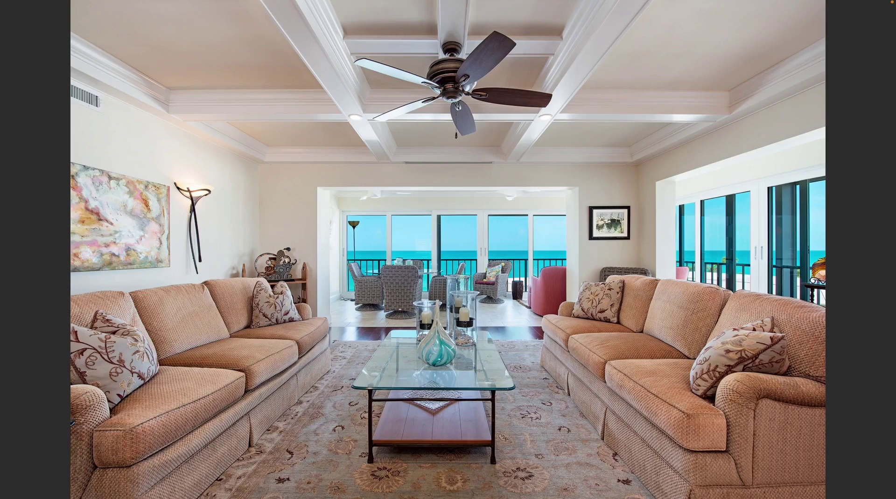
{"action": "key", "text": "Right"}
{"action": "key", "text": "Left"}
Step: Compare the floor lamp by the lanai windows in the two living room photos at high magnification
{"action": "left_click", "coordinate": [360, 227]}
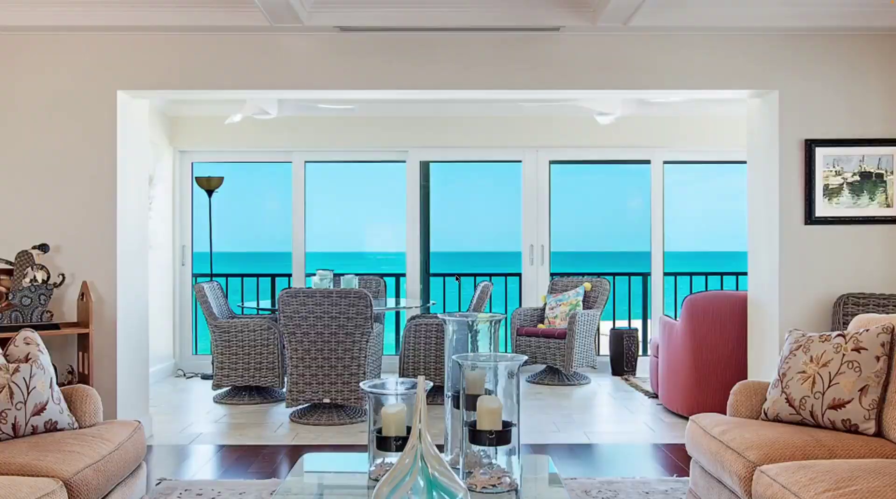
{"action": "scroll", "coordinate": [338, 225], "scroll_direction": "up", "scroll_amount": 10}
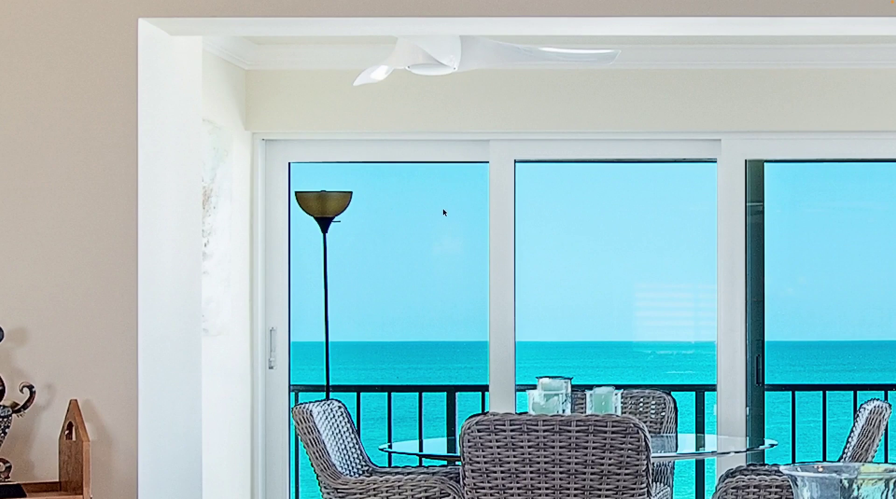
{"action": "key", "text": "Right"}
{"action": "left_click_drag", "start_coordinate": [765, 267], "coordinate": [308, 216]}
{"action": "left_click_drag", "start_coordinate": [601, 160], "coordinate": [486, 173]}
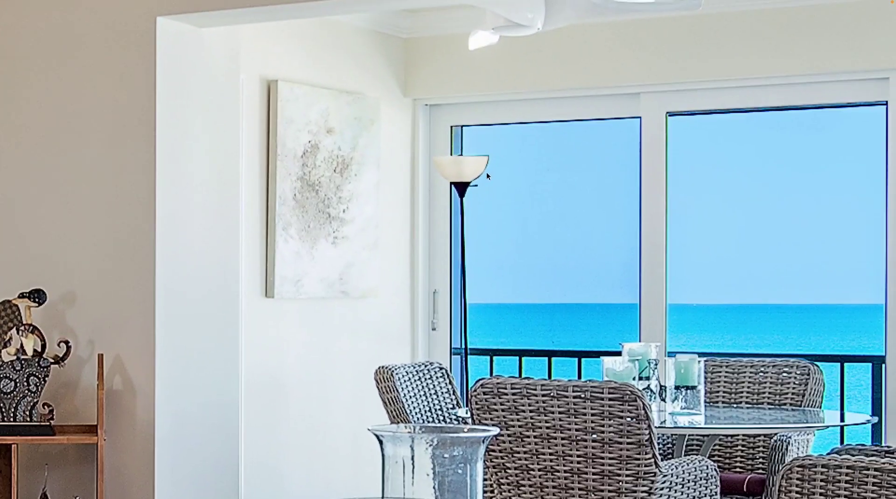
{"action": "scroll", "coordinate": [450, 234], "scroll_direction": "down", "scroll_amount": 6}
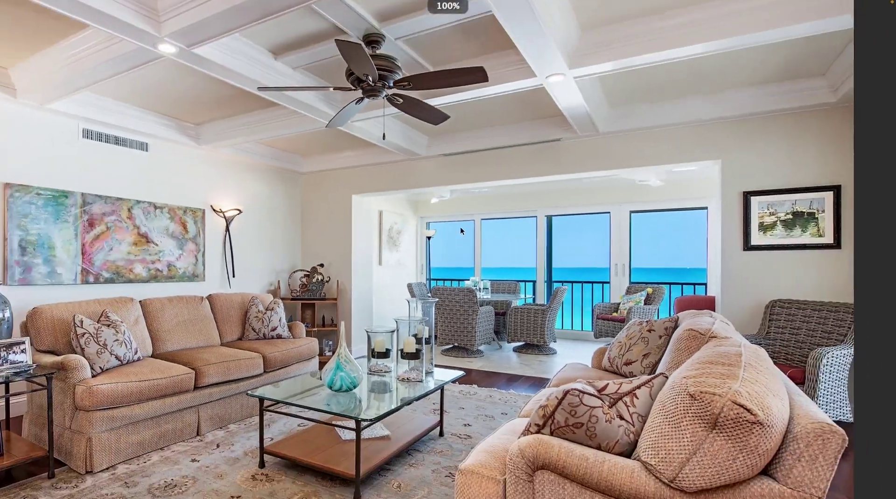
Step: Check the neighbouring full-screen previews and open Living1.jpg in Photoshop
{"action": "key", "text": "Right"}
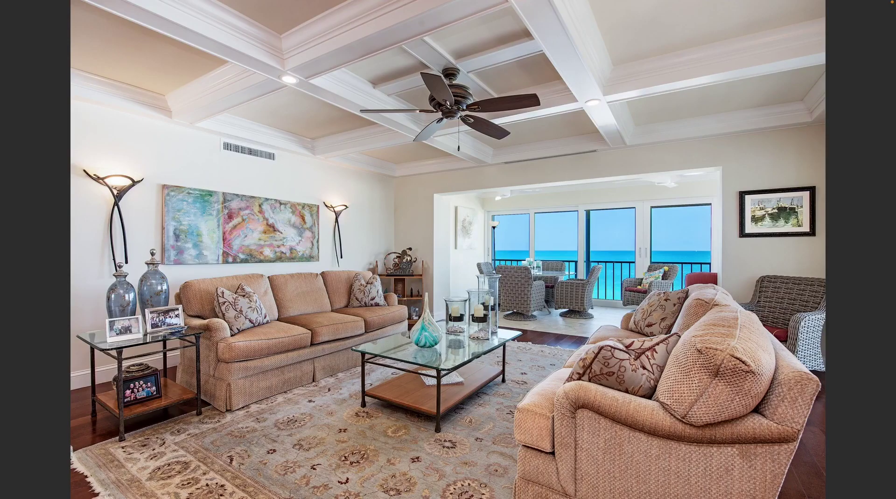
{"action": "key", "text": "Right"}
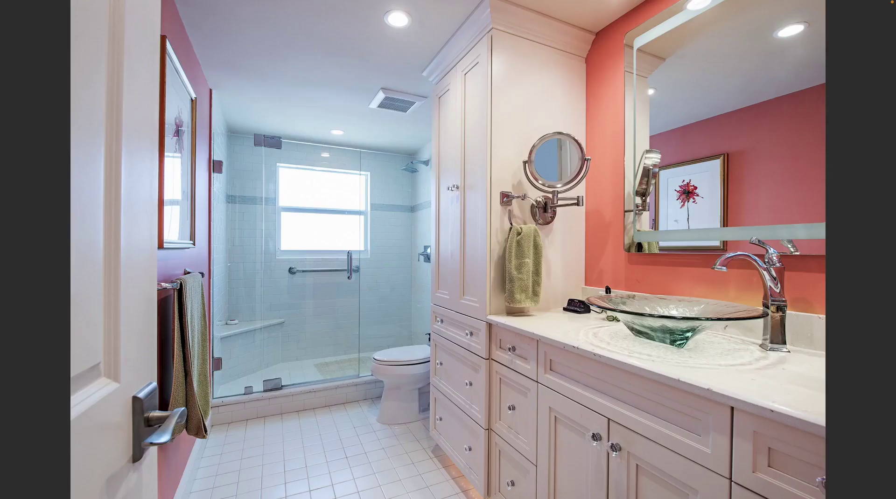
{"action": "key", "text": "Right"}
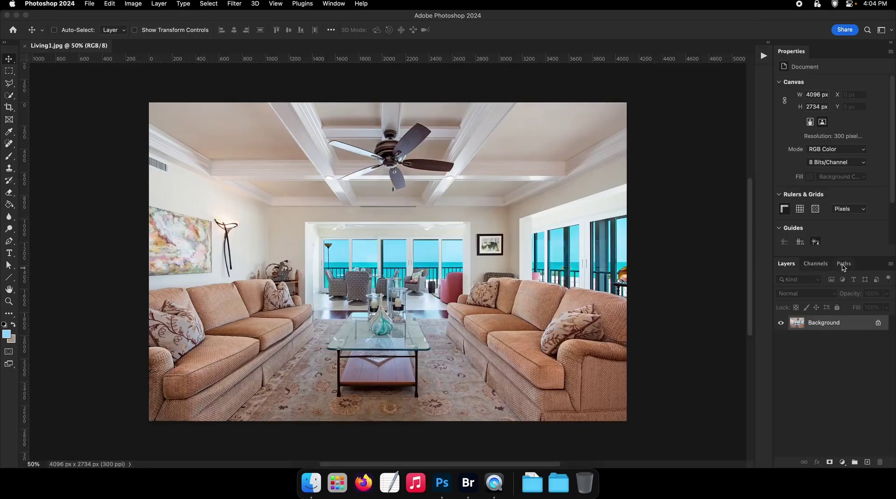
Step: Create a new empty path in Living1.jpg and activate the Pen tool
{"action": "left_click", "coordinate": [844, 265]}
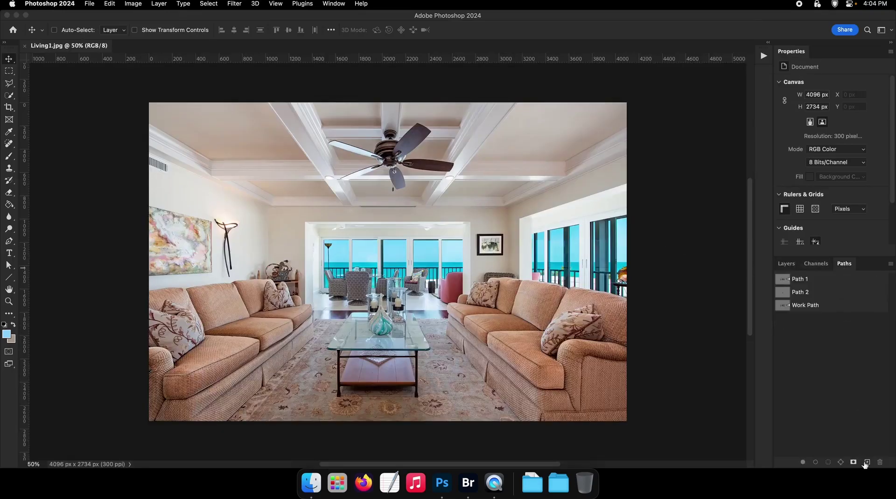
{"action": "left_click", "coordinate": [867, 462]}
{"action": "key", "text": "p"}
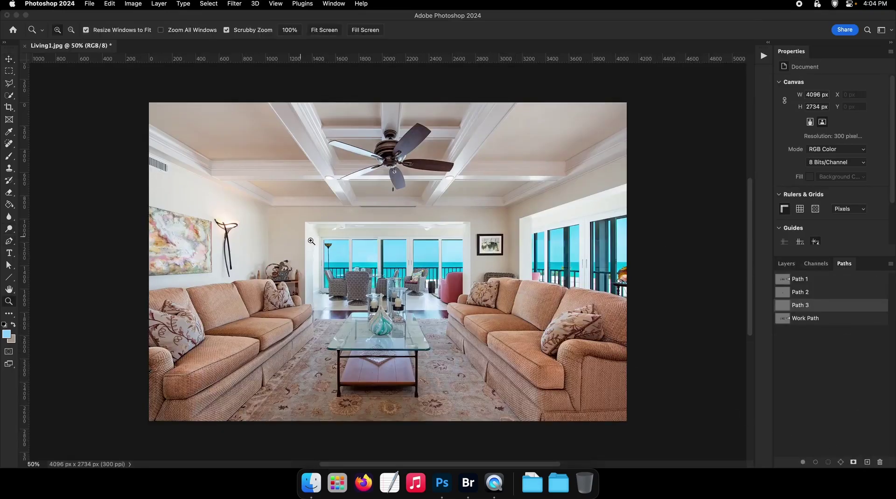
Step: Trace a closed Pen path around the floor lamp's shade by the lanai window and convert it to a selection
{"action": "left_click_drag", "start_coordinate": [301, 237], "coordinate": [439, 271]}
{"action": "left_click", "coordinate": [608, 317], "text": "super"}
{"action": "left_click_drag", "start_coordinate": [608, 320], "coordinate": [471, 285]}
{"action": "left_click", "coordinate": [471, 285], "text": "super"}
{"action": "left_click", "coordinate": [471, 285], "text": "super"}
{"action": "left_click", "coordinate": [471, 285], "text": "super"}
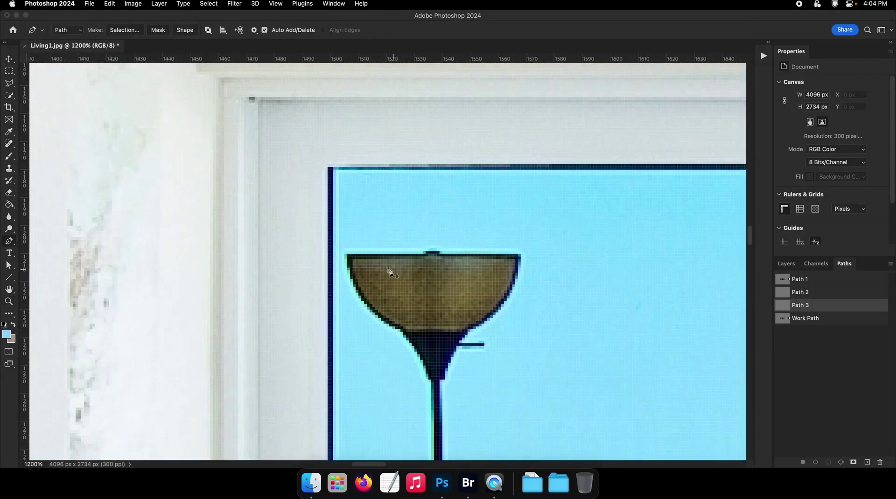
{"action": "left_click", "coordinate": [347, 257]}
{"action": "left_click_drag", "start_coordinate": [504, 302], "coordinate": [467, 333]}
{"action": "left_click", "coordinate": [407, 336]}
{"action": "left_click", "coordinate": [347, 256]}
{"action": "right_click", "coordinate": [397, 238]}
{"action": "left_click", "coordinate": [424, 278]}
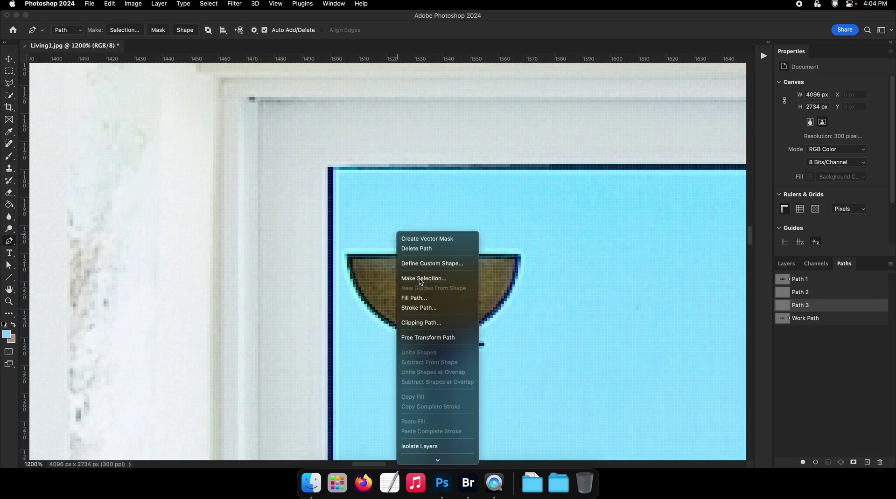
{"action": "key", "text": "Return"}
Step: Add a Brightness/Contrast adjustment masked to the lamp shade with brightness 150 and contrast -50
{"action": "left_click", "coordinate": [786, 263]}
{"action": "key", "text": "z"}
{"action": "left_click_drag", "start_coordinate": [592, 266], "coordinate": [490, 280]}
{"action": "left_click", "coordinate": [842, 462]}
{"action": "left_click", "coordinate": [851, 359]}
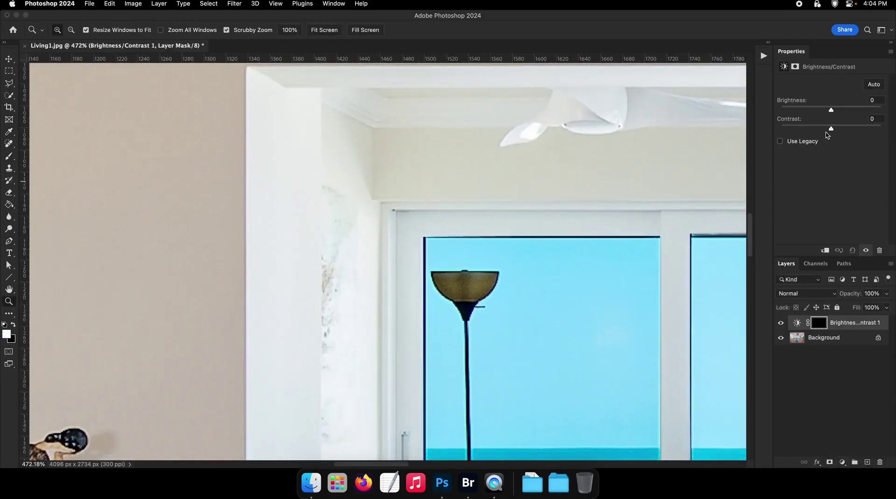
{"action": "left_click_drag", "start_coordinate": [831, 110], "coordinate": [882, 111]}
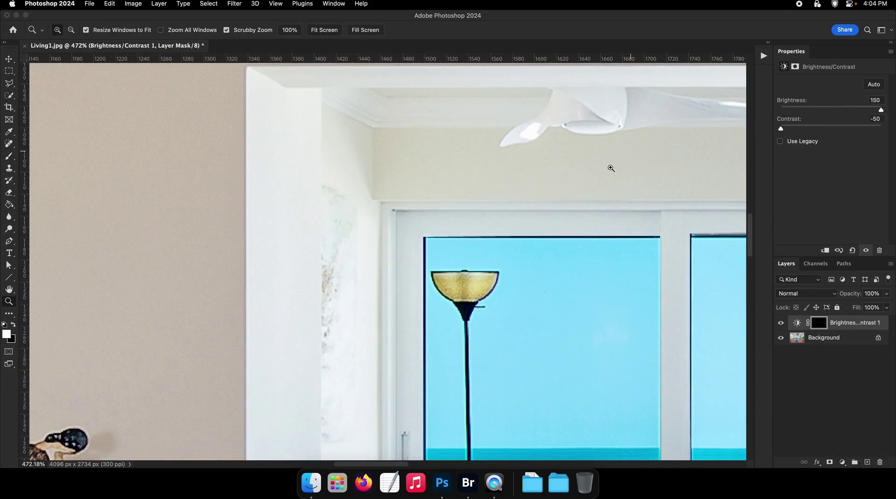
Step: Switch to Bridge, check the neighbouring full-screen previews and open Living2.jpg in Photoshop
{"action": "left_click_drag", "start_coordinate": [610, 166], "coordinate": [514, 184]}
{"action": "left_click", "coordinate": [468, 482]}
{"action": "key", "text": "space"}
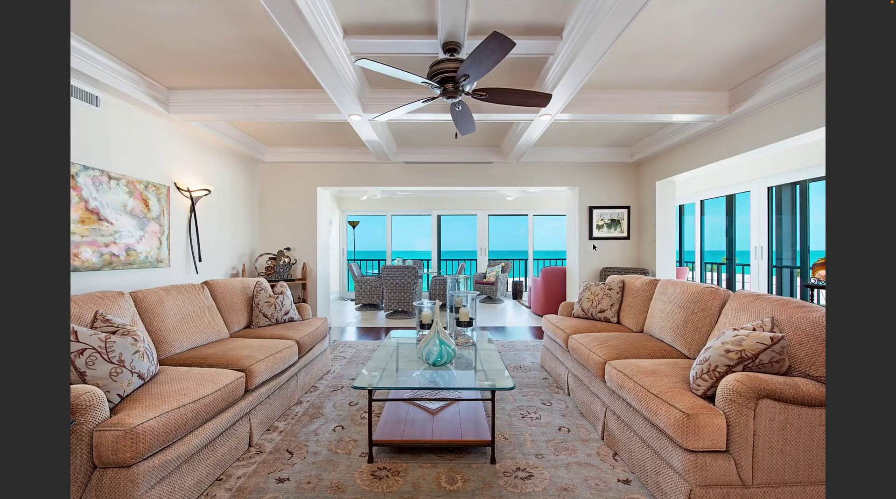
{"action": "key", "text": "Left"}
{"action": "key", "text": "Right"}
{"action": "key", "text": "space"}
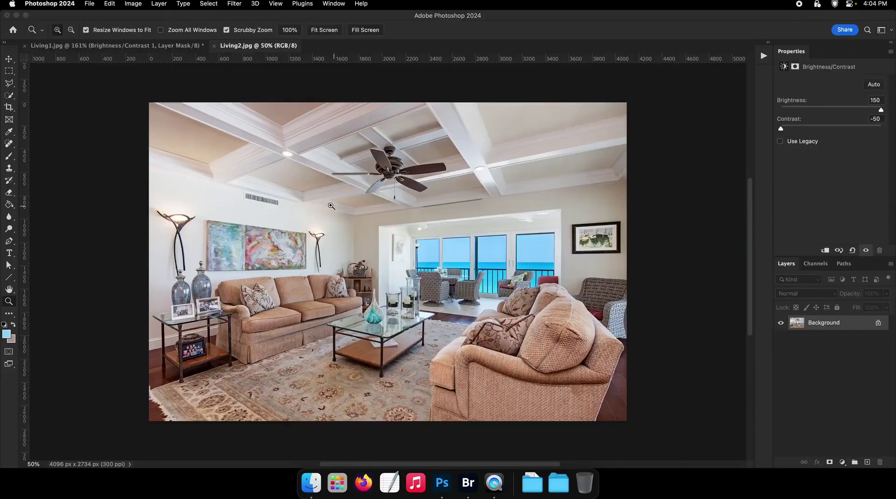
Step: Create a new empty path in Living2.jpg and activate the Pen tool for the floor lamp's shade
{"action": "left_click_drag", "start_coordinate": [379, 203], "coordinate": [613, 271]}
{"action": "key", "text": "p"}
{"action": "left_click", "coordinate": [843, 264]}
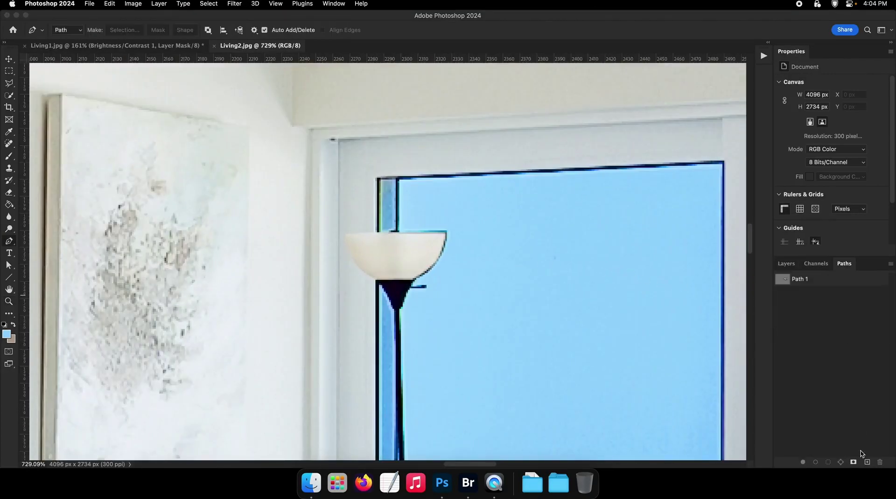
{"action": "left_click", "coordinate": [867, 462]}
{"action": "key", "text": "z"}
{"action": "left_click", "coordinate": [398, 233]}
{"action": "key", "text": "super+equal"}
{"action": "key", "text": "p"}
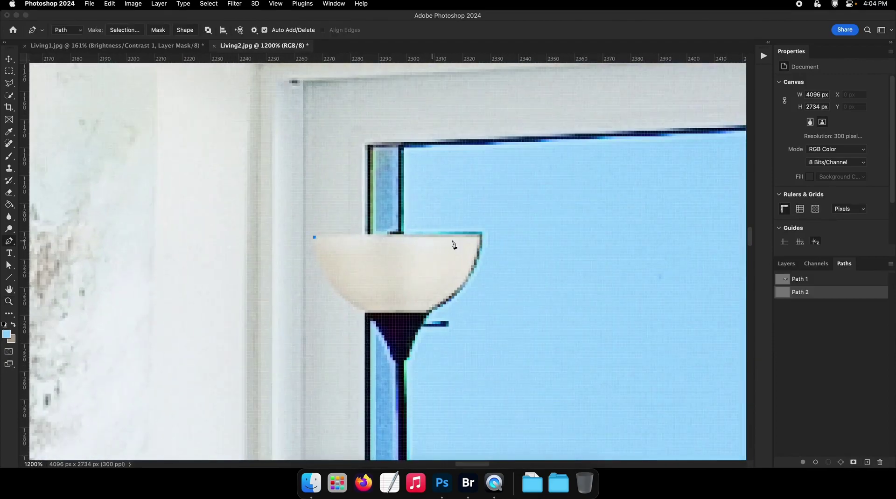
Step: Trace a closed Pen path around the floor lamp's cream shade in Living2.jpg and convert it to a selection
{"action": "left_click", "coordinate": [479, 235]}
{"action": "left_click_drag", "start_coordinate": [462, 282], "coordinate": [448, 294]}
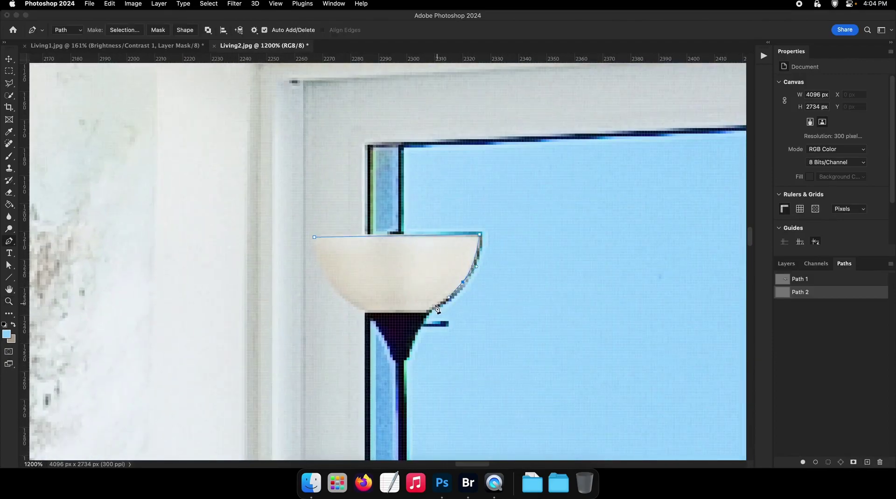
{"action": "left_click", "coordinate": [434, 305]}
{"action": "left_click", "coordinate": [428, 310]}
{"action": "left_click", "coordinate": [367, 313]}
{"action": "left_click_drag", "start_coordinate": [314, 237], "coordinate": [322, 230]}
{"action": "right_click", "coordinate": [322, 230]}
{"action": "left_click", "coordinate": [349, 273]}
{"action": "key", "text": "Return"}
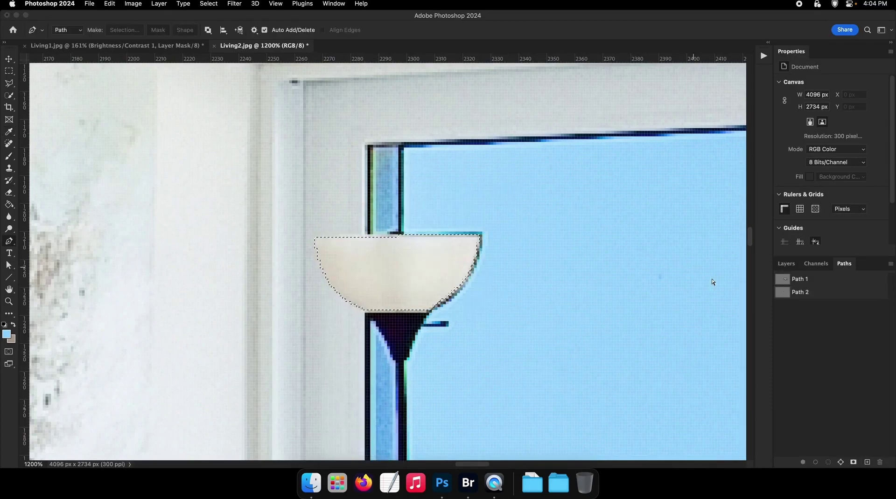
Step: Copy the selected lamp shade onto a new layer and move the copy away from the lamp onto the window glass
{"action": "left_click", "coordinate": [786, 264]}
{"action": "key", "text": "super+c"}
{"action": "key", "text": "super+v"}
{"action": "scroll", "coordinate": [431, 182], "scroll_direction": "down", "scroll_amount": 3}
{"action": "key", "text": "v"}
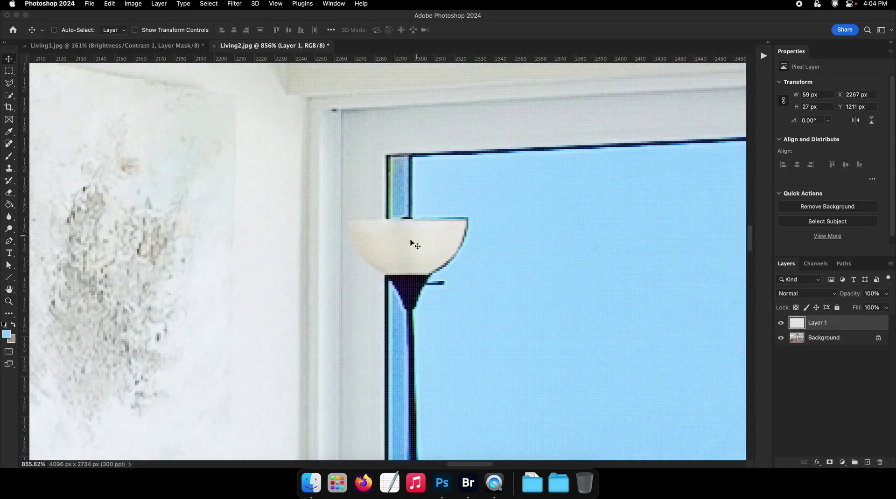
{"action": "left_click_drag", "start_coordinate": [417, 230], "coordinate": [562, 283]}
Step: Transfer the copied shade layer from Living2.jpg into Living1.jpg and close Living2.jpg
{"action": "left_click_drag", "start_coordinate": [320, 46], "coordinate": [341, 174]}
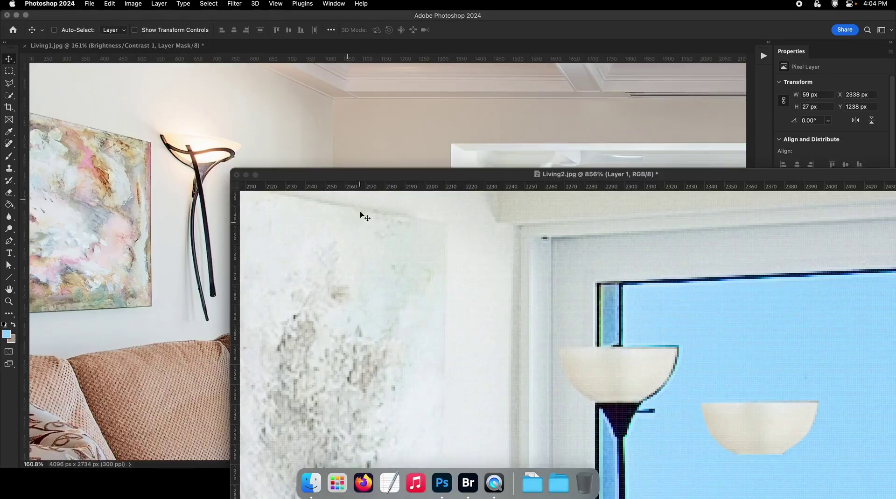
{"action": "left_click_drag", "start_coordinate": [359, 214], "coordinate": [542, 216]}
{"action": "key", "text": "super+space"}
{"action": "left_click", "coordinate": [666, 473]}
{"action": "key", "text": "super+w"}
{"action": "left_click", "coordinate": [488, 192]}
Step: Position the cream shade over the floor lamp in Living1.jpg and scale it to 106.78% width and 103.70% height
{"action": "key", "text": "super+space"}
{"action": "left_click_drag", "start_coordinate": [475, 238], "coordinate": [441, 167]}
{"action": "key", "text": "super+space"}
{"action": "left_click_drag", "start_coordinate": [441, 167], "coordinate": [504, 189]}
{"action": "left_click_drag", "start_coordinate": [461, 177], "coordinate": [465, 171]}
{"action": "key", "text": "super+t"}
{"action": "left_click_drag", "start_coordinate": [535, 132], "coordinate": [542, 129]}
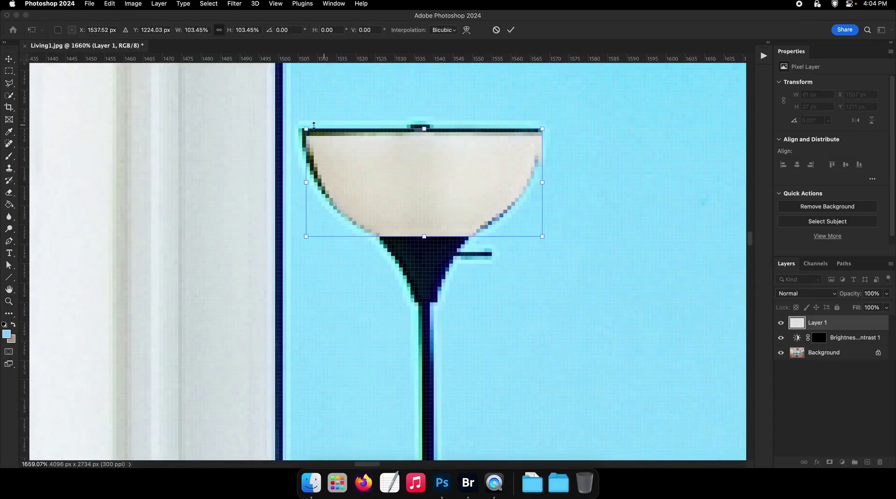
{"action": "left_click_drag", "start_coordinate": [307, 134], "coordinate": [298, 125]}
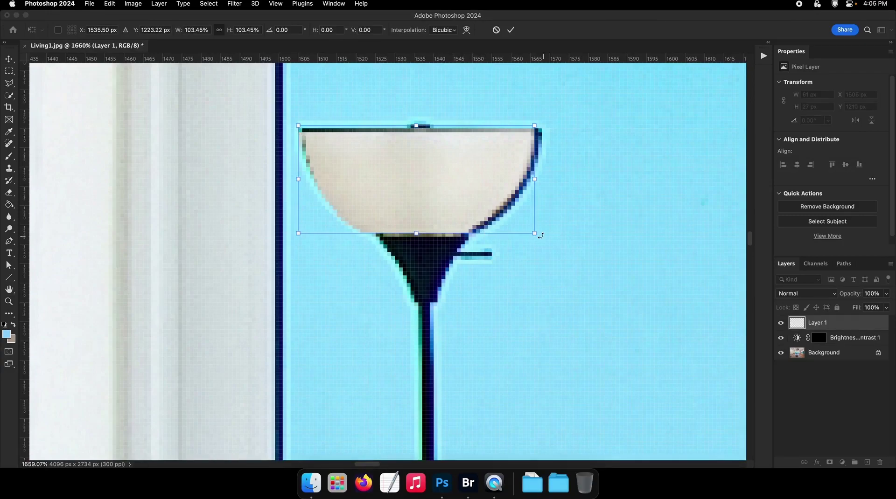
{"action": "left_click_drag", "start_coordinate": [535, 180], "coordinate": [541, 180]}
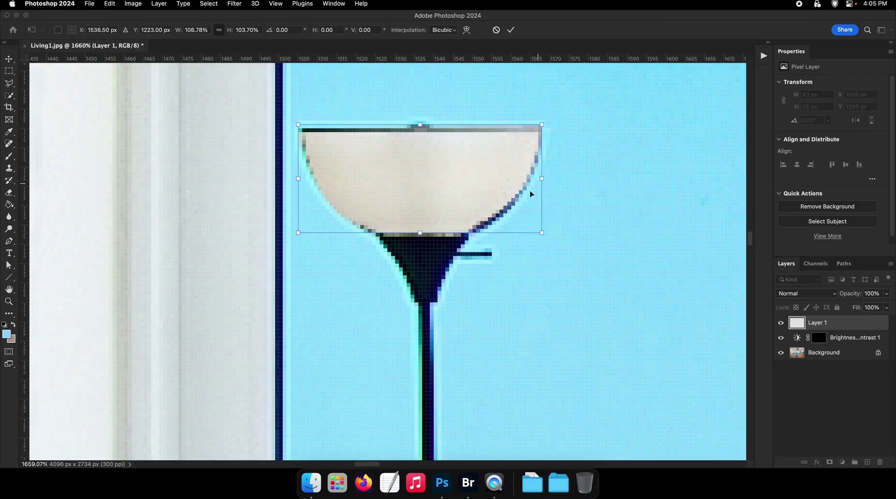
{"action": "key", "text": "Return"}
Step: Shift the shade slightly down and right to X 1506 px and stretch its upper edge upward to 31 px high
{"action": "scroll", "coordinate": [513, 233], "scroll_direction": "up", "scroll_amount": 2}
{"action": "key", "text": "super+t"}
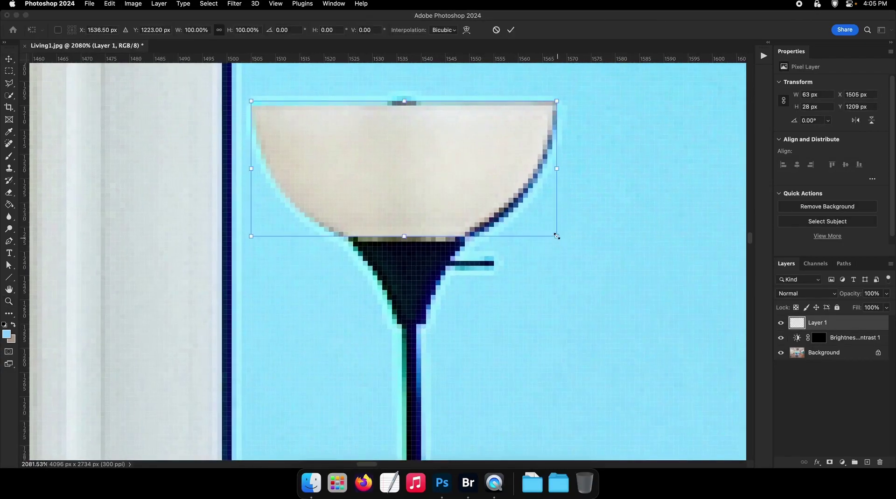
{"action": "left_click_drag", "start_coordinate": [557, 237], "coordinate": [560, 239]}
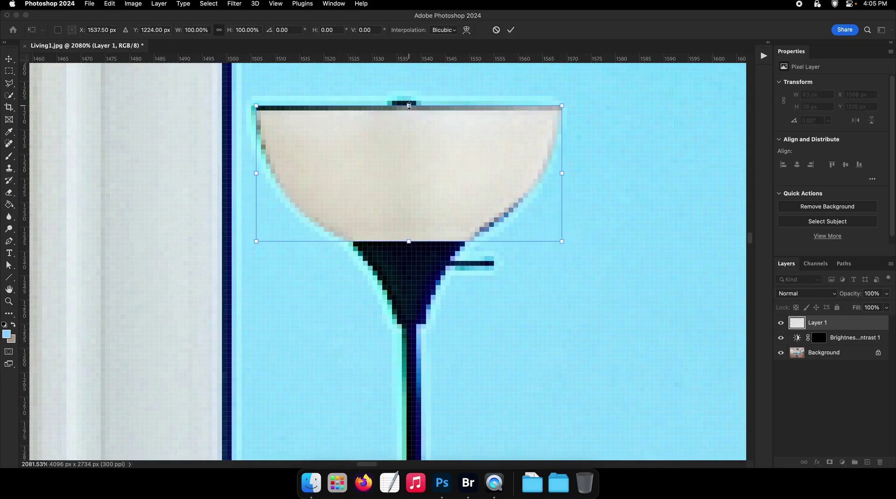
{"action": "left_click_drag", "start_coordinate": [409, 106], "coordinate": [410, 91]}
{"action": "key", "text": "Return"}
Step: Compare the replaced lamp shade with the original photo, flatten Living1.jpg to one layer and save it
{"action": "left_click_drag", "start_coordinate": [424, 221], "coordinate": [365, 231]}
{"action": "key", "text": "super+space"}
{"action": "scroll", "coordinate": [385, 235], "scroll_direction": "down", "scroll_amount": 5}
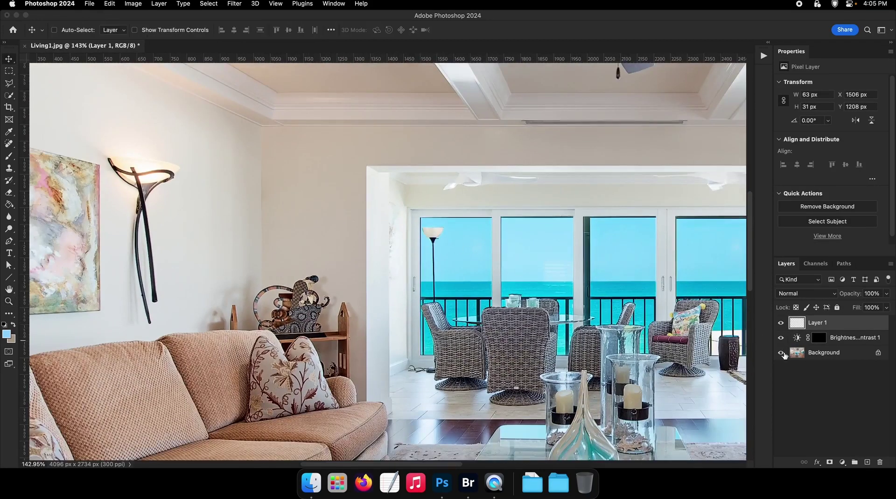
{"action": "left_click", "coordinate": [780, 353], "text": "alt"}
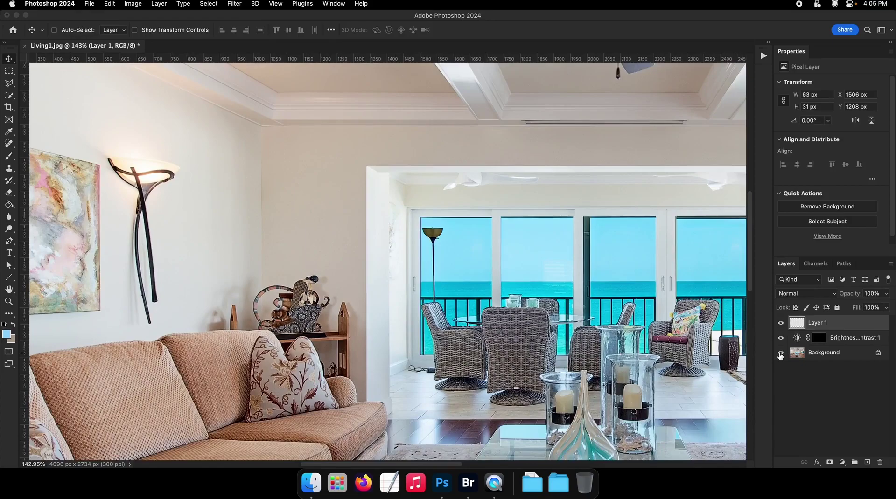
{"action": "right_click", "coordinate": [834, 353]}
{"action": "left_click", "coordinate": [764, 437]}
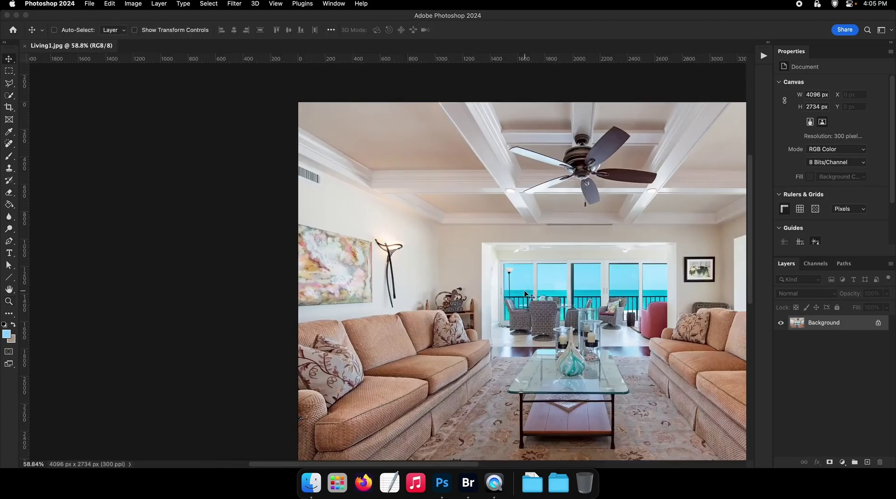
Step: Switch to Bridge, review the living room, bathroom and bedroom photos full screen, and open MainBedroom.jpg in Photoshop
{"action": "left_click", "coordinate": [468, 483]}
{"action": "key", "text": "space"}
{"action": "key", "text": "Right"}
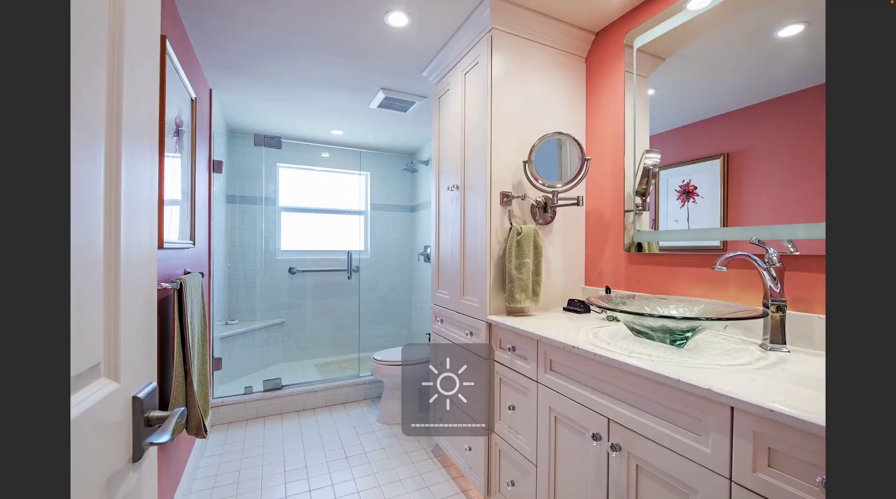
{"action": "key", "text": "Left"}
{"action": "key", "text": "Left"}
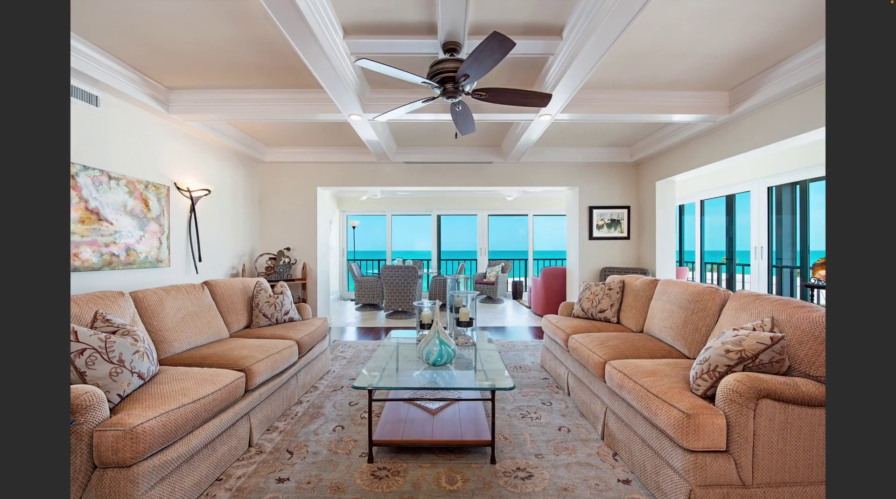
{"action": "key", "text": "Left"}
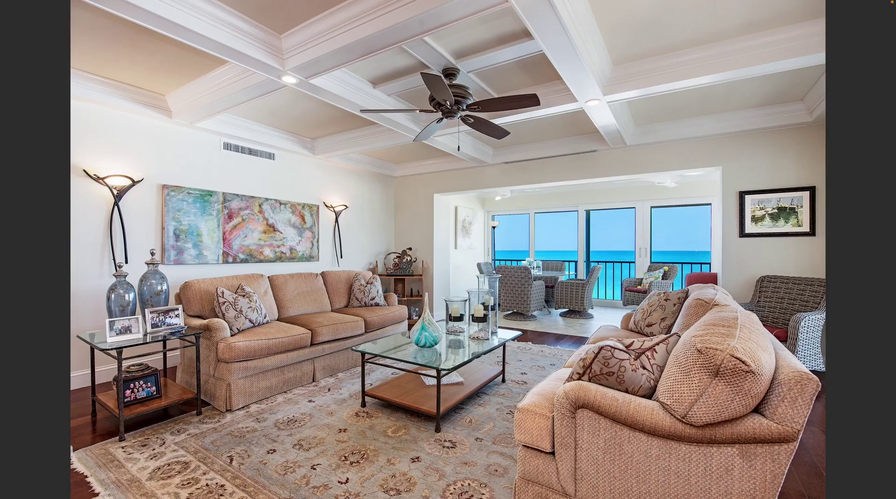
{"action": "key", "text": "Left"}
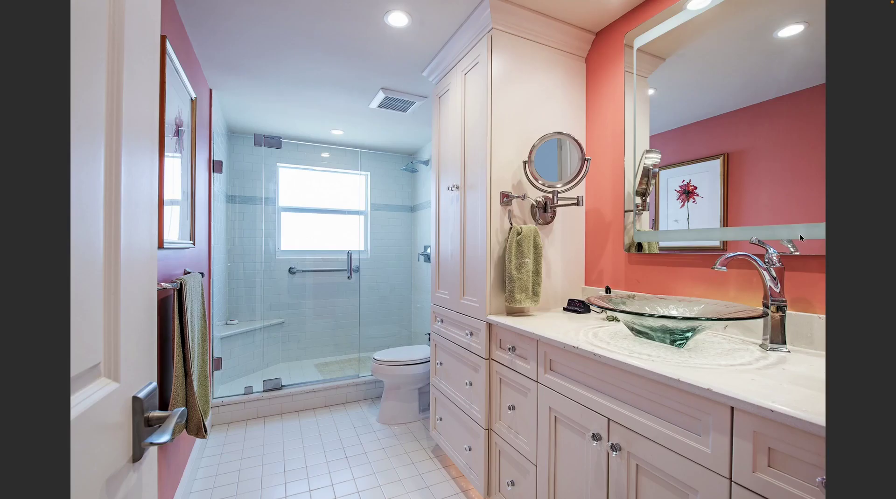
{"action": "key", "text": "Left"}
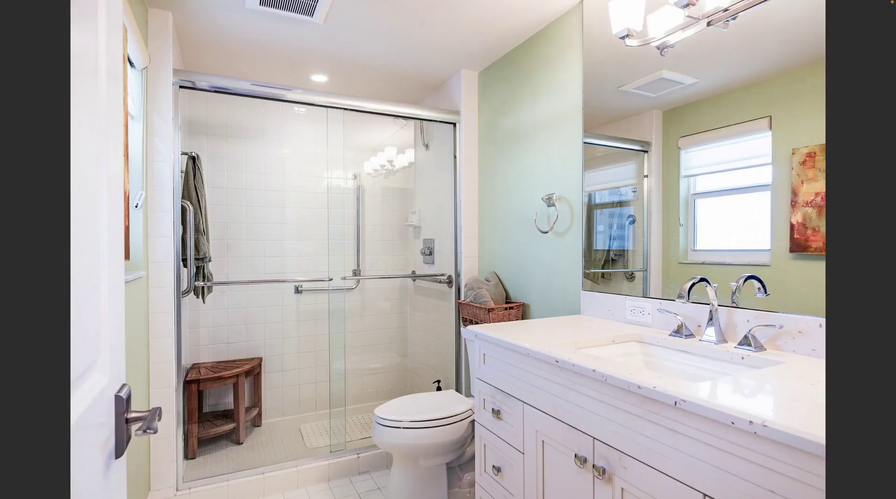
{"action": "key", "text": "Left"}
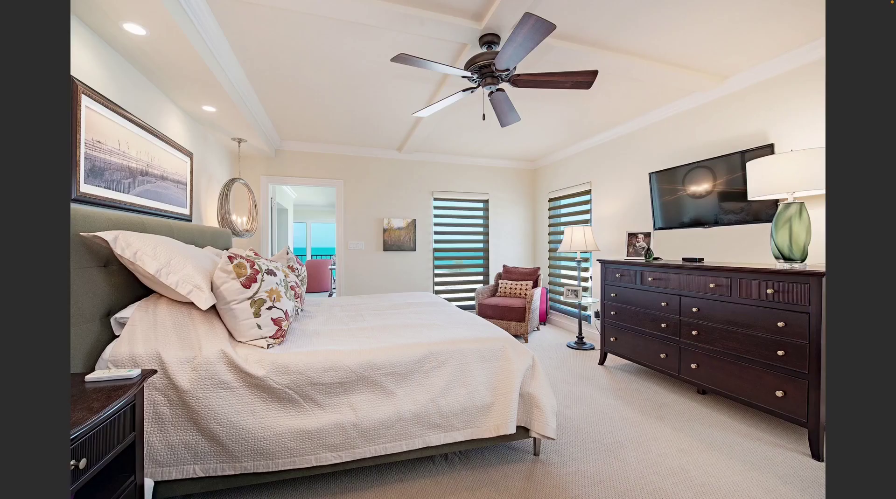
{"action": "key", "text": "Return"}
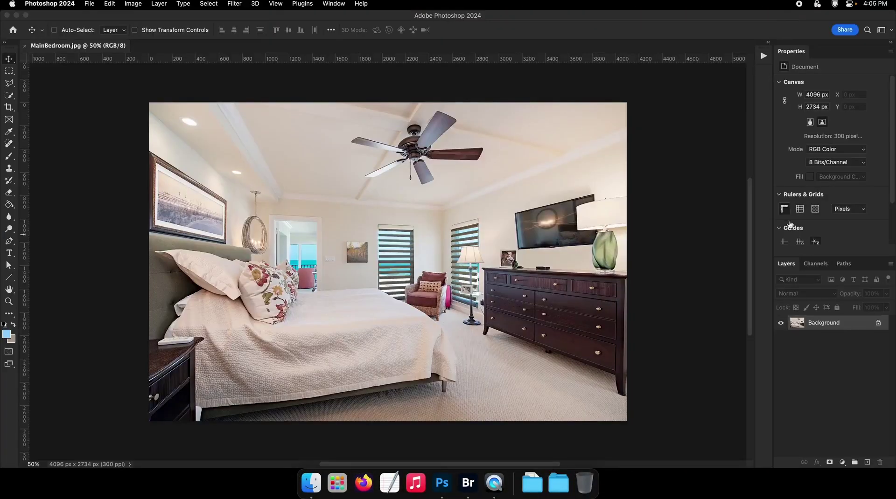
Step: Add a Hue/Saturation adjustment with saturation +58 and fill its mask with black
{"action": "key", "text": "XF86MonBrightnessUp"}
{"action": "left_click", "coordinate": [842, 463]}
{"action": "left_click", "coordinate": [853, 401]}
{"action": "left_click_drag", "start_coordinate": [831, 136], "coordinate": [861, 138]}
{"action": "key", "text": "g"}
{"action": "key", "text": "x"}
{"action": "left_click", "coordinate": [449, 270]}
Step: Select the two window-pane subpaths of Path 1 seen through the doorway and convert them to a selection
{"action": "key", "text": "z"}
{"action": "left_click_drag", "start_coordinate": [294, 256], "coordinate": [553, 292]}
{"action": "left_click", "coordinate": [849, 264]}
{"action": "left_click", "coordinate": [840, 280]}
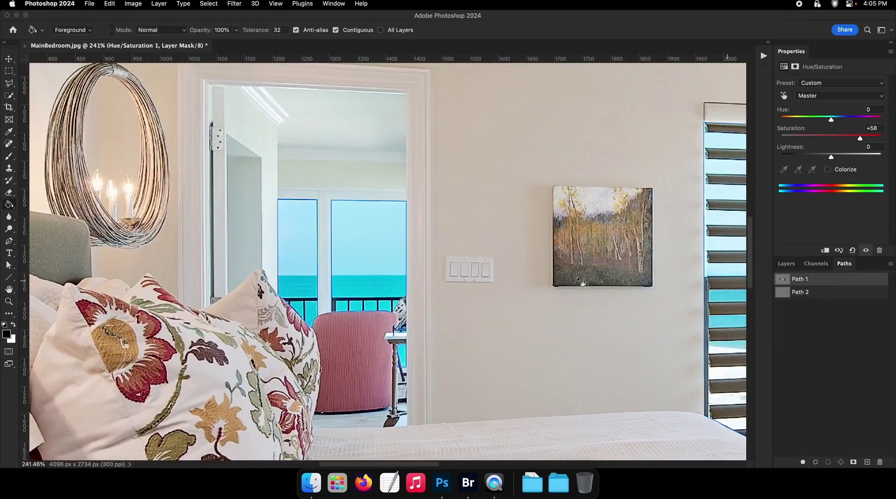
{"action": "left_click", "coordinate": [9, 265]}
{"action": "left_click_drag", "start_coordinate": [261, 141], "coordinate": [458, 355]}
{"action": "right_click", "coordinate": [389, 282]}
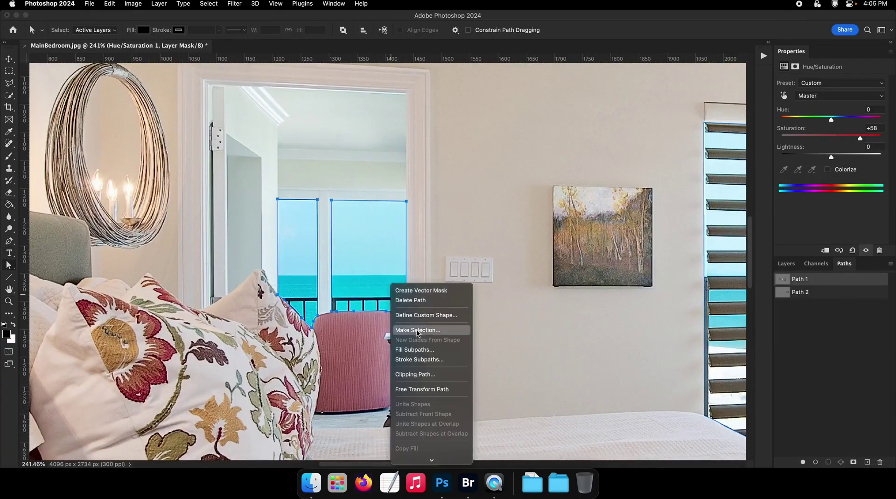
{"action": "left_click", "coordinate": [417, 331]}
{"action": "left_click", "coordinate": [800, 338]}
{"action": "key", "text": "F2"}
Step: Paint white on the Hue/Saturation mask inside the pane selection with a 502 px soft brush, and deselect
{"action": "left_click", "coordinate": [786, 263]}
{"action": "key", "text": "b"}
{"action": "right_click", "coordinate": [349, 257]}
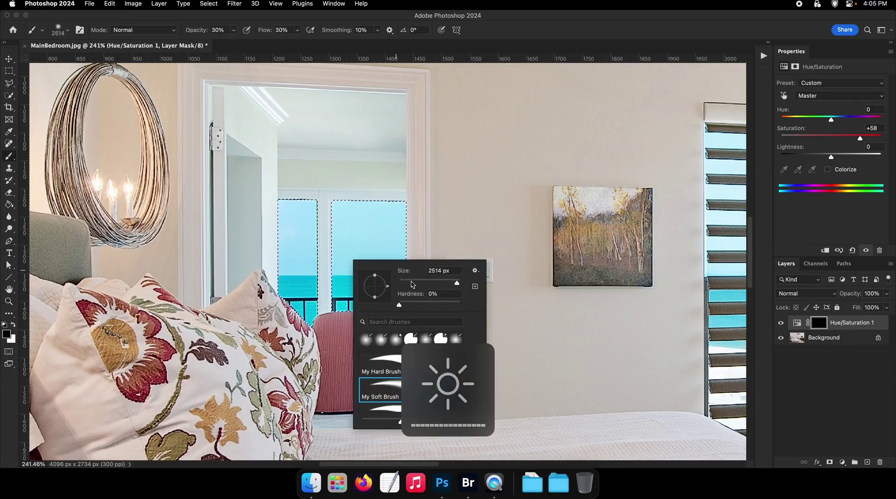
{"action": "left_click", "coordinate": [409, 284]}
{"action": "key", "text": "Return"}
{"action": "left_click_drag", "start_coordinate": [388, 284], "coordinate": [490, 286]}
{"action": "key", "text": "x"}
{"action": "mouse_move", "coordinate": [412, 215]}
{"action": "left_mouse_down"}
{"action": "mouse_move", "coordinate": [324, 254]}
{"action": "mouse_move", "coordinate": [402, 209]}
{"action": "mouse_move", "coordinate": [281, 299]}
{"action": "mouse_move", "coordinate": [330, 329]}
{"action": "mouse_move", "coordinate": [372, 327]}
{"action": "left_mouse_up"}
{"action": "key", "text": "super+d"}
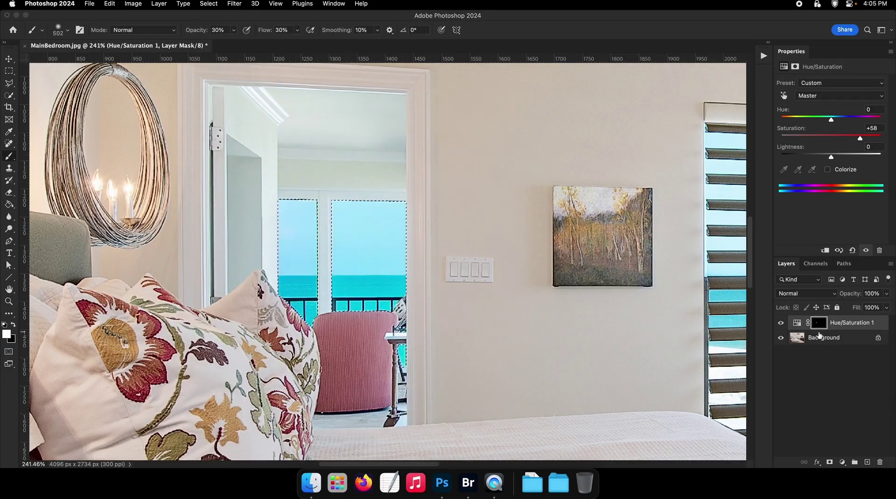
Step: Compare the ocean view through the doorway with and without the Hue/Saturation adjustment
{"action": "left_click", "coordinate": [781, 323]}
{"action": "left_click", "coordinate": [779, 324]}
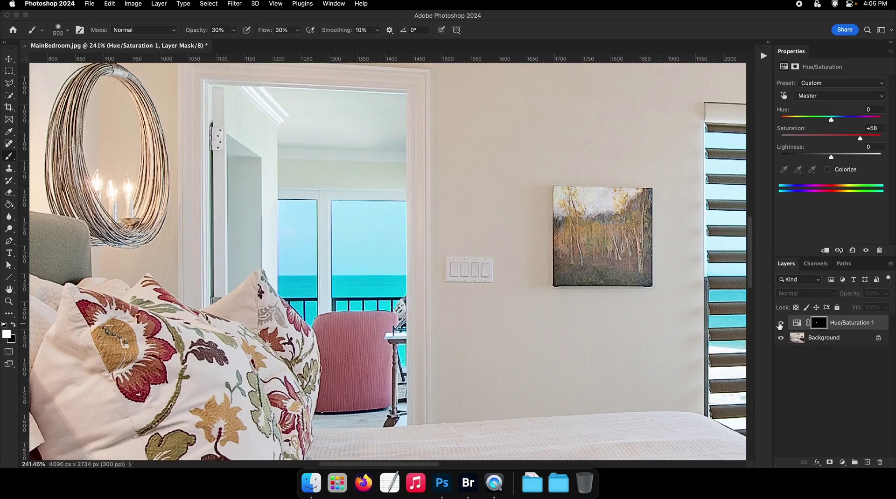
{"action": "left_click_drag", "start_coordinate": [535, 287], "coordinate": [501, 288]}
{"action": "mouse_move", "coordinate": [585, 286]}
{"action": "left_mouse_down"}
{"action": "mouse_move", "coordinate": [427, 283]}
{"action": "mouse_move", "coordinate": [413, 291]}
{"action": "mouse_move", "coordinate": [519, 292]}
{"action": "left_mouse_up"}
{"action": "key", "text": "F2"}
{"action": "left_click_drag", "start_coordinate": [432, 287], "coordinate": [333, 288]}
{"action": "left_click_drag", "start_coordinate": [384, 275], "coordinate": [513, 275]}
{"action": "left_click_drag", "start_coordinate": [390, 300], "coordinate": [303, 305]}
Step: Trace the pink chair in the doorway with the Pen tool on a new path and convert it to a selection with 0 px feather
{"action": "key", "text": "p"}
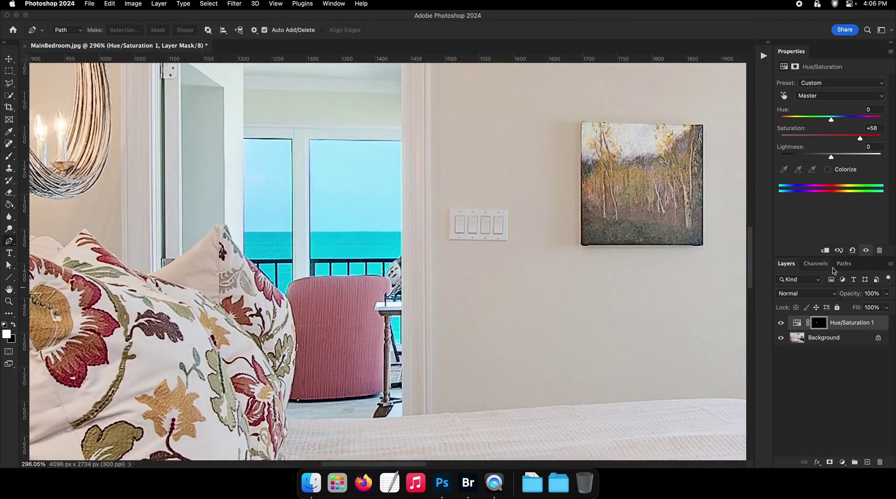
{"action": "left_click", "coordinate": [843, 264]}
{"action": "left_click", "coordinate": [866, 462]}
{"action": "key", "text": "z"}
{"action": "left_click_drag", "start_coordinate": [293, 305], "coordinate": [342, 305]}
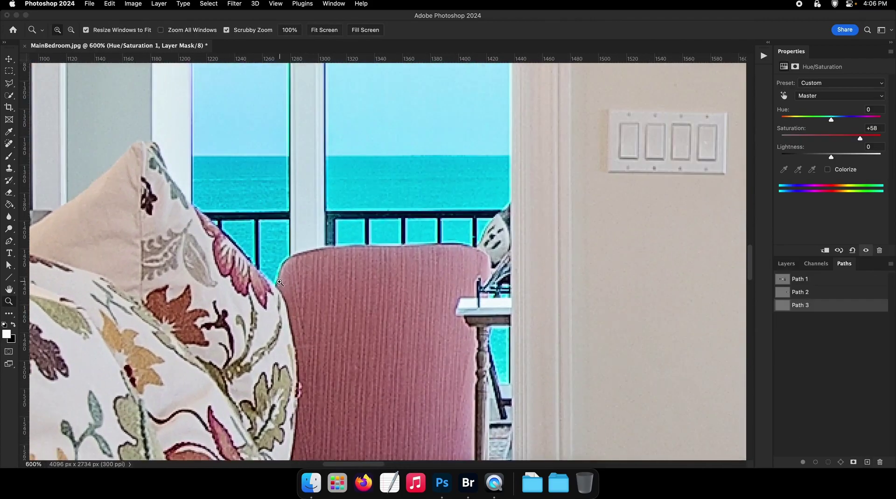
{"action": "left_click_drag", "start_coordinate": [275, 286], "coordinate": [276, 286]}
{"action": "left_click", "coordinate": [276, 286]}
{"action": "key", "text": "p"}
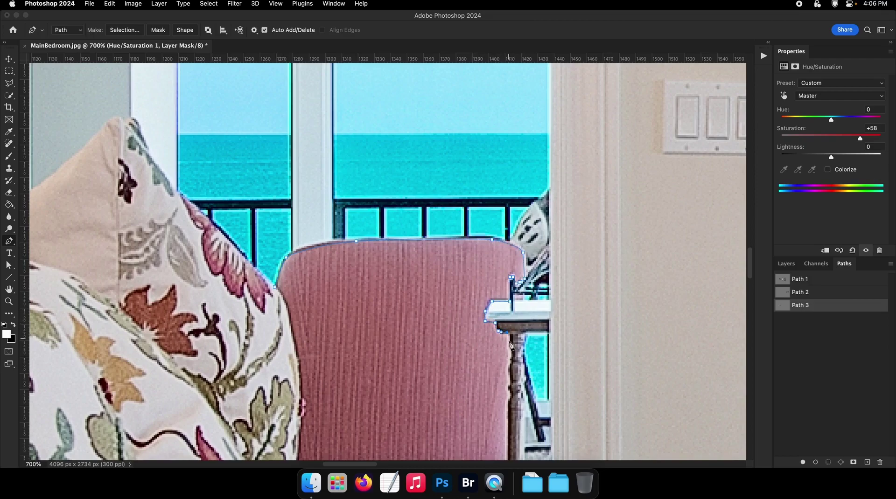
{"action": "scroll", "coordinate": [510, 345], "scroll_direction": "down", "scroll_amount": 5}
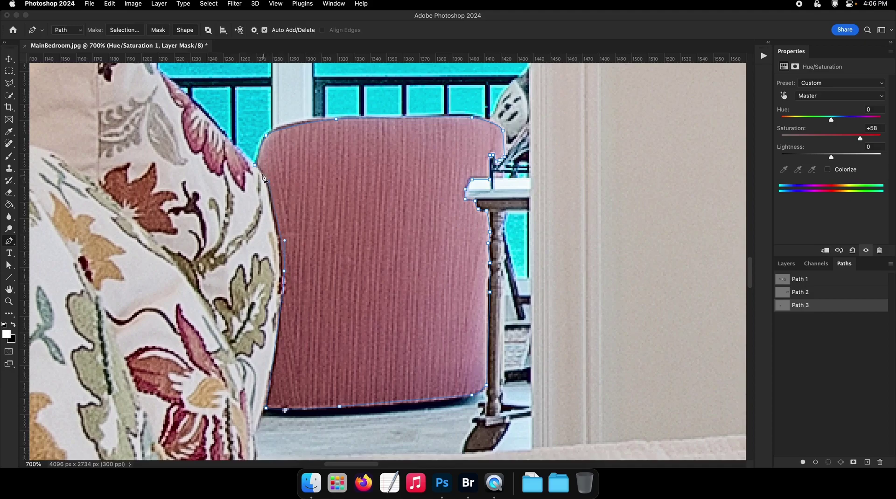
{"action": "right_click", "coordinate": [303, 176]}
{"action": "left_click", "coordinate": [326, 223]}
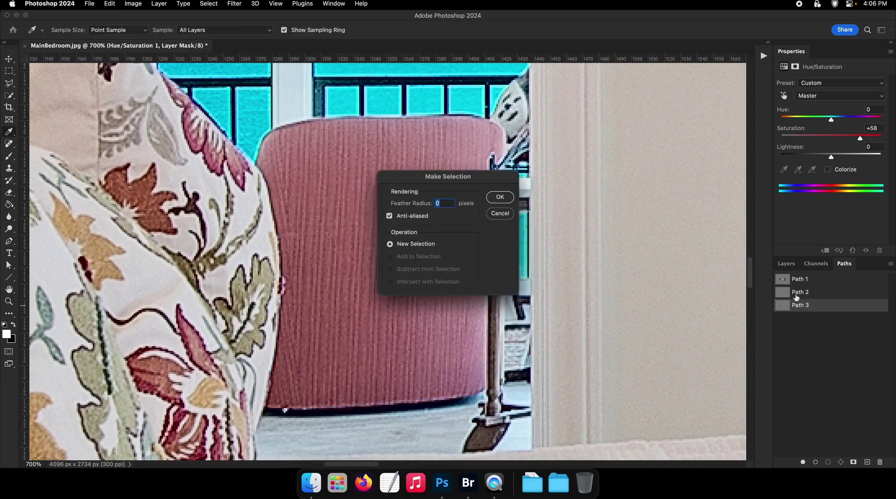
{"action": "key", "text": "Return"}
Step: Try darkening the selected pink chair with a Brightness/Contrast adjustment layer, and undo that adjustment
{"action": "left_click", "coordinate": [786, 263]}
{"action": "scroll", "coordinate": [402, 220], "scroll_direction": "down", "scroll_amount": 5}
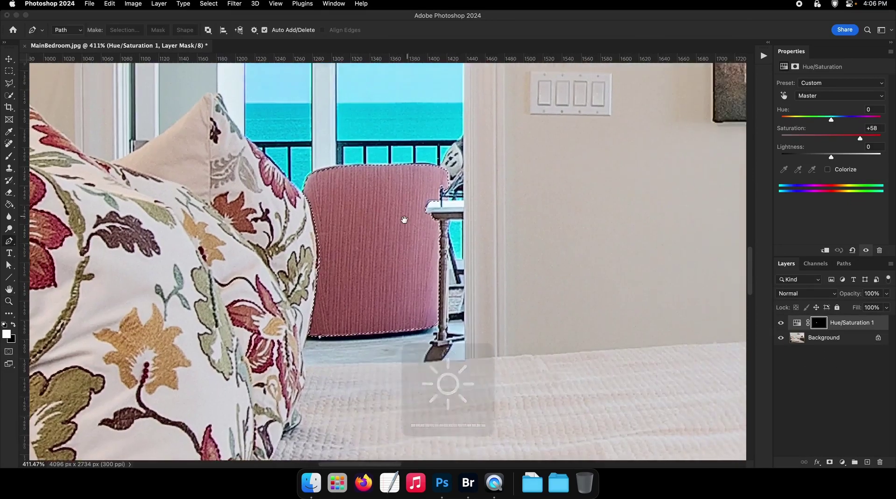
{"action": "scroll", "coordinate": [402, 220], "scroll_direction": "right", "scroll_amount": 3}
{"action": "left_click", "coordinate": [842, 462]}
{"action": "left_click", "coordinate": [839, 359]}
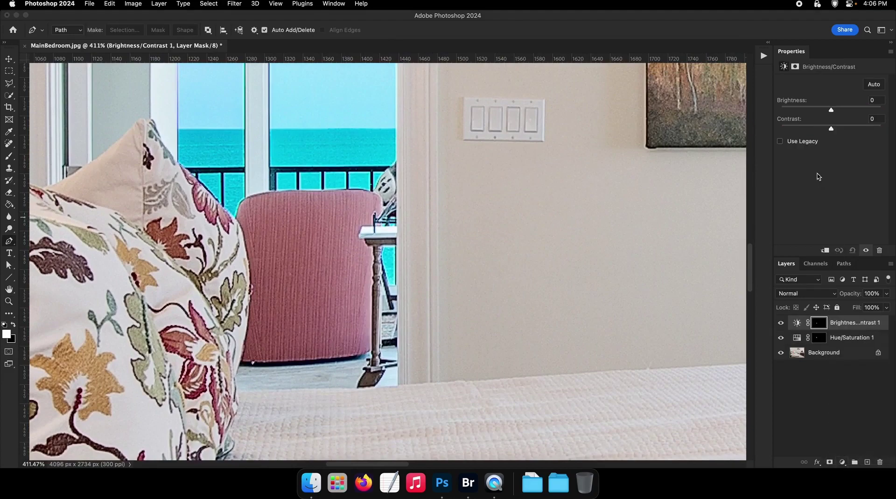
{"action": "left_click_drag", "start_coordinate": [831, 110], "coordinate": [812, 110]}
{"action": "key", "text": "super+z"}
{"action": "key", "text": "super+z"}
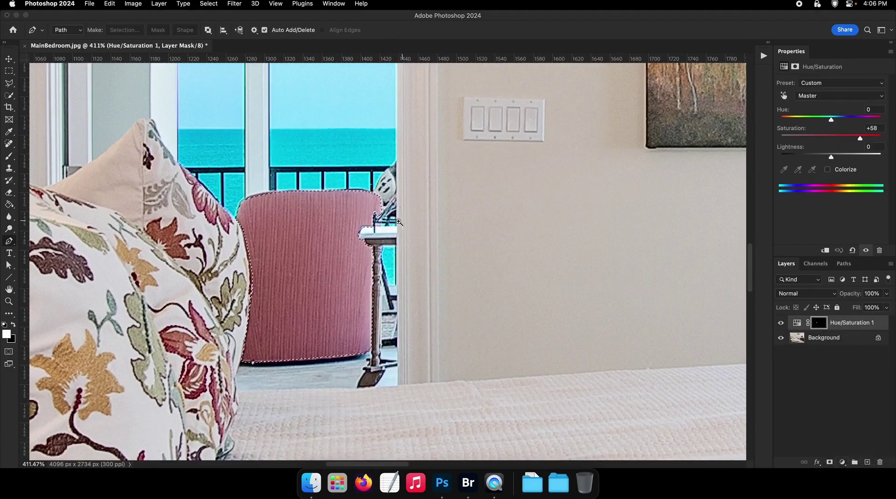
Step: Paint white on the Hue/Saturation mask inside the chair selection with a 428 px soft brush, and deselect
{"action": "left_click_drag", "start_coordinate": [398, 223], "coordinate": [386, 217]}
{"action": "key", "text": "b"}
{"action": "right_click", "coordinate": [309, 216]}
{"action": "left_click", "coordinate": [413, 248]}
{"action": "key", "text": "Return"}
{"action": "left_click_drag", "start_coordinate": [314, 234], "coordinate": [443, 242]}
{"action": "left_click_drag", "start_coordinate": [365, 192], "coordinate": [347, 359]}
{"action": "left_click_drag", "start_coordinate": [343, 292], "coordinate": [483, 284]}
{"action": "mouse_move", "coordinate": [406, 270]}
{"action": "left_mouse_down"}
{"action": "mouse_move", "coordinate": [374, 154]}
{"action": "mouse_move", "coordinate": [447, 208]}
{"action": "mouse_move", "coordinate": [333, 400]}
{"action": "mouse_move", "coordinate": [353, 283]}
{"action": "mouse_move", "coordinate": [399, 259]}
{"action": "left_mouse_up"}
{"action": "key", "text": "b"}
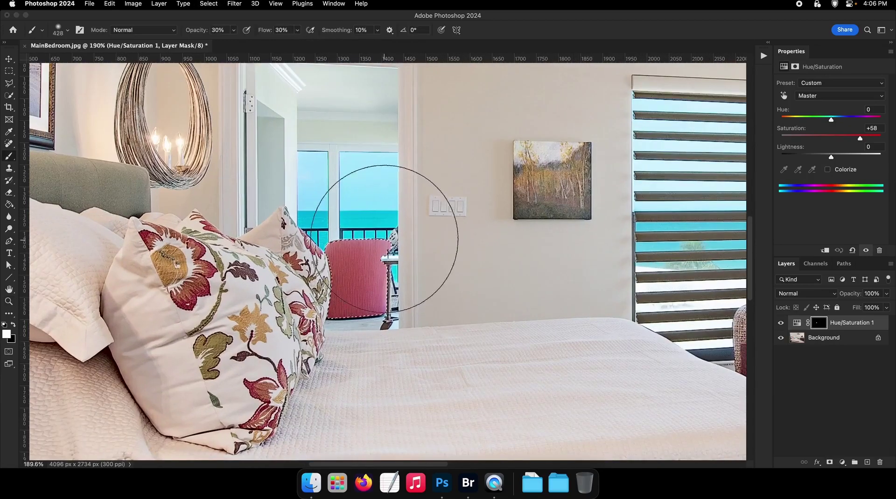
Step: Examine the whole bedroom photo with and without the Hue/Saturation adjustment
{"action": "key", "text": "z"}
{"action": "left_click_drag", "start_coordinate": [424, 305], "coordinate": [374, 305]}
{"action": "key", "text": "v"}
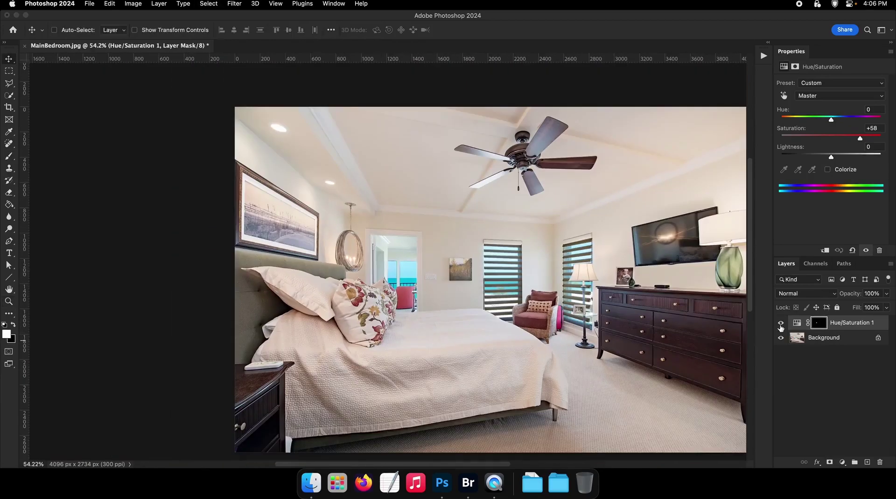
{"action": "scroll", "coordinate": [473, 294], "scroll_direction": "right", "scroll_amount": 5}
{"action": "scroll", "coordinate": [474, 294], "scroll_direction": "down", "scroll_amount": 1}
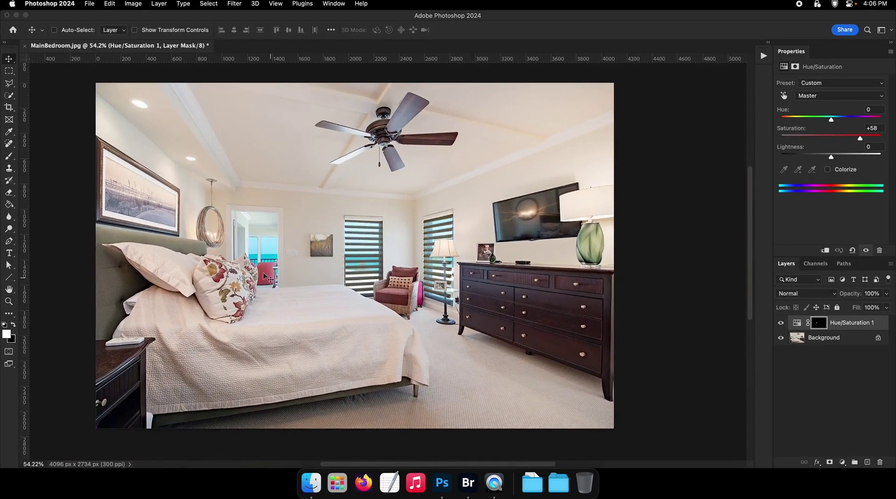
{"action": "left_click_drag", "start_coordinate": [262, 271], "coordinate": [287, 262]}
{"action": "mouse_move", "coordinate": [384, 303]}
{"action": "left_mouse_down"}
{"action": "mouse_move", "coordinate": [373, 311]}
{"action": "mouse_move", "coordinate": [331, 284]}
{"action": "left_mouse_up"}
{"action": "left_click_drag", "start_coordinate": [416, 405], "coordinate": [368, 404]}
{"action": "left_click_drag", "start_coordinate": [510, 429], "coordinate": [402, 362]}
{"action": "left_click_drag", "start_coordinate": [428, 396], "coordinate": [394, 342]}
{"action": "left_click", "coordinate": [778, 342], "text": "alt"}
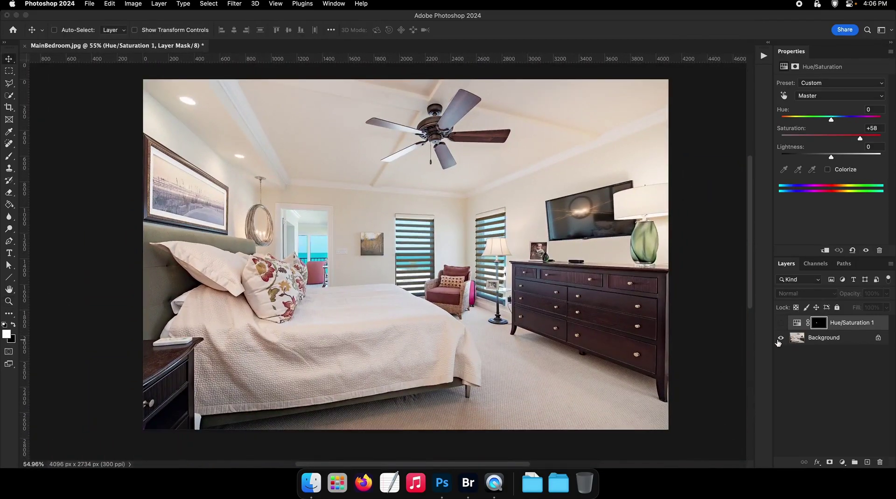
{"action": "left_click", "coordinate": [777, 342], "text": "alt"}
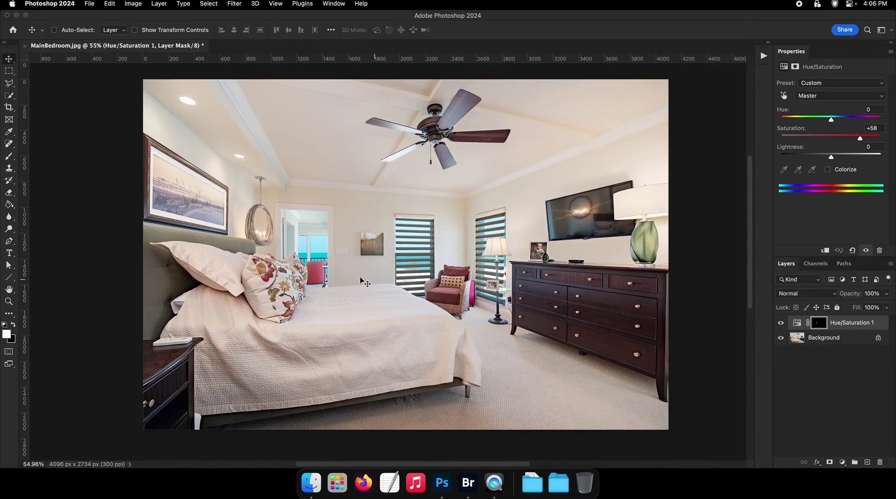
Step: Flatten the bedroom image, save MainBedroom.jpg and close it
{"action": "right_click", "coordinate": [854, 338]}
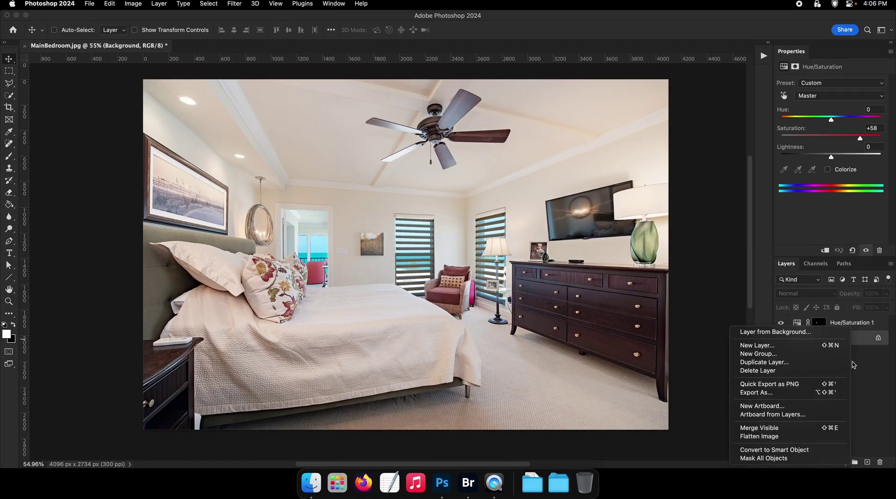
{"action": "left_click", "coordinate": [793, 435]}
{"action": "key", "text": "super+s"}
{"action": "key", "text": "super+w"}
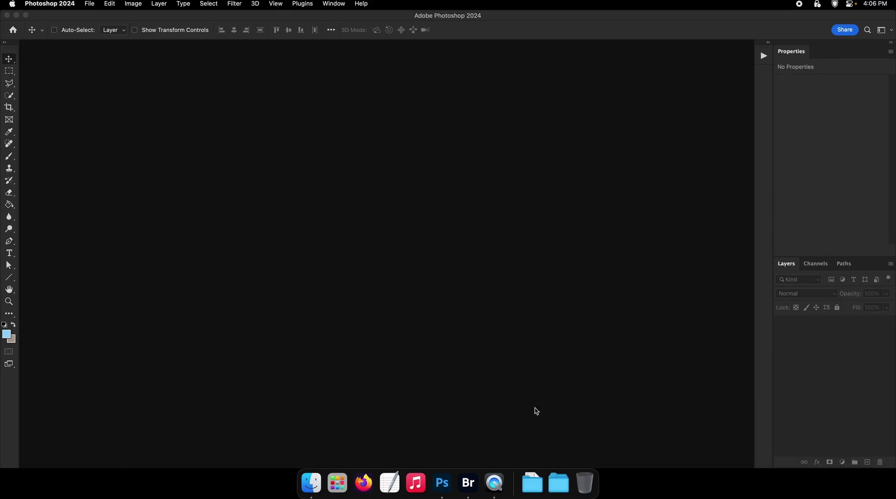
Step: Switch to Bridge and review the photos at full screen from MainBedroom.jpg through to DiningLiving.jpg
{"action": "key", "text": "F2"}
{"action": "left_click", "coordinate": [471, 484]}
{"action": "key", "text": "space"}
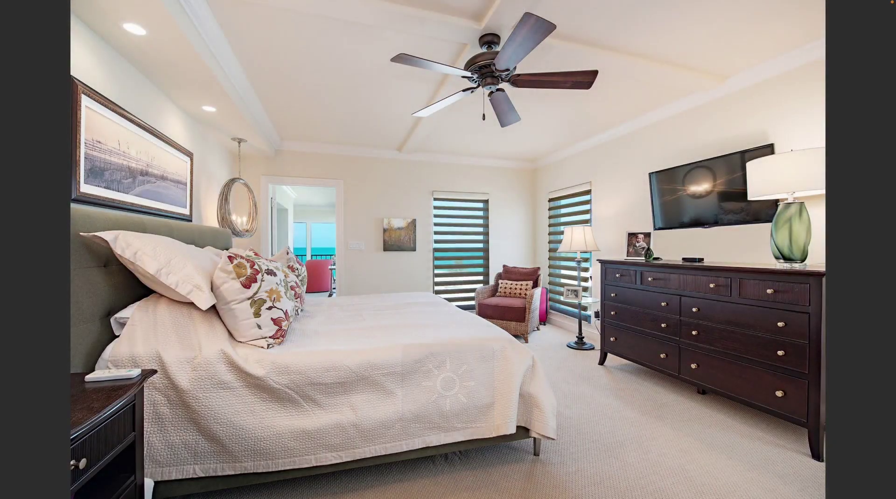
{"action": "key", "text": "Right"}
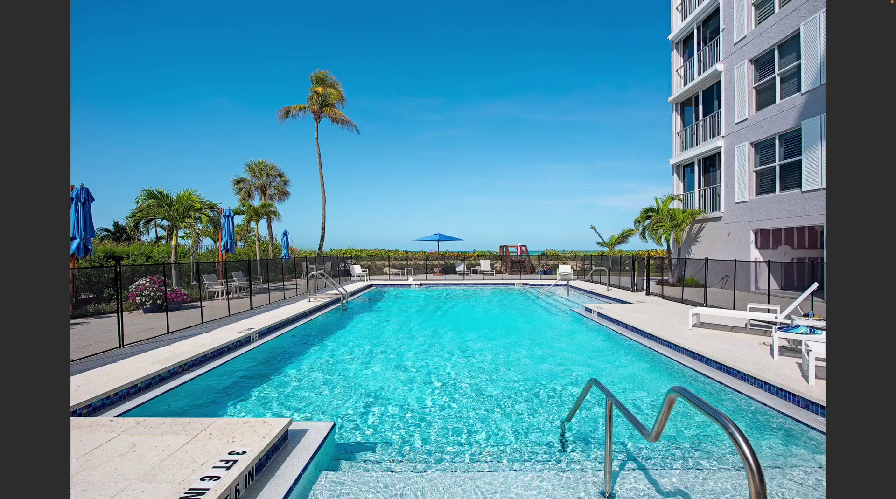
{"action": "key", "text": "Right"}
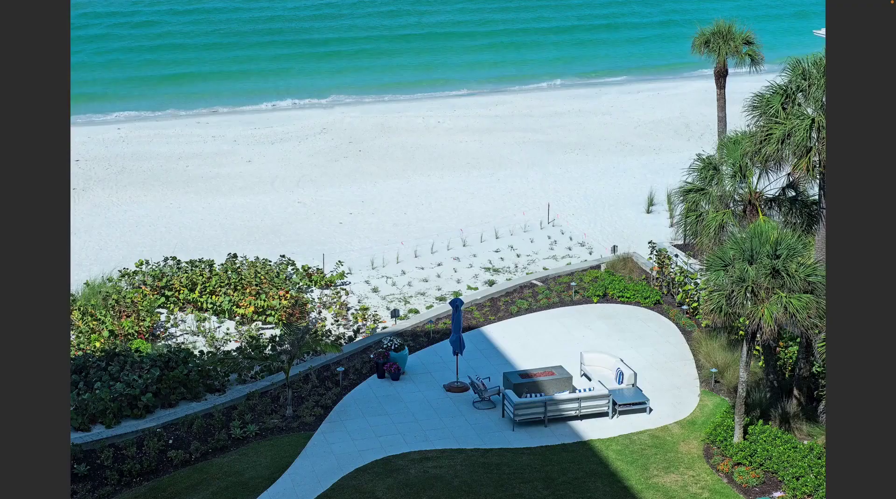
{"action": "key", "text": "Right"}
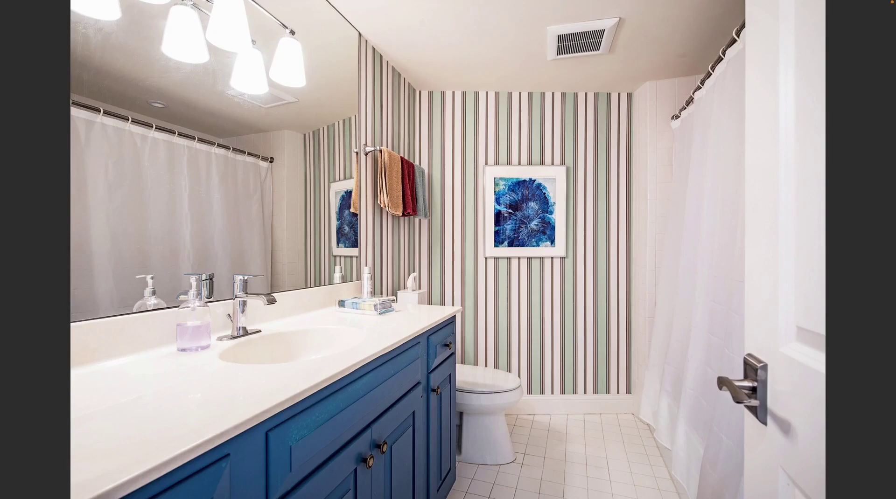
{"action": "key", "text": "Right"}
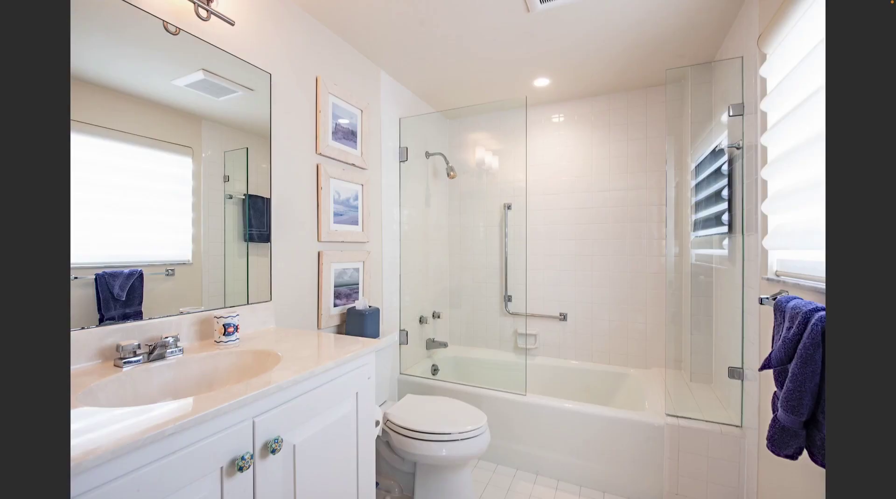
{"action": "key", "text": "Right"}
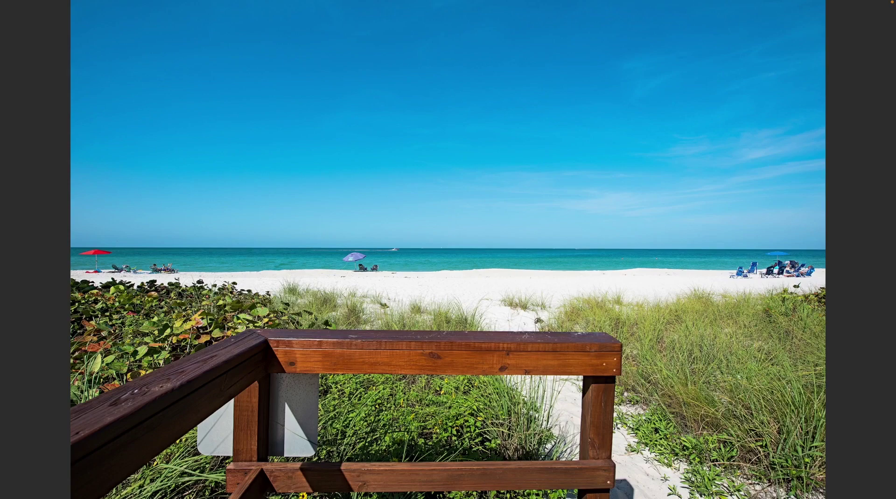
{"action": "key", "text": "Right"}
{"action": "key", "text": "Right"}
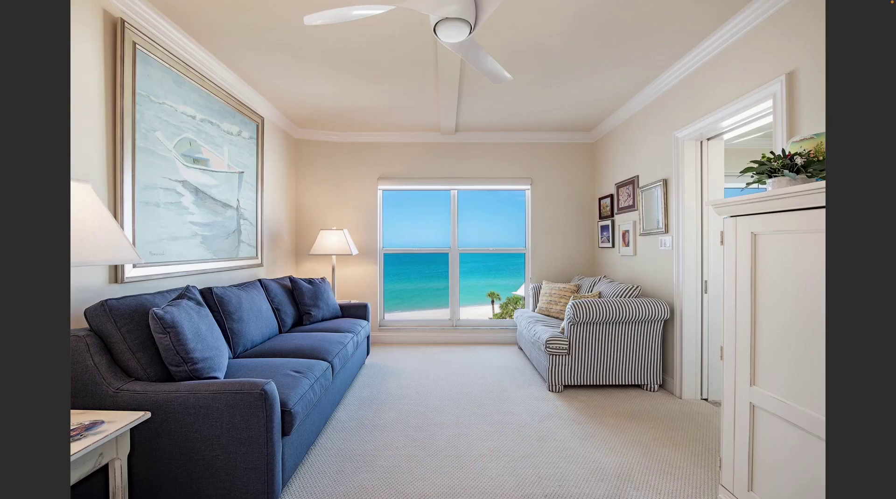
{"action": "key", "text": "Right"}
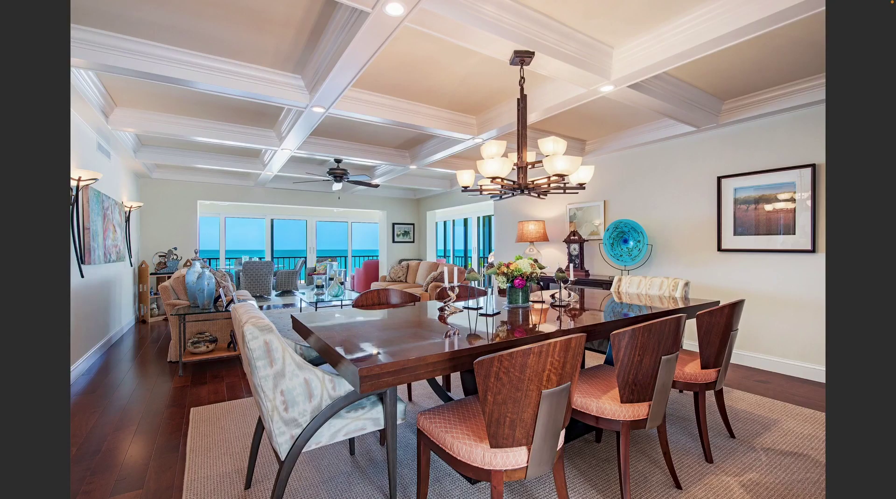
{"action": "key", "text": "space"}
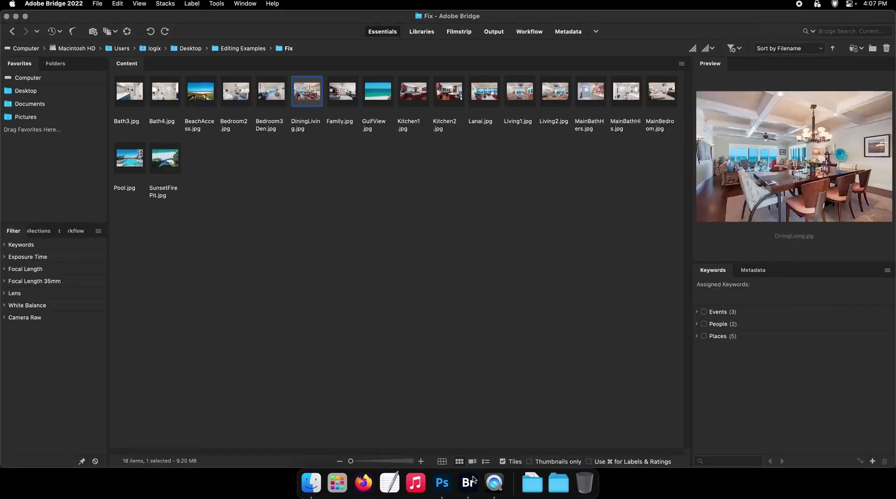
Step: Open DiningLiving.jpg in Photoshop
{"action": "key", "text": "Return"}
{"action": "key", "text": "F1"}
{"action": "key", "text": "F1"}
{"action": "key", "text": "F1"}
Step: Select the matted picture inside its black frame on the dining room wall with the Polygonal Lasso, following the inner frame edge
{"action": "key", "text": "z"}
{"action": "left_click", "coordinate": [568, 225]}
{"action": "left_click", "coordinate": [567, 226]}
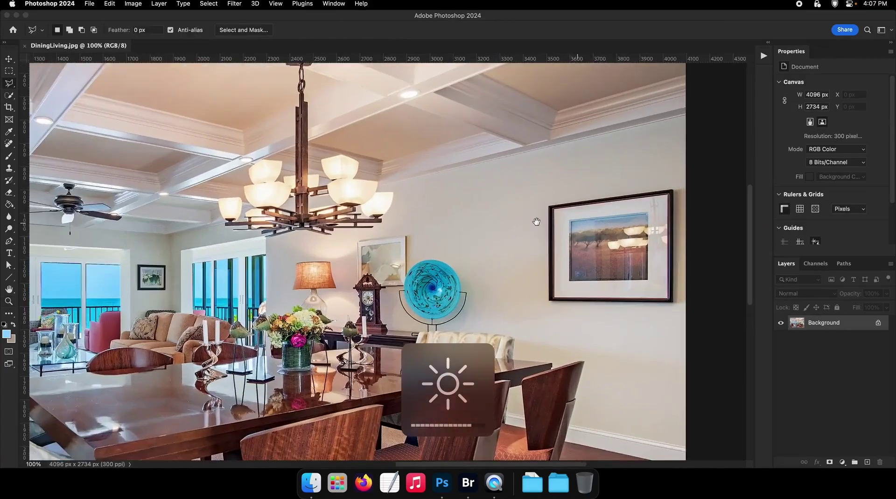
{"action": "left_click_drag", "start_coordinate": [535, 220], "coordinate": [410, 209]}
{"action": "left_click", "coordinate": [427, 203]}
{"action": "left_click", "coordinate": [427, 203]}
{"action": "left_click", "coordinate": [391, 194]}
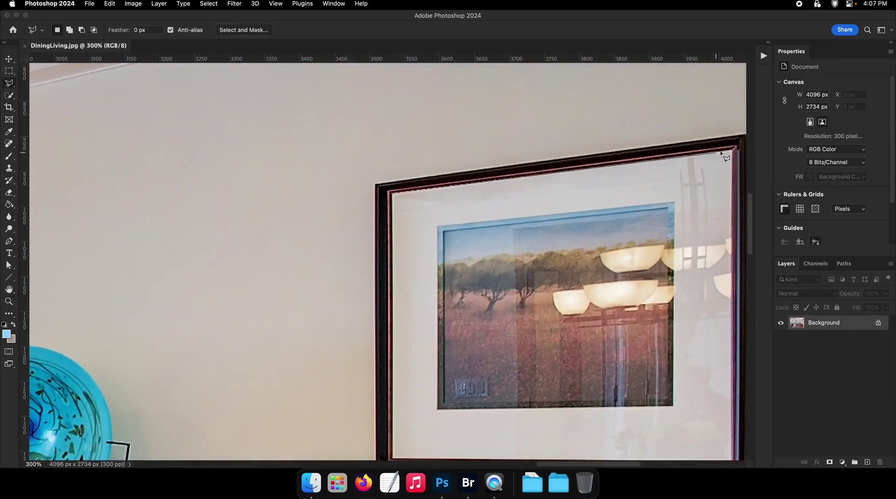
{"action": "left_click", "coordinate": [733, 150]}
{"action": "scroll", "coordinate": [730, 443], "scroll_direction": "down", "scroll_amount": 3}
{"action": "left_click", "coordinate": [726, 379]}
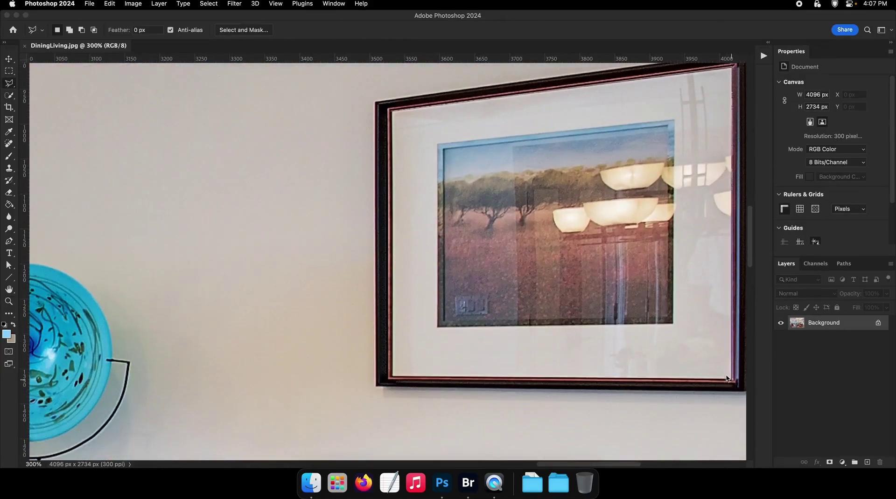
{"action": "double_click", "coordinate": [392, 377]}
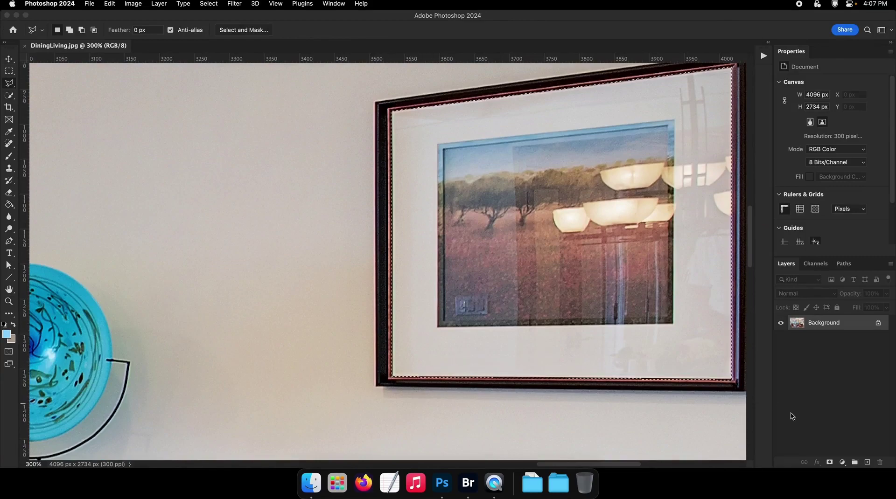
Step: Add a Brightness/Contrast adjustment layer to the selected picture with Brightness 43 and Contrast -20
{"action": "left_click", "coordinate": [842, 462]}
{"action": "left_click", "coordinate": [845, 364]}
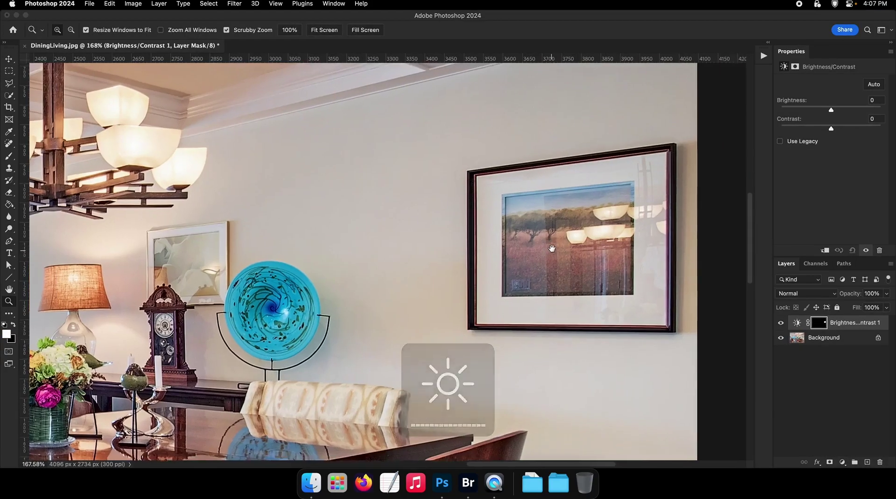
{"action": "left_click_drag", "start_coordinate": [551, 249], "coordinate": [522, 256]}
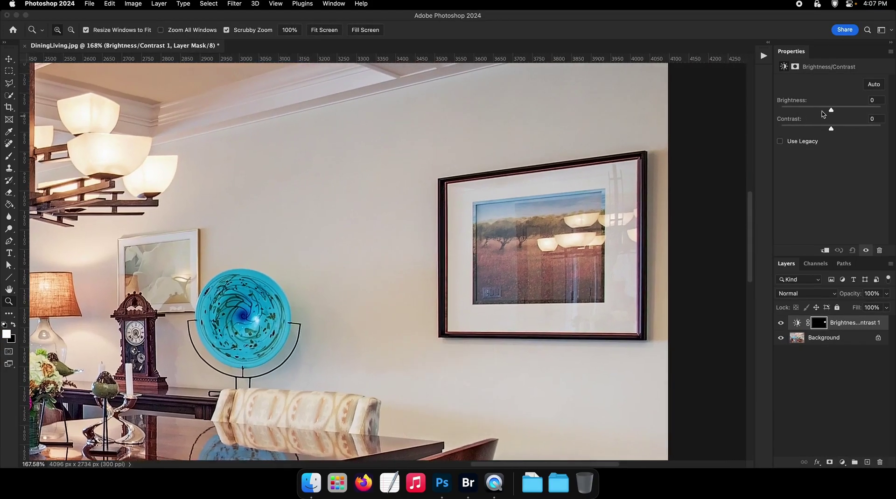
{"action": "left_click_drag", "start_coordinate": [831, 109], "coordinate": [845, 110]}
Step: Paint white on the Brightness/Contrast mask with a very large soft brush to brighten the dining room's right-hand side
{"action": "key", "text": "super+0"}
{"action": "key", "text": "b"}
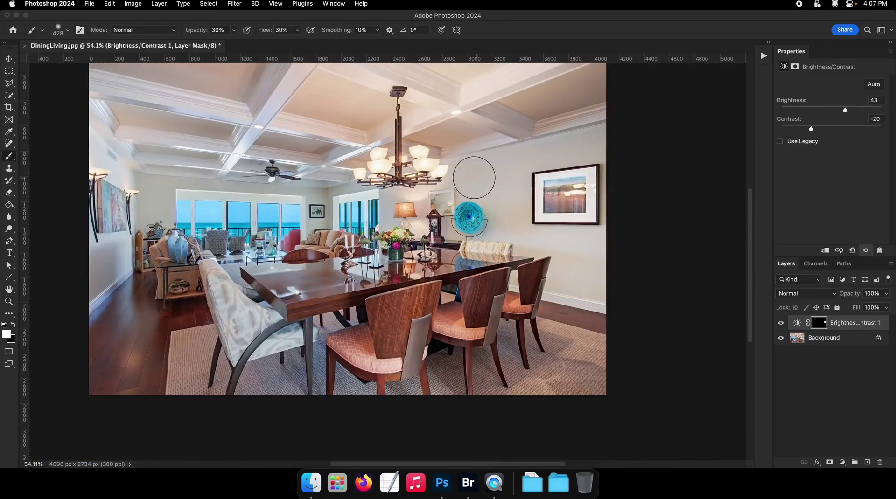
{"action": "right_click", "coordinate": [500, 196]}
{"action": "double_click", "coordinate": [544, 320]}
{"action": "left_click_drag", "start_coordinate": [543, 246], "coordinate": [490, 275]}
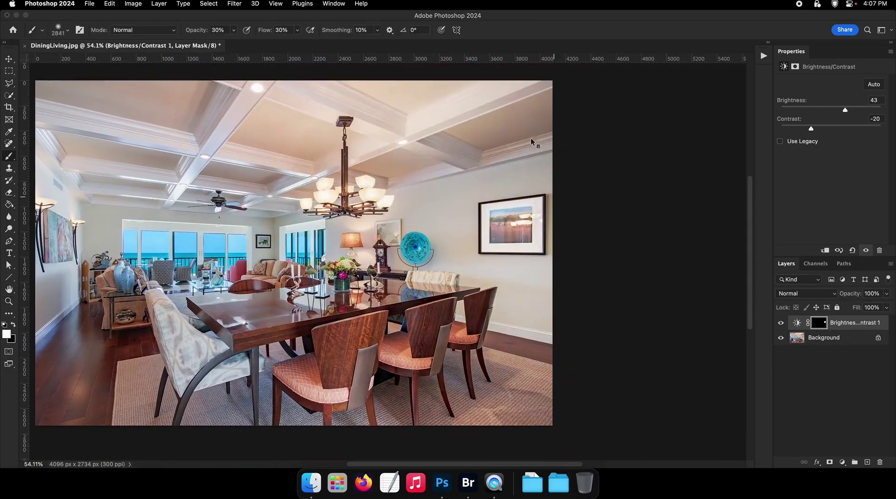
{"action": "left_click", "coordinate": [533, 268]}
{"action": "left_click_drag", "start_coordinate": [504, 324], "coordinate": [364, 323]}
{"action": "key", "text": "x"}
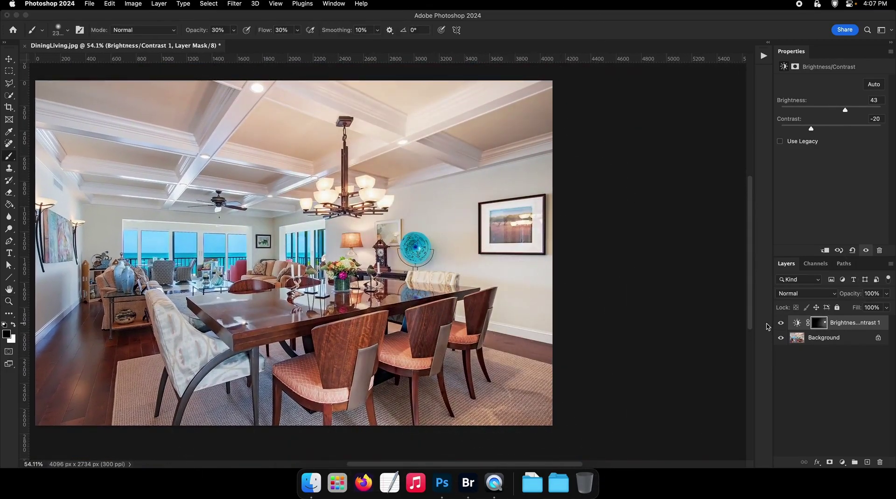
Step: Compare the photo with and without the brightening, then flatten, save and close DiningLiving.jpg
{"action": "left_click", "coordinate": [780, 338], "text": "alt"}
{"action": "left_click", "coordinate": [780, 337], "text": "alt"}
{"action": "right_click", "coordinate": [832, 339]}
{"action": "left_click", "coordinate": [779, 438]}
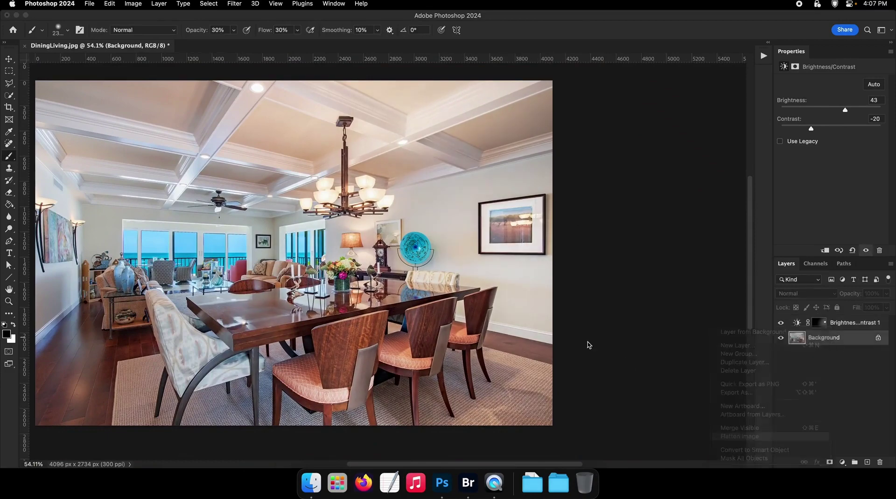
{"action": "key", "text": "v"}
{"action": "key", "text": "super+s"}
{"action": "key", "text": "super+w"}
Step: Switch to Bridge and reopen DiningLiving.jpg in Photoshop
{"action": "left_click", "coordinate": [468, 483]}
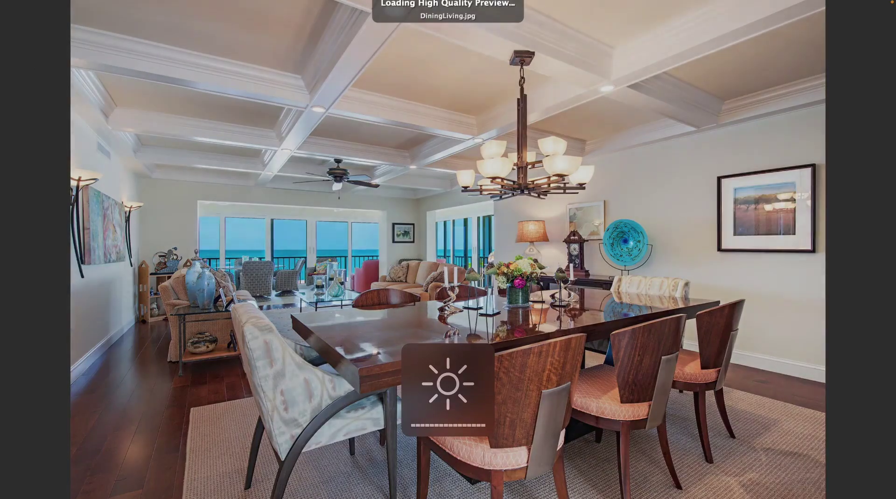
{"action": "key", "text": "Return"}
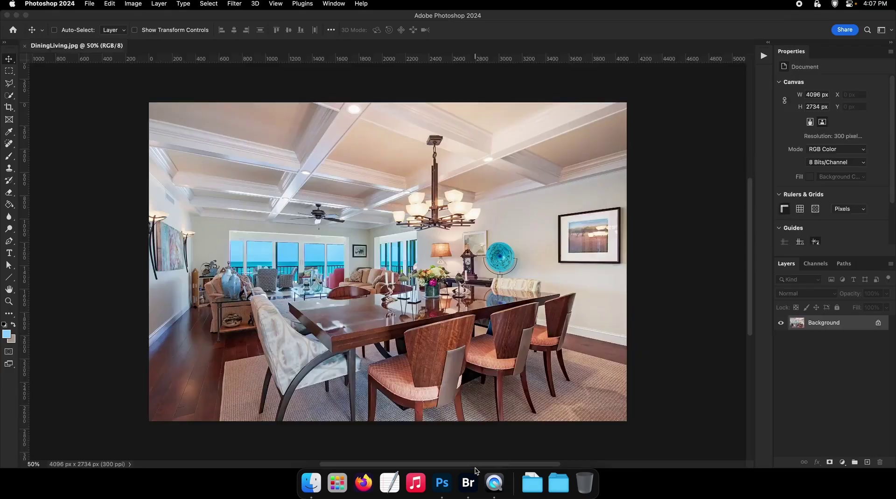
{"action": "key", "text": "F2"}
Step: Add a Hue/Saturation adjustment layer and set the Yellows saturation to -52
{"action": "left_click", "coordinate": [842, 462]}
{"action": "left_click", "coordinate": [849, 419]}
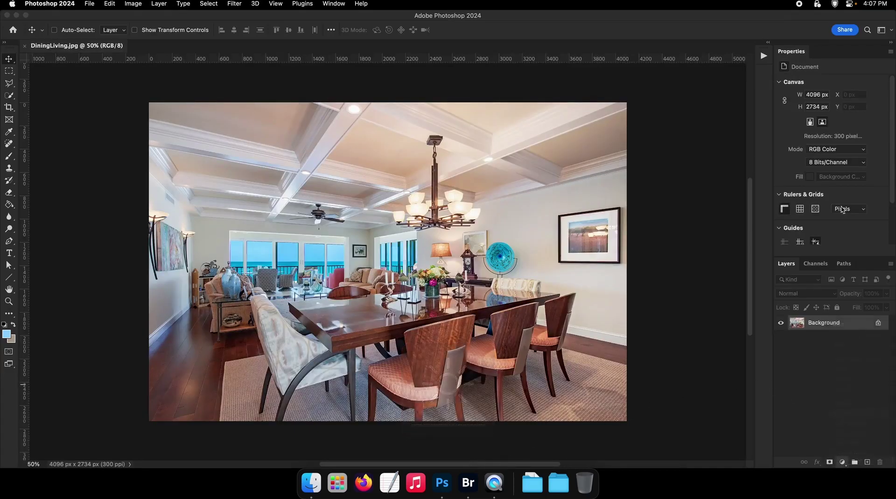
{"action": "left_click", "coordinate": [830, 95]}
{"action": "left_click", "coordinate": [831, 106]}
{"action": "left_click_drag", "start_coordinate": [830, 135], "coordinate": [804, 138]}
{"action": "left_click", "coordinate": [831, 96]}
{"action": "left_click", "coordinate": [821, 105]}
Step: Fill the Hue/Saturation mask with black and paint white with a 756 px soft brush around the table lamp and chandelier
{"action": "key", "text": "g"}
{"action": "key", "text": "x"}
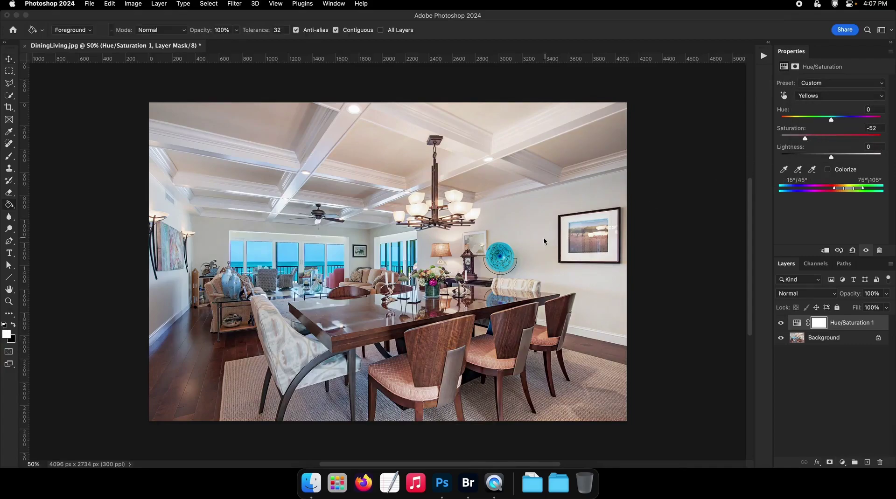
{"action": "key", "text": "b"}
{"action": "key", "text": "g"}
{"action": "key", "text": "b"}
{"action": "left_click_drag", "start_coordinate": [486, 189], "coordinate": [440, 213]}
{"action": "left_click_drag", "start_coordinate": [472, 257], "coordinate": [442, 257]}
{"action": "left_click_drag", "start_coordinate": [444, 254], "coordinate": [485, 242]}
{"action": "left_click_drag", "start_coordinate": [498, 189], "coordinate": [466, 189]}
{"action": "mouse_move", "coordinate": [481, 120]}
{"action": "left_mouse_down"}
{"action": "mouse_move", "coordinate": [435, 195]}
{"action": "mouse_move", "coordinate": [458, 120]}
{"action": "left_mouse_up"}
{"action": "left_click_drag", "start_coordinate": [517, 324], "coordinate": [461, 325]}
{"action": "mouse_move", "coordinate": [457, 326]}
{"action": "left_mouse_down"}
{"action": "mouse_move", "coordinate": [435, 334]}
{"action": "mouse_move", "coordinate": [443, 311]}
{"action": "left_mouse_up"}
{"action": "left_click_drag", "start_coordinate": [448, 204], "coordinate": [447, 206]}
Step: Merge the visible Hue/Saturation and Background layers of the dining room photo
{"action": "key", "text": "super+0"}
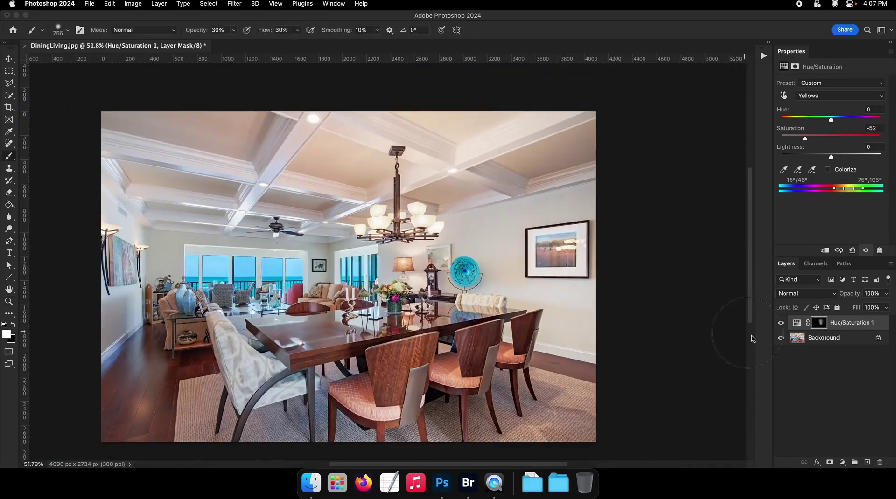
{"action": "right_click", "coordinate": [824, 340]}
{"action": "left_click", "coordinate": [794, 428]}
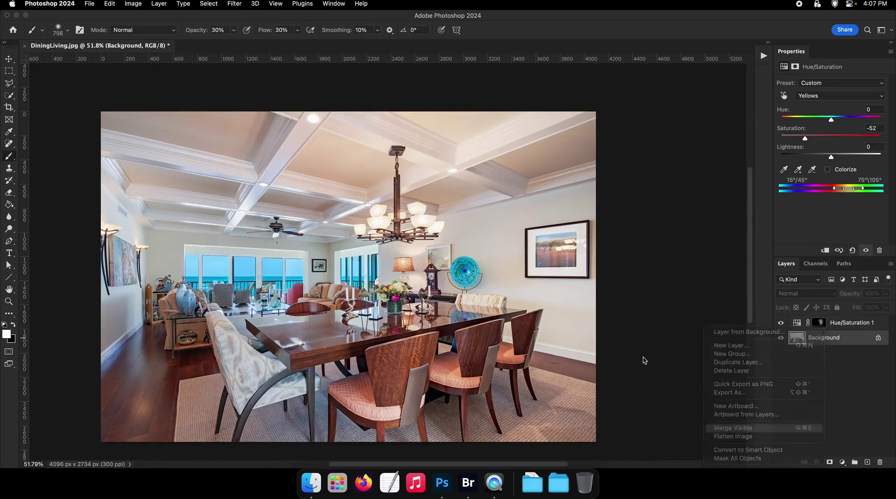
Step: Save and close the edited dining room photo and switch to Bridge
{"action": "key", "text": "super+s"}
{"action": "key", "text": "super+w"}
{"action": "key", "text": "F2"}
{"action": "left_click", "coordinate": [468, 483]}
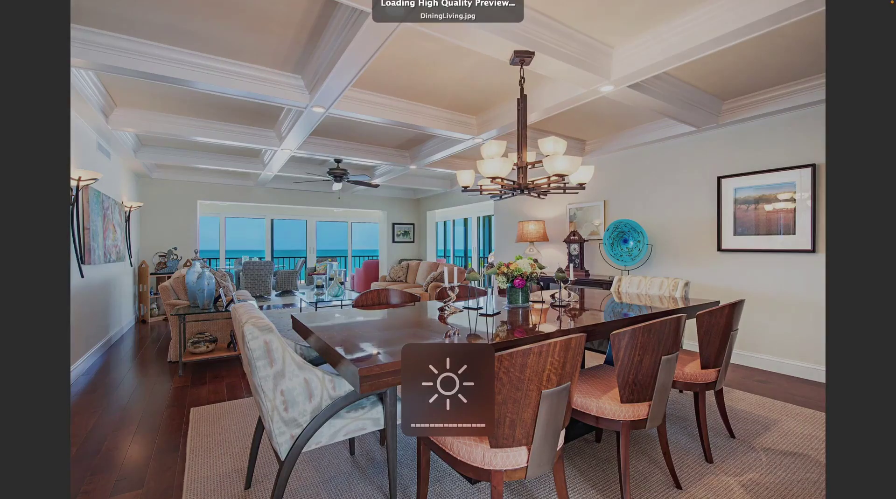
Step: Browse ahead to the family room photo, check its window blinds up close and open Family.jpg in Photoshop
{"action": "key", "text": "Right"}
{"action": "key", "text": "Right"}
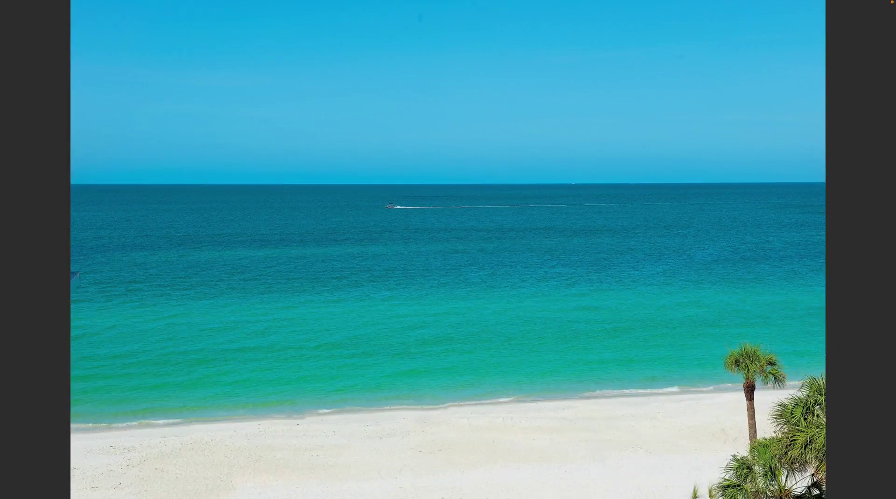
{"action": "key", "text": "Right"}
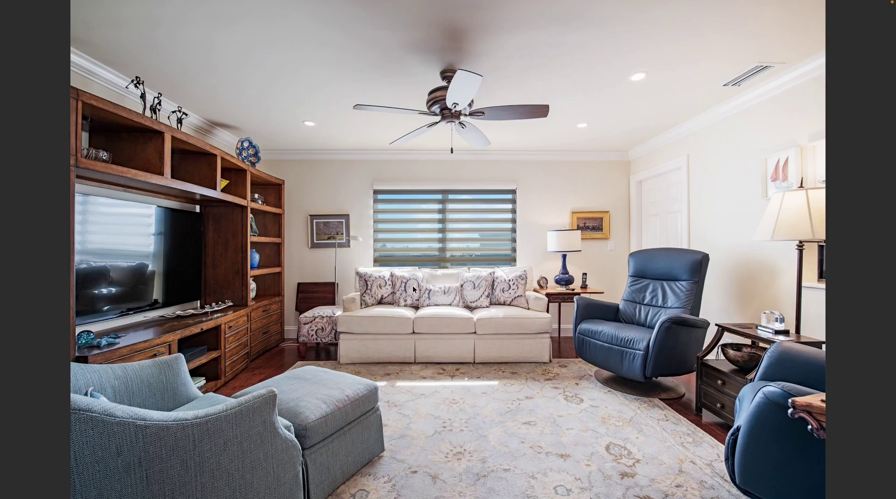
{"action": "scroll", "coordinate": [412, 286], "scroll_direction": "up", "scroll_amount": 4}
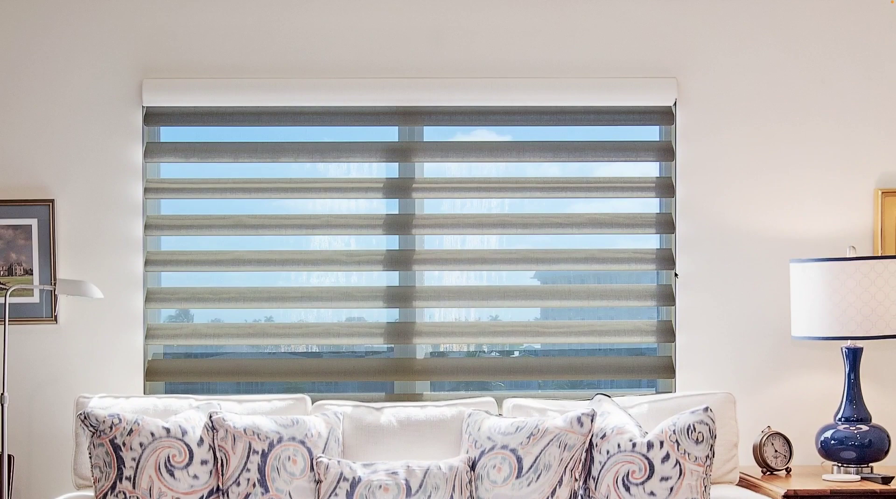
{"action": "key", "text": "Return"}
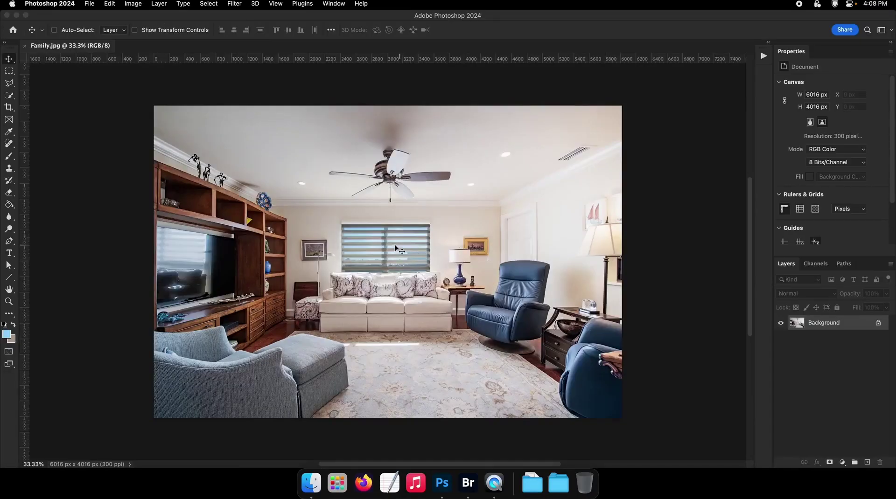
Step: Load Path 1, the outline around the window blinds, as a selection and deselect it
{"action": "left_click_drag", "start_coordinate": [395, 247], "coordinate": [629, 278]}
{"action": "left_click", "coordinate": [837, 264]}
{"action": "left_click", "coordinate": [821, 280]}
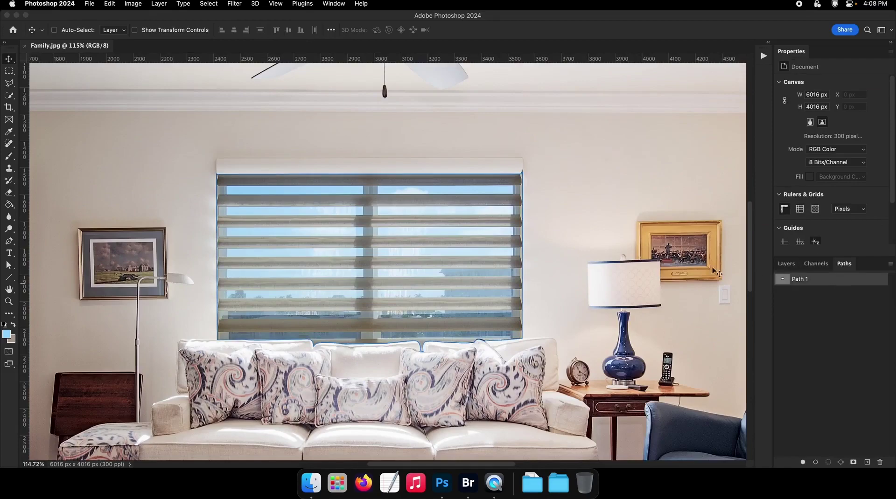
{"action": "key", "text": "z"}
{"action": "left_click_drag", "start_coordinate": [231, 229], "coordinate": [135, 229]}
{"action": "left_click", "coordinate": [9, 265]}
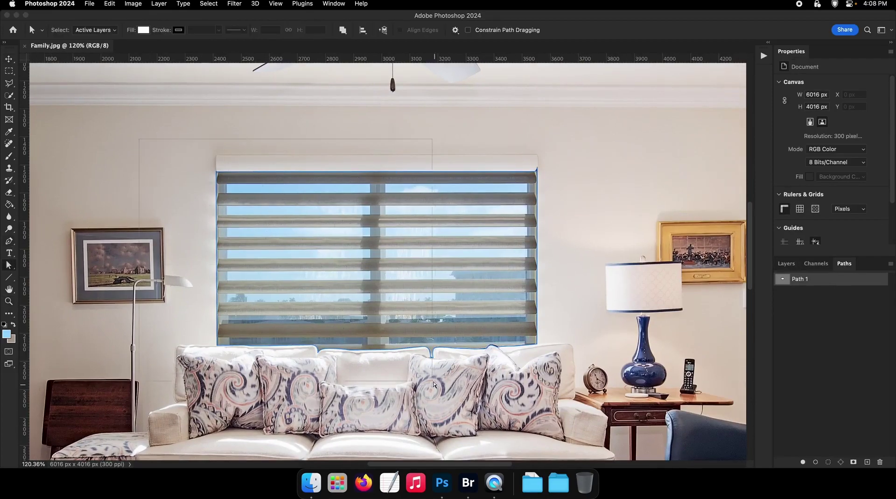
{"action": "right_click", "coordinate": [388, 284]}
{"action": "left_click", "coordinate": [415, 330]}
{"action": "key", "text": "Return"}
{"action": "key", "text": "z"}
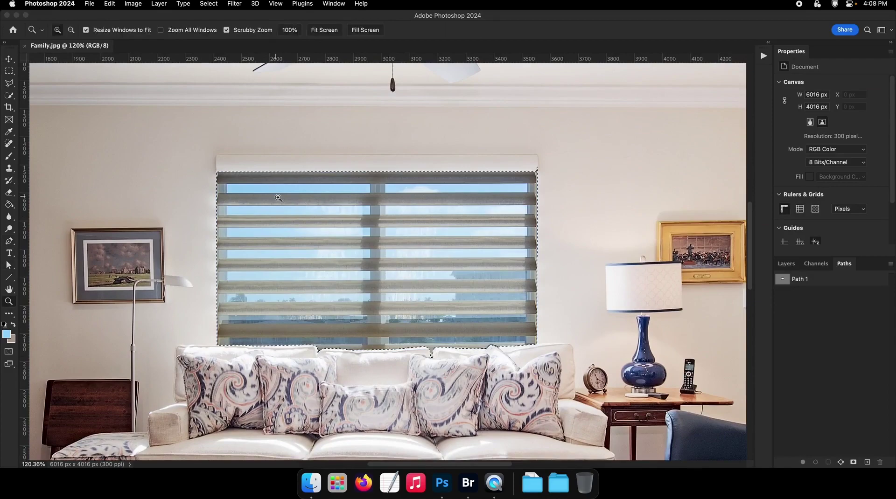
{"action": "left_click_drag", "start_coordinate": [278, 197], "coordinate": [322, 197]}
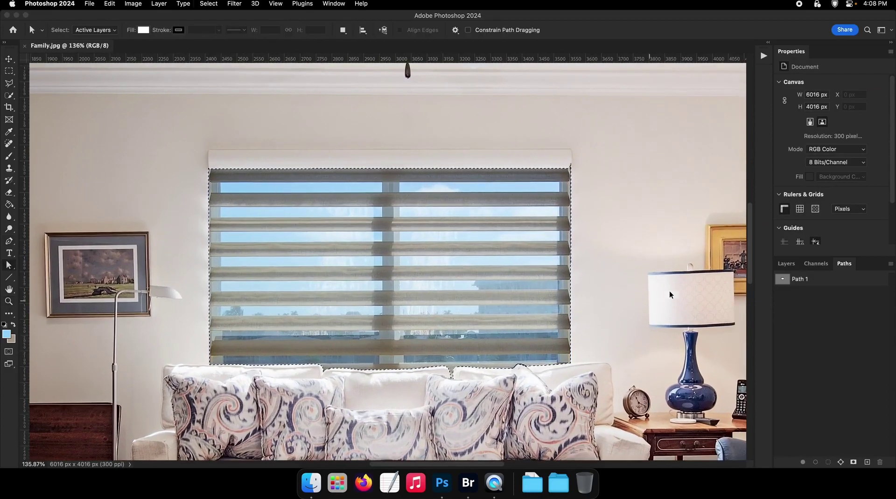
{"action": "key", "text": "super+d"}
Step: Outline the uppermost blind slat with the Polygonal Lasso tool as a selection with 0 px feather
{"action": "left_click", "coordinate": [7, 85]}
{"action": "key", "text": "z"}
{"action": "left_click_drag", "start_coordinate": [212, 169], "coordinate": [246, 177]}
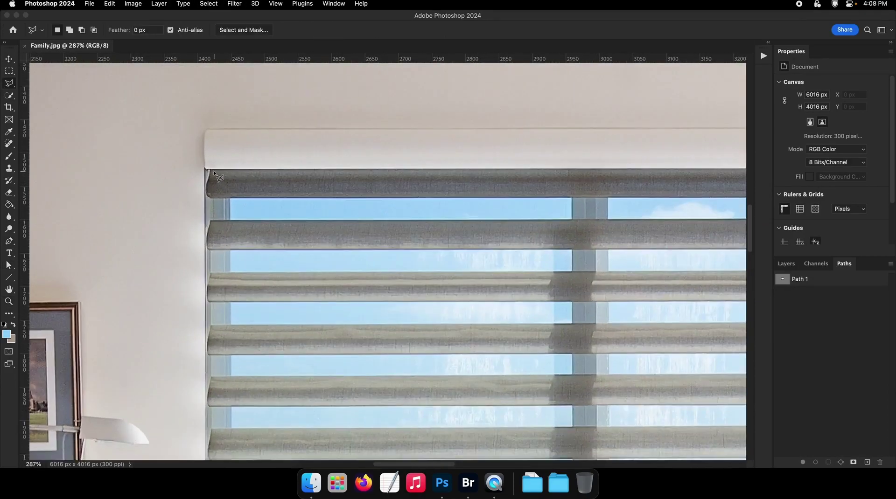
{"action": "scroll", "coordinate": [352, 174], "scroll_direction": "right", "scroll_amount": 5}
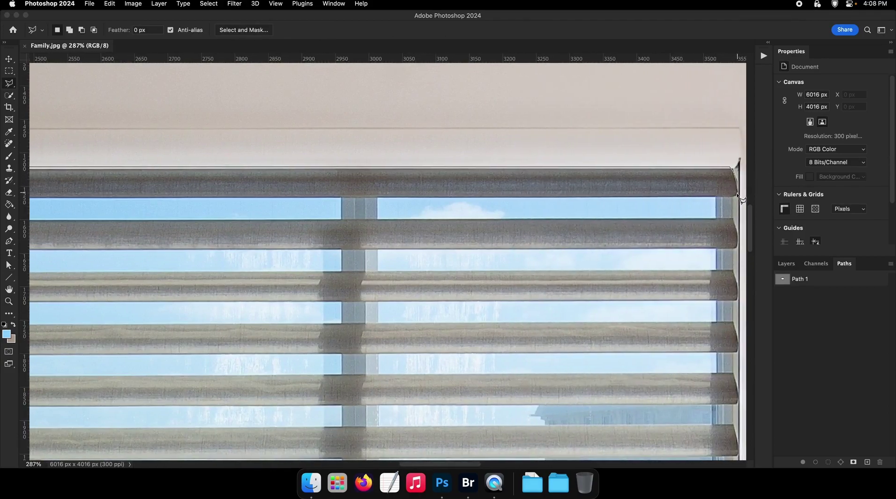
{"action": "scroll", "coordinate": [467, 205], "scroll_direction": "left", "scroll_amount": 3}
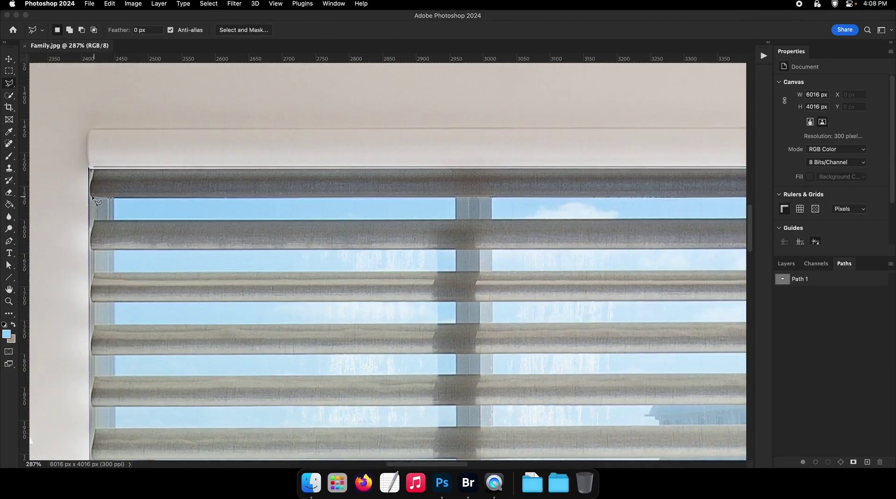
{"action": "left_click", "coordinate": [93, 181]}
Step: Add the second blind slat from the top to the lasso selection
{"action": "left_click", "coordinate": [93, 220], "text": "shift"}
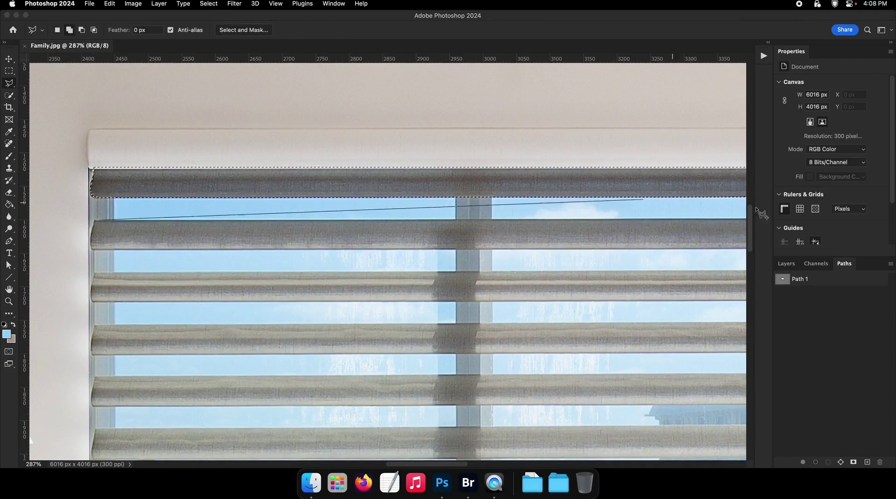
{"action": "scroll", "coordinate": [718, 217], "scroll_direction": "right", "scroll_amount": 3}
{"action": "left_click", "coordinate": [730, 218]}
{"action": "left_click", "coordinate": [733, 229]}
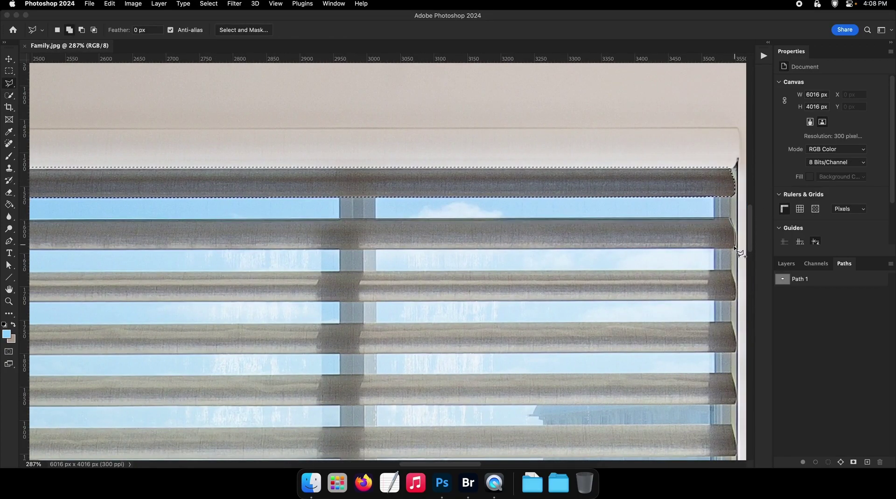
{"action": "left_click", "coordinate": [733, 247]}
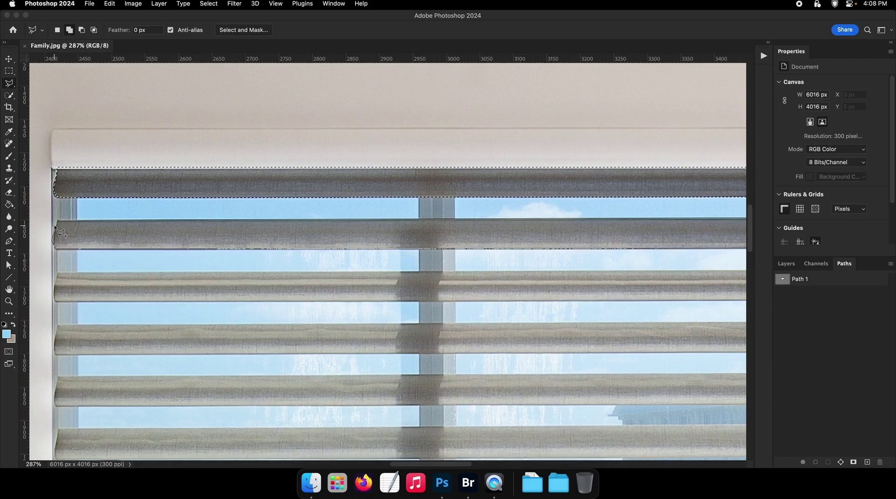
{"action": "left_click", "coordinate": [56, 229]}
{"action": "scroll", "coordinate": [145, 234], "scroll_direction": "down", "scroll_amount": 3}
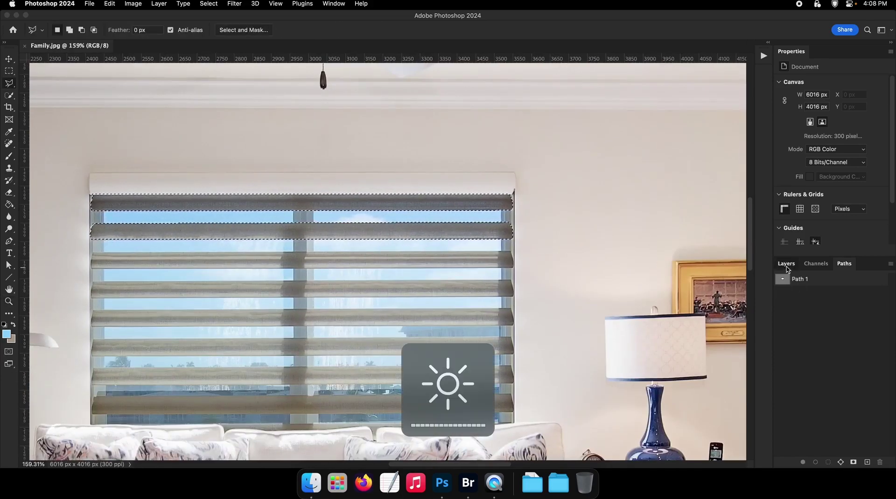
Step: Add a Brightness/Contrast adjustment layer masked to the two selected slats, with brightness 79 and contrast -39
{"action": "left_click", "coordinate": [786, 263]}
{"action": "left_click", "coordinate": [842, 461]}
{"action": "left_click", "coordinate": [846, 361]}
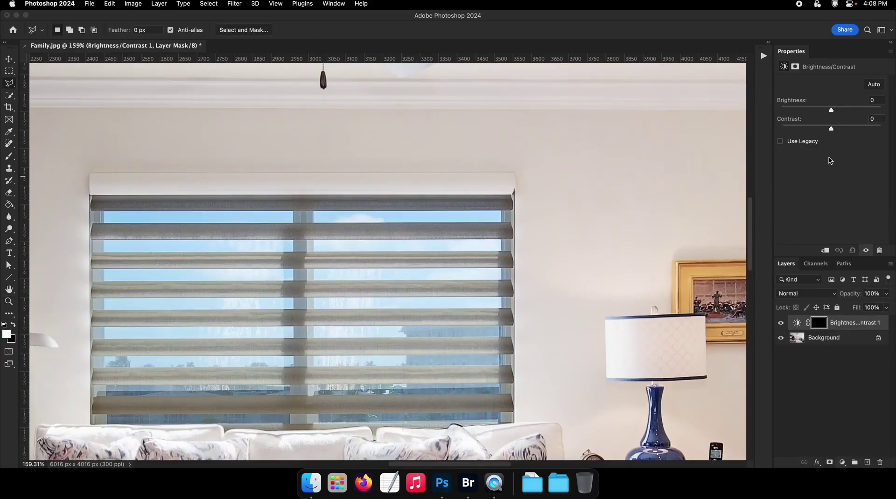
{"action": "left_click_drag", "start_coordinate": [838, 111], "coordinate": [791, 129]}
{"action": "left_click_drag", "start_coordinate": [485, 222], "coordinate": [407, 237]}
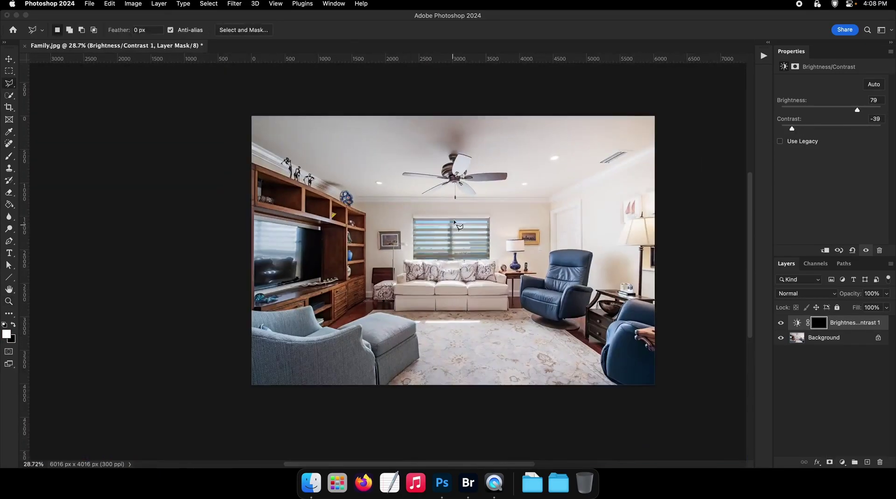
Step: Examine the brightened upper slats against the untouched lower slats, the window edges and the sofa
{"action": "left_click_drag", "start_coordinate": [455, 222], "coordinate": [519, 266]}
{"action": "key", "text": "v"}
{"action": "scroll", "coordinate": [360, 250], "scroll_direction": "down", "scroll_amount": 5}
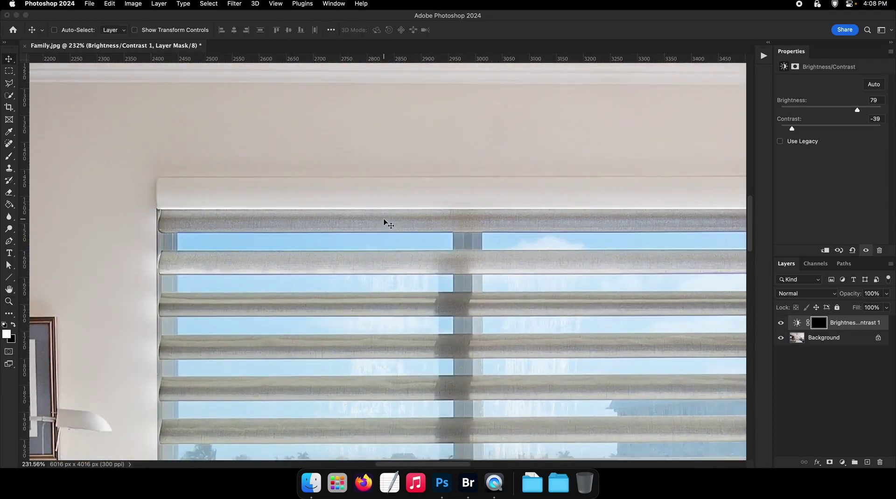
{"action": "scroll", "coordinate": [415, 273], "scroll_direction": "down", "scroll_amount": 3}
{"action": "scroll", "coordinate": [350, 236], "scroll_direction": "up", "scroll_amount": 1}
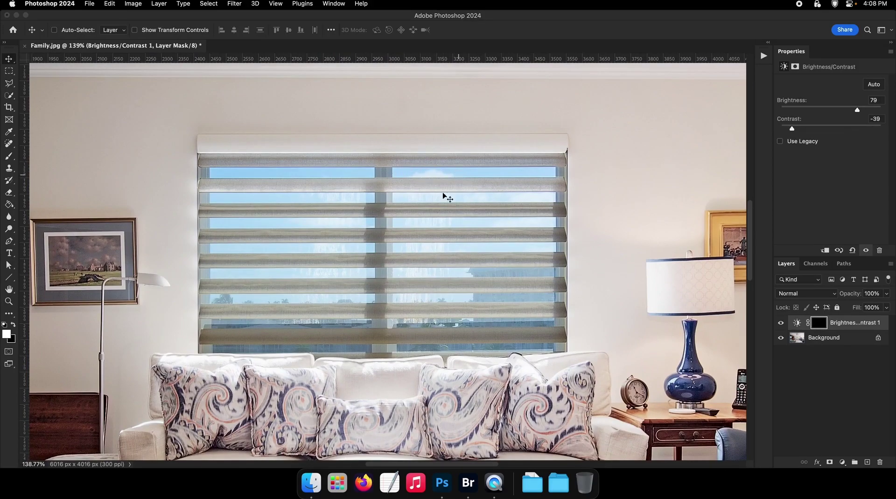
{"action": "left_click_drag", "start_coordinate": [429, 204], "coordinate": [382, 204]}
{"action": "left_click_drag", "start_coordinate": [339, 307], "coordinate": [410, 308]}
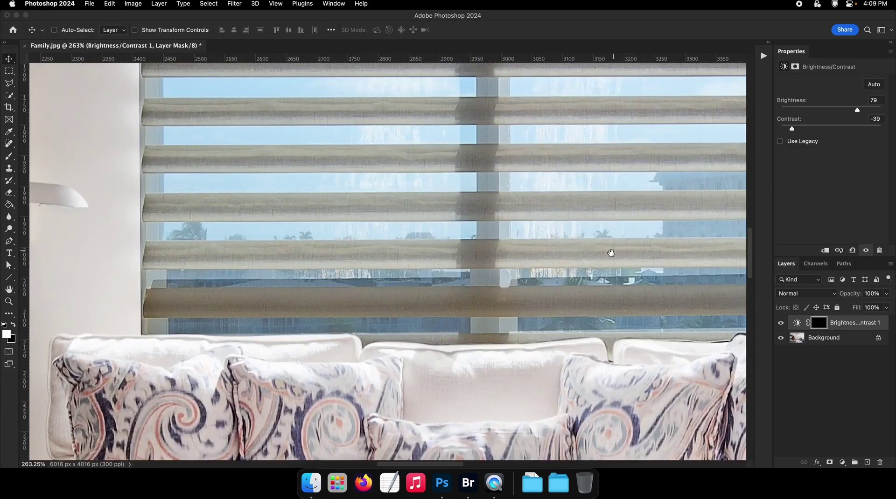
{"action": "left_click_drag", "start_coordinate": [611, 253], "coordinate": [558, 351]}
{"action": "scroll", "coordinate": [559, 253], "scroll_direction": "down", "scroll_amount": 4}
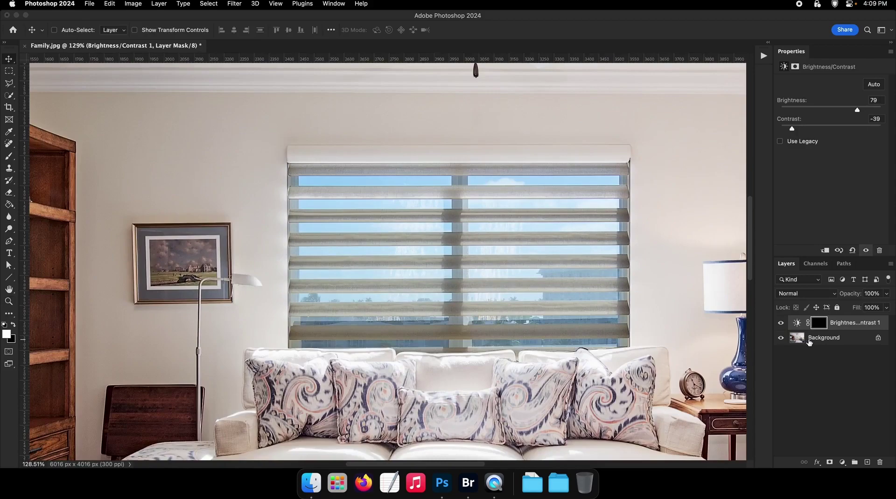
Step: Undo the Brightness/Contrast adjustment on the two blind slats
{"action": "key", "text": "super+z"}
{"action": "key", "text": "super+shift+z"}
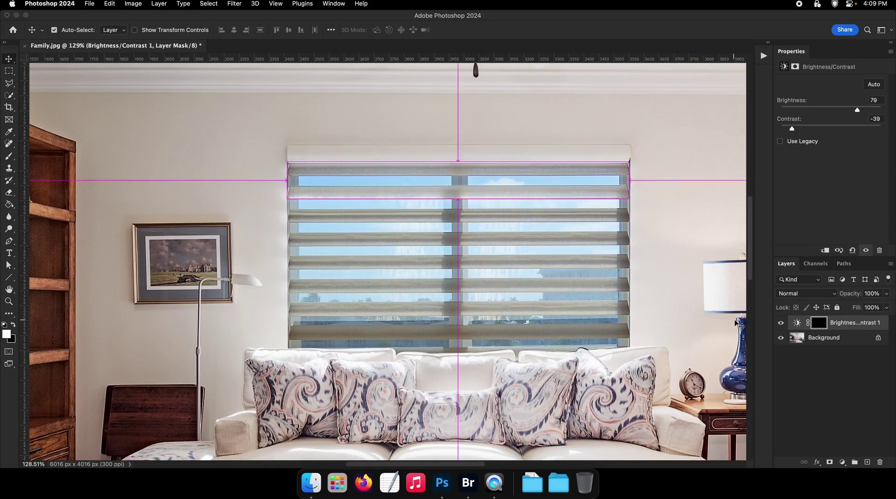
{"action": "key", "text": "super+z"}
{"action": "key", "text": "super+z"}
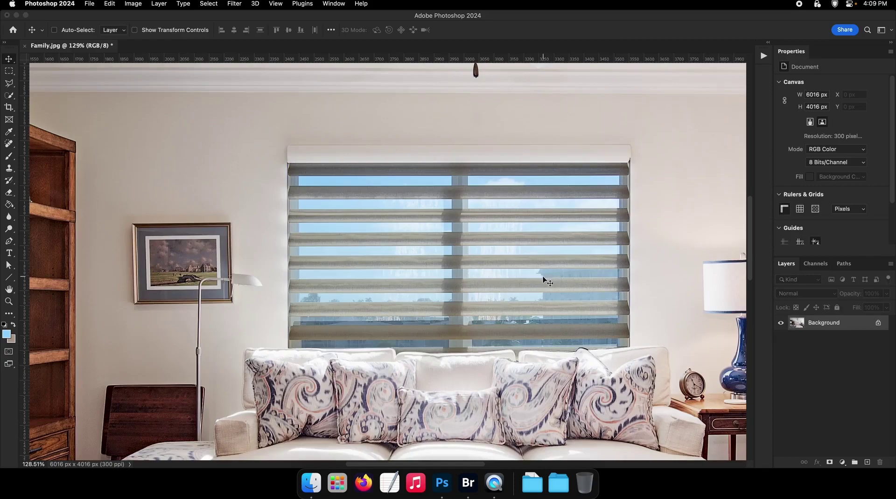
Step: Close the family room photo and switch to Bridge
{"action": "key", "text": "super+w"}
{"action": "key", "text": "F2"}
{"action": "left_click", "coordinate": [472, 192]}
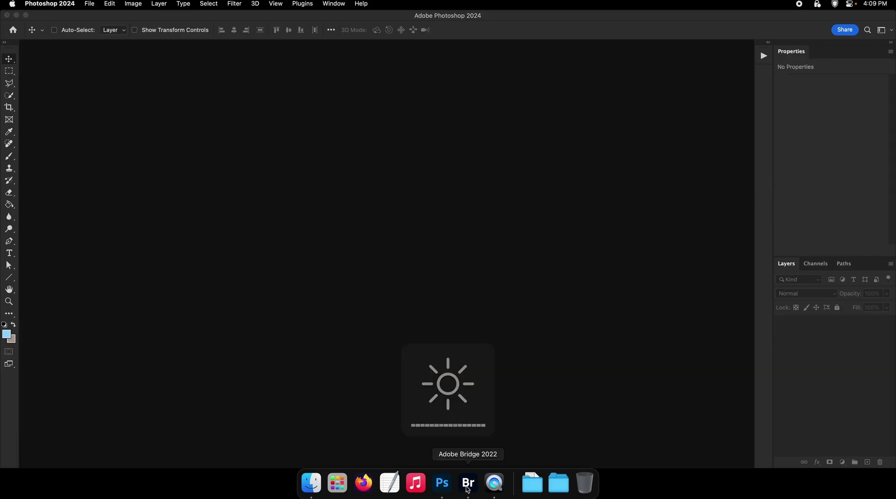